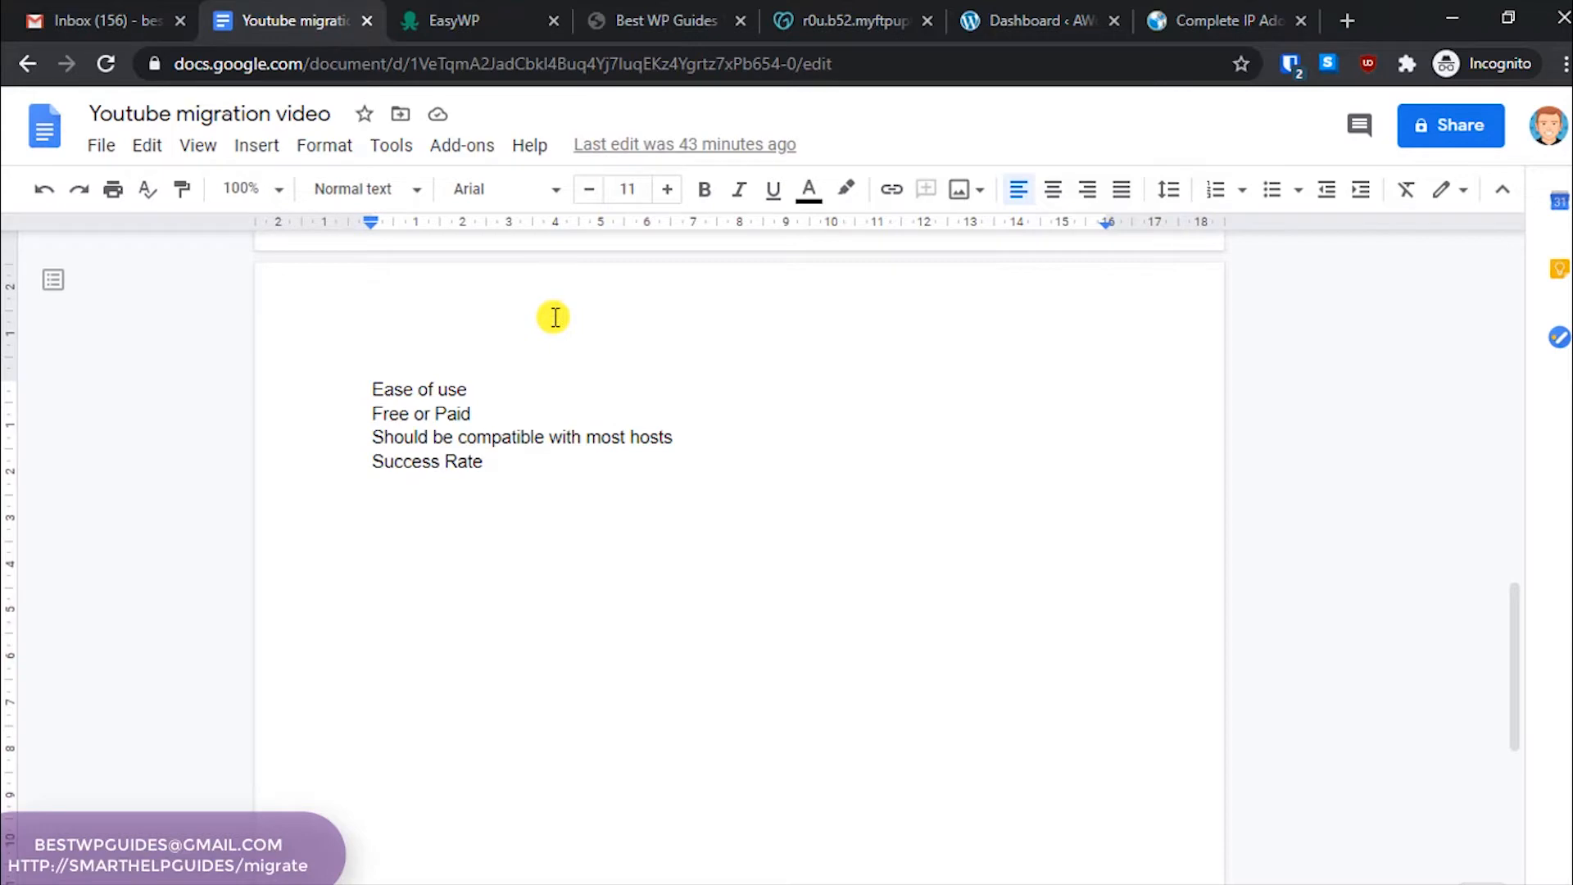
Switch from the criteria notes to the Best WP Guides tab showing the bonzour.website storefront
left_click(642, 17)
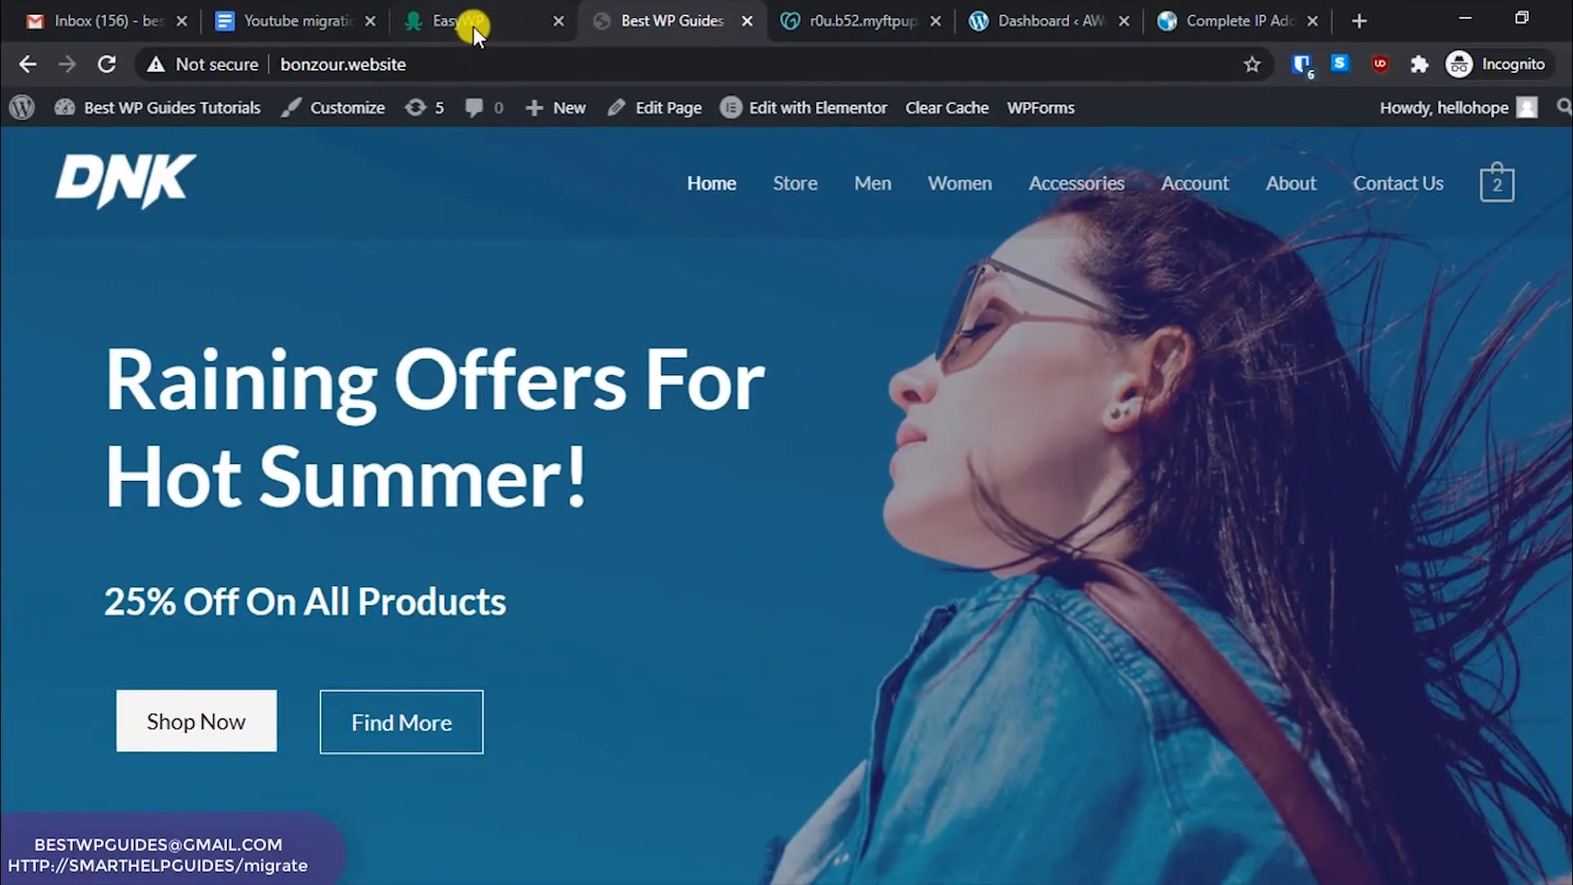
Check the old site's EasyWP SFTP page, then view GoDaddy hosting settings for r0u.b52.myftpupload.com
left_click(474, 27)
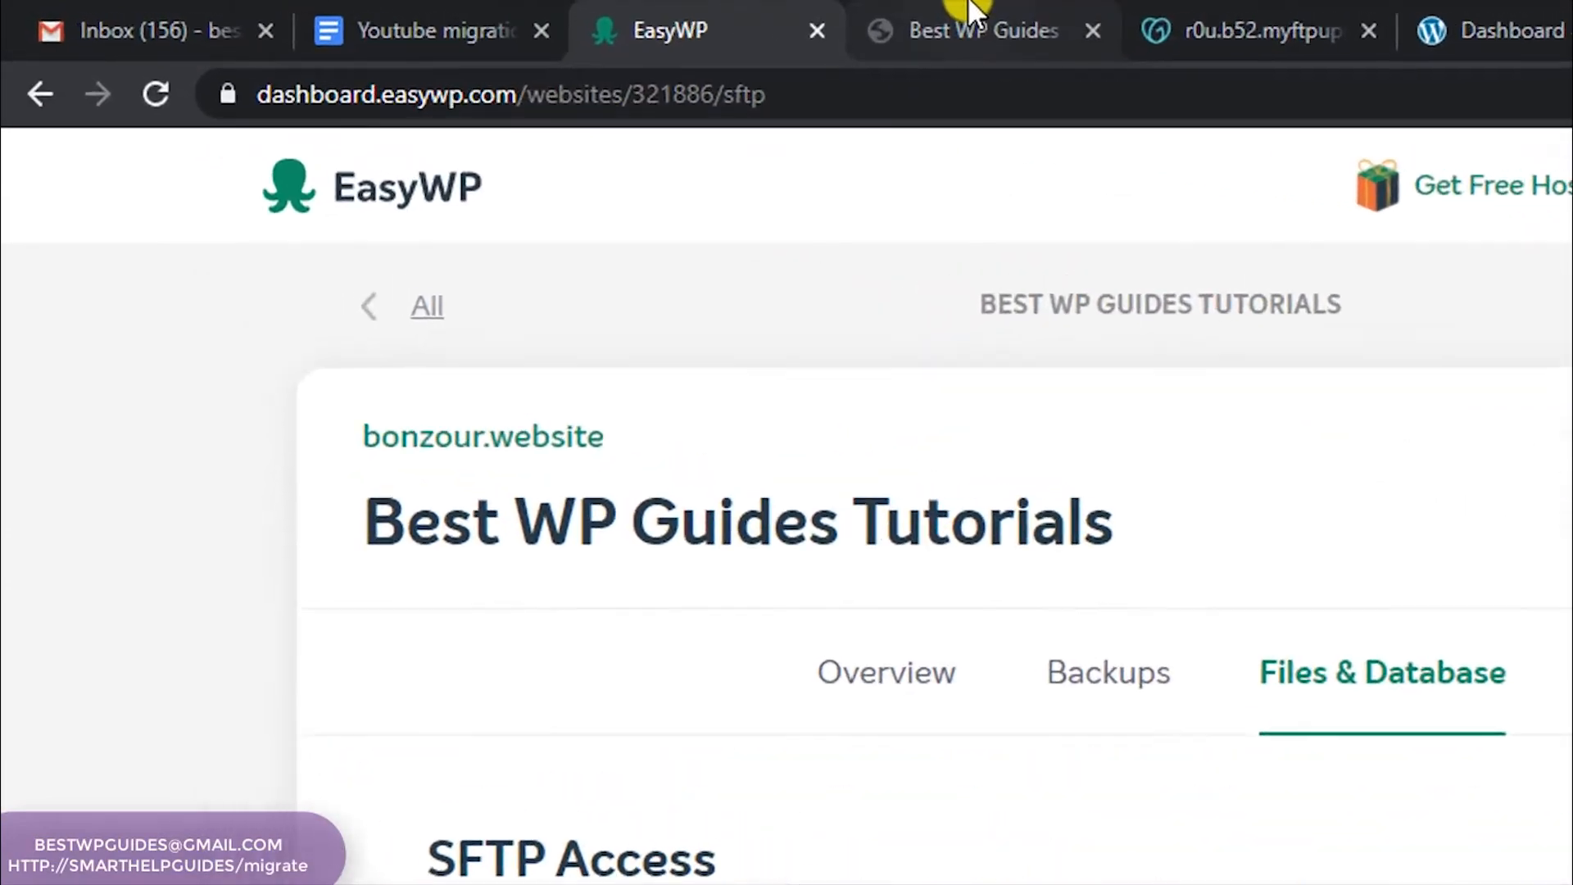
left_click(969, 12)
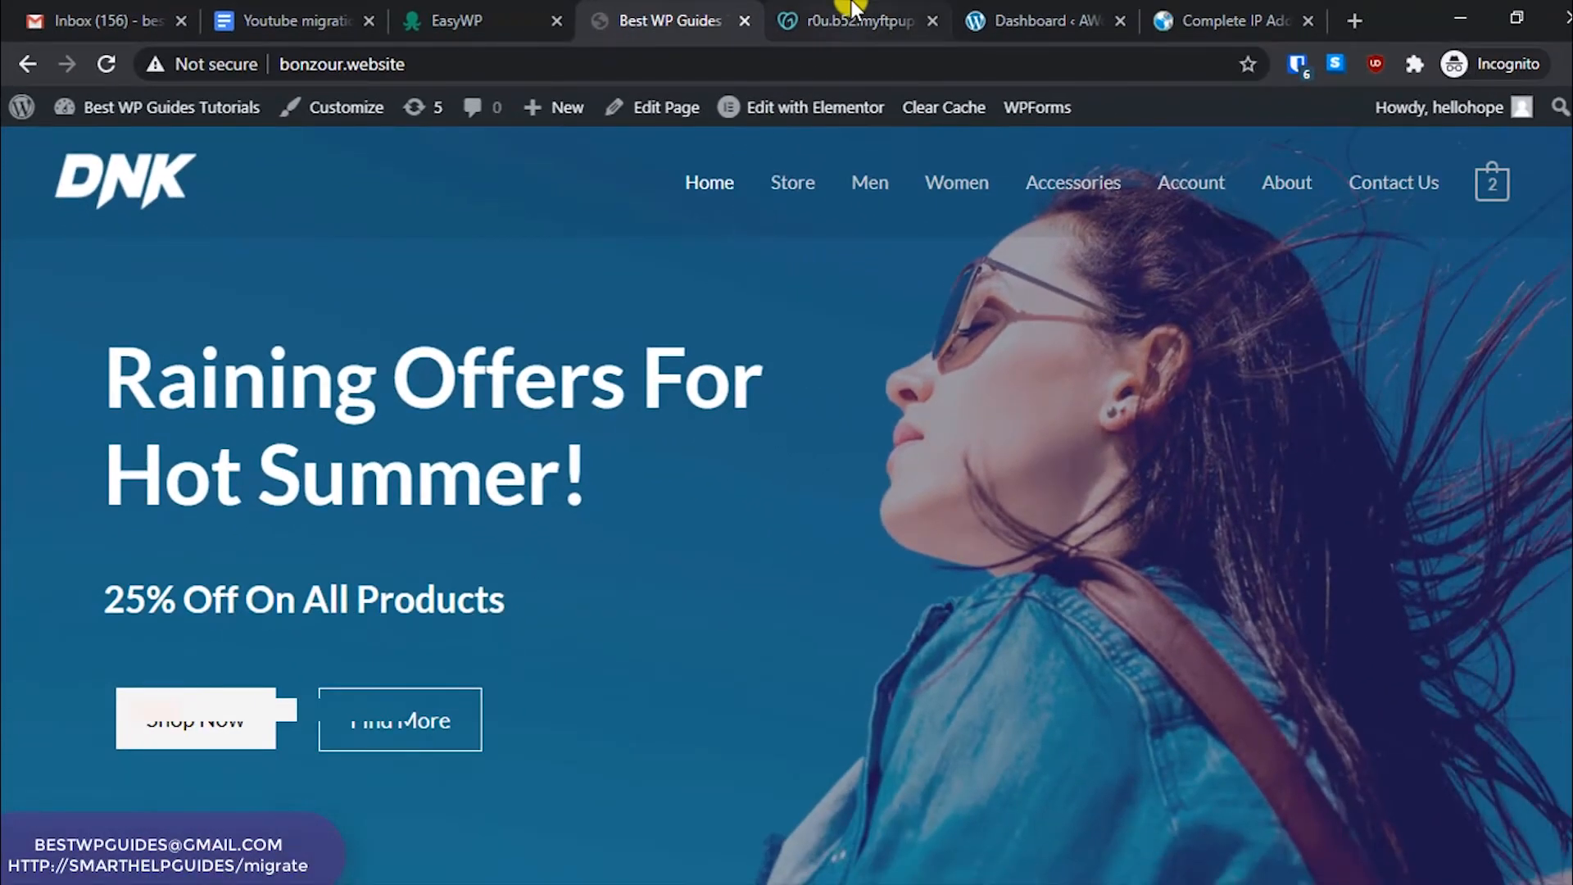
left_click(854, 11)
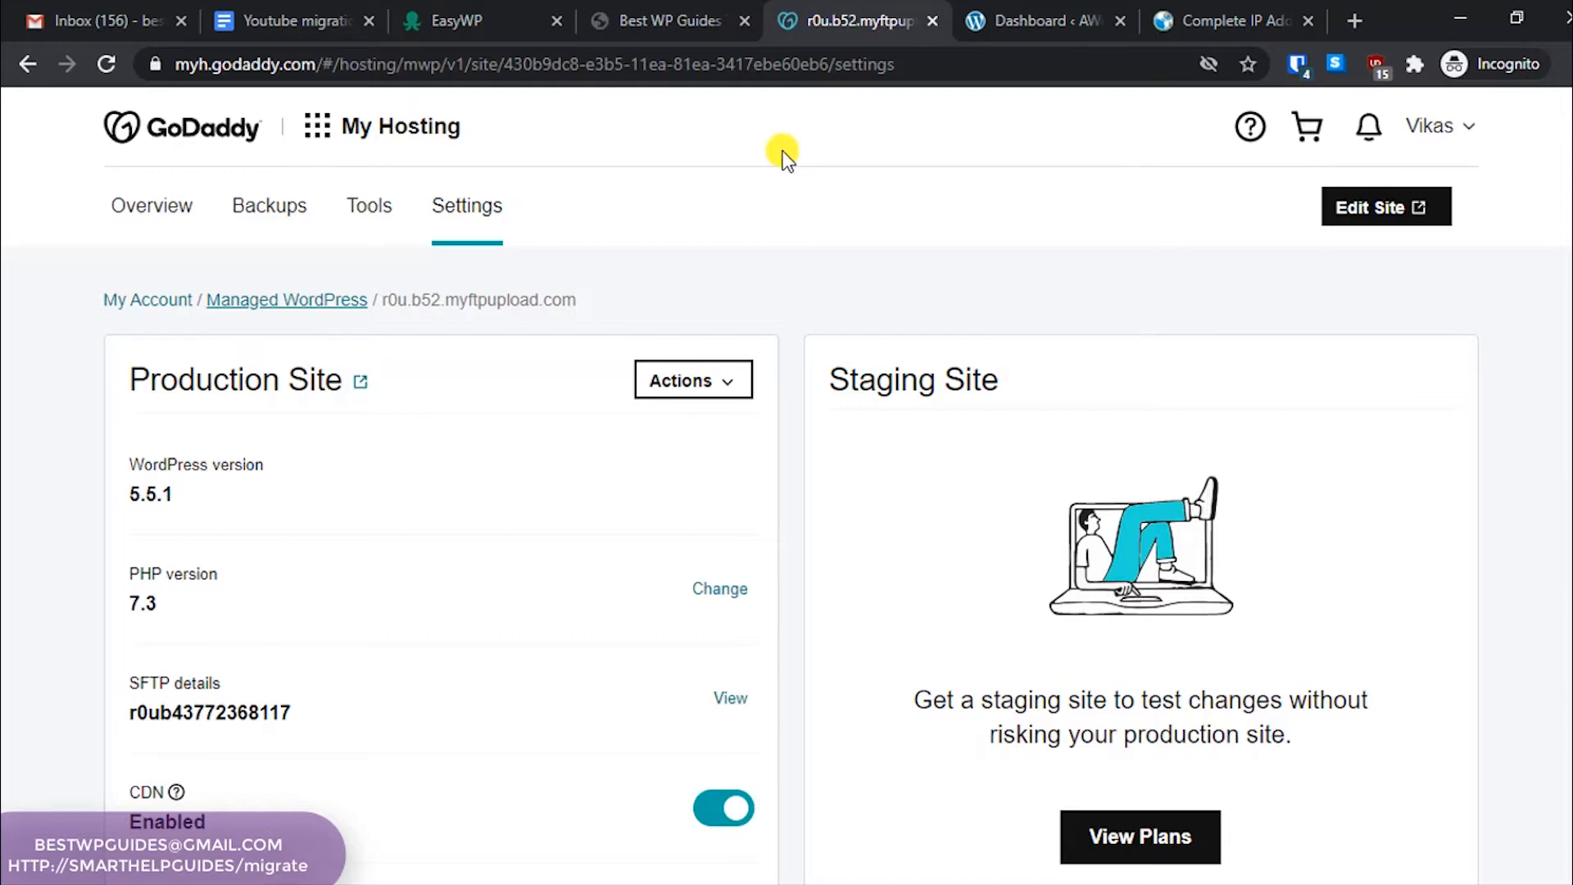
Open the new site's WordPress dashboard and highlight its r0u.b52.myftpupload.com/wp-admin address
left_click(1031, 20)
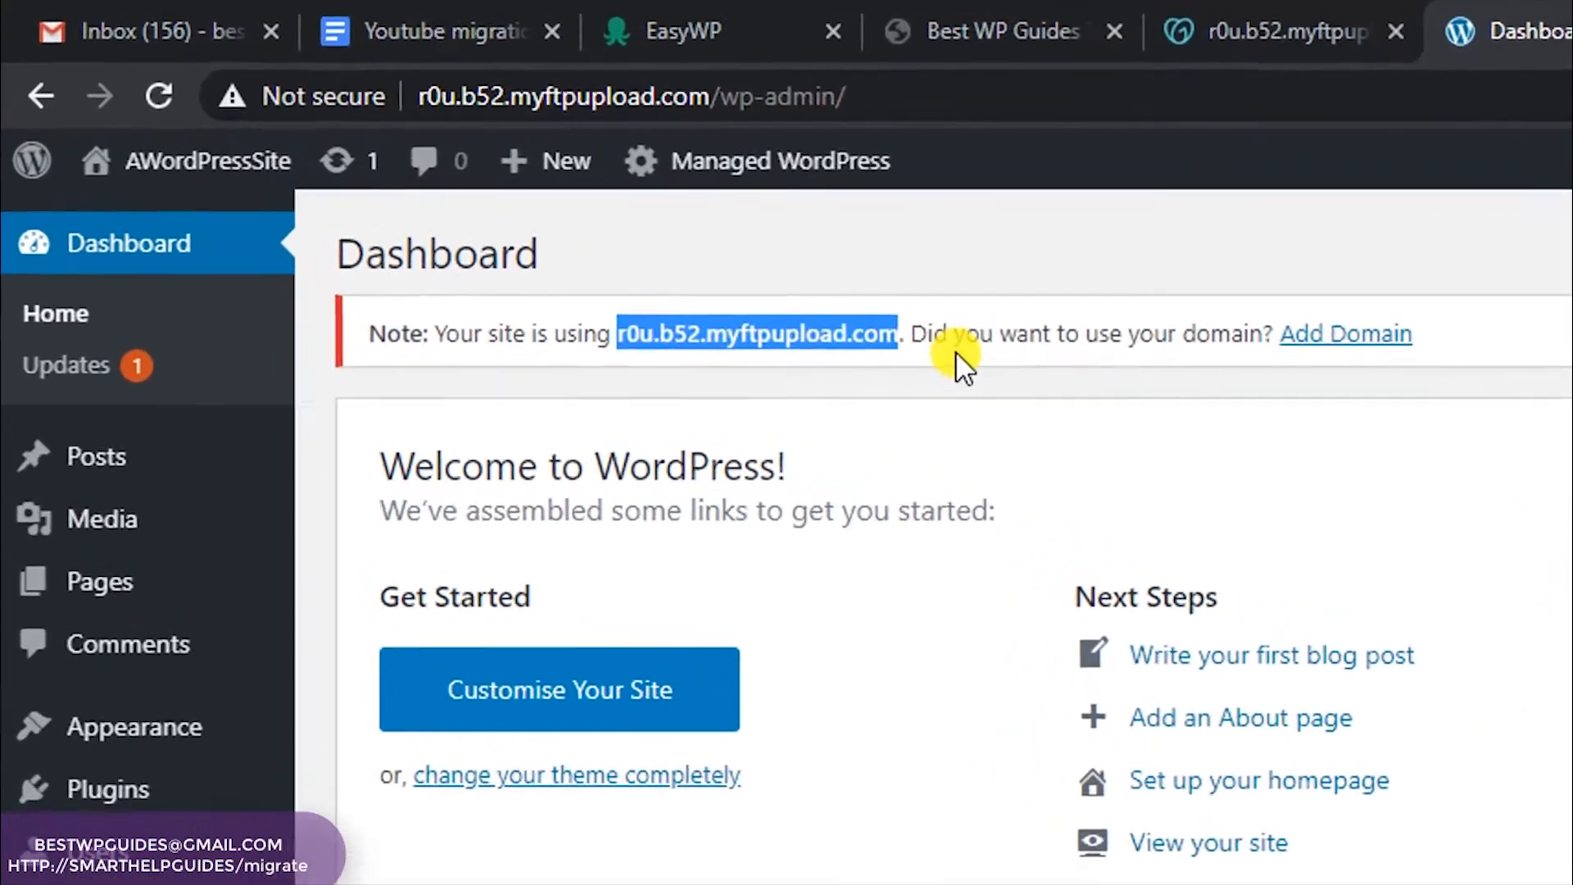
left_click(640, 223)
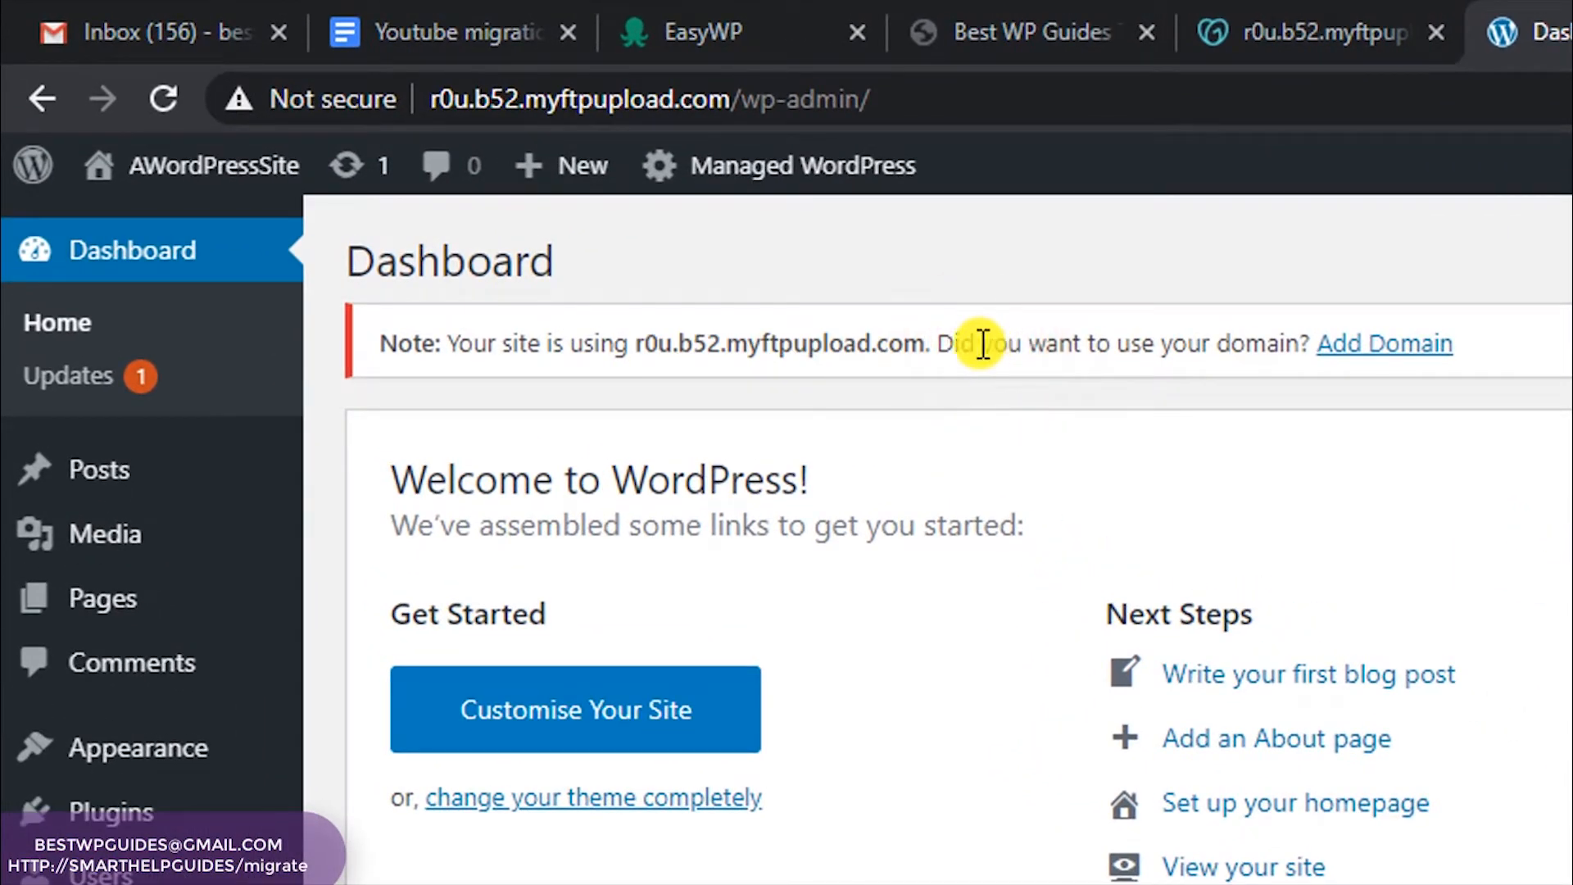
left_click(495, 94)
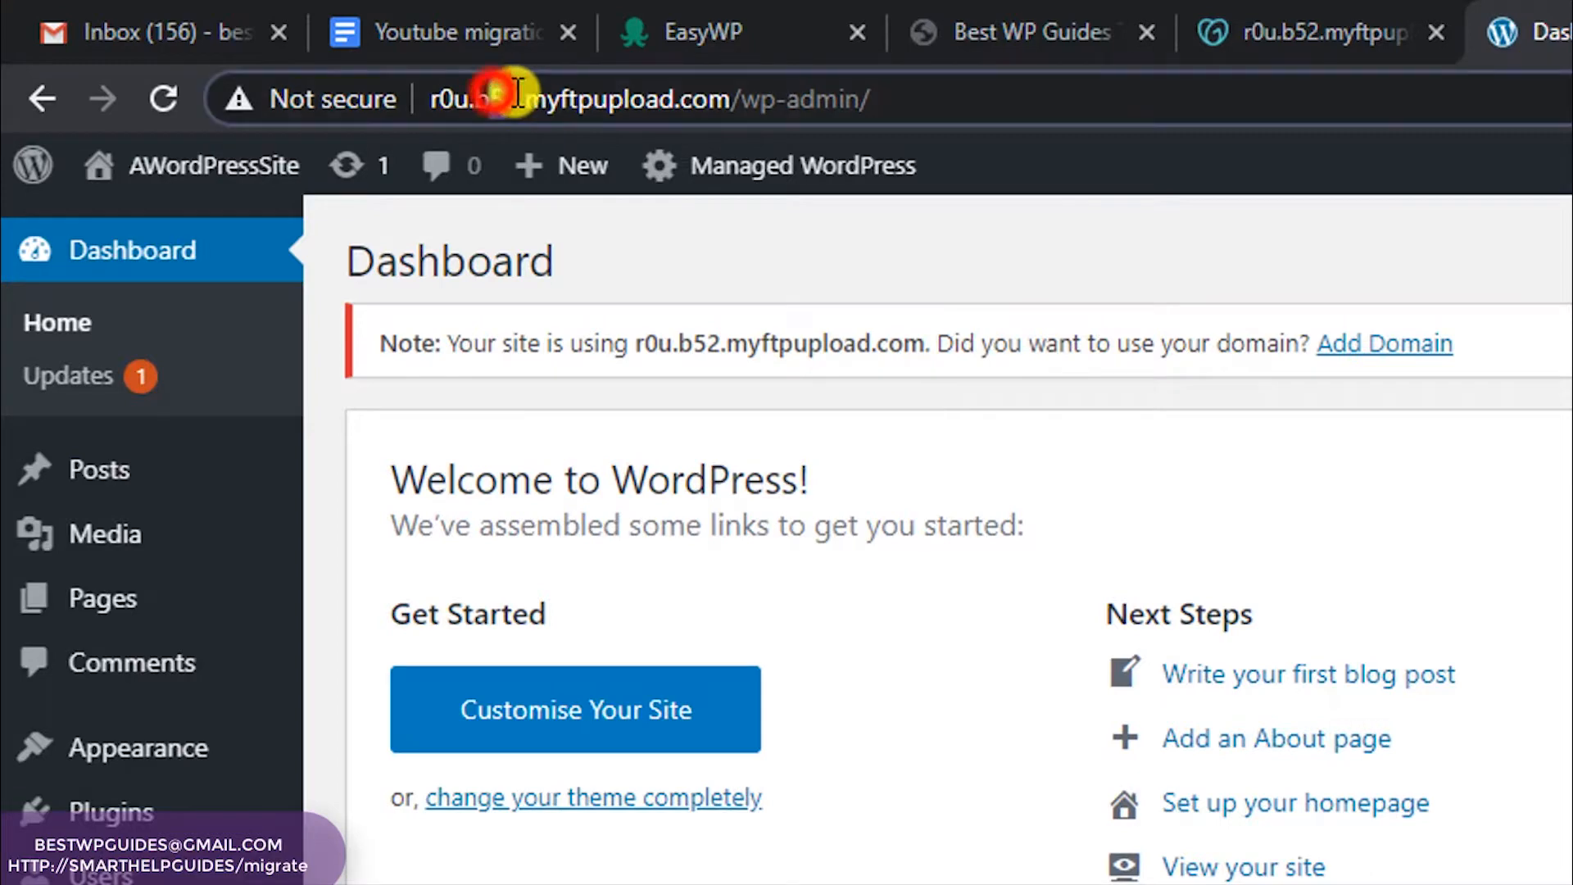
left_click(806, 97)
left_click_drag(970, 102, 351, 90)
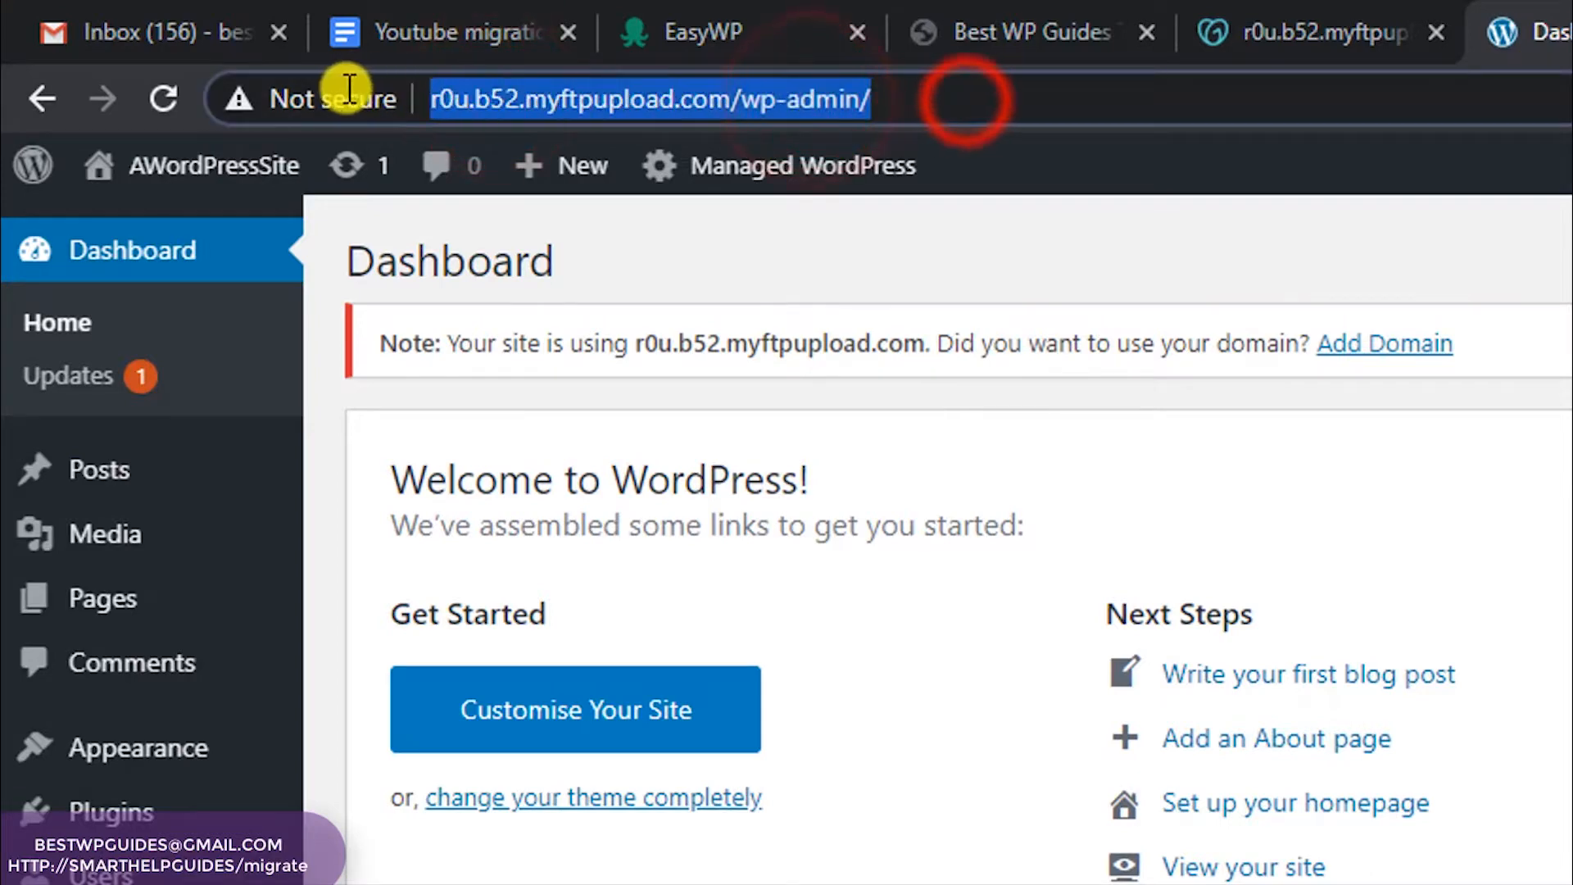
left_click(1506, 376)
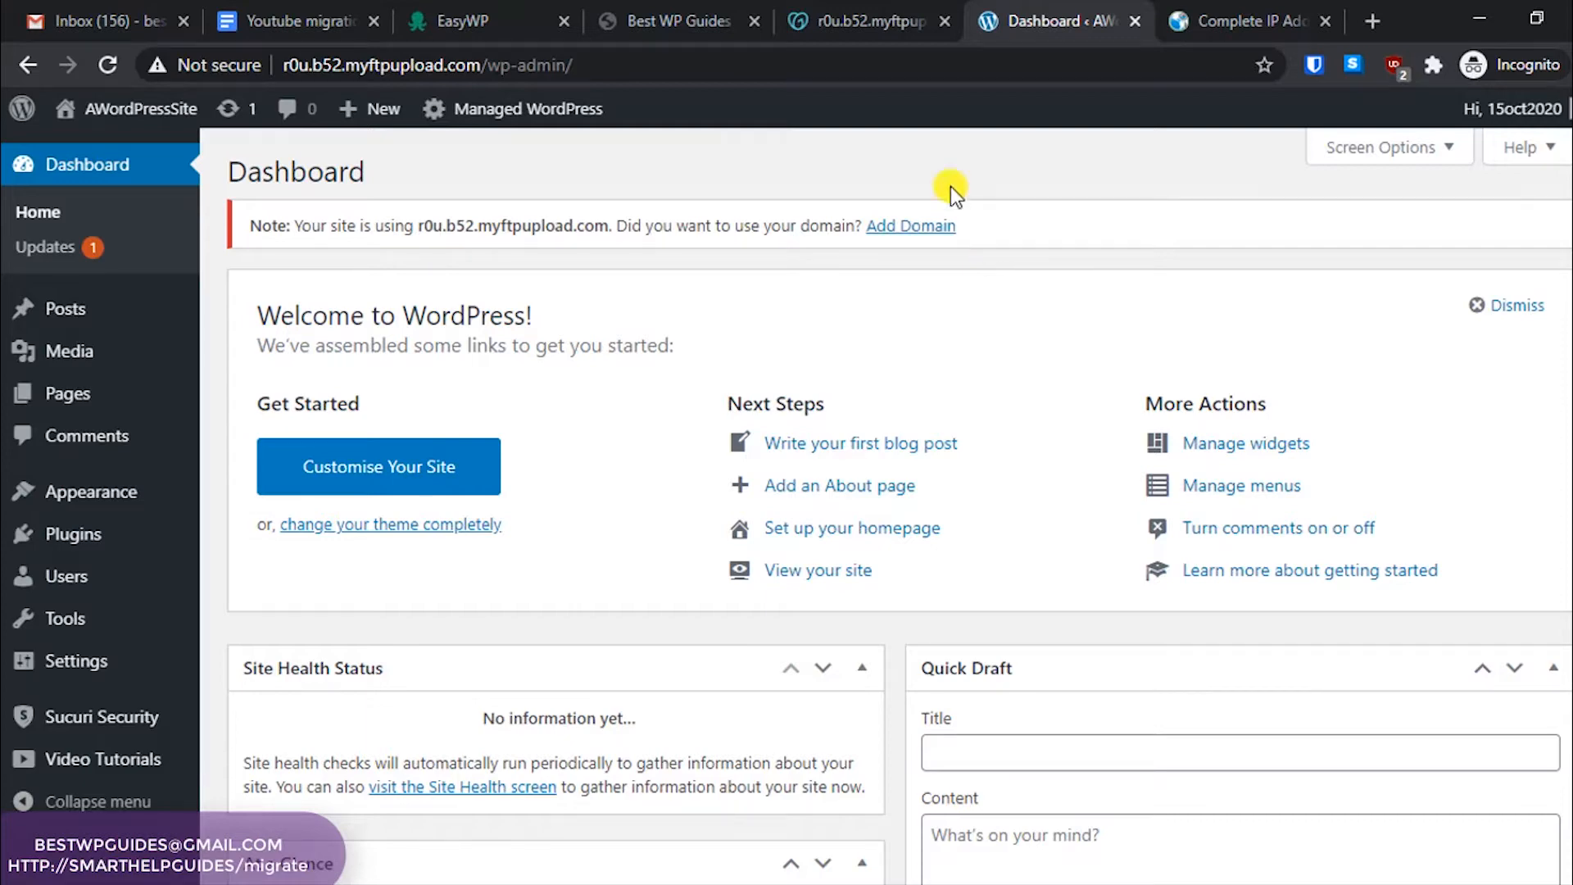
Open the new site's Visit Site link in a new tab from the admin dashboard
left_click(659, 20)
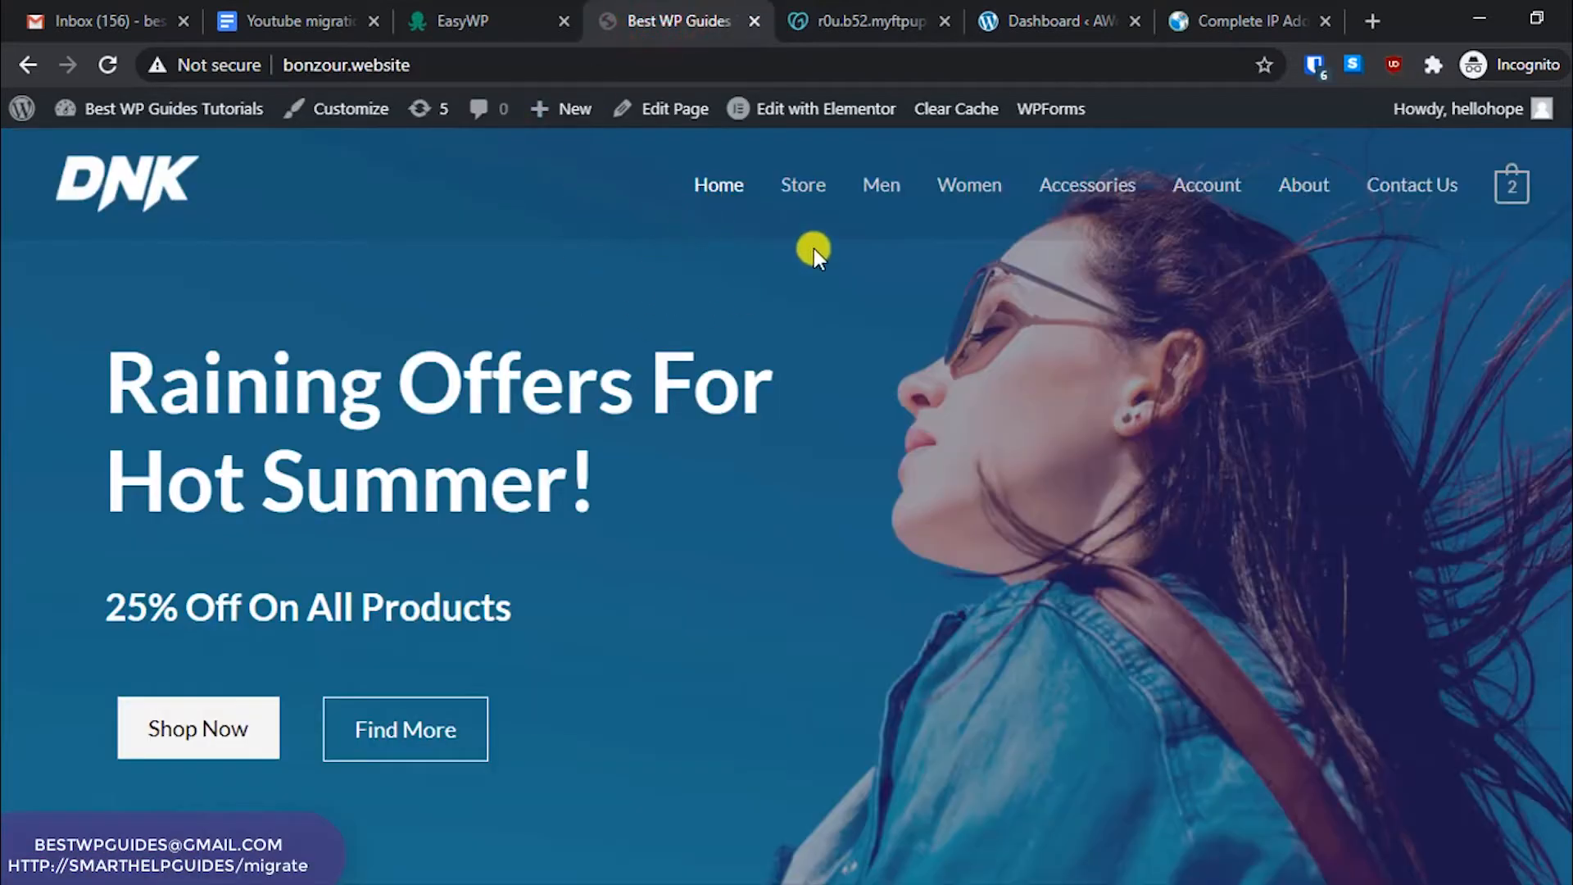
left_click(1015, 12)
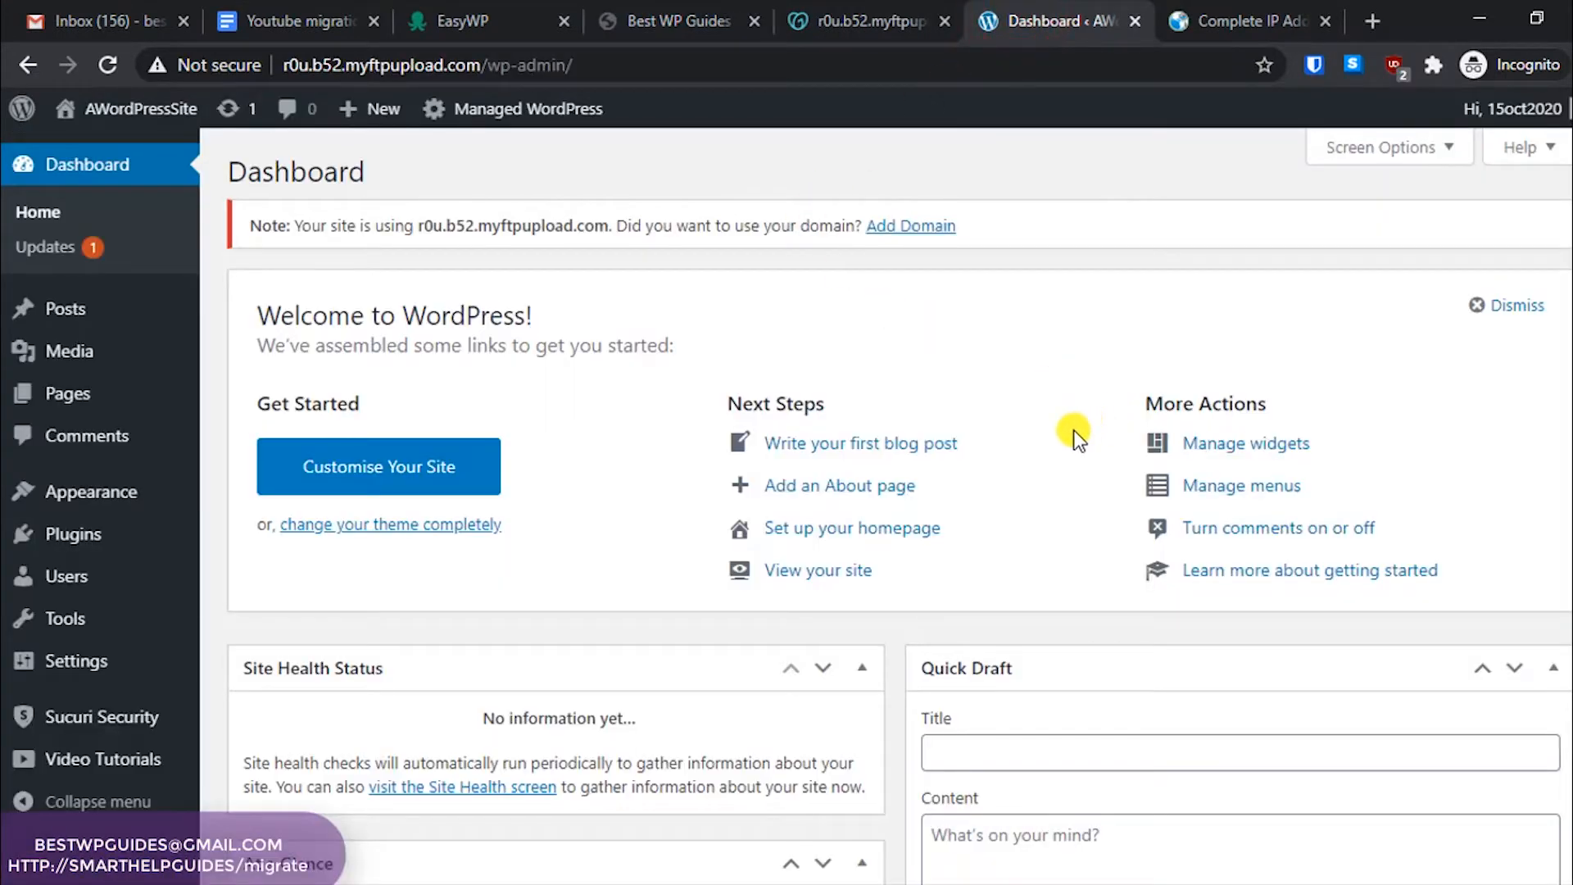
scroll(1074, 431, "down", 5)
mouse_move(135, 109)
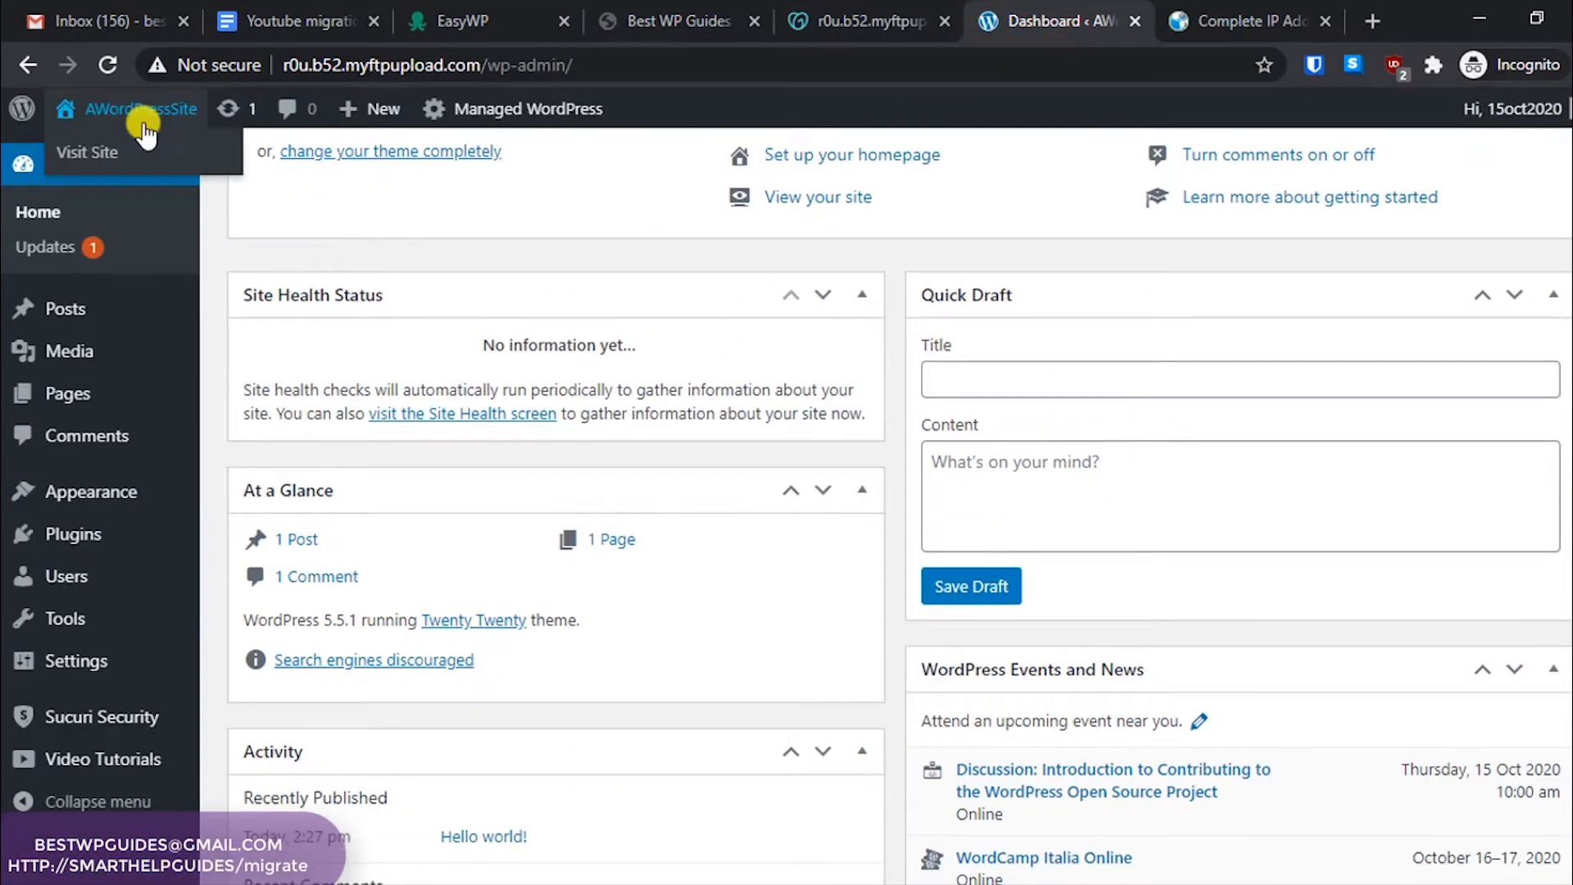
right_click(98, 150)
left_click(110, 165)
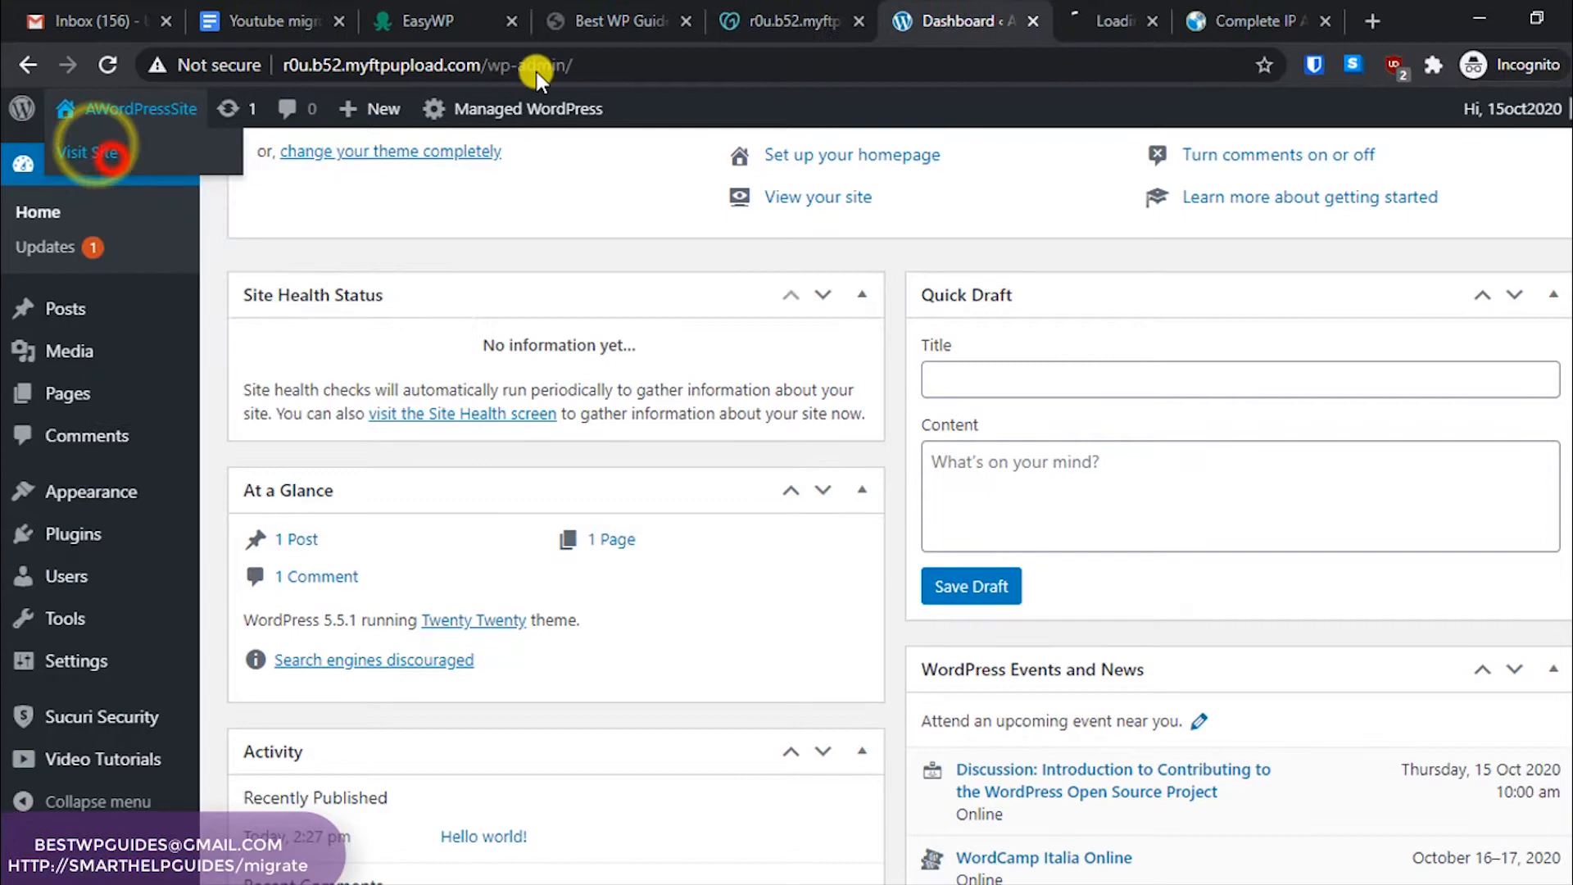
Browse the default Hello world! front page, then return to the admin dashboard
left_click(1094, 21)
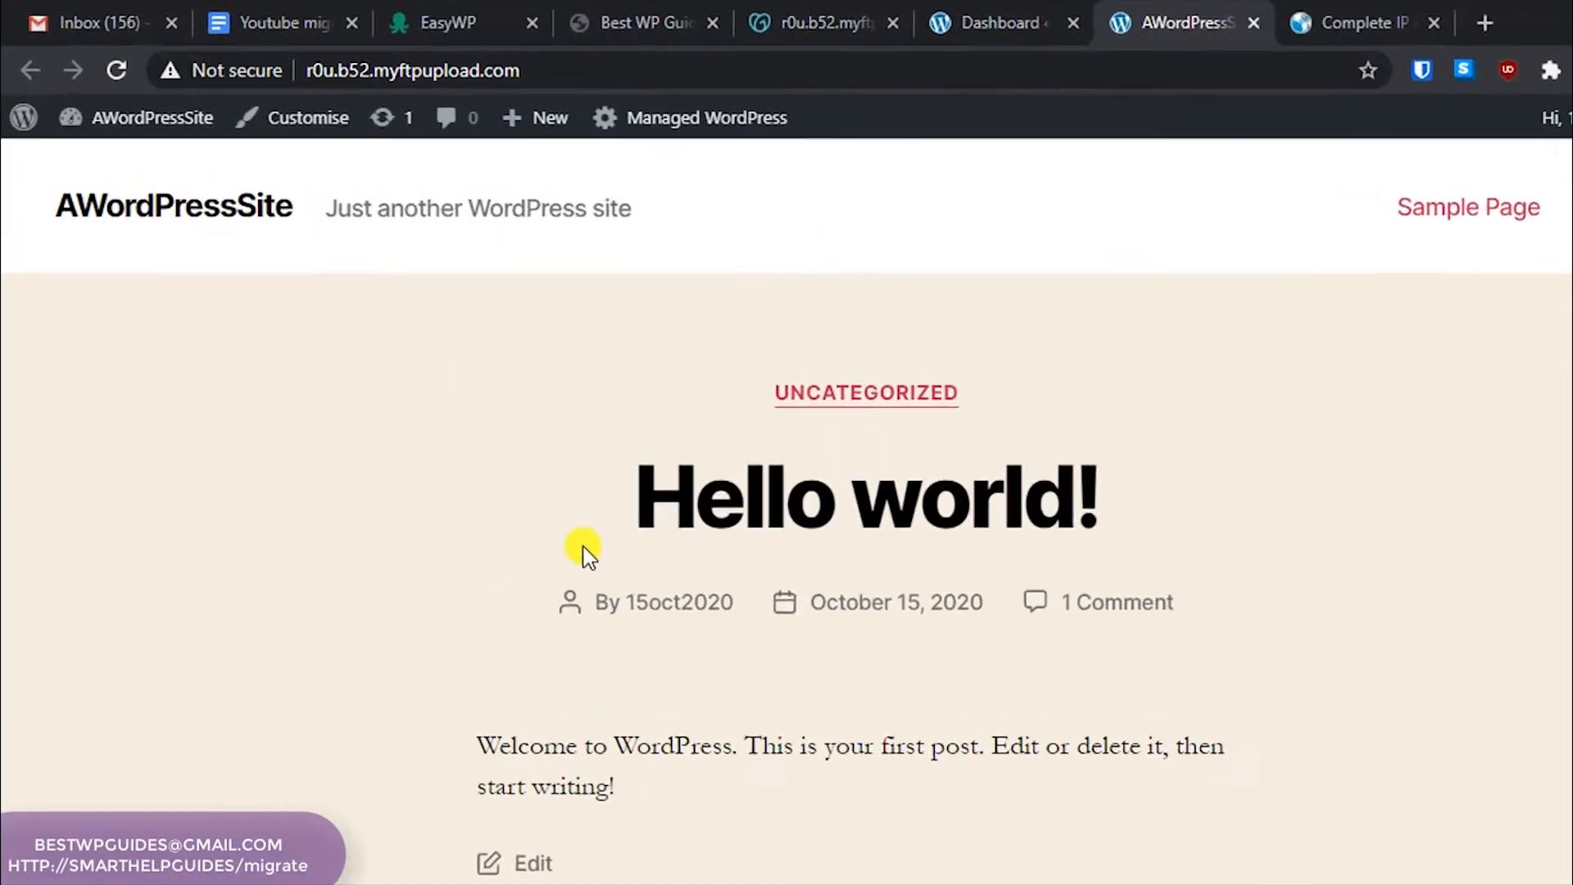
scroll(662, 567, "down", 10)
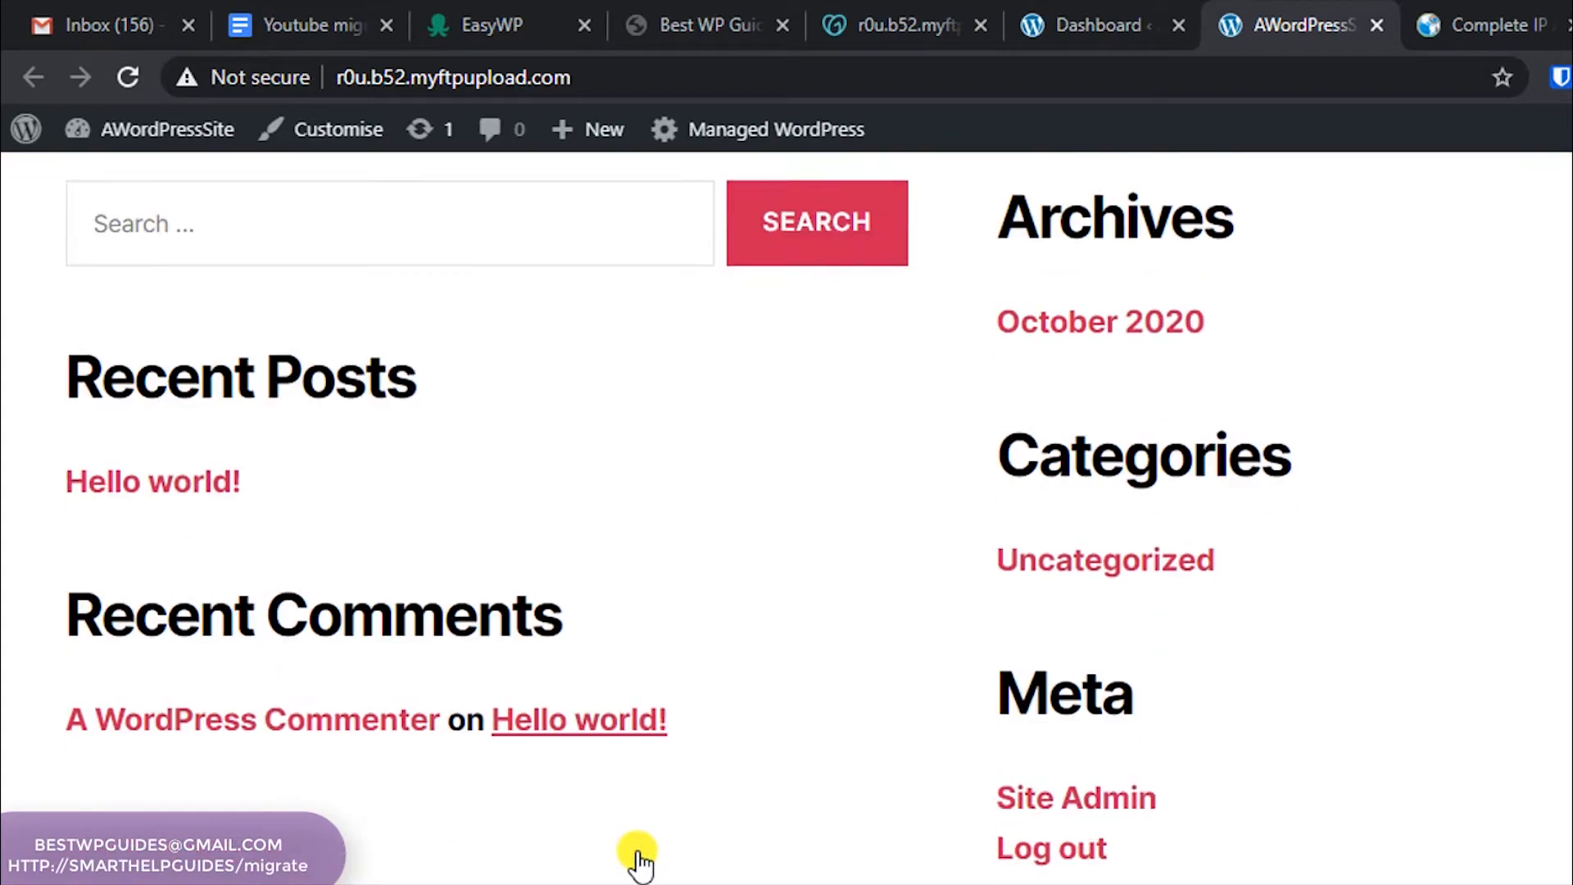
scroll(638, 860, "down", 2)
scroll(632, 857, "up", 15)
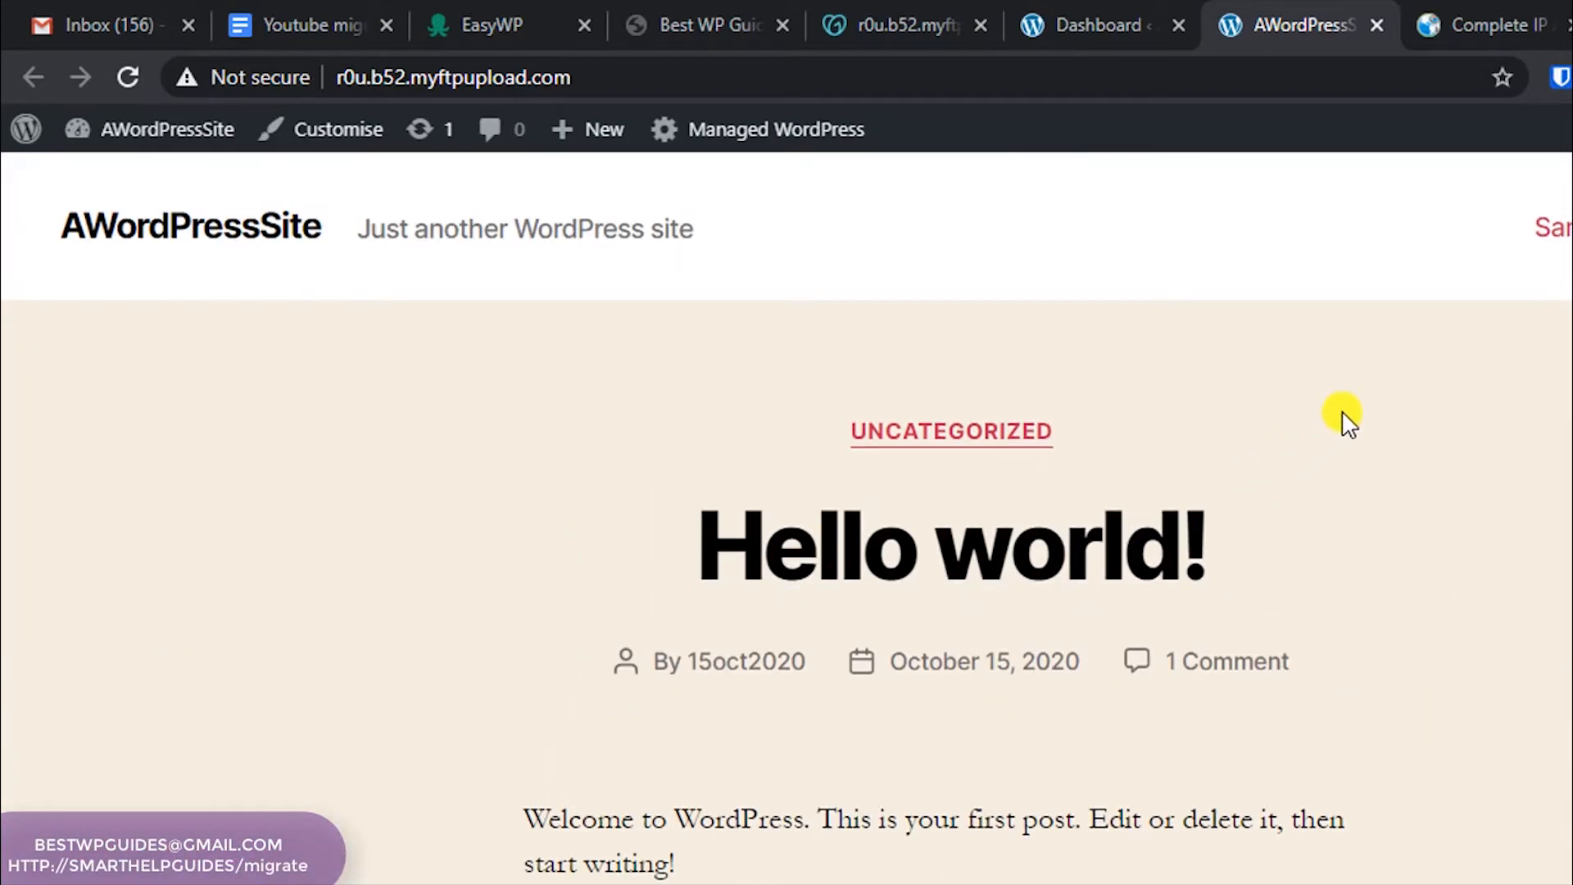
left_click(1081, 13)
scroll(579, 567, "up", 5)
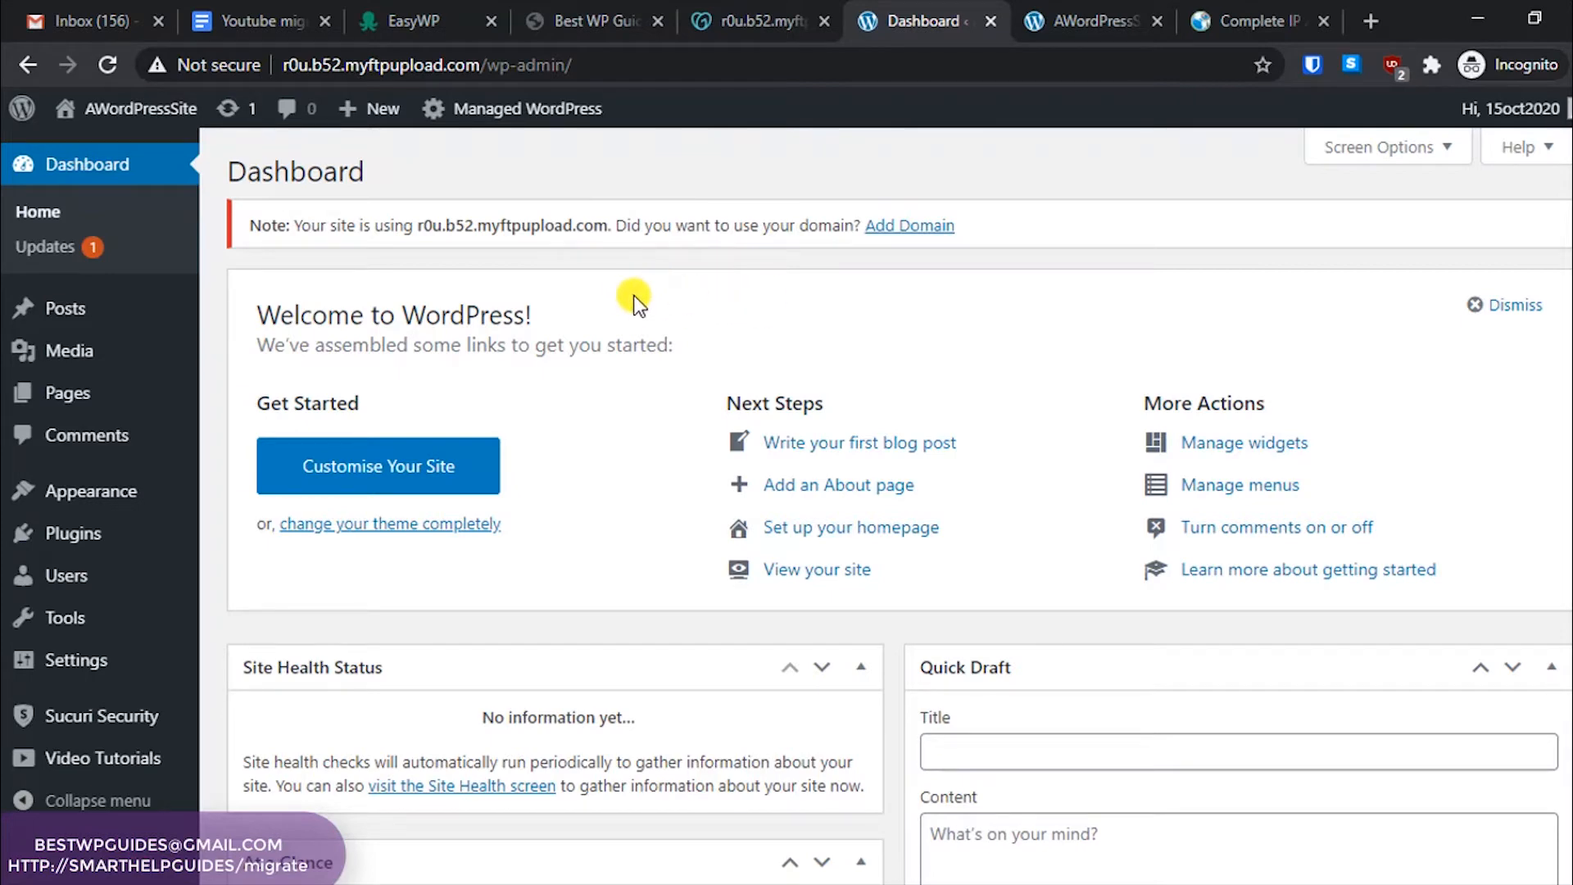
Open the bonzour.website admin Dashboard from the site-name menu in the admin bar
left_click(418, 18)
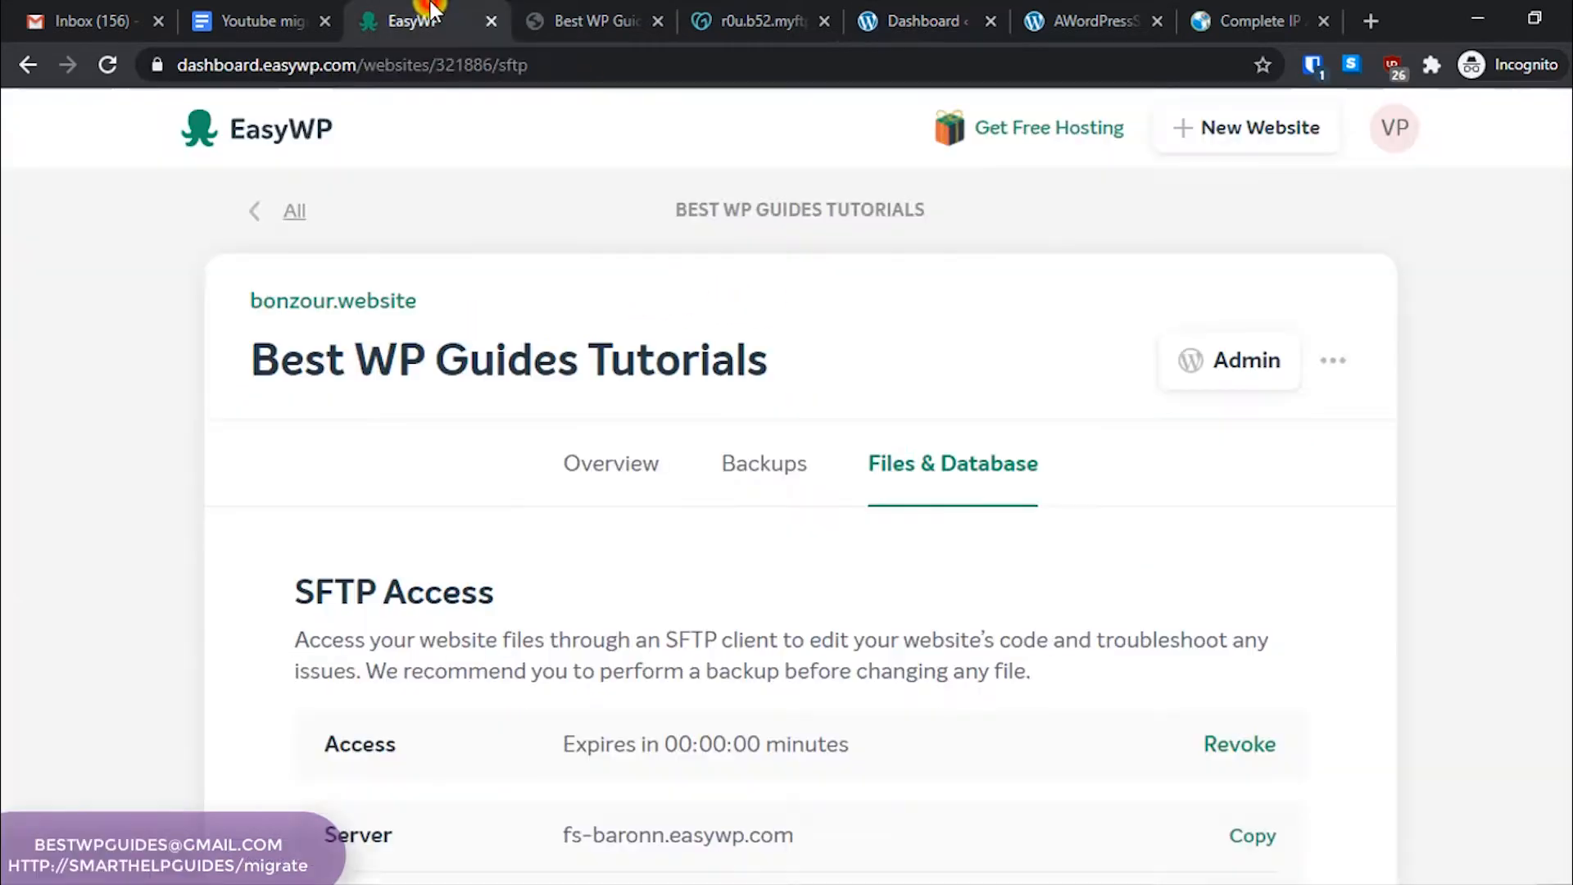
left_click(627, 18)
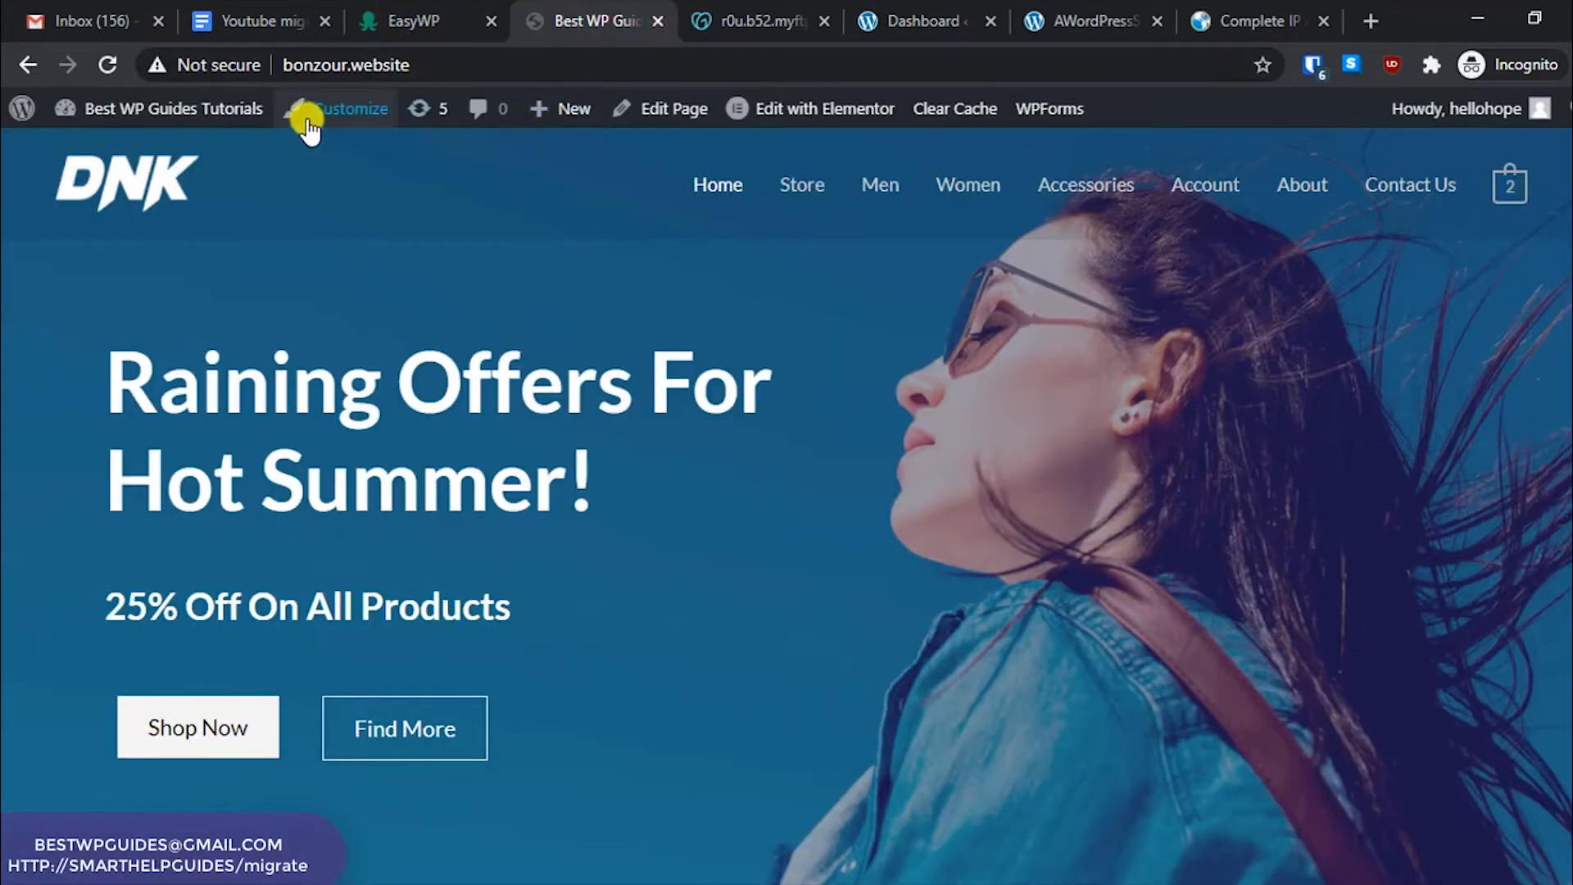
mouse_move(236, 126)
left_click(115, 152)
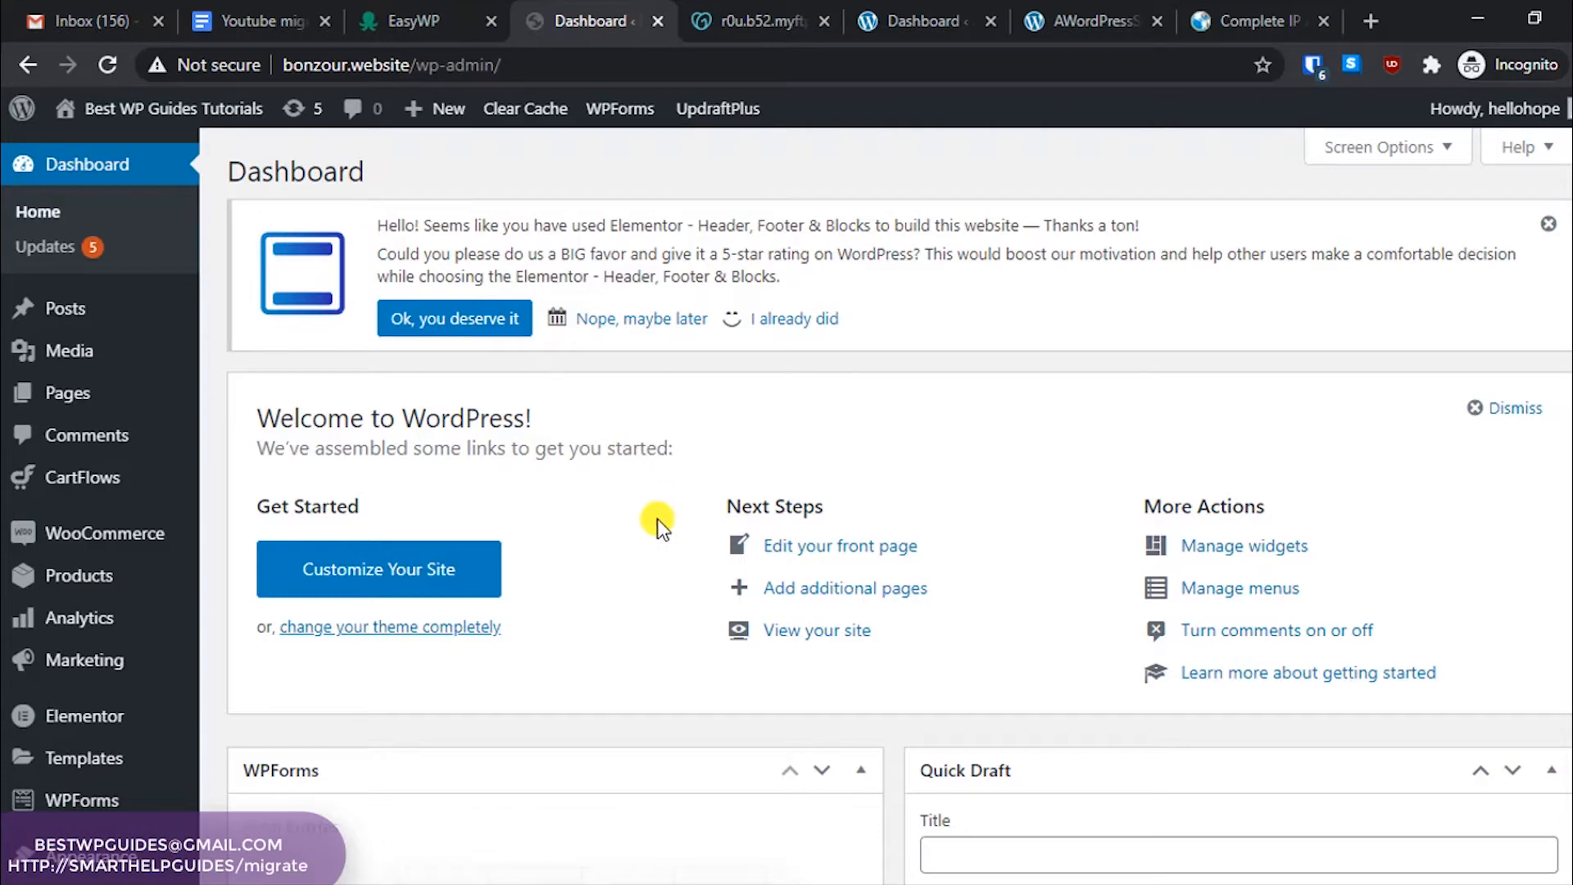
Go to the Plugins > Add New page
scroll(524, 563, "down", 3)
scroll(692, 514, "down", 2)
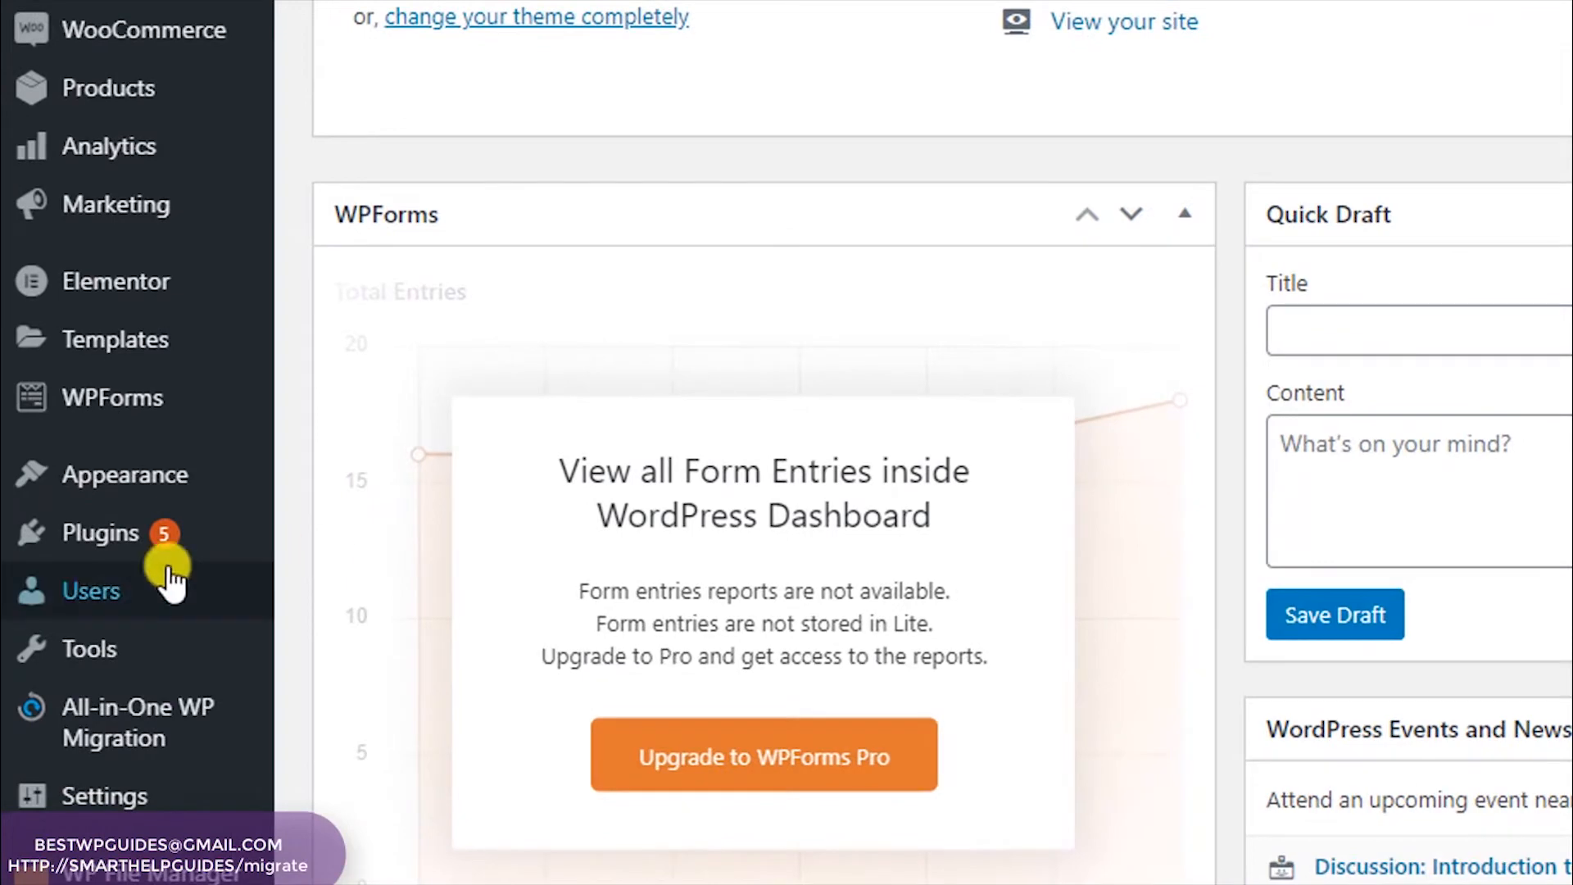
mouse_move(32, 664)
mouse_move(86, 547)
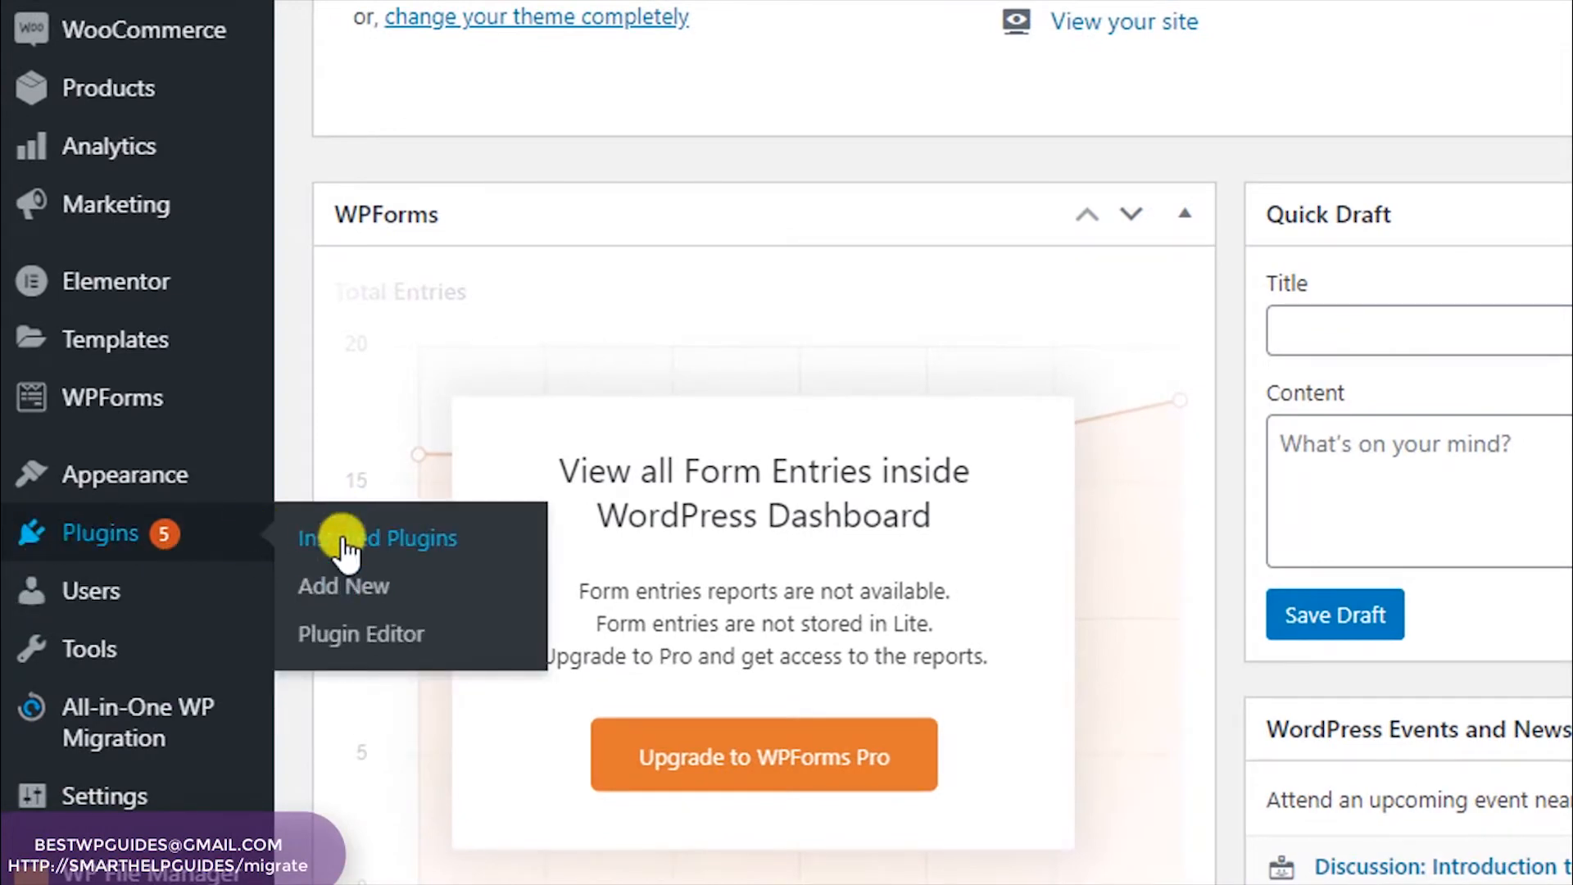
left_click(346, 586)
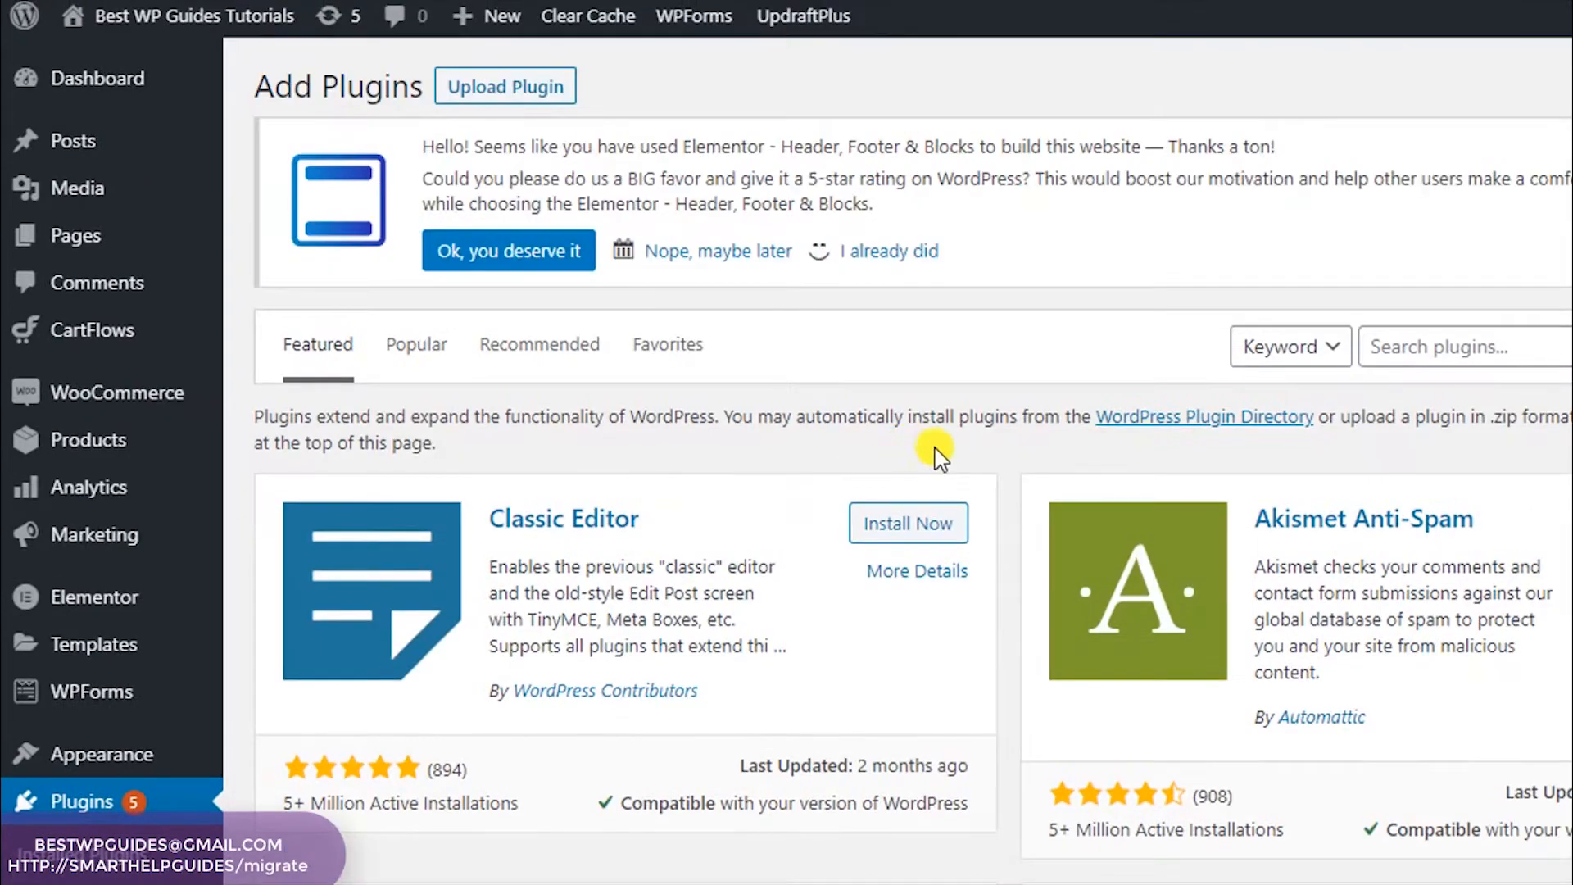
Search plugins for 'all in' to check All-in-One WP Migration, then begin a 'file manager' search
left_click(1440, 354)
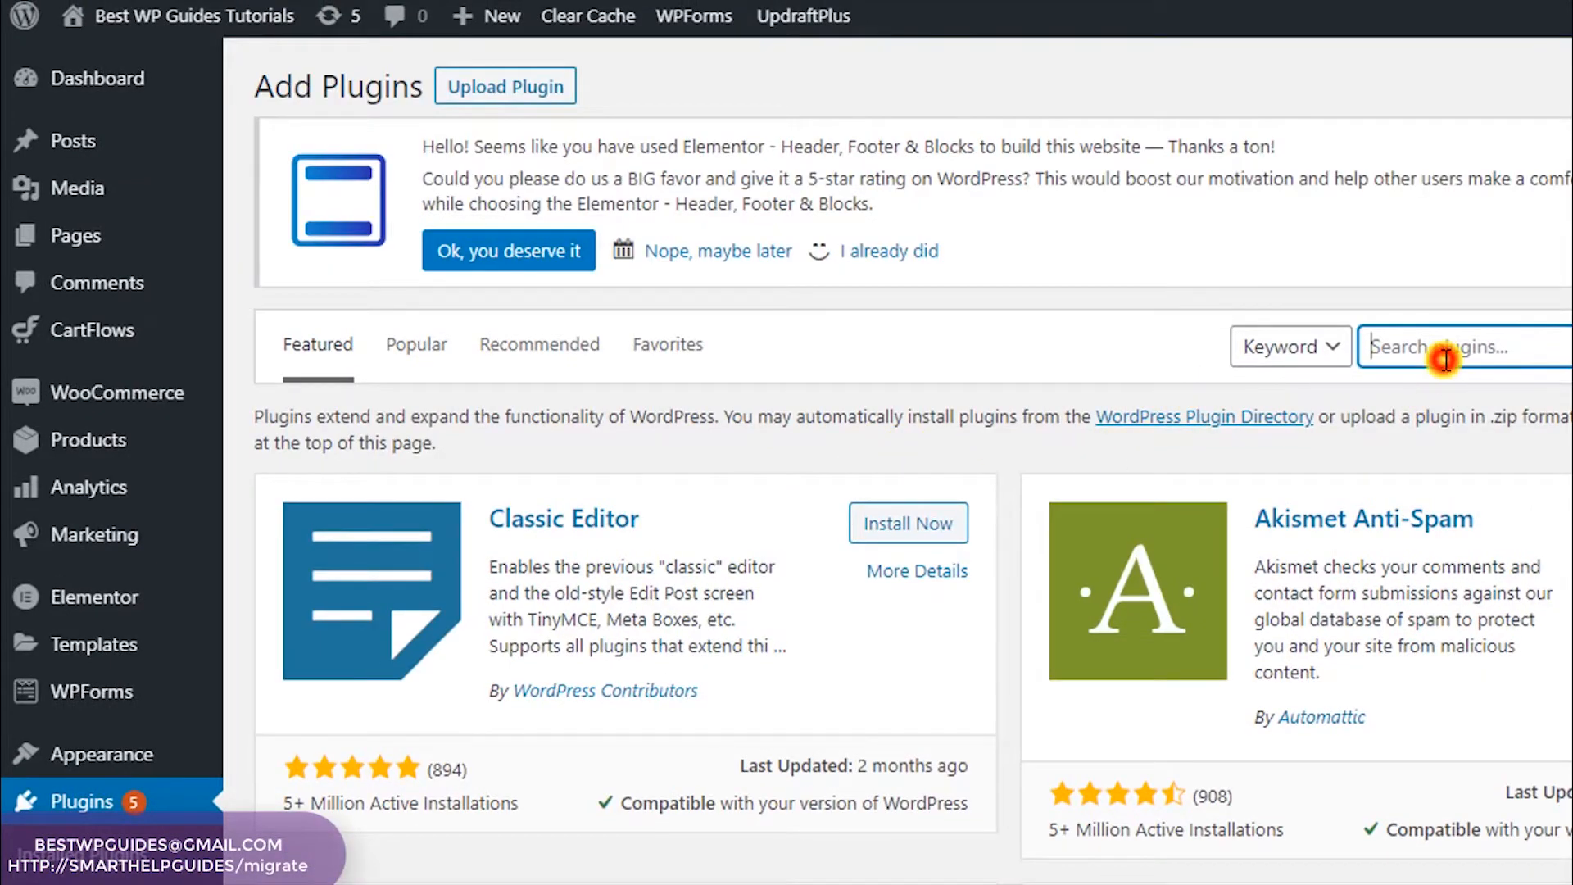
type("all")
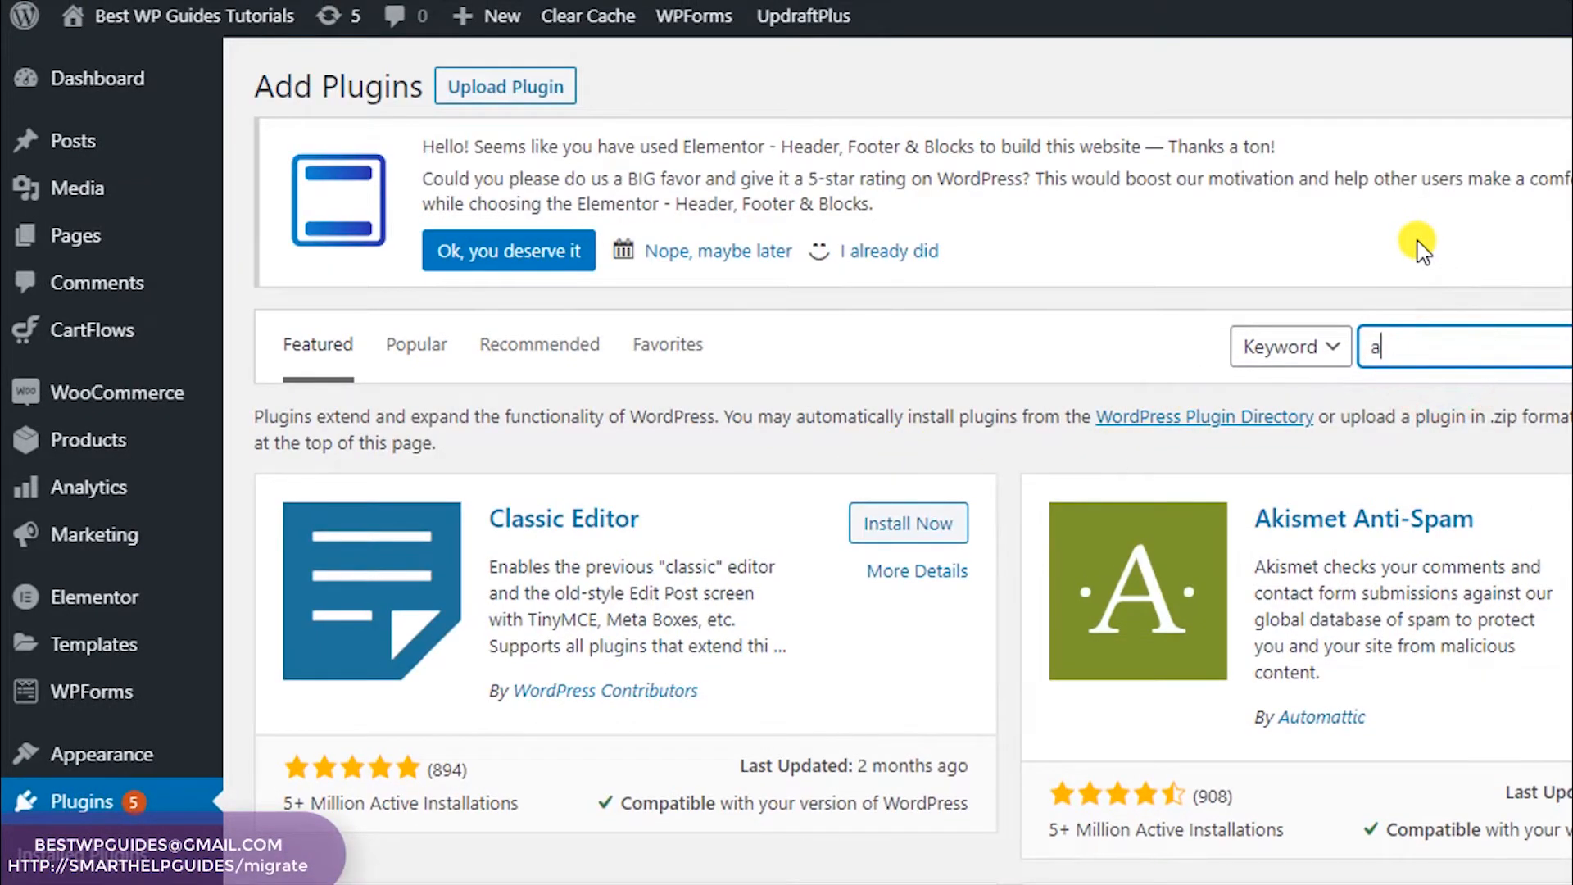
type(" imn")
key("BackSpace")
key("BackSpace")
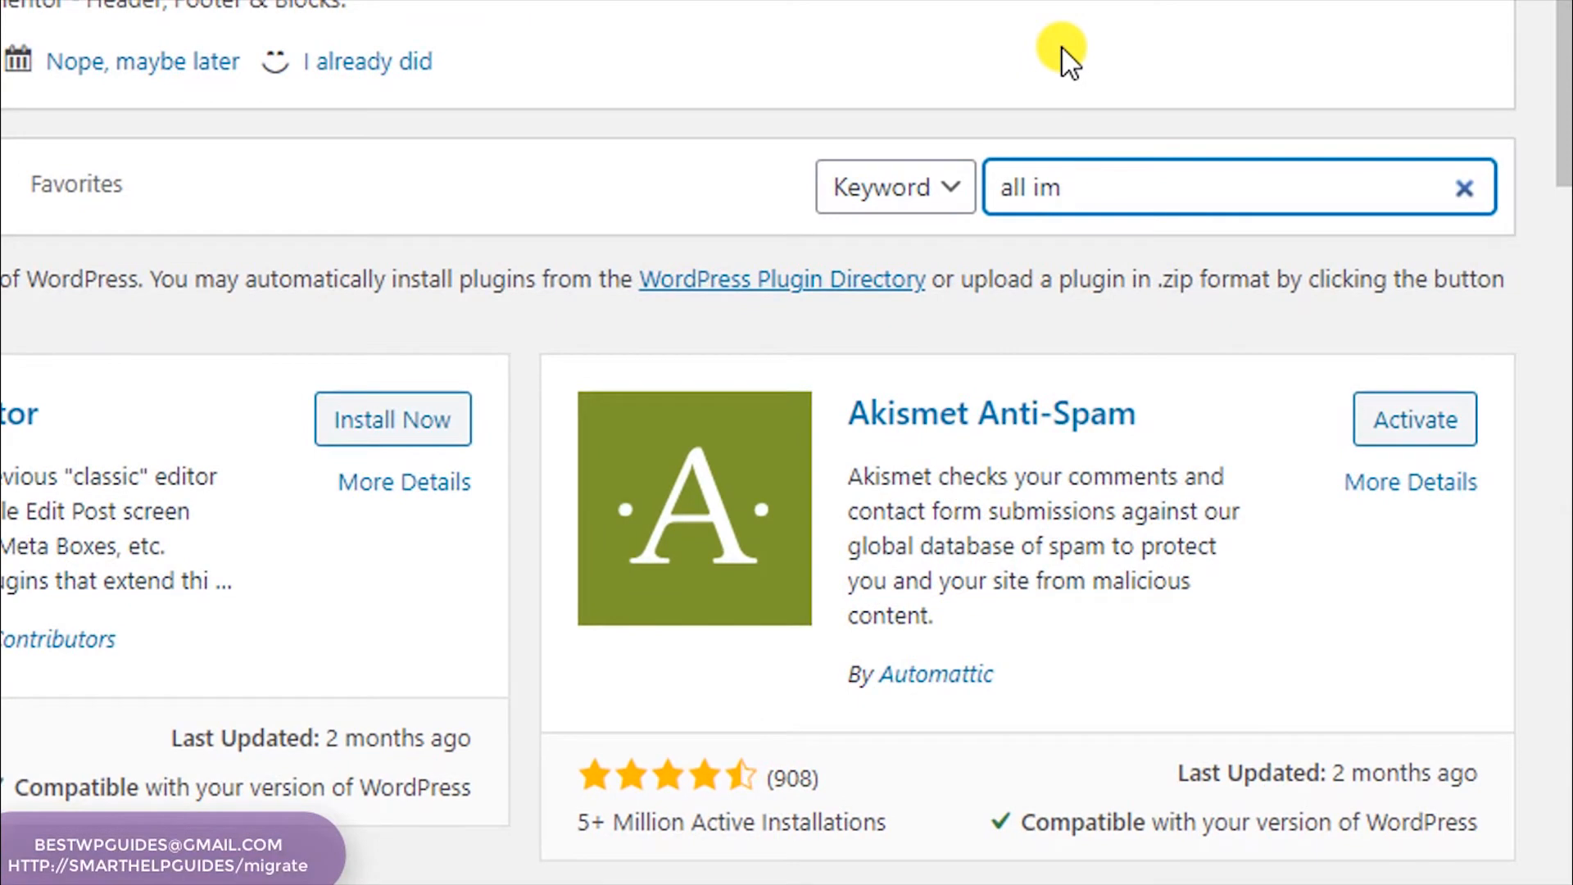
type("n i")
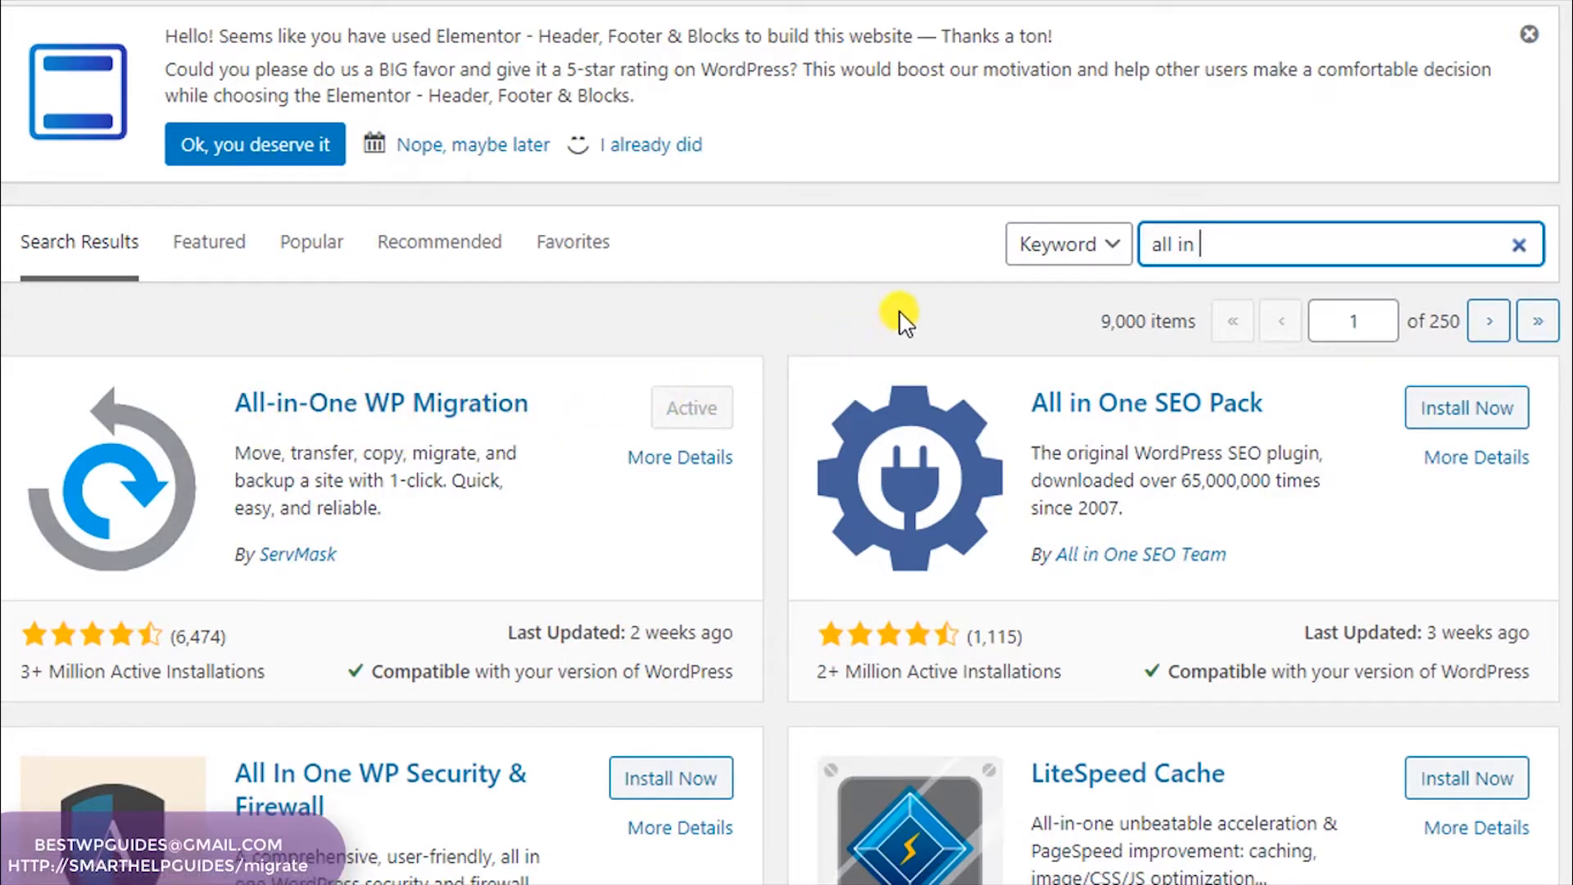
triple_click(1225, 242)
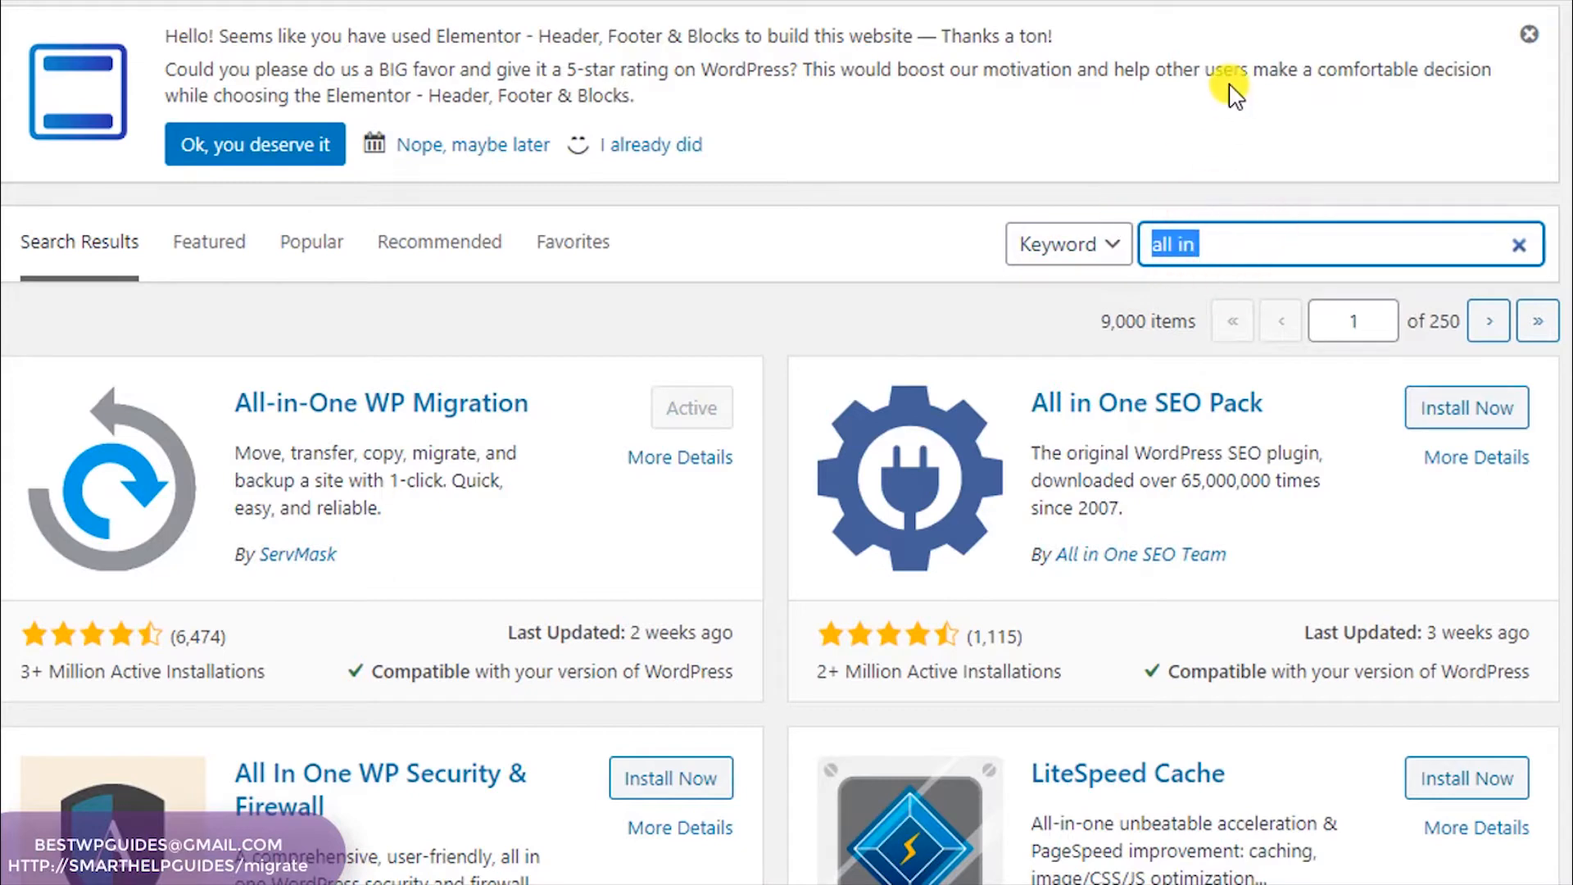
type("file manager")
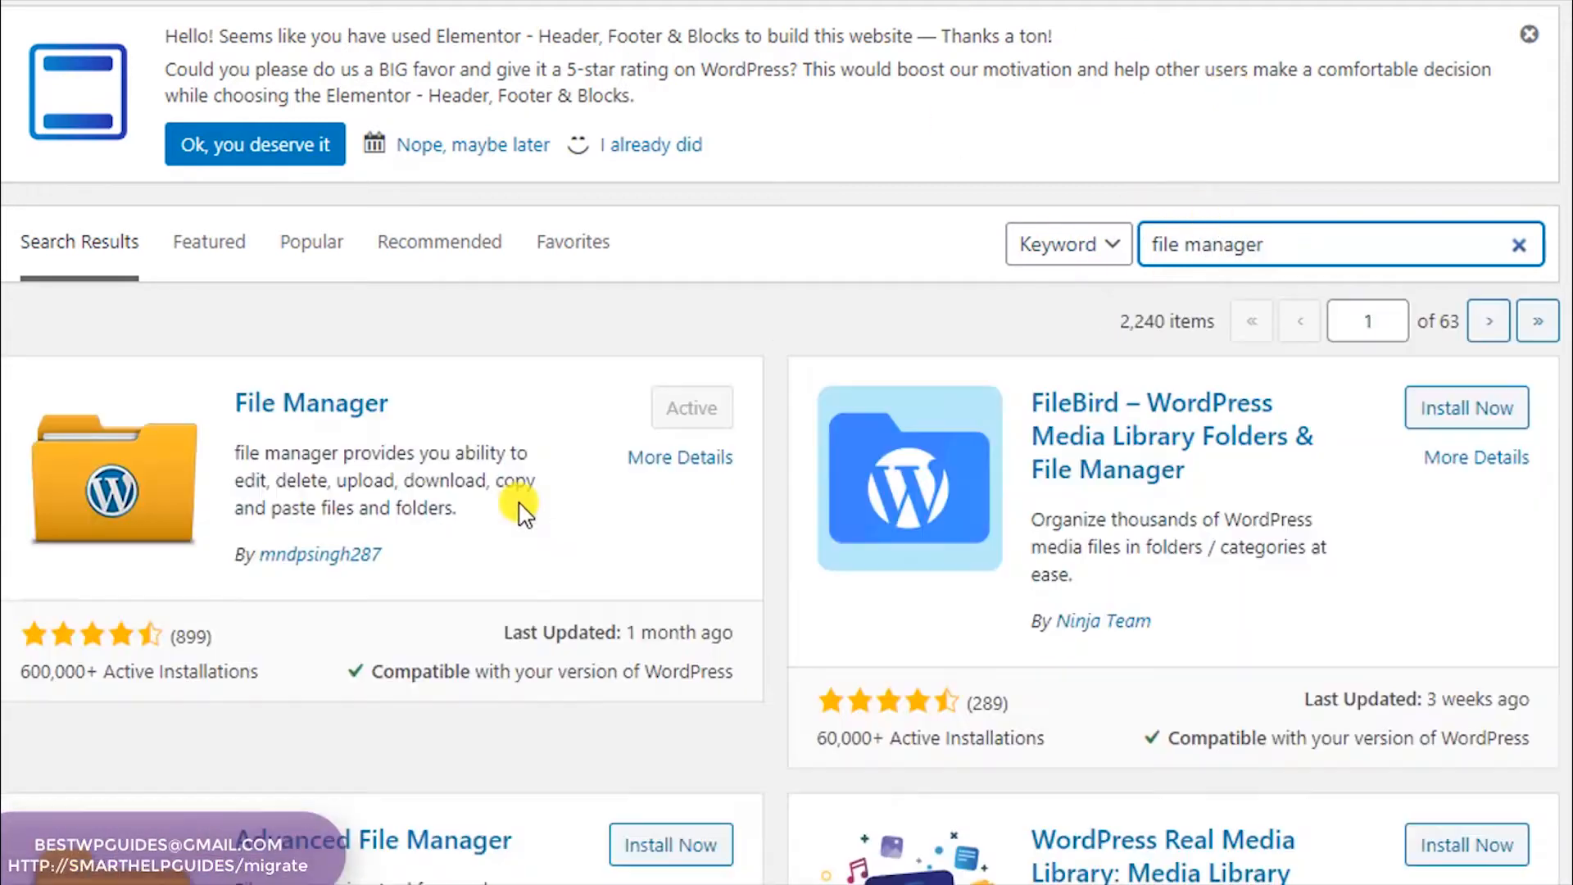
Scroll through the 'file manager' results, including Advanced File Manager, Filester and HappyFiles
scroll(426, 483, "down", 2)
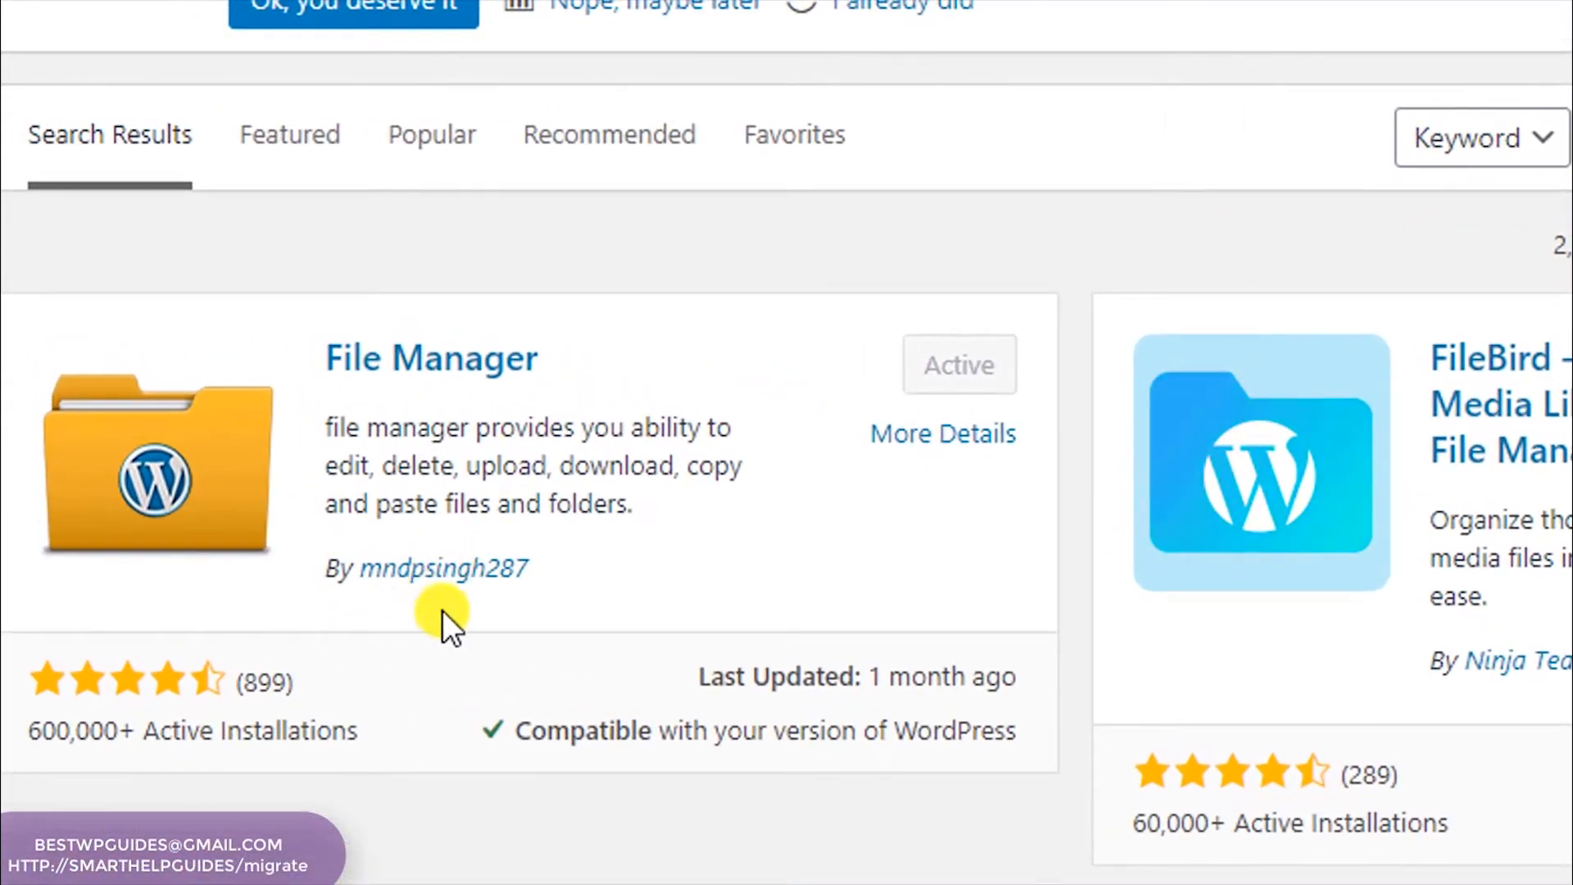
scroll(505, 611, "down", 2)
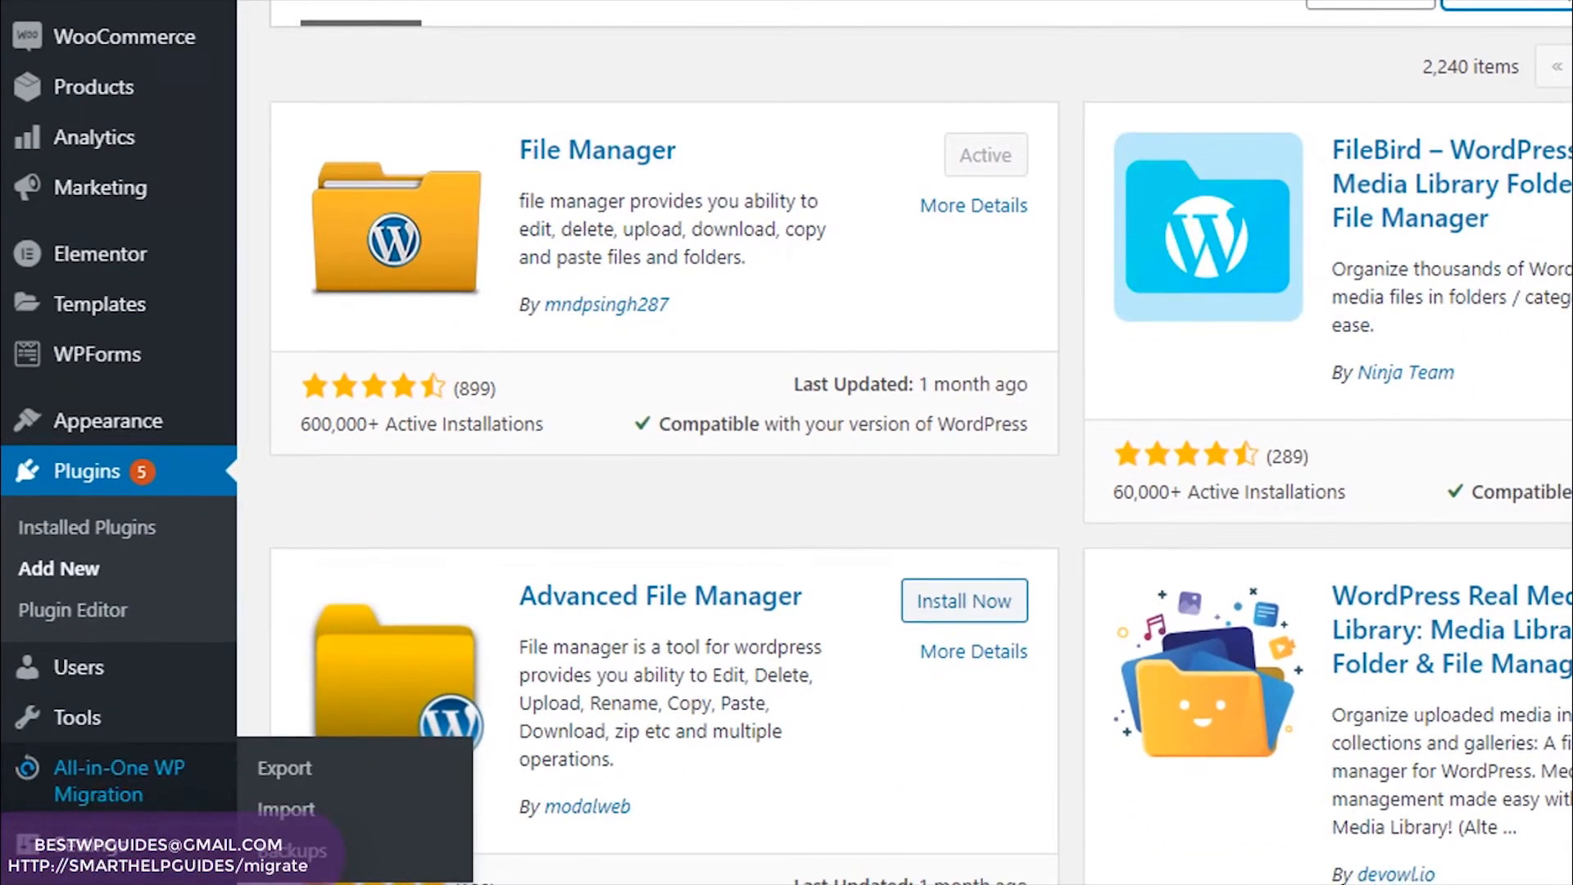
scroll(497, 498, "up", 2)
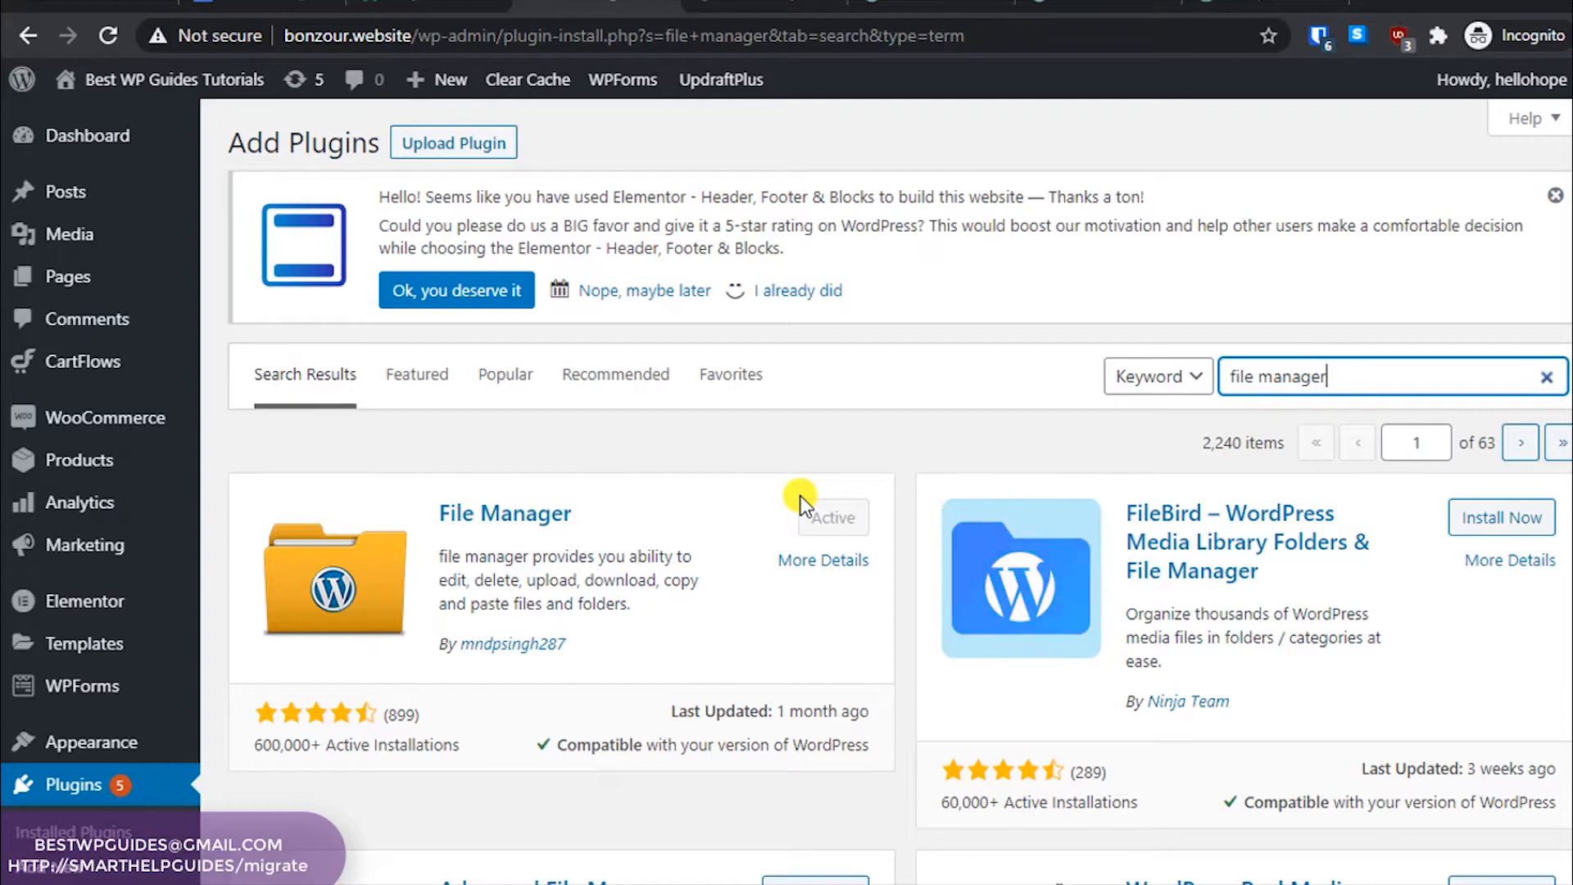
scroll(81, 601, "down", 7)
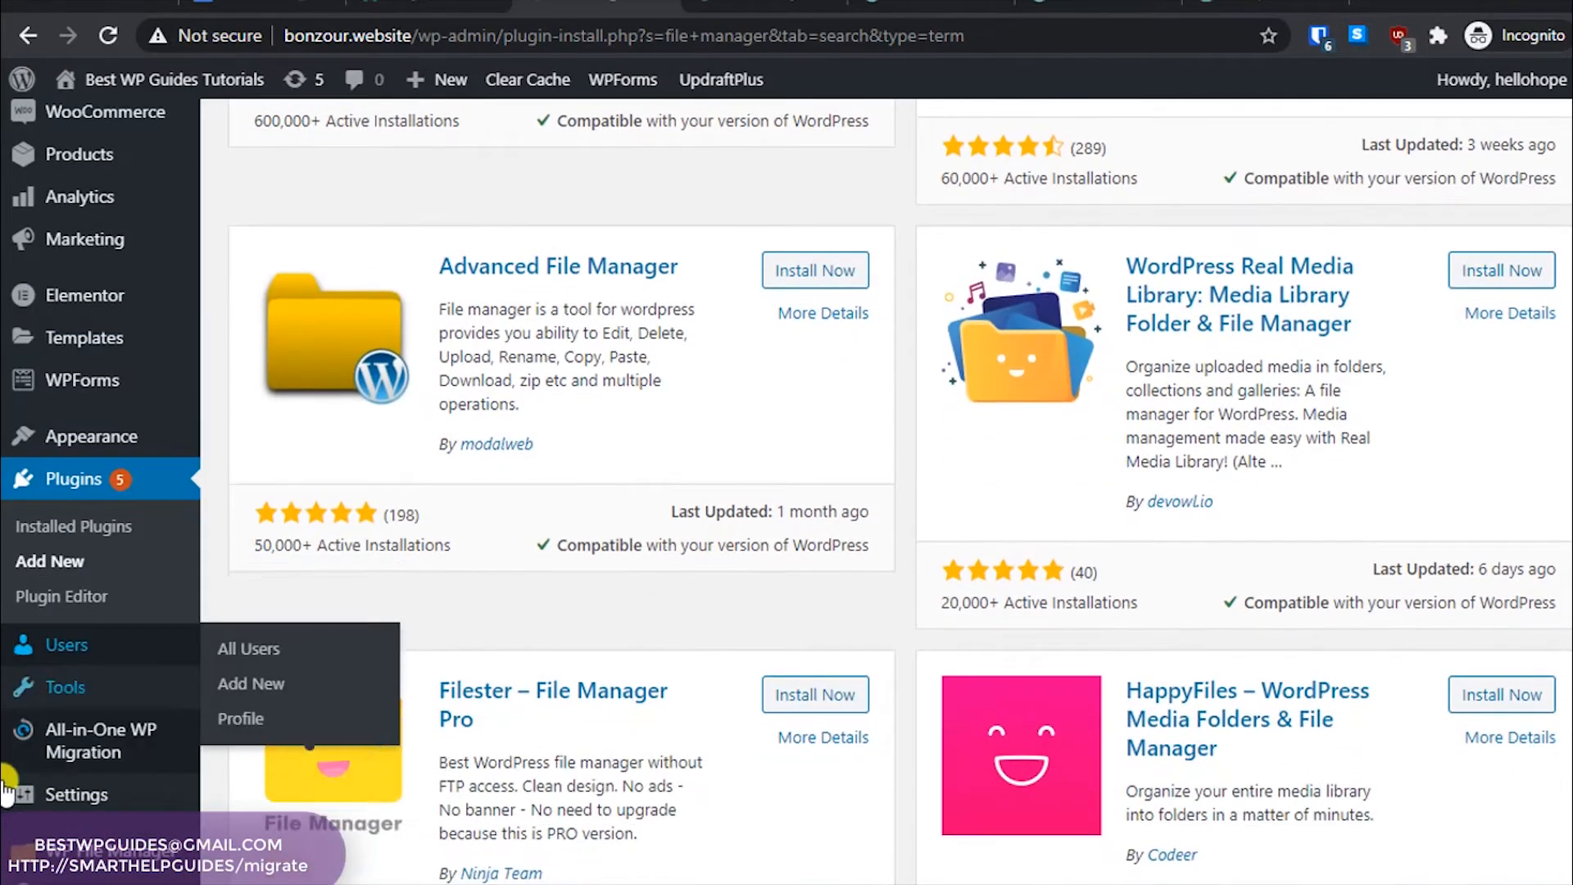
Open Settings > UpdraftPlus Backups and review the four backups dated Oct 06 to Oct 15, 2020
mouse_move(90, 793)
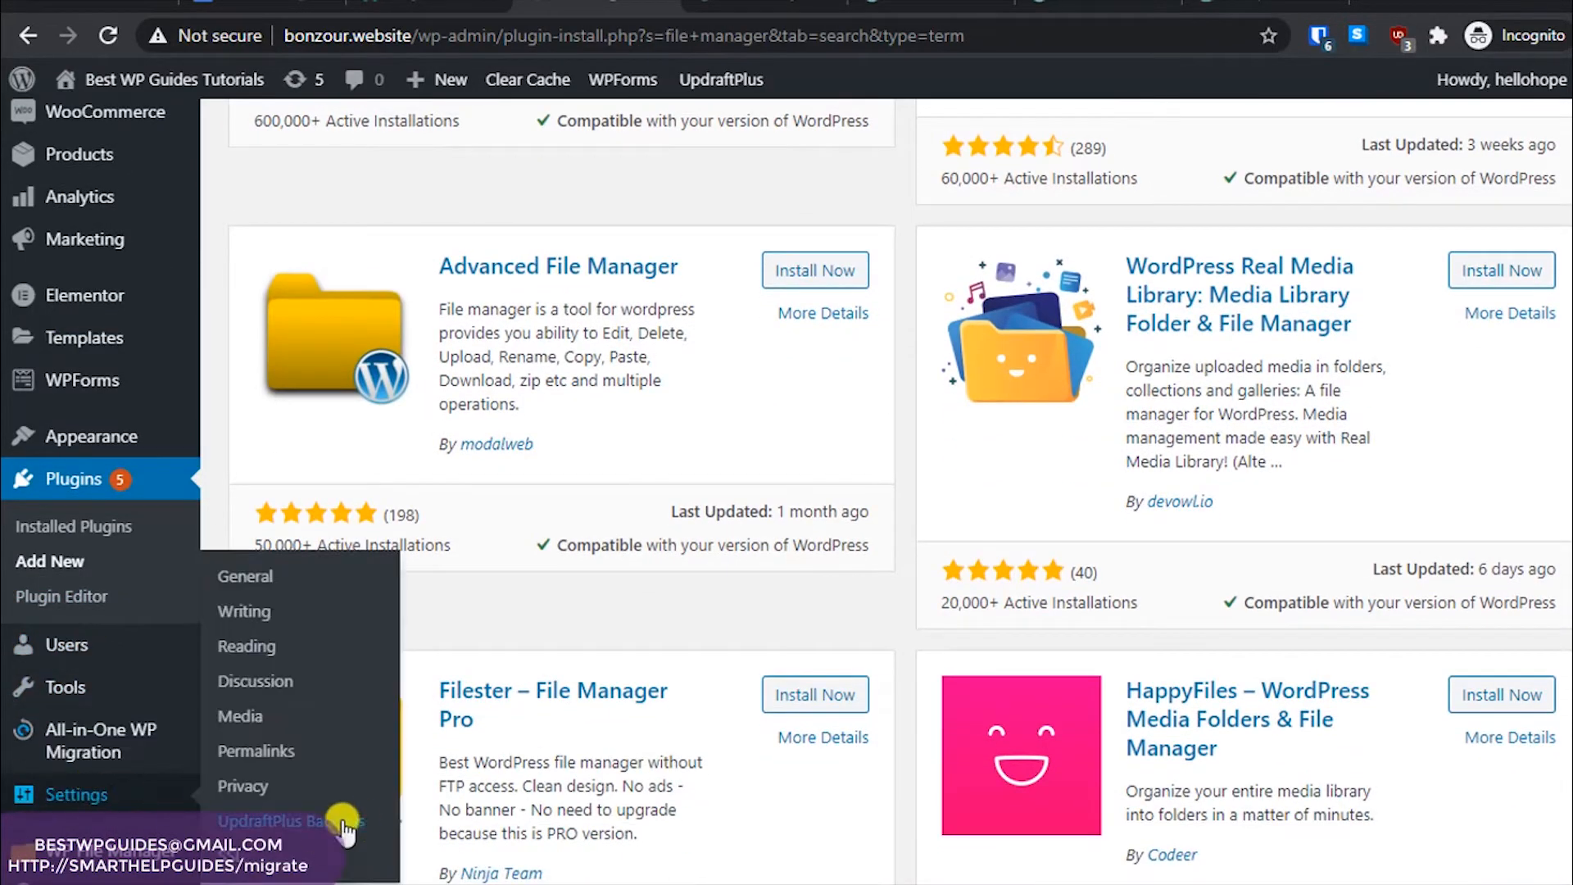
left_click(336, 820)
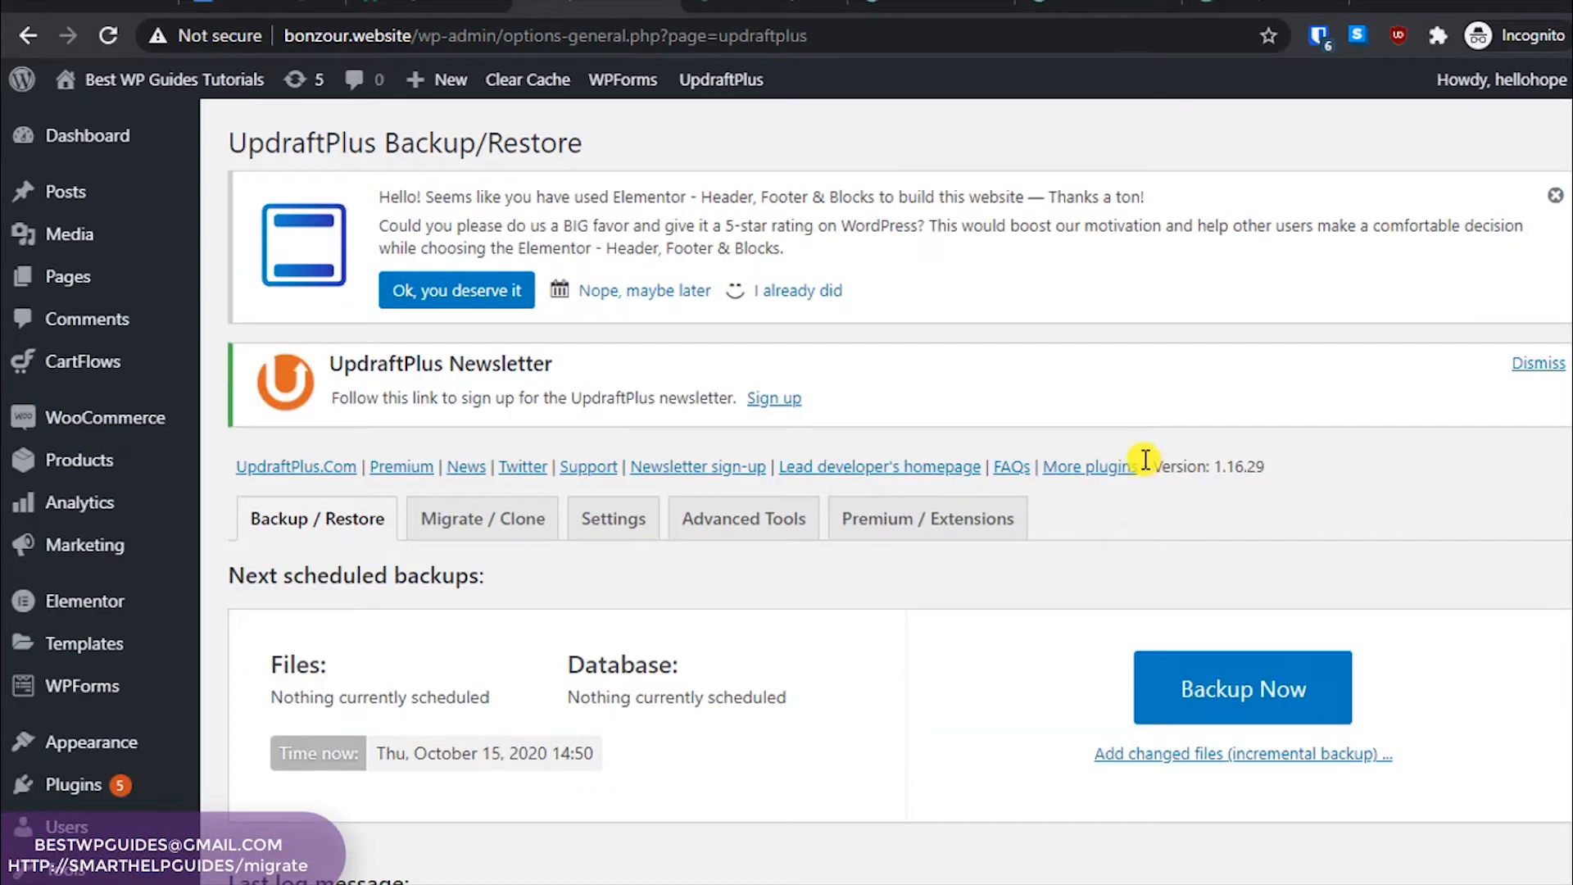
scroll(745, 692, "down", 7)
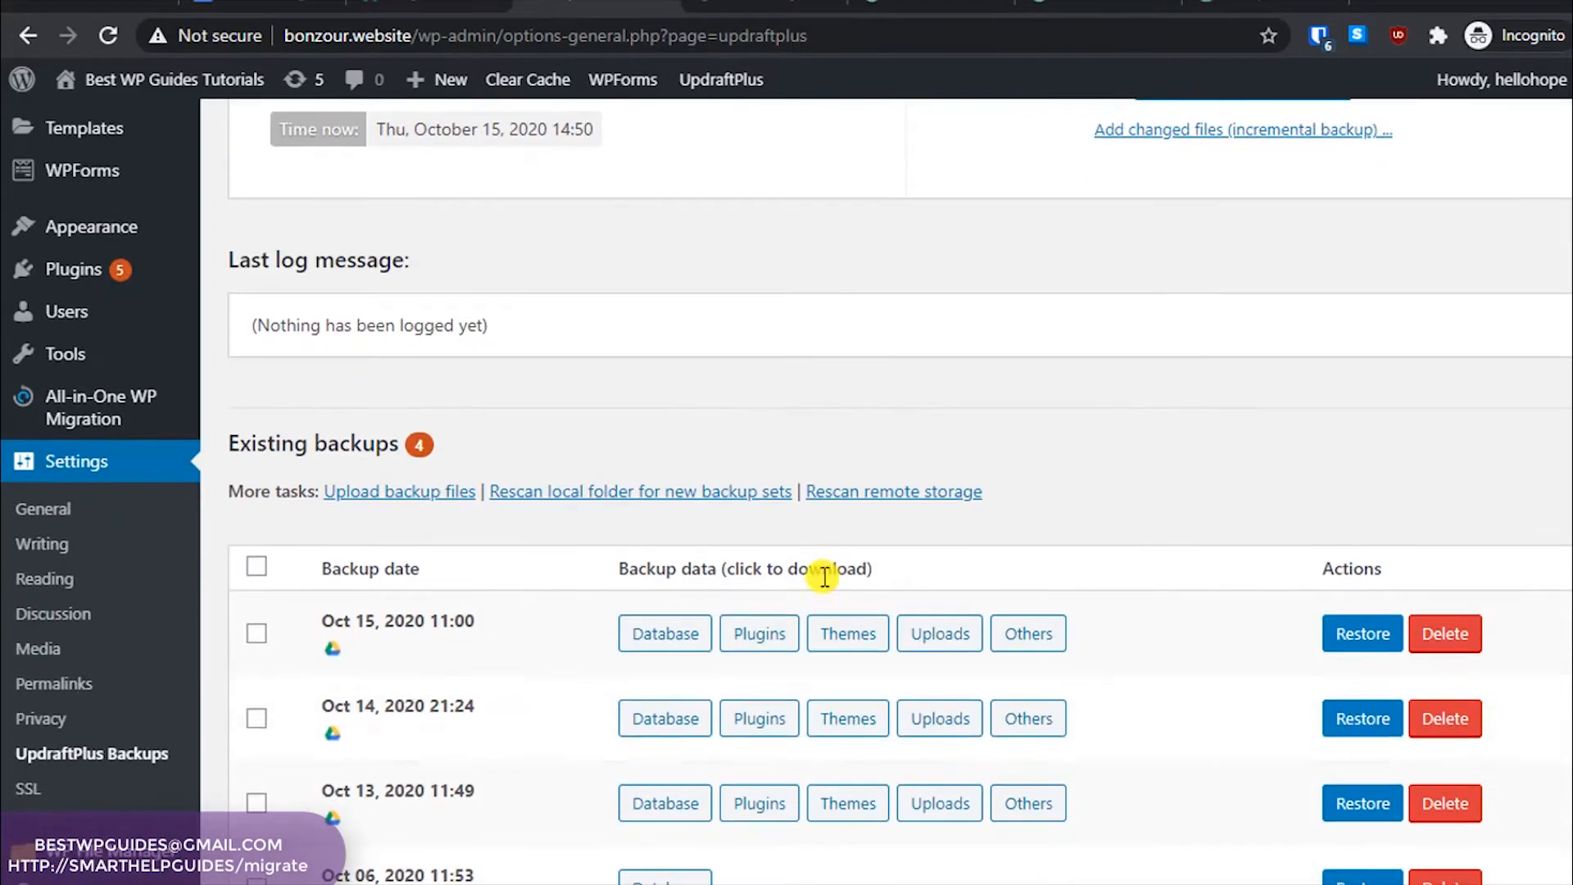
scroll(503, 700, "down", 2)
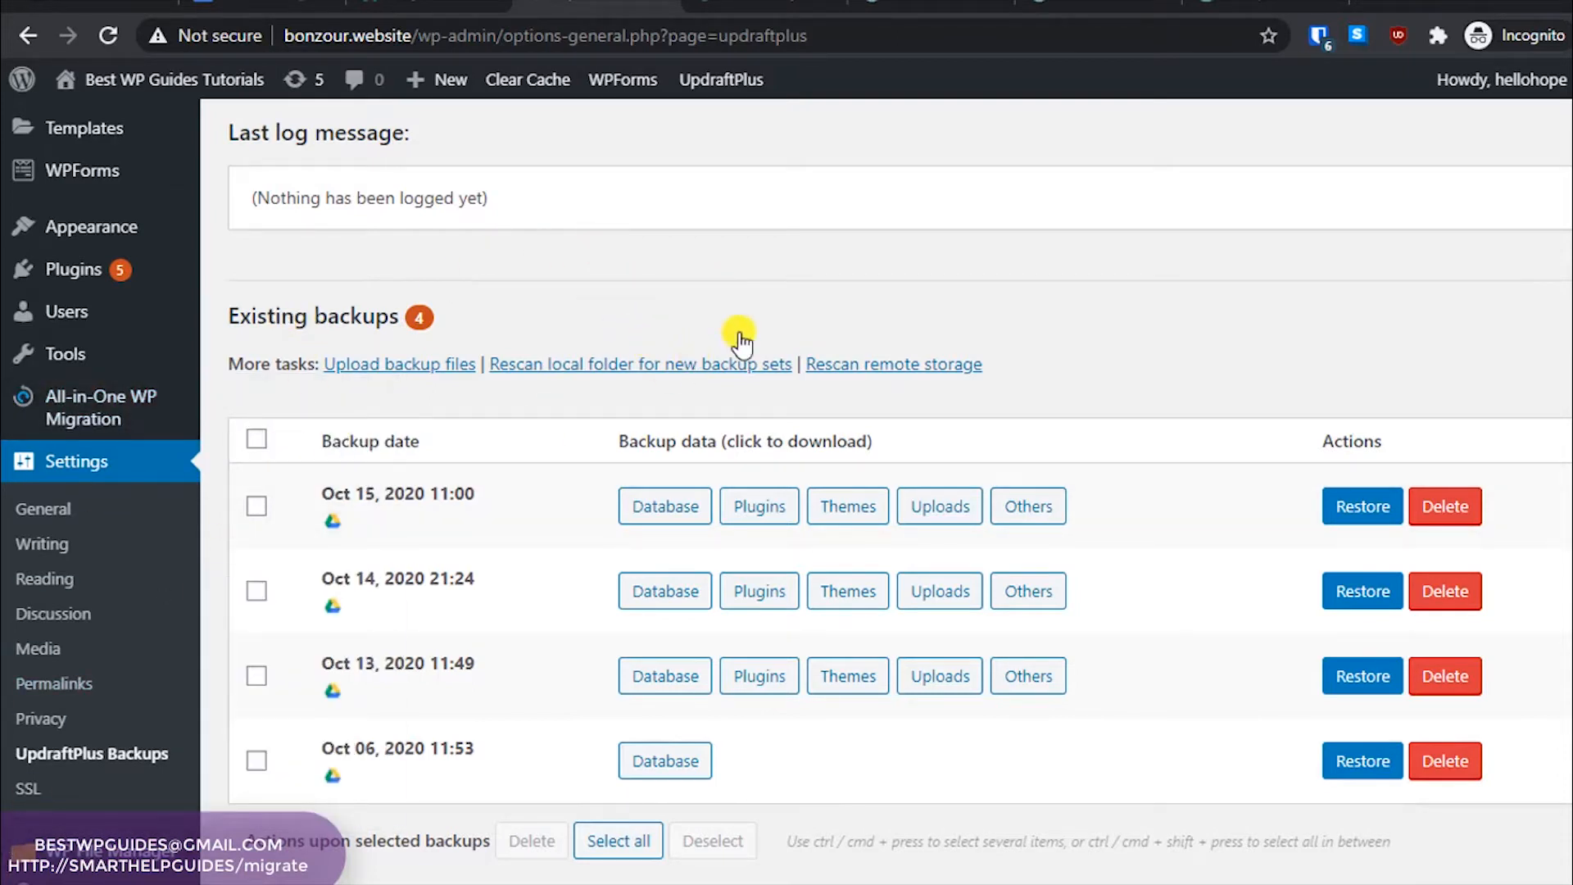
scroll(864, 269, "up", 7)
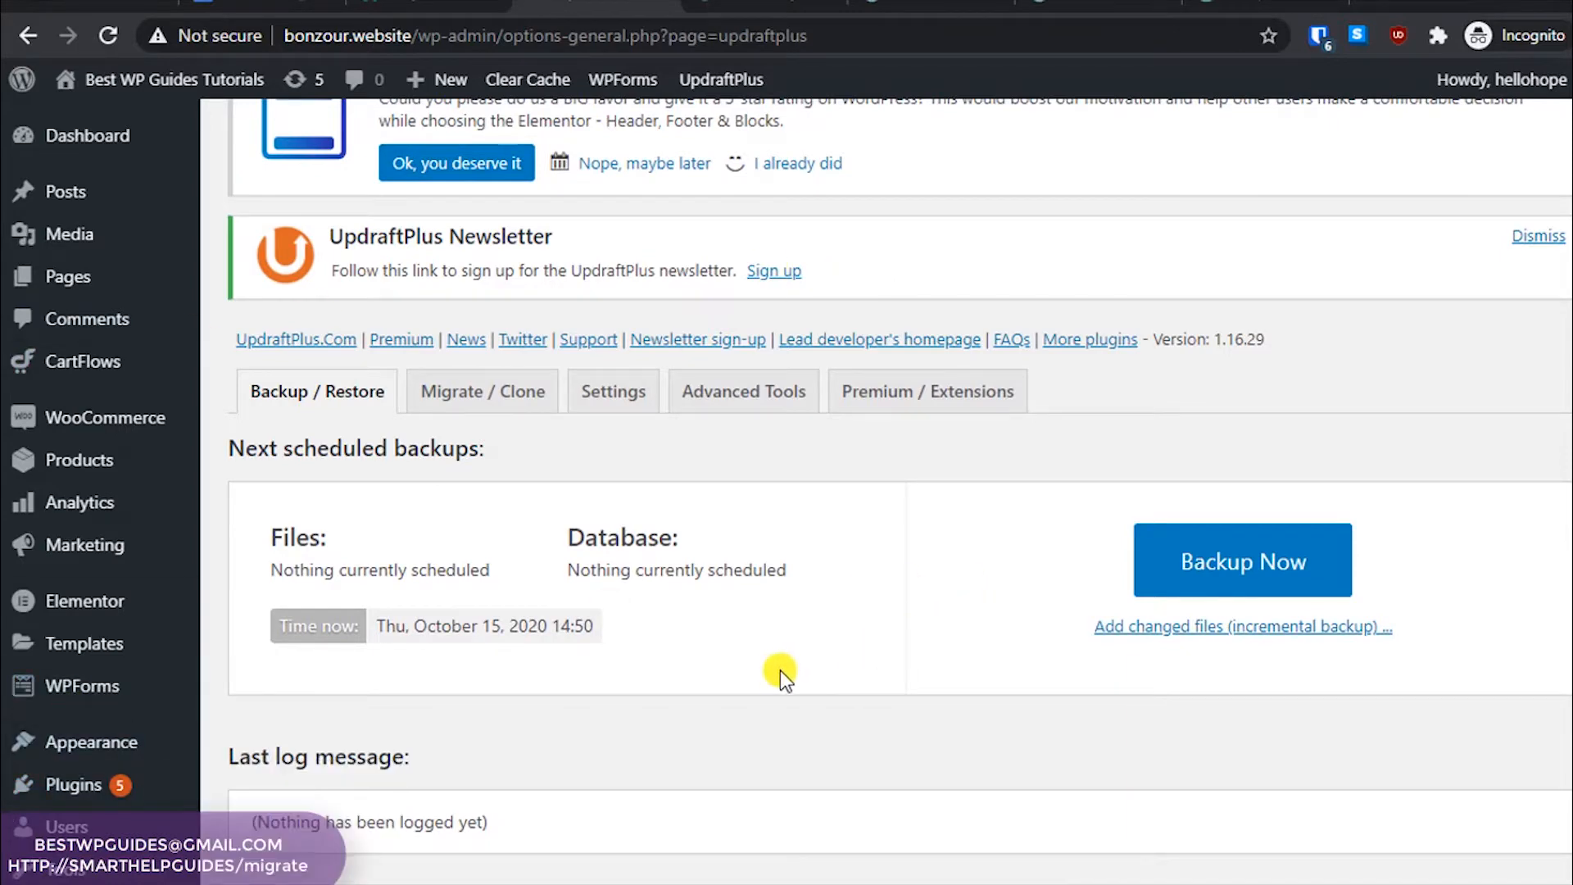
scroll(780, 670, "down", 3)
scroll(333, 650, "down", 3)
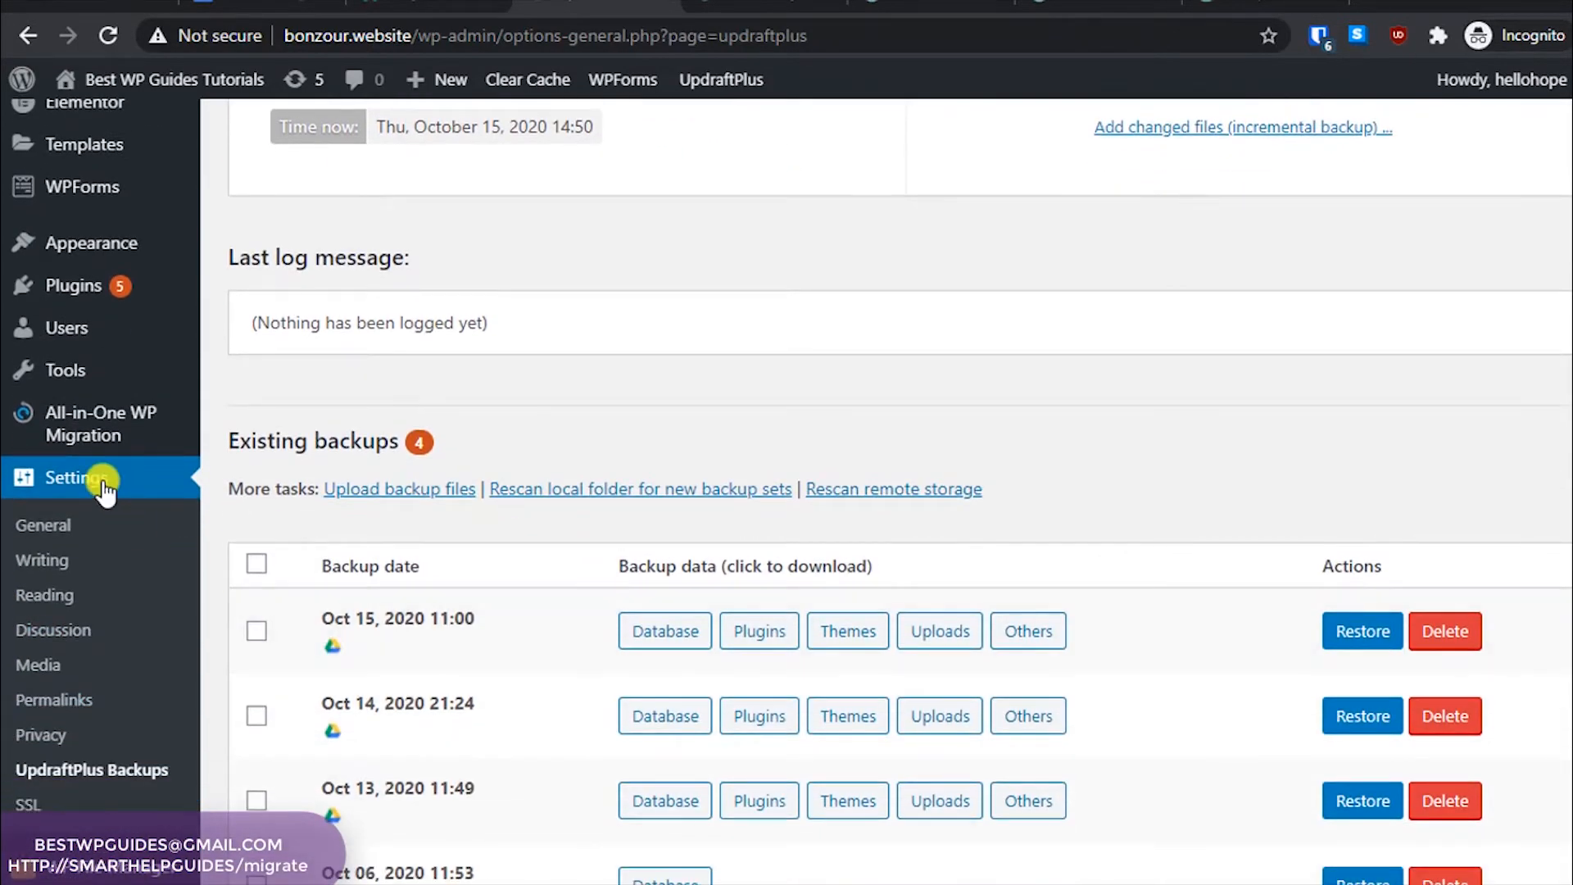
mouse_move(124, 434)
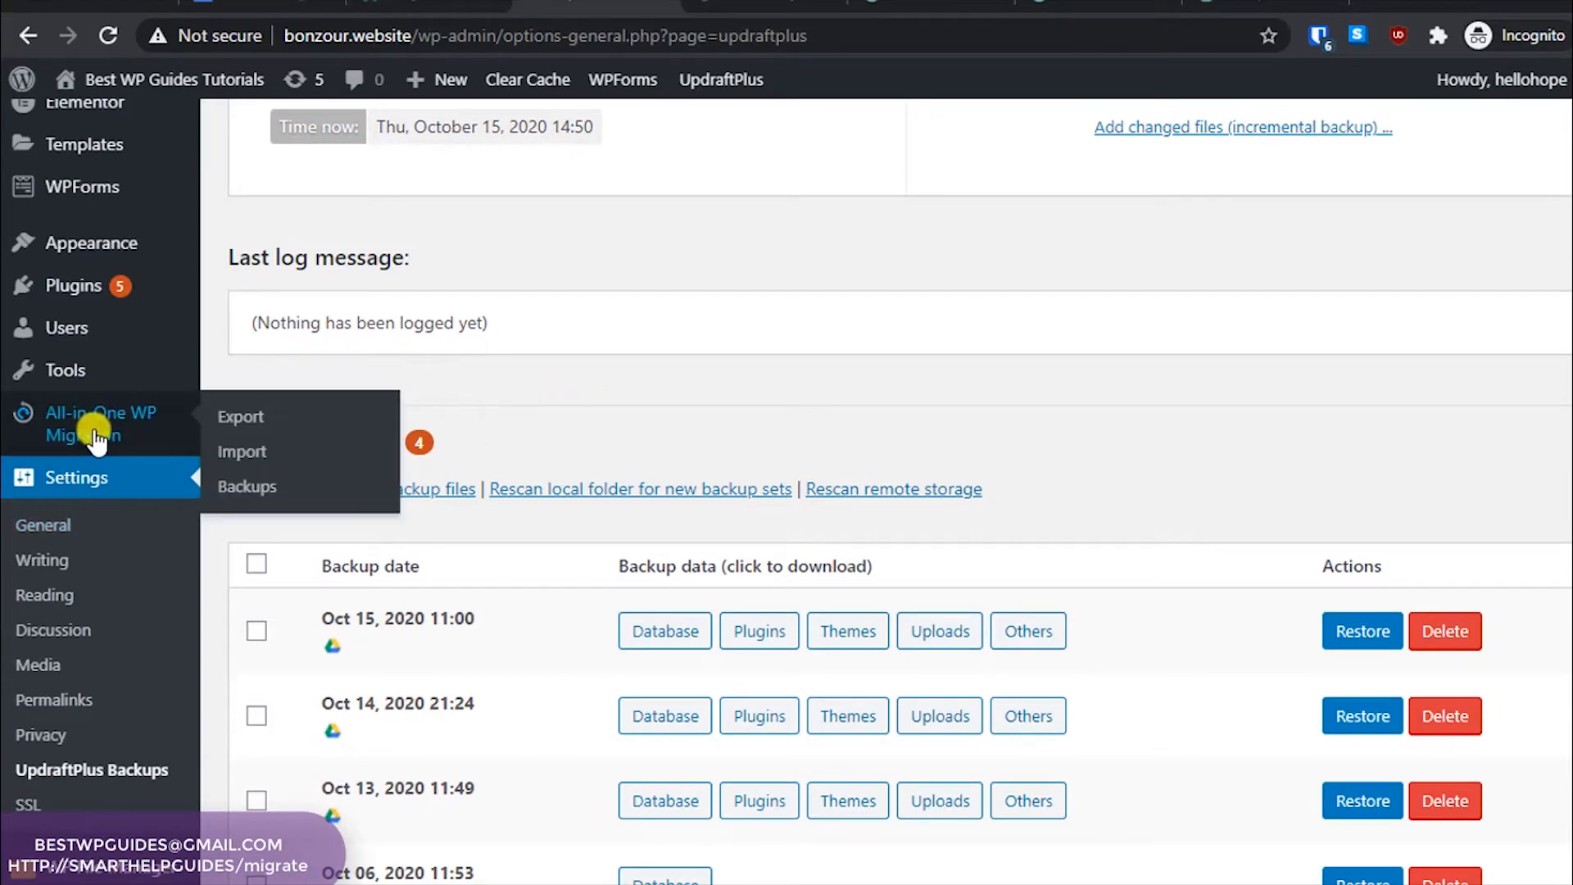
scroll(77, 860, "down", 2)
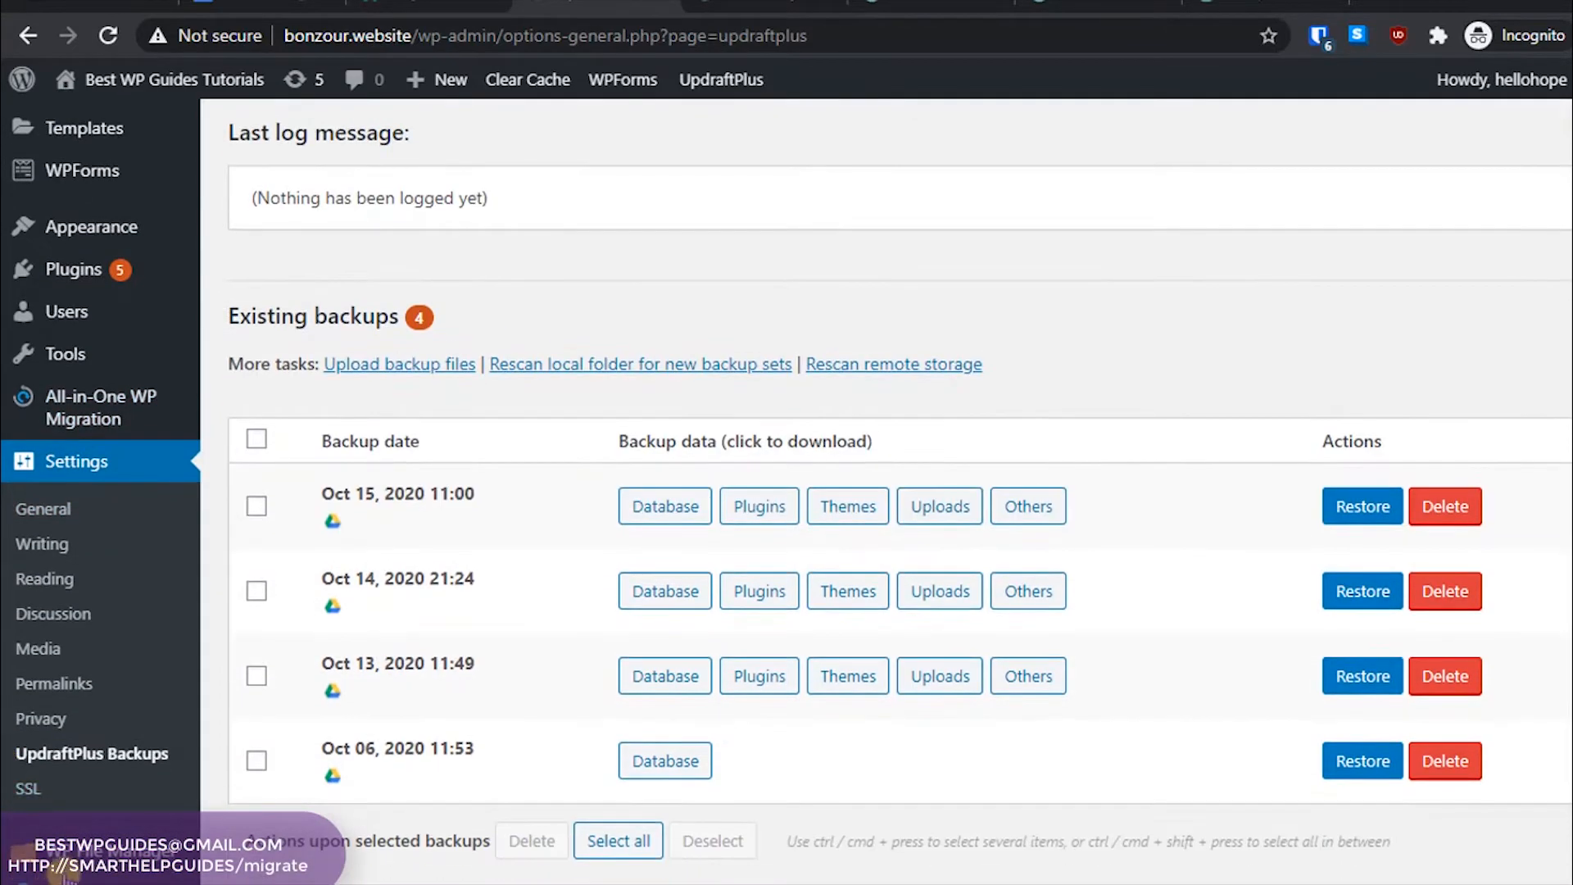
mouse_move(79, 867)
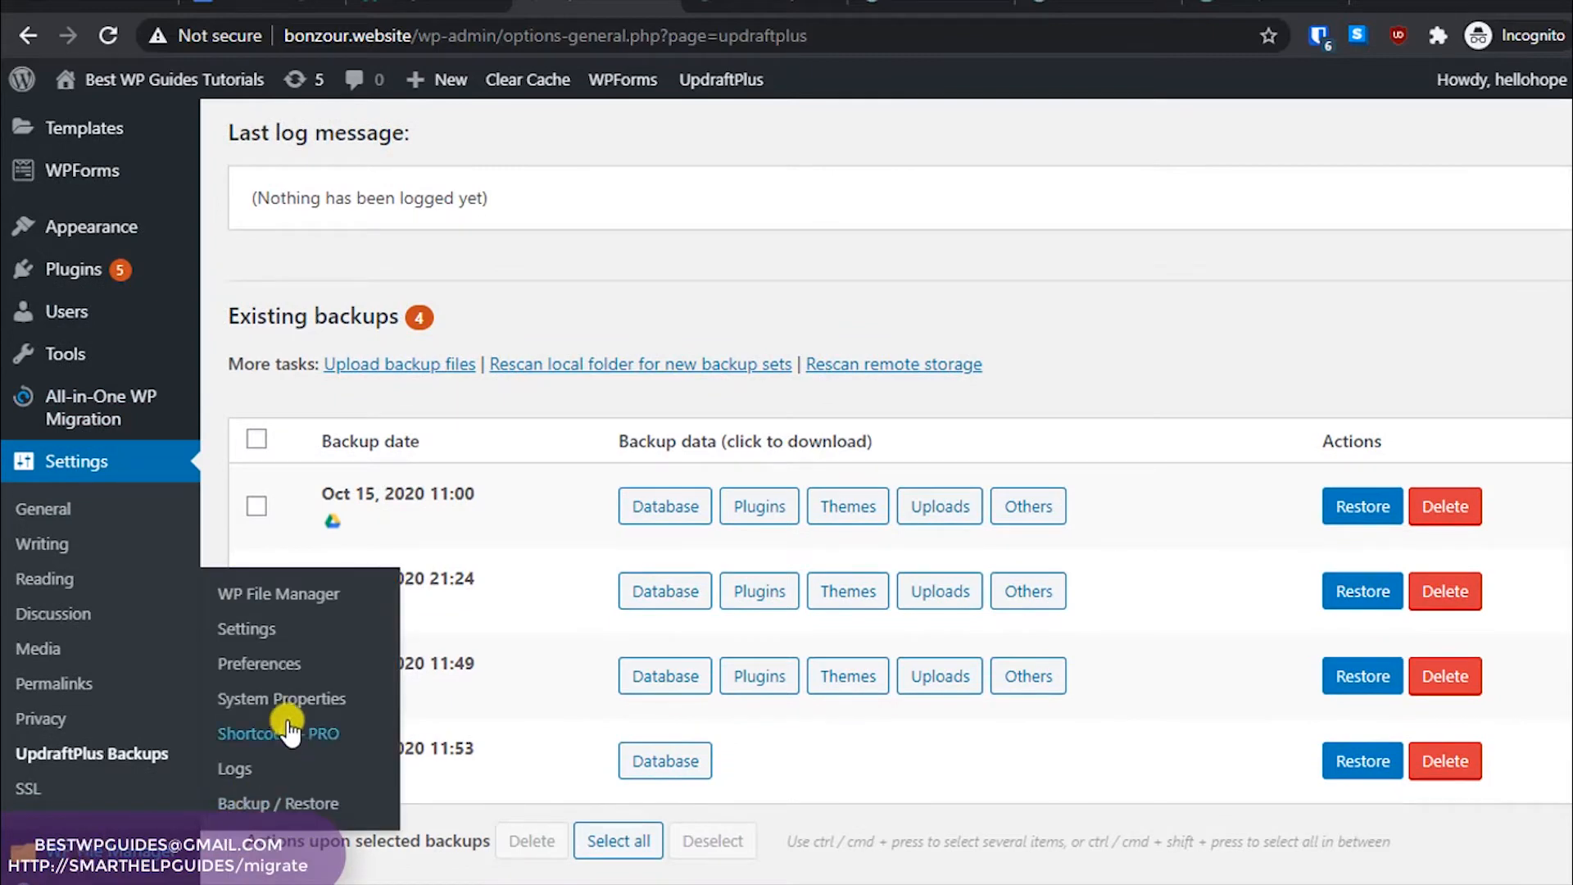
mouse_move(88, 406)
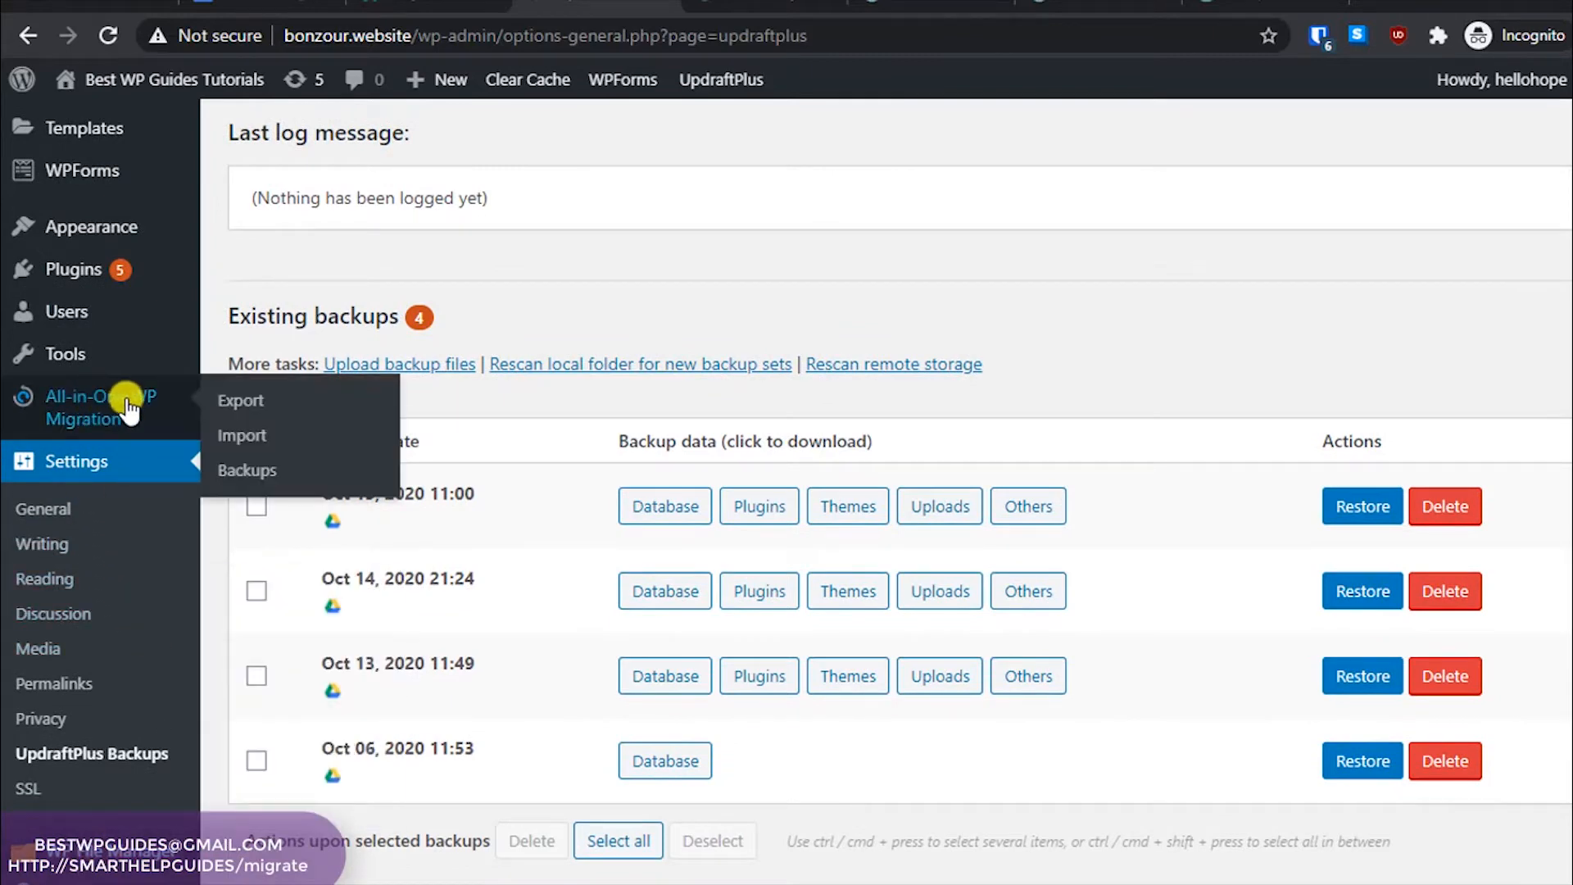
Delete the single 18.91 MB .wpress backup from All-in-One WP Migration Backups
left_click(234, 471)
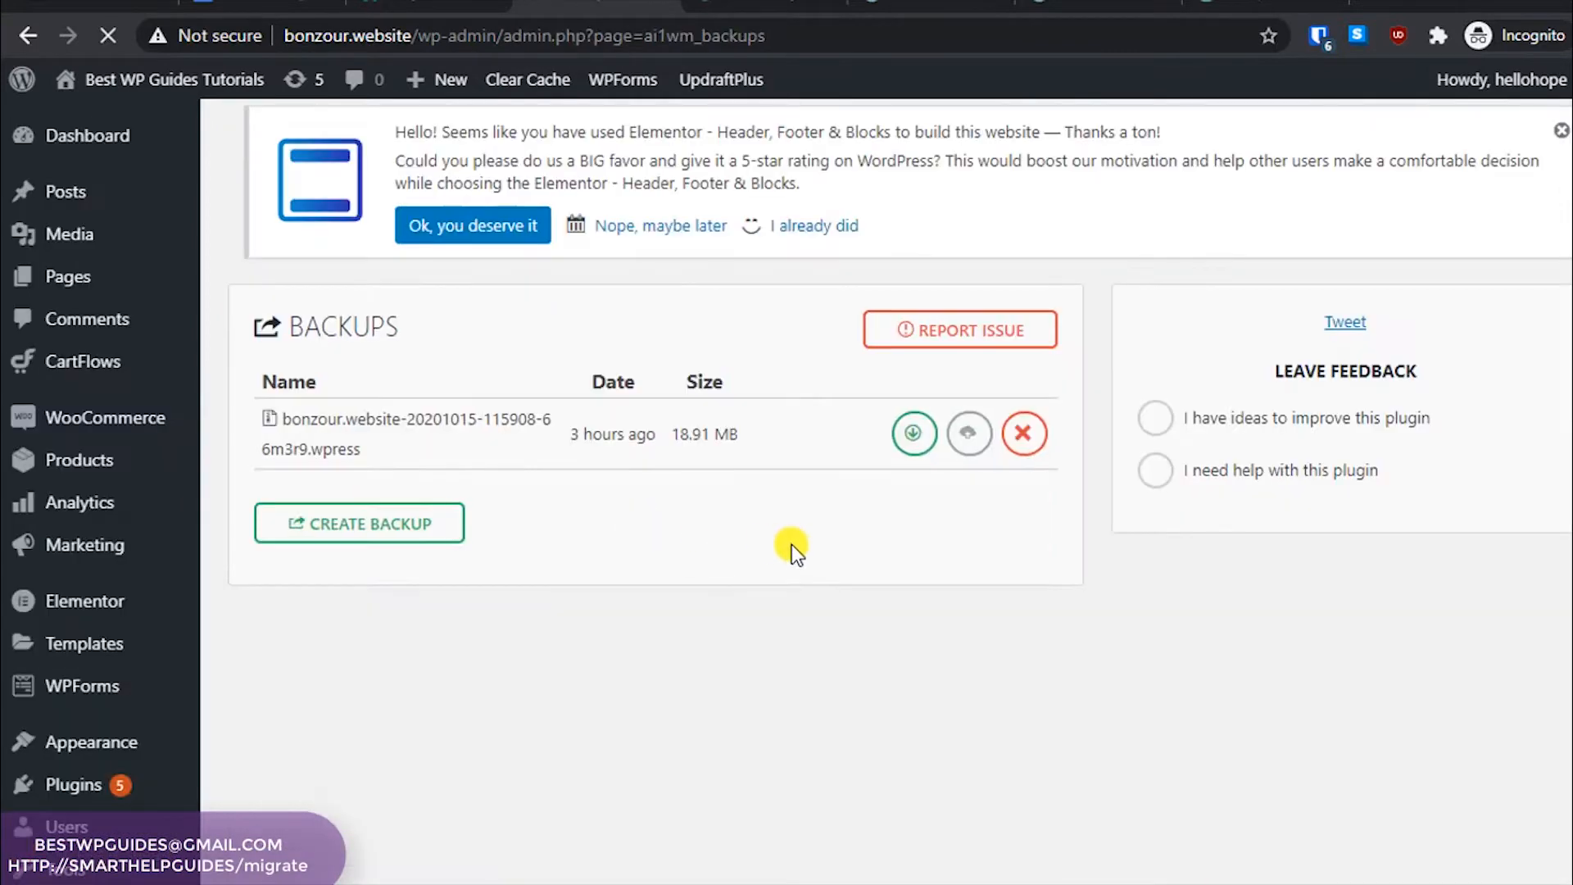
left_click(1016, 455)
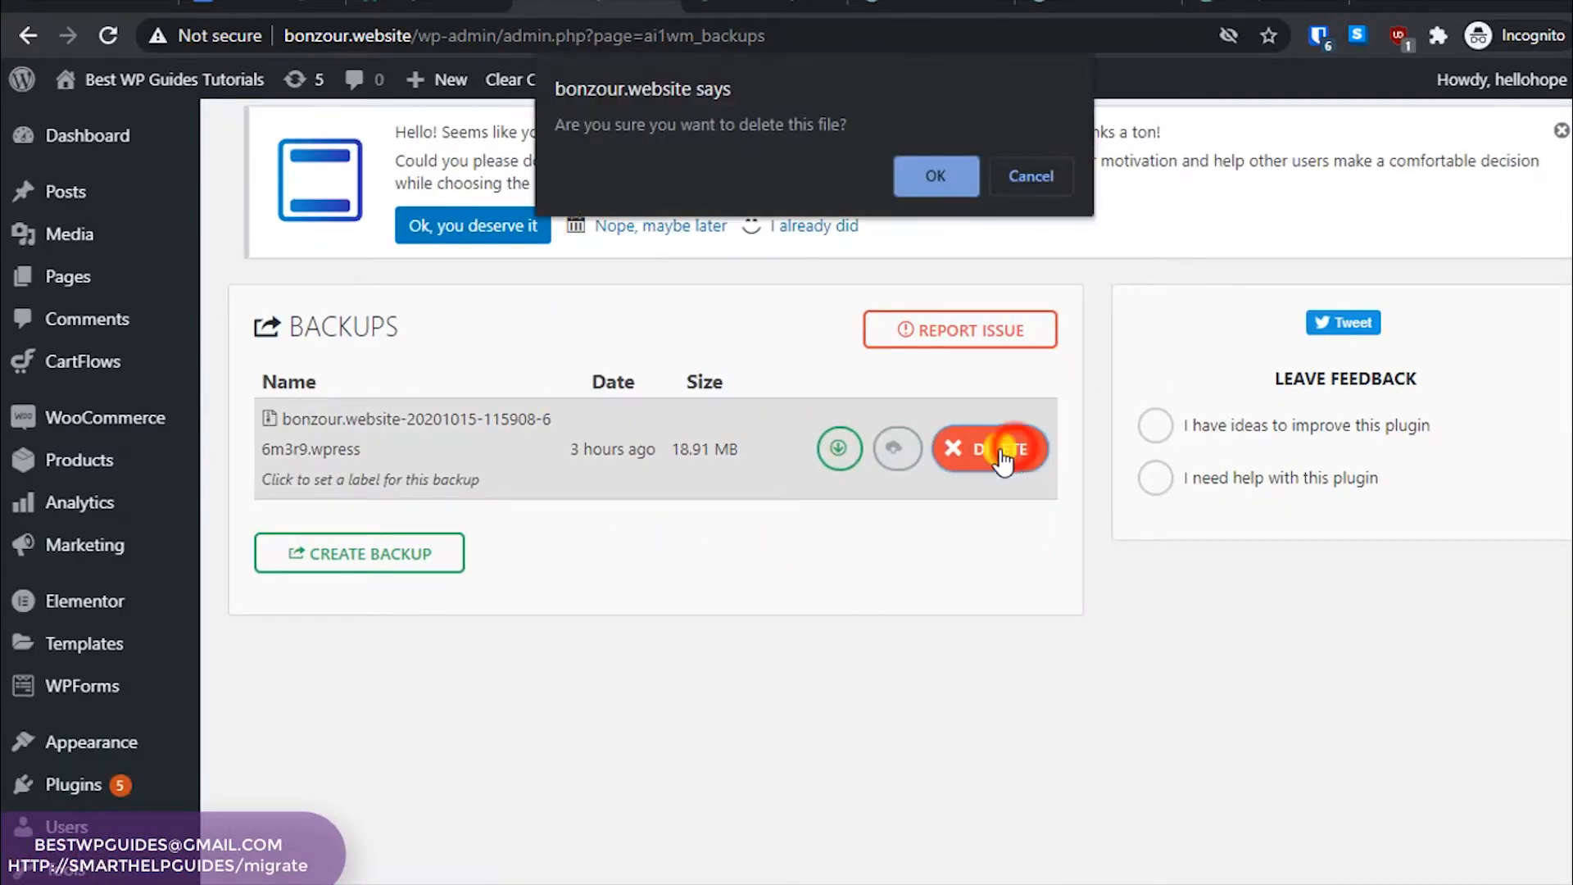
left_click(922, 187)
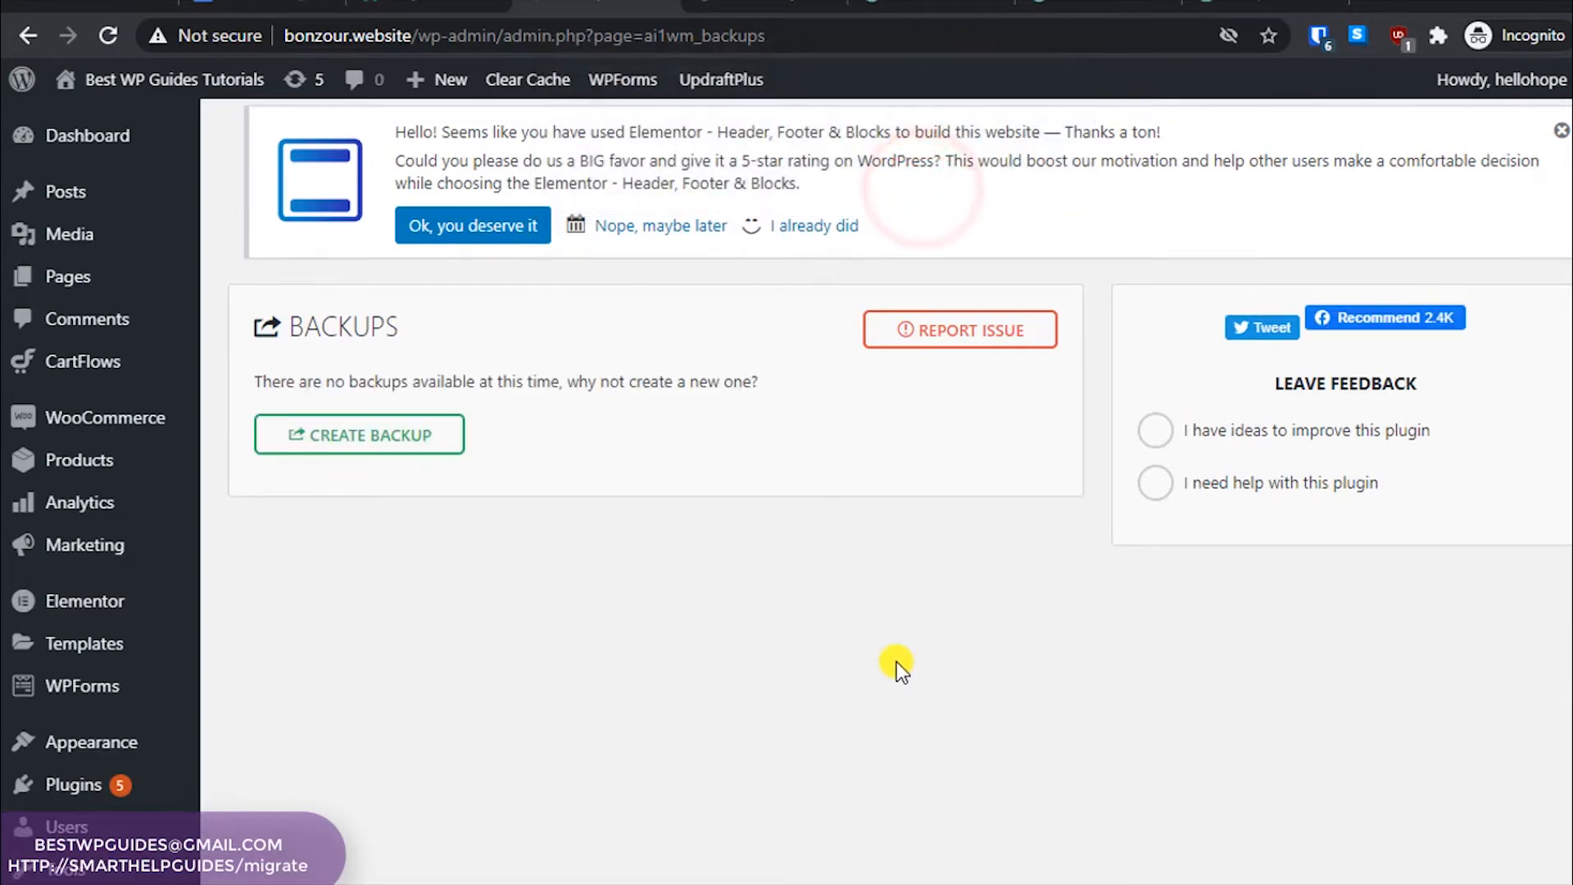
scroll(377, 758, "down", 2)
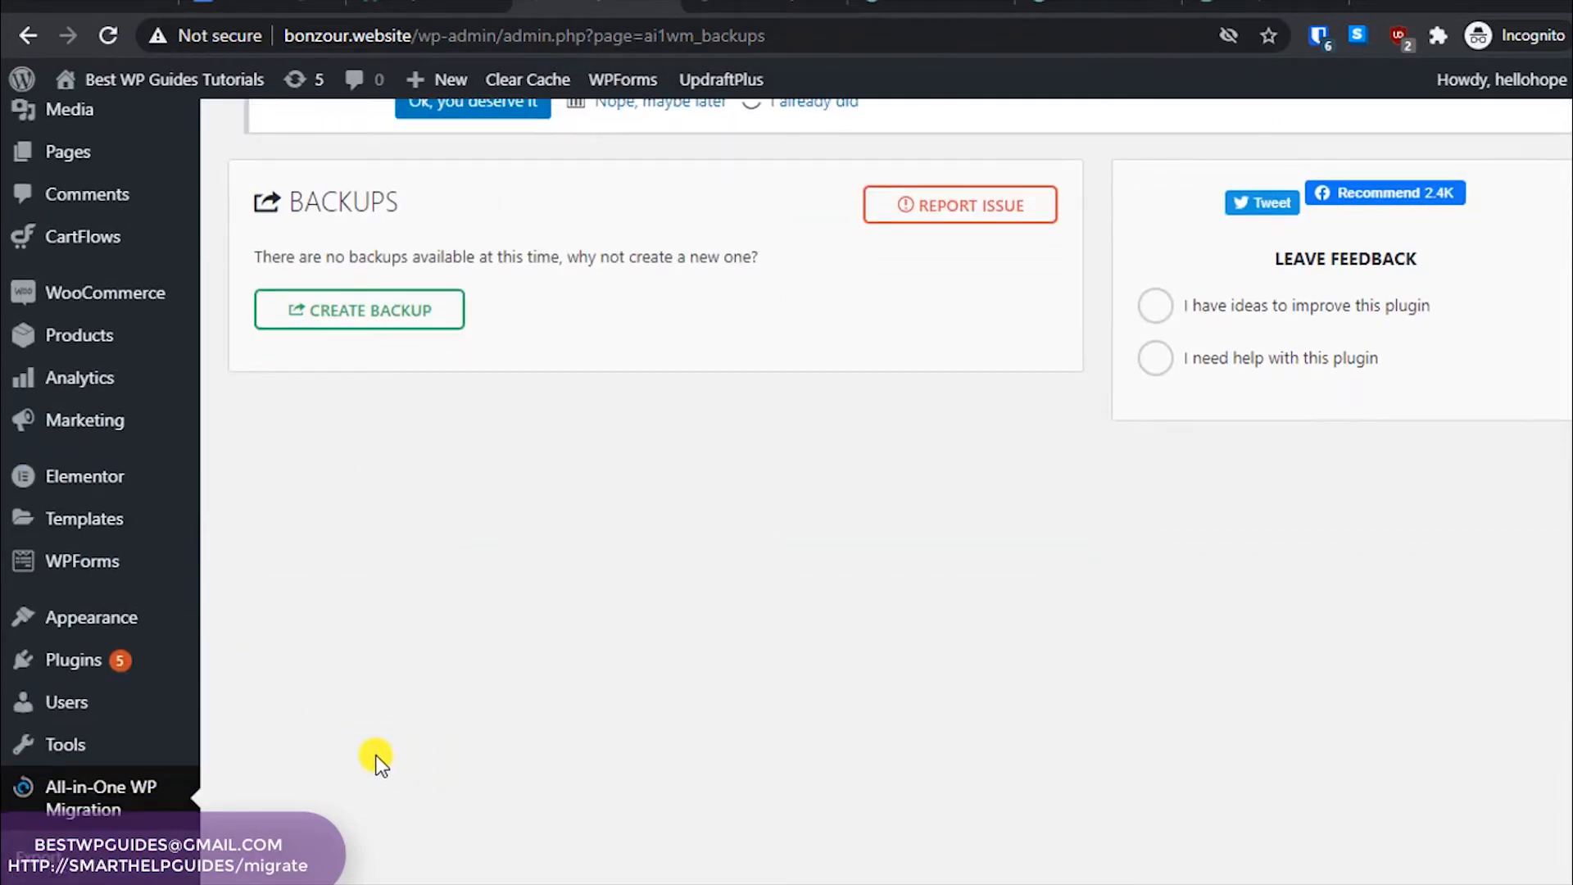
scroll(377, 757, "down", 3)
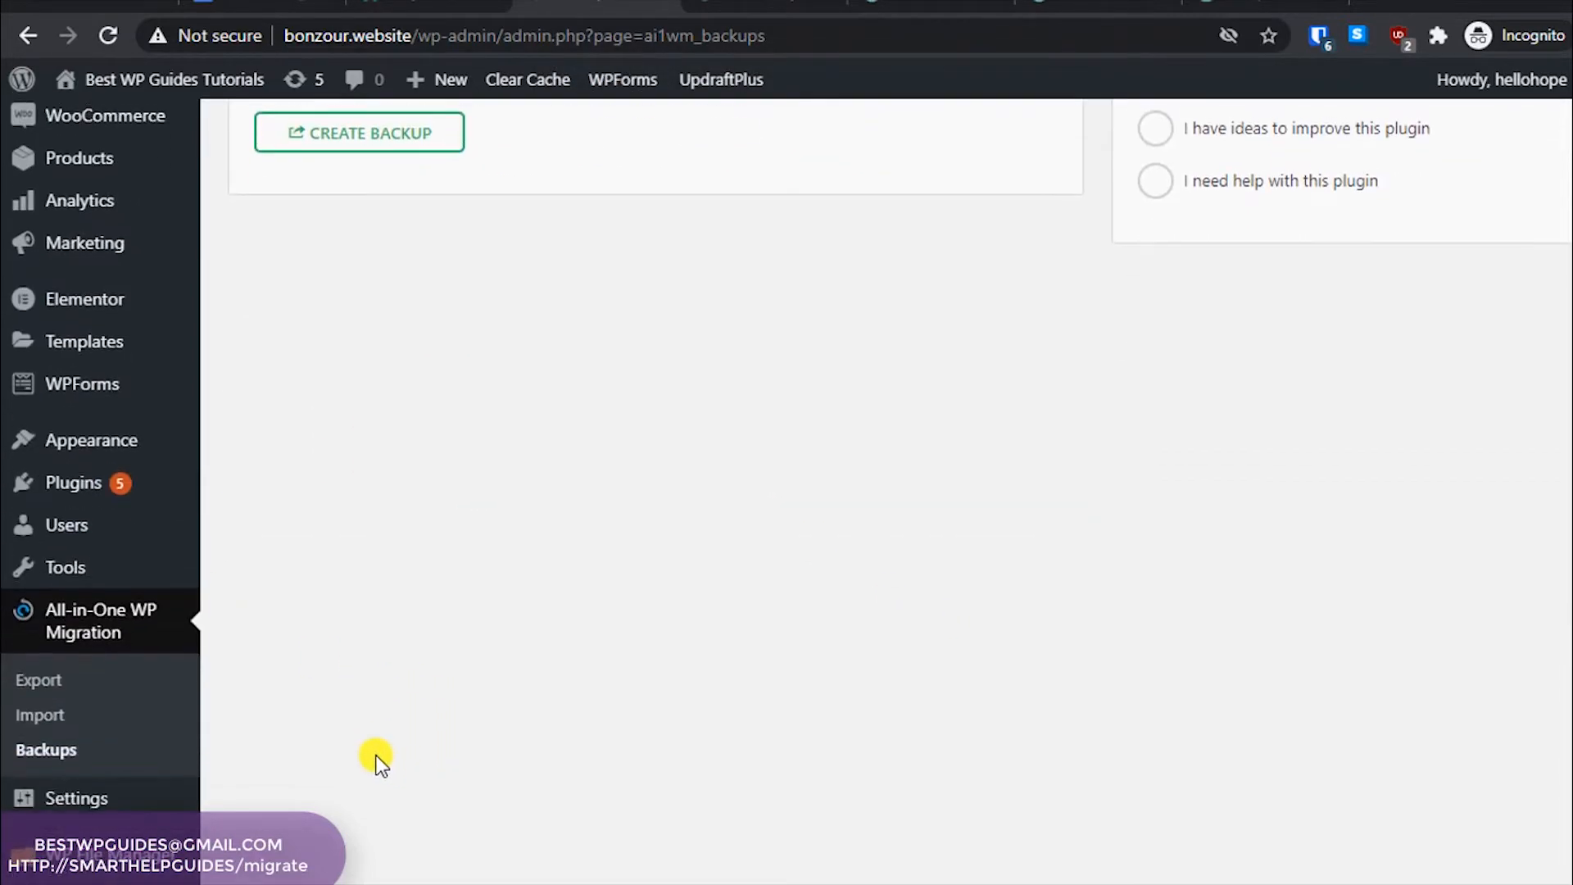
In All-in-One WP Migration Export advanced options, exclude spam comments, post revisions, media library and themes
left_click(24, 675)
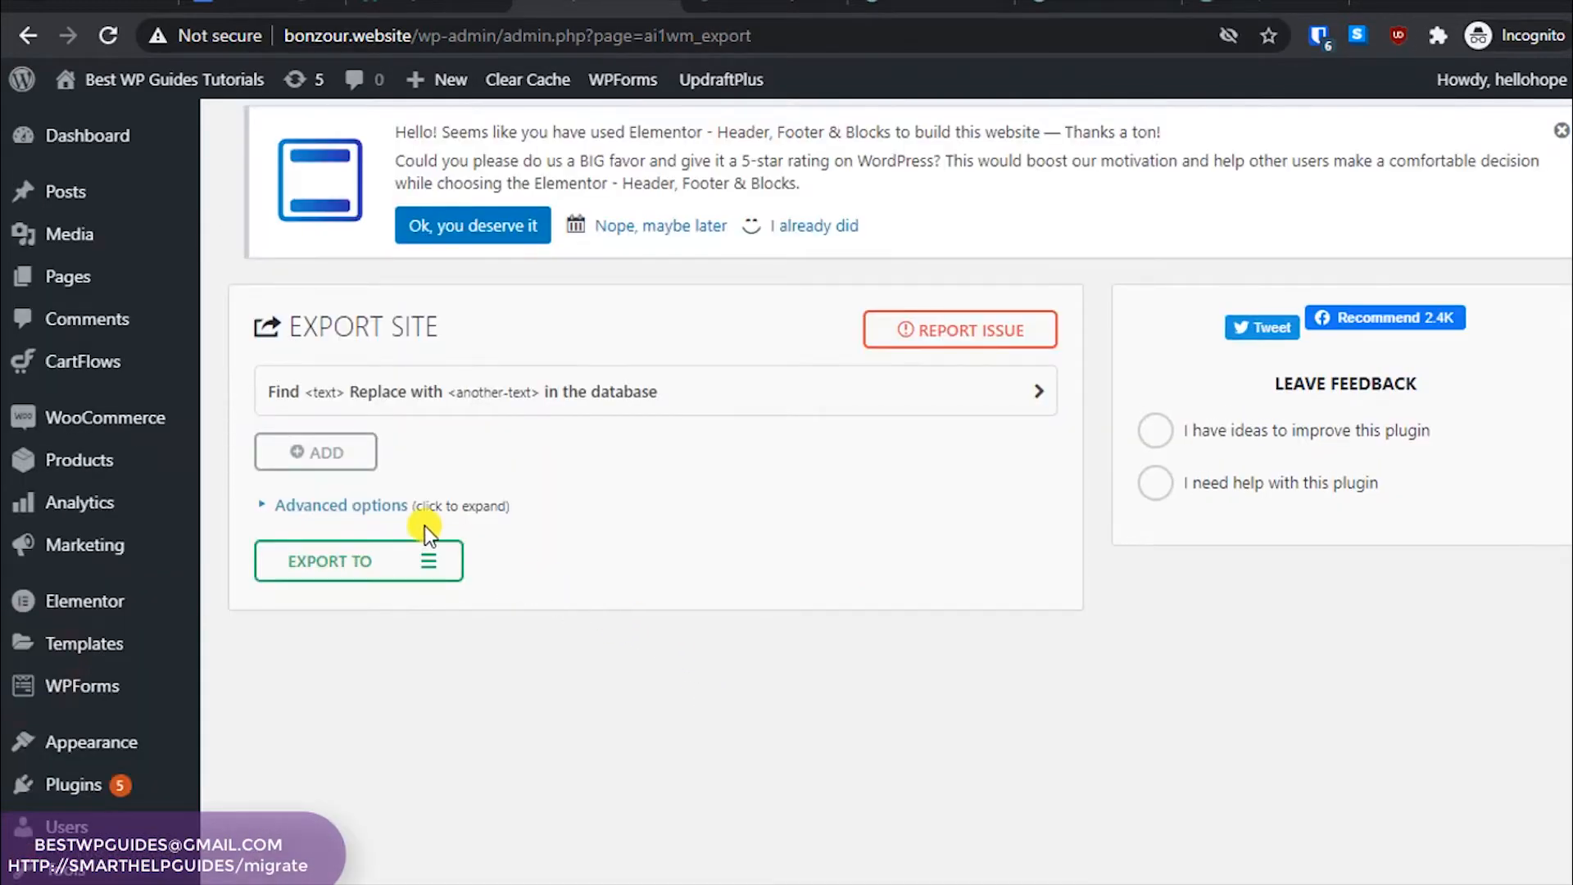
left_click(291, 507)
scroll(720, 555, "down", 2)
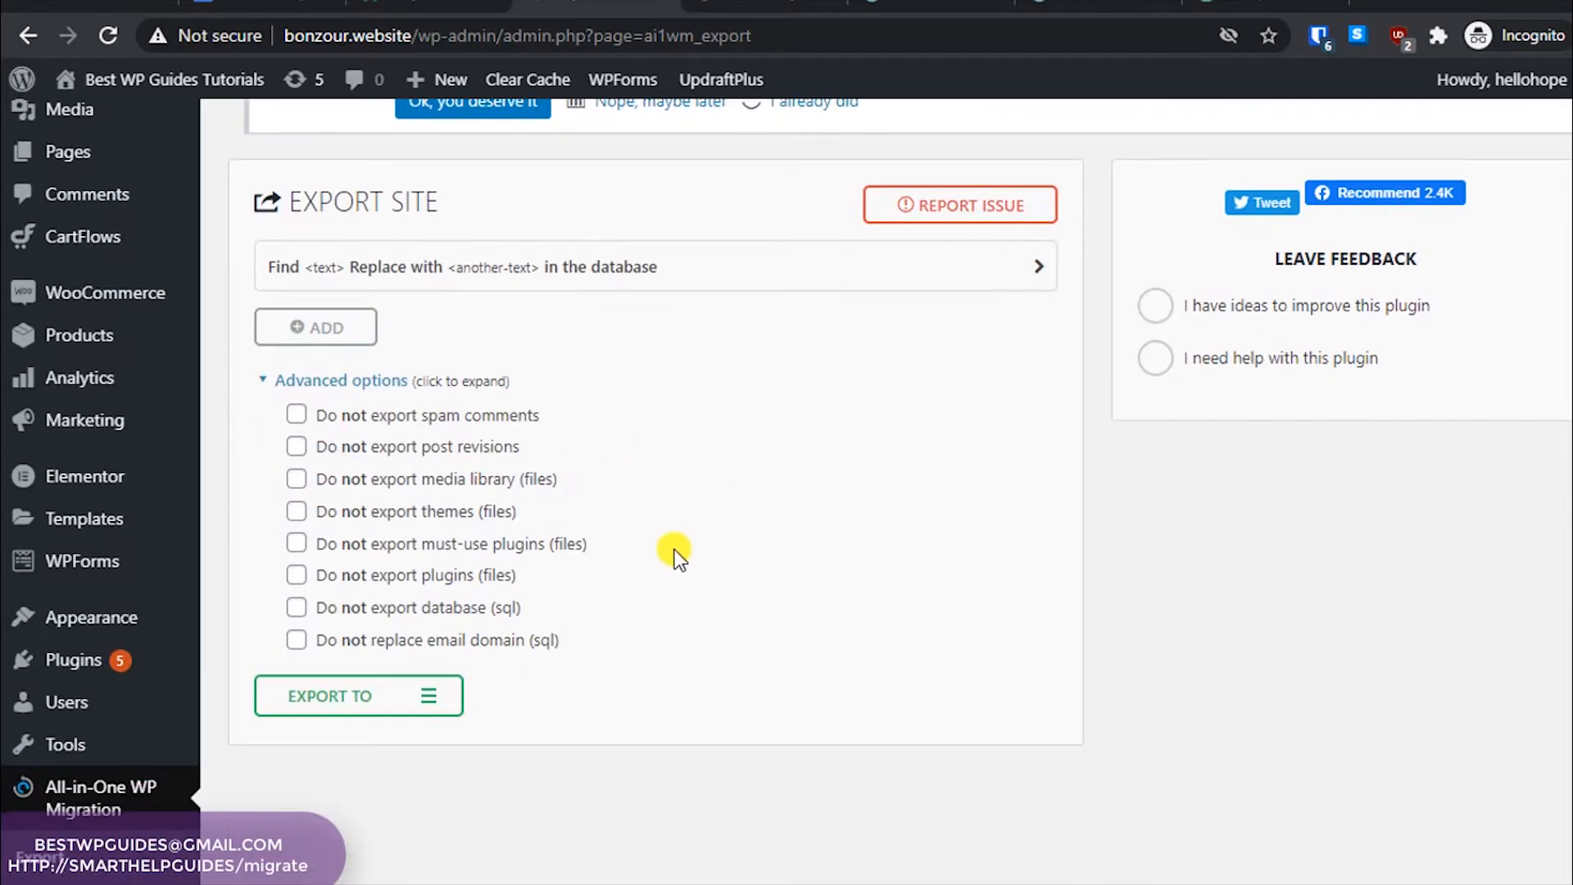
left_click(297, 417)
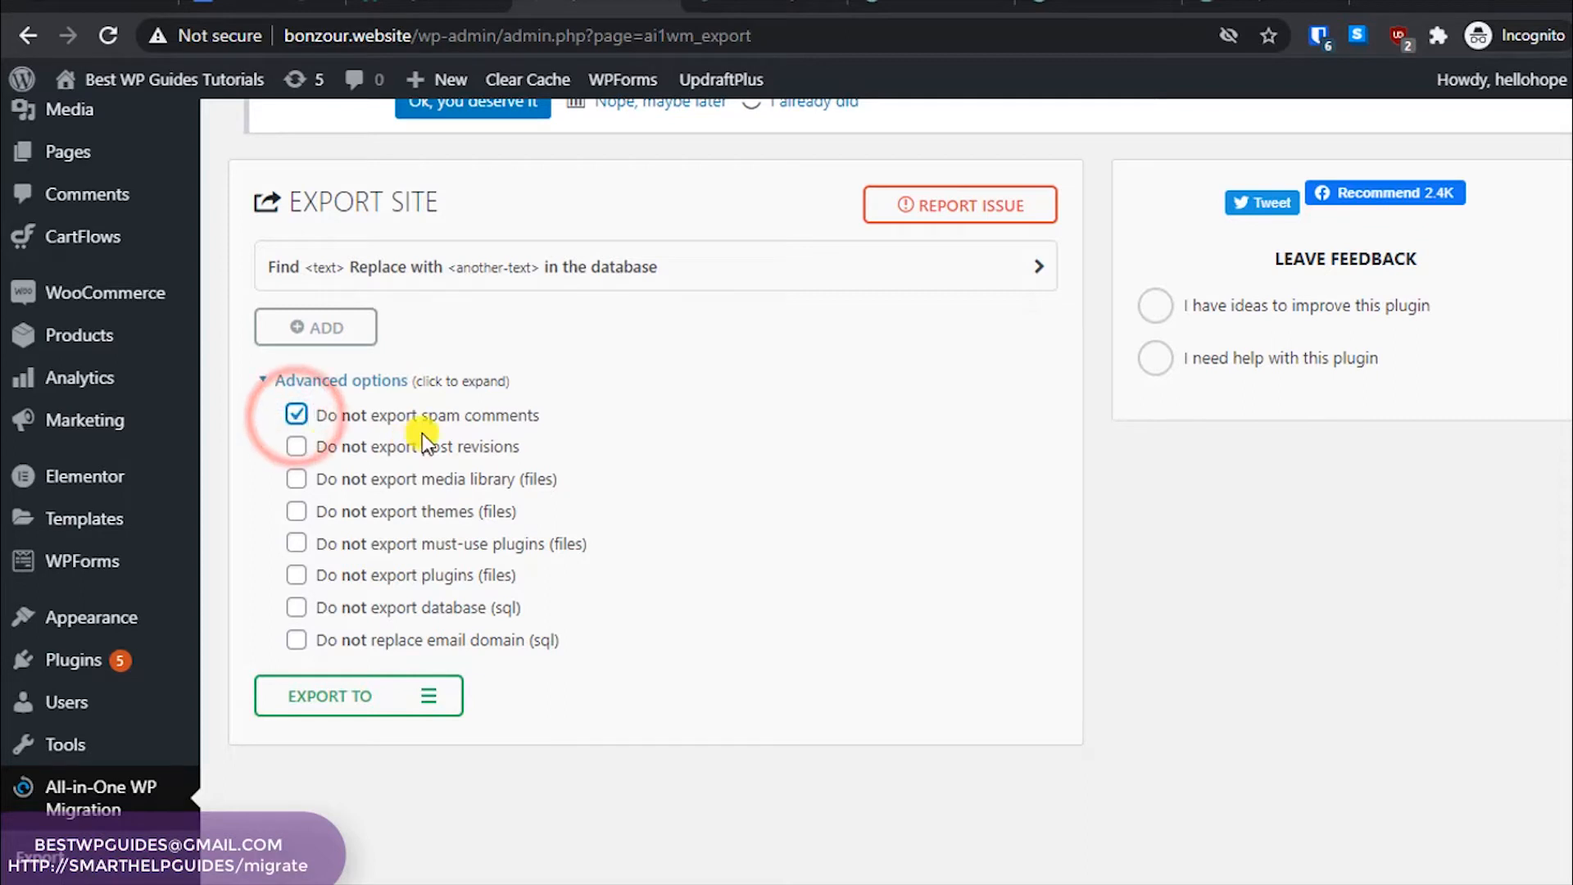
left_click(294, 449)
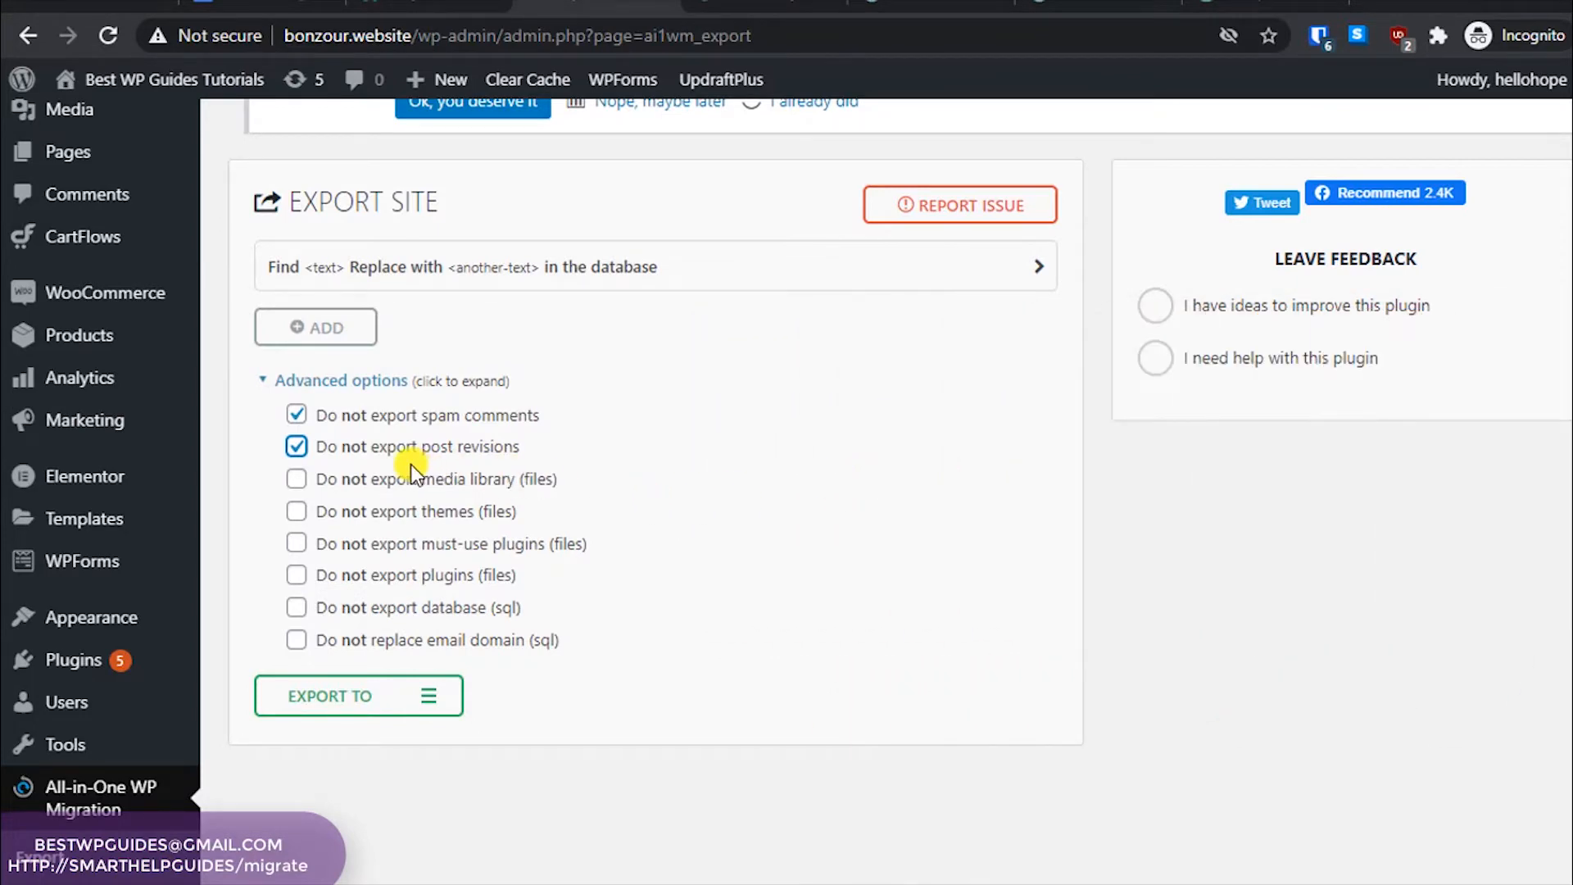
left_click(297, 484)
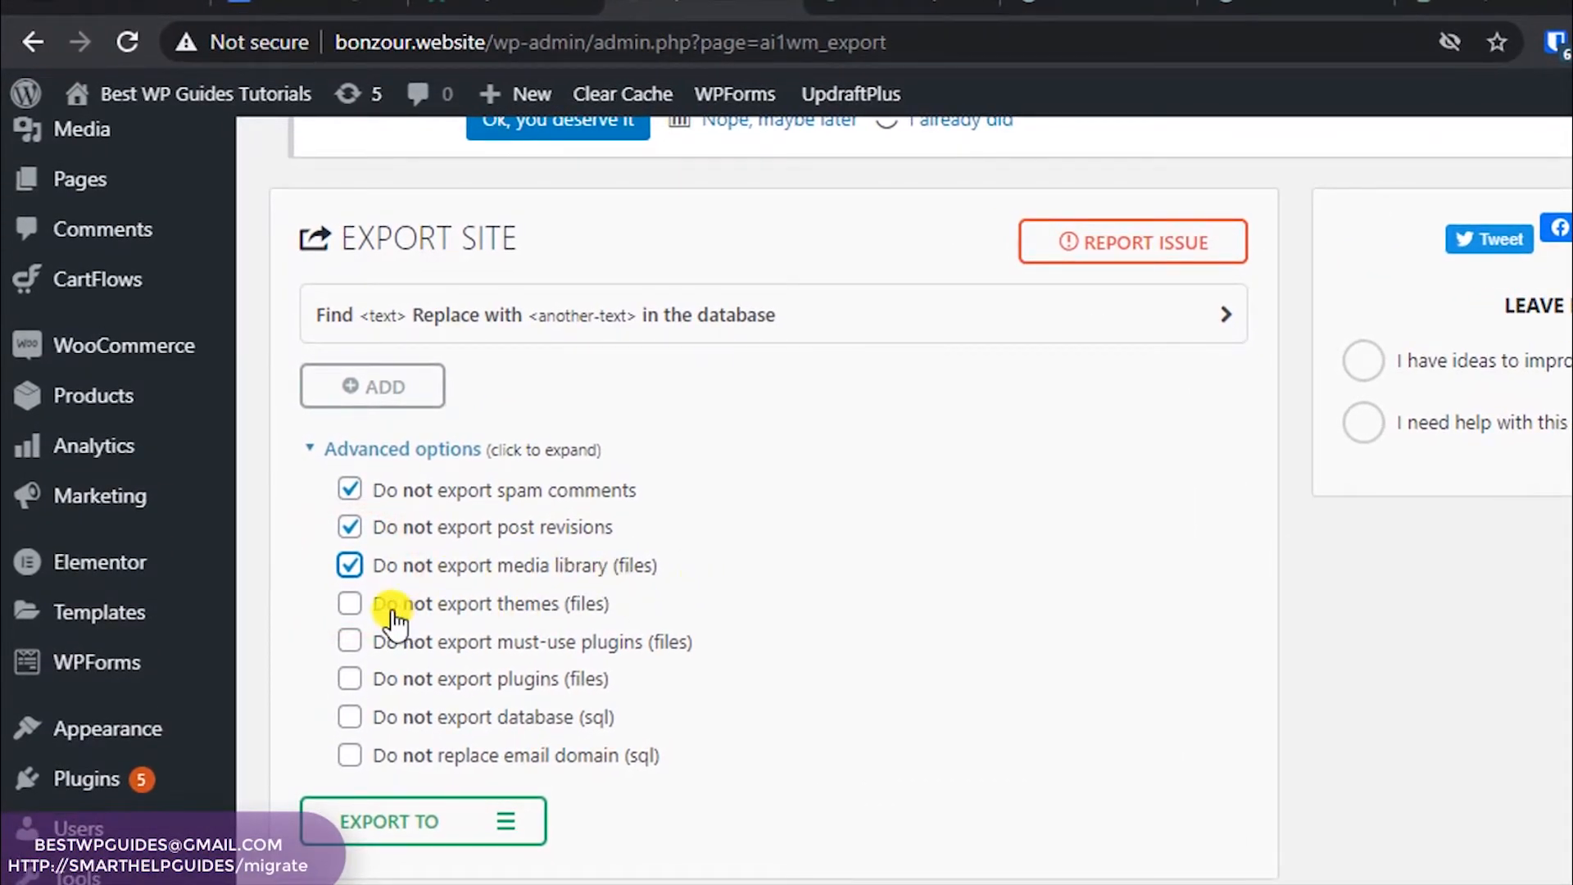
left_click(350, 603)
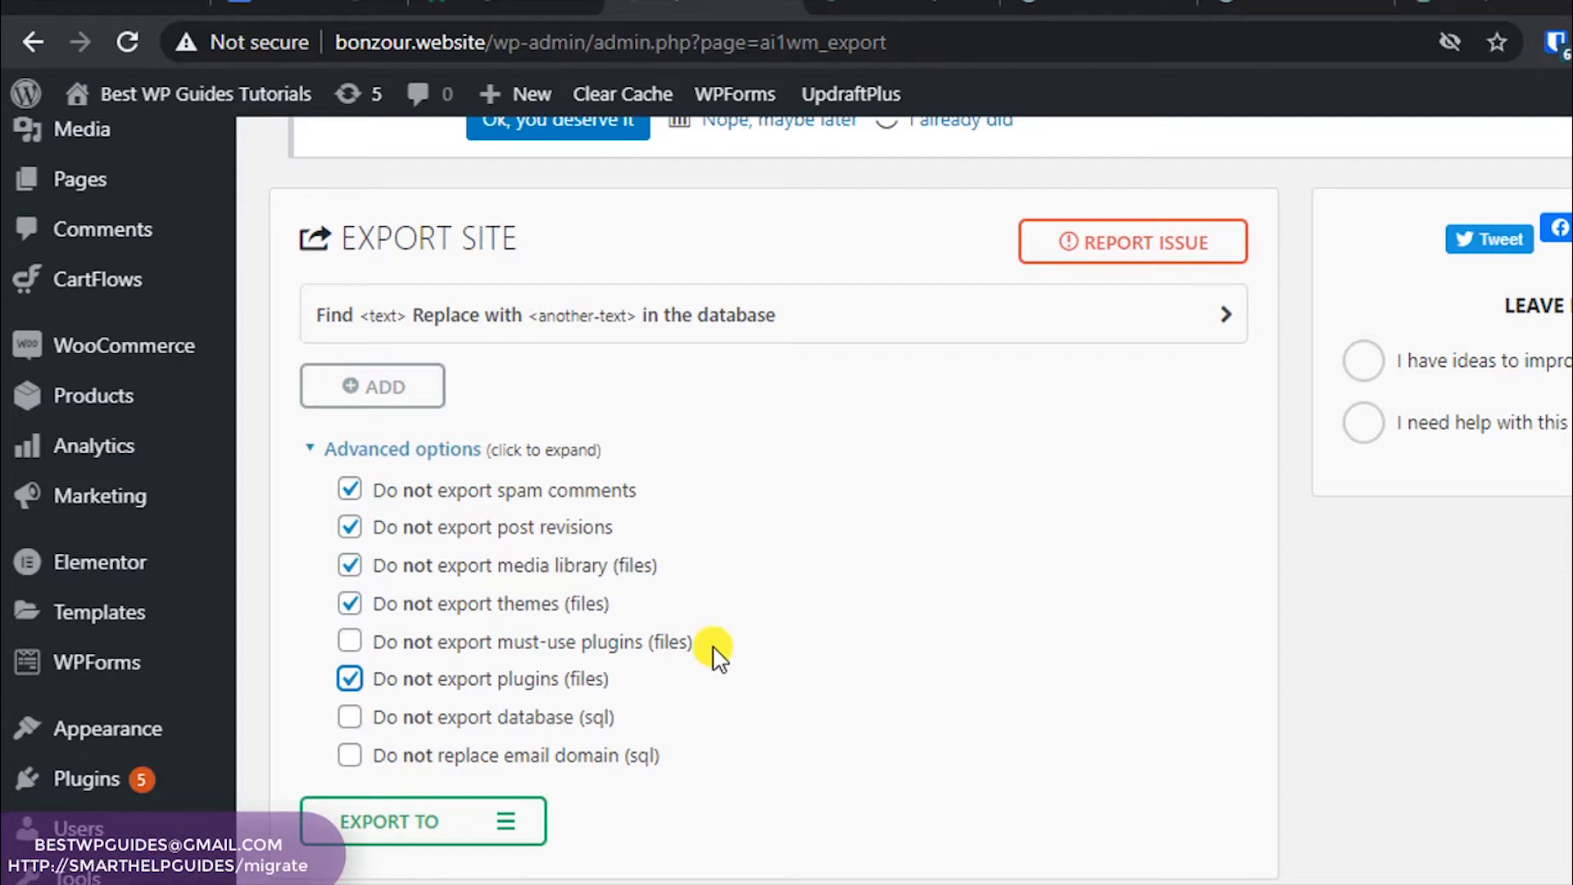
scroll(769, 654, "up", 2)
scroll(768, 651, "down", 3)
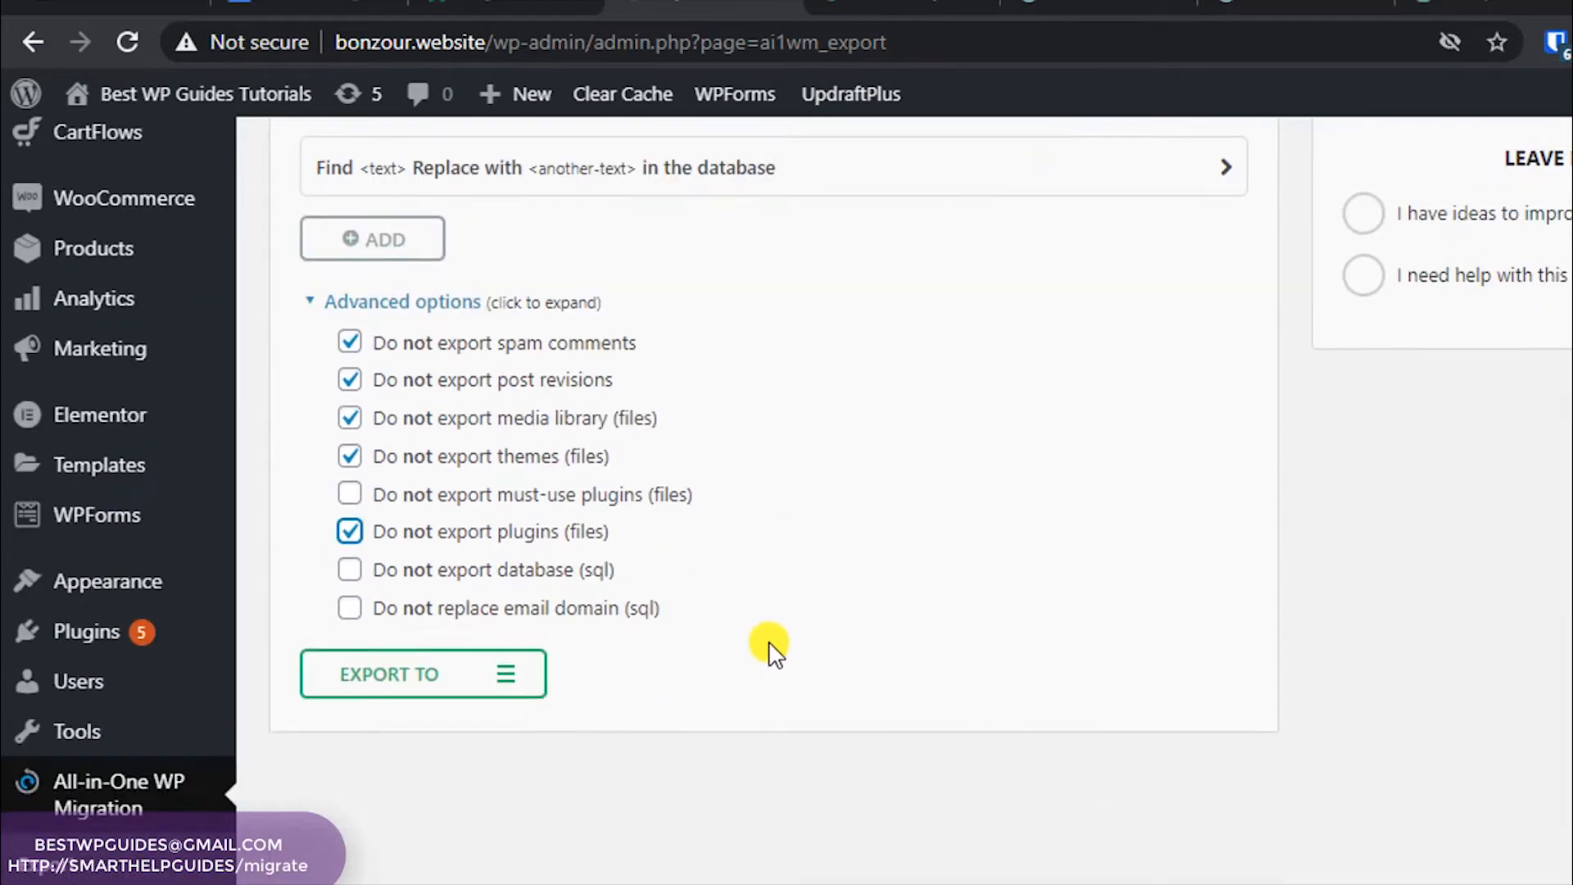
Start exporting the site to a File, then stop the export mid-run
left_click(422, 682)
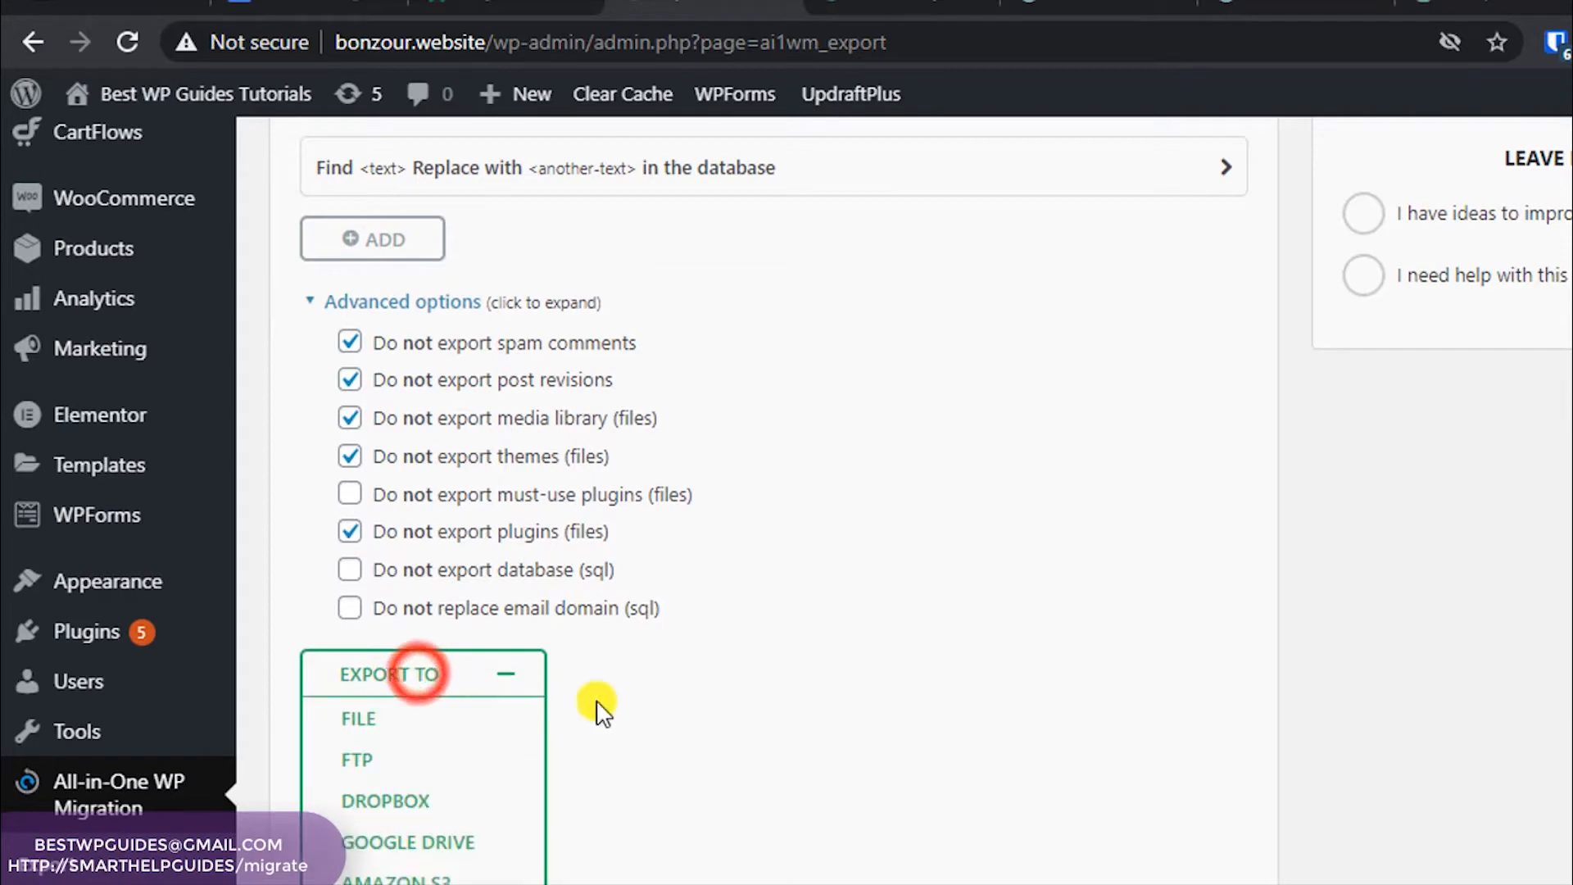
left_click(353, 719)
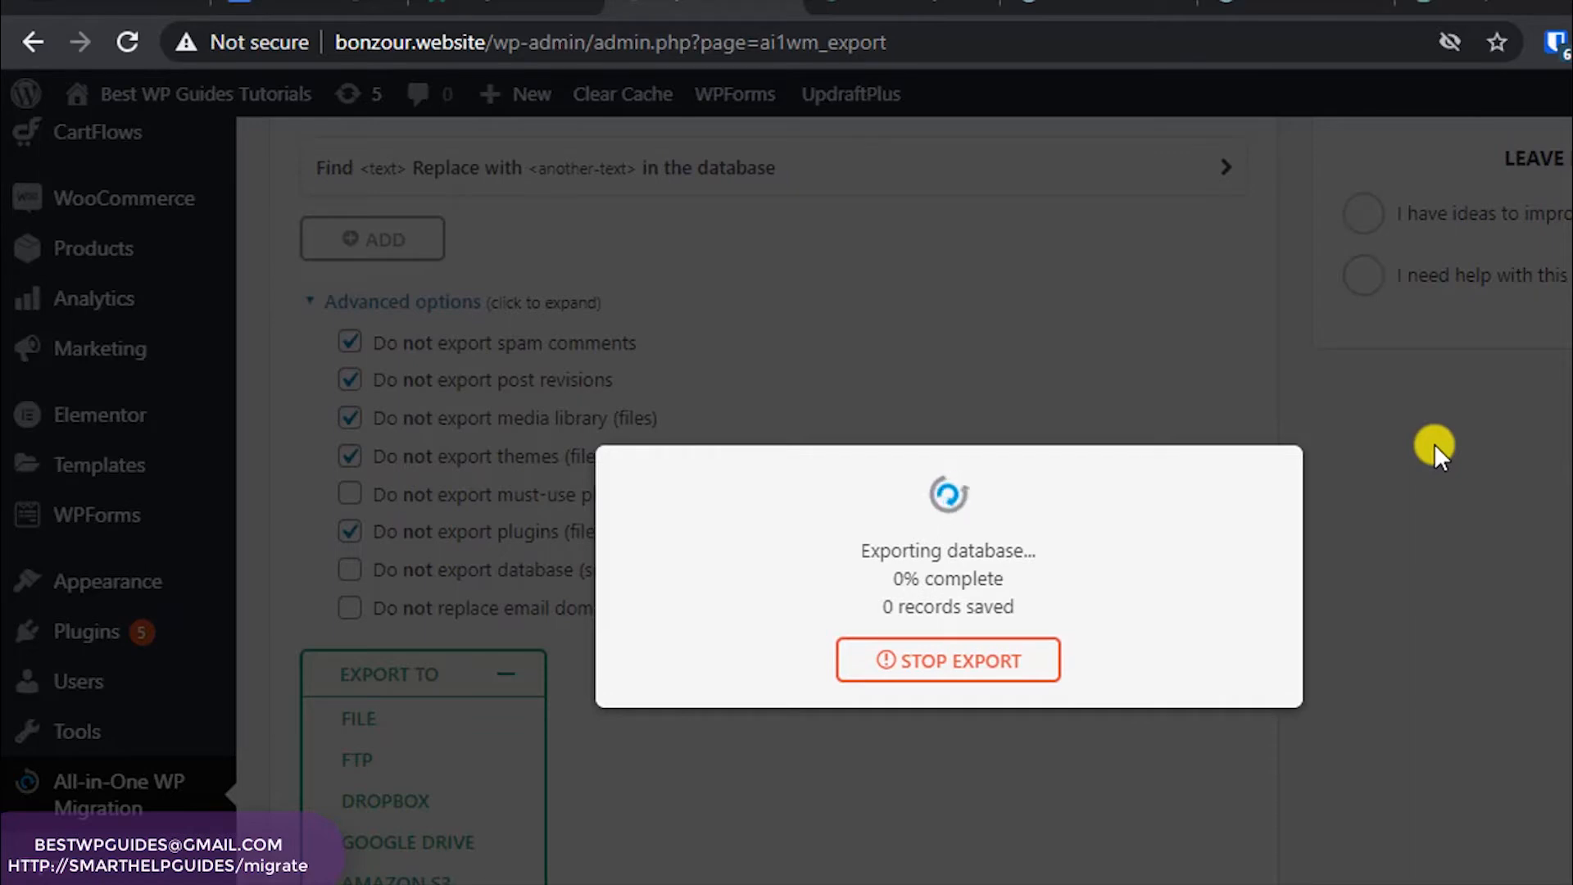
left_click(839, 678)
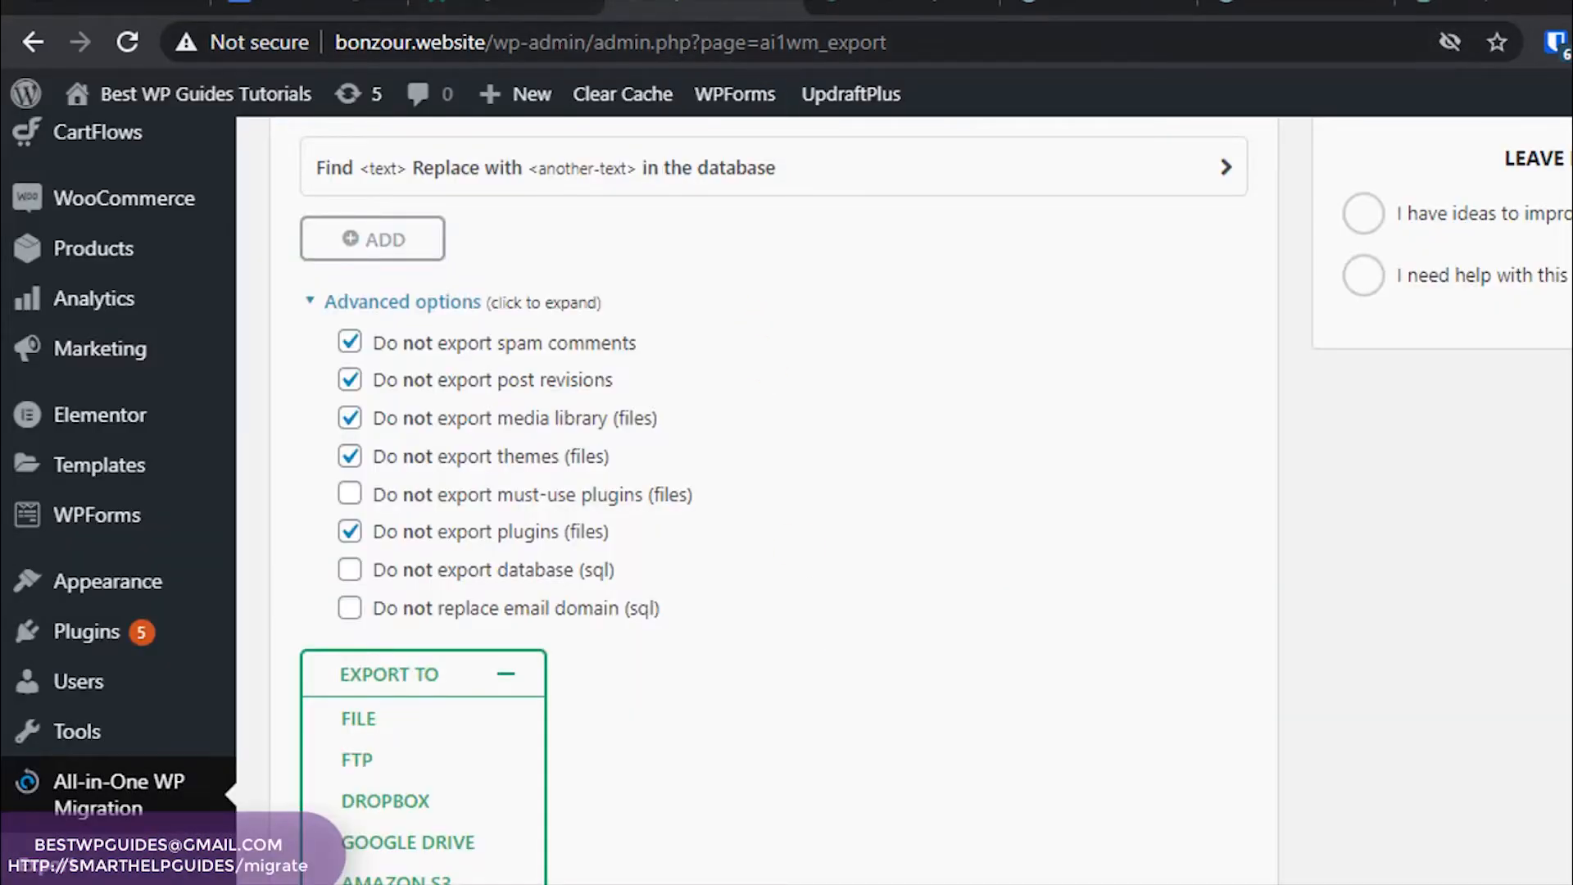
mouse_move(211, 105)
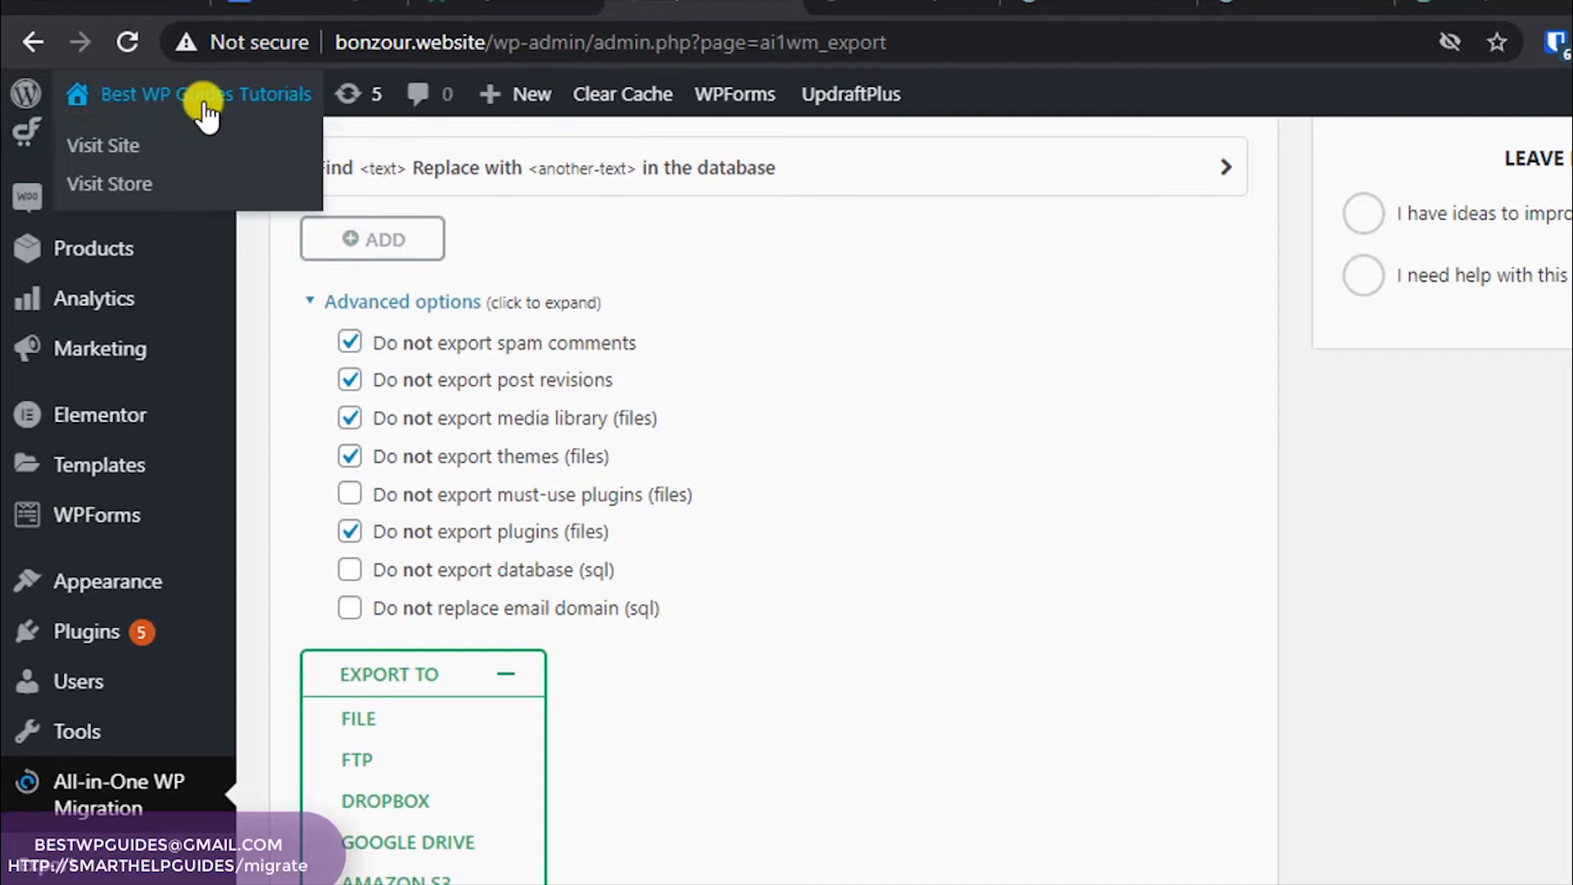
right_click(144, 138)
Open the live bonzour.website storefront in a new tab and view the DNK Blue Shoes product page
left_click(187, 154)
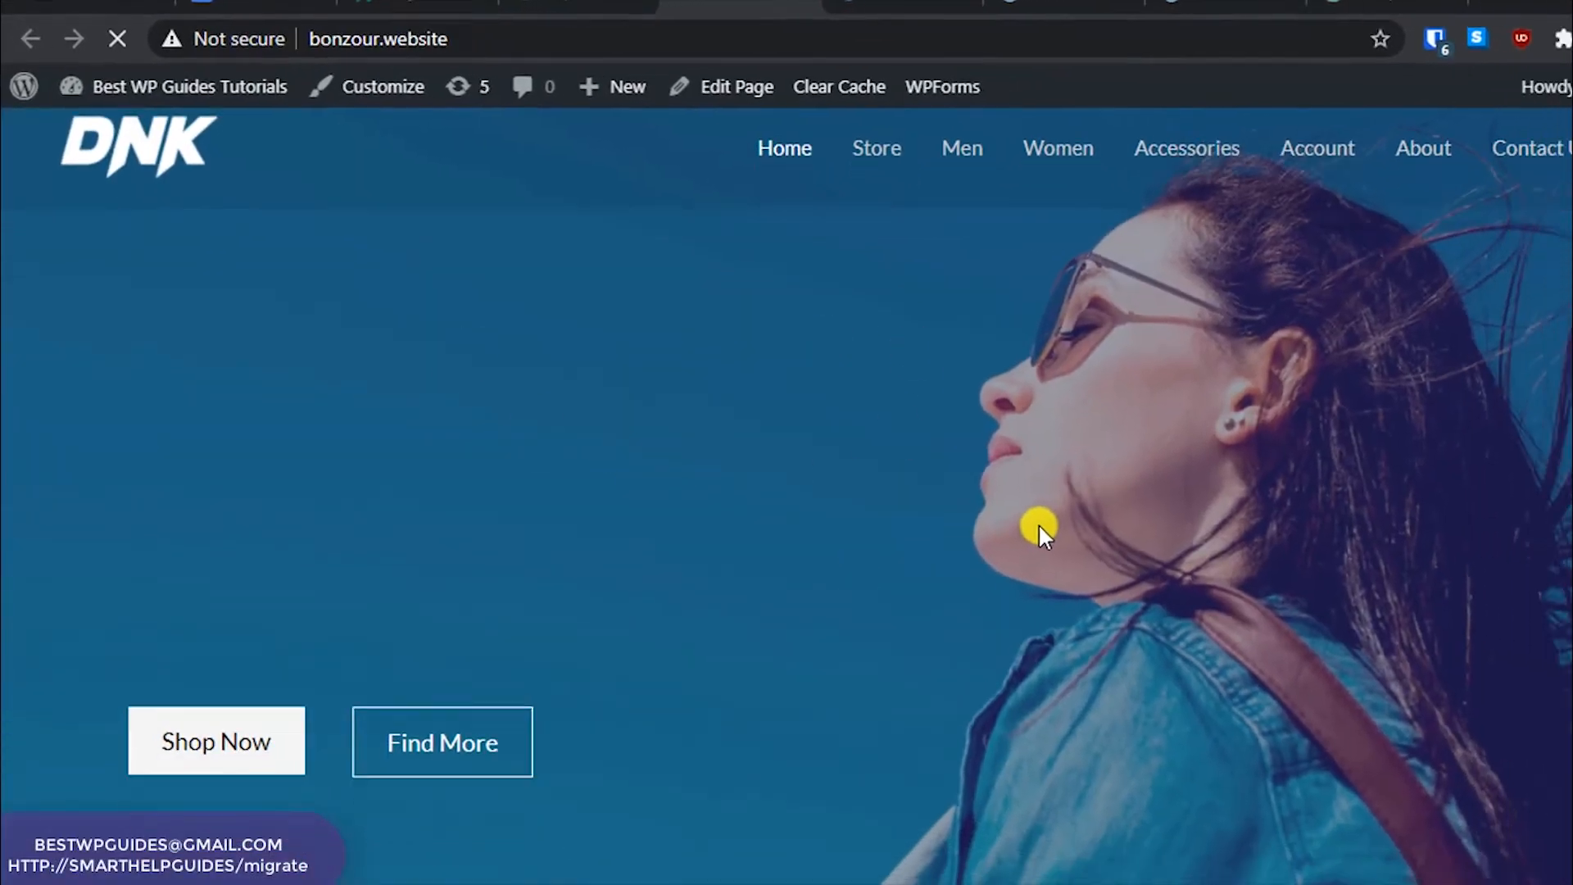
scroll(984, 491, "down", 8)
scroll(442, 394, "down", 15)
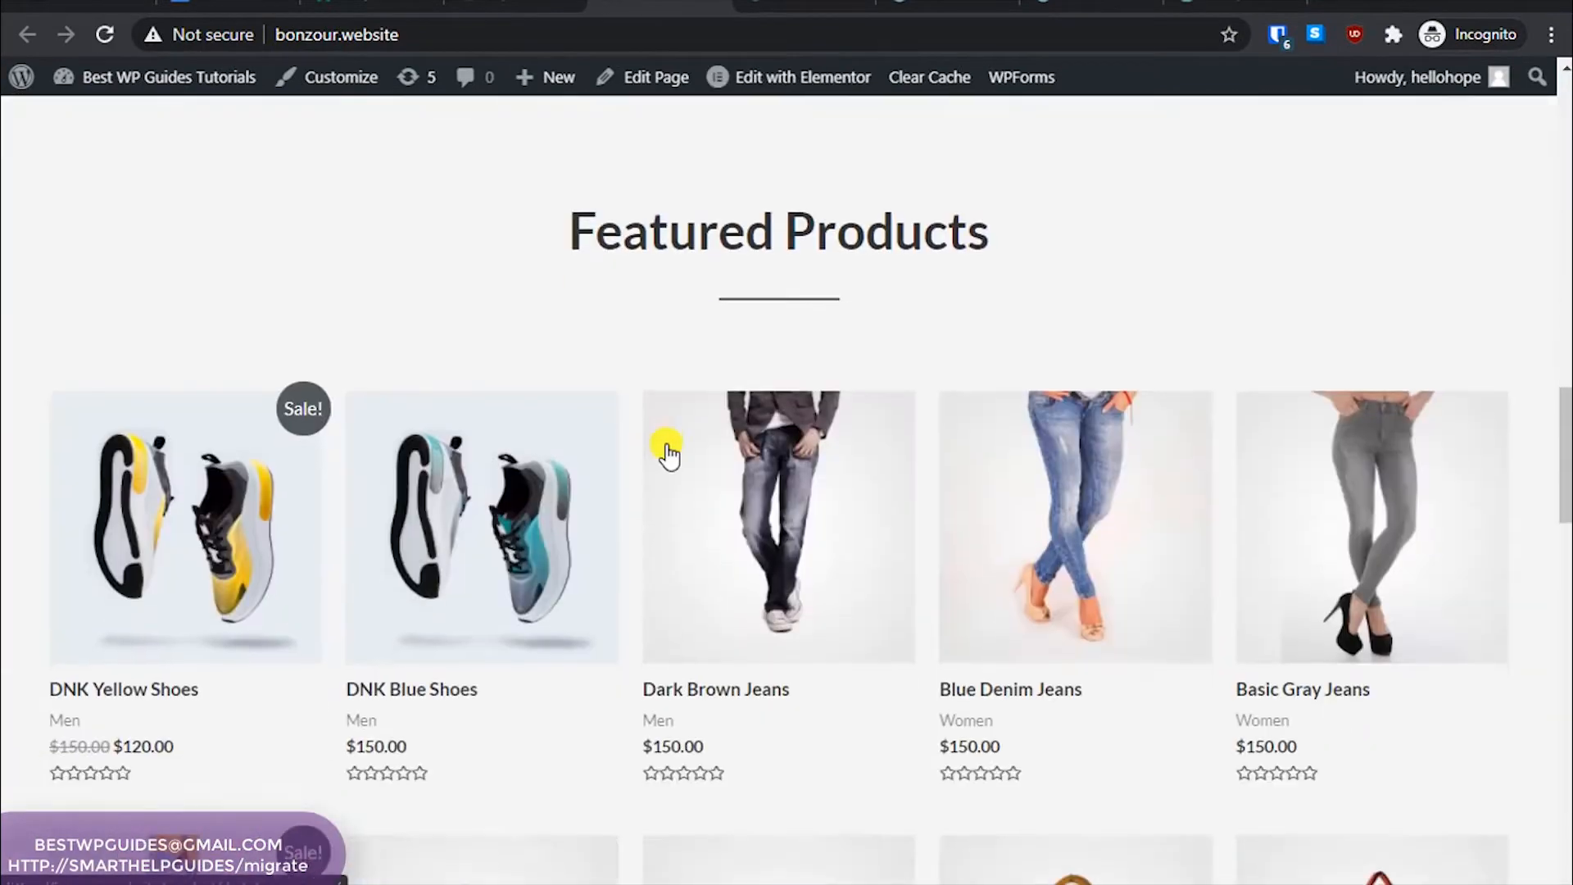
scroll(665, 440, "down", 4)
scroll(477, 328, "up", 13)
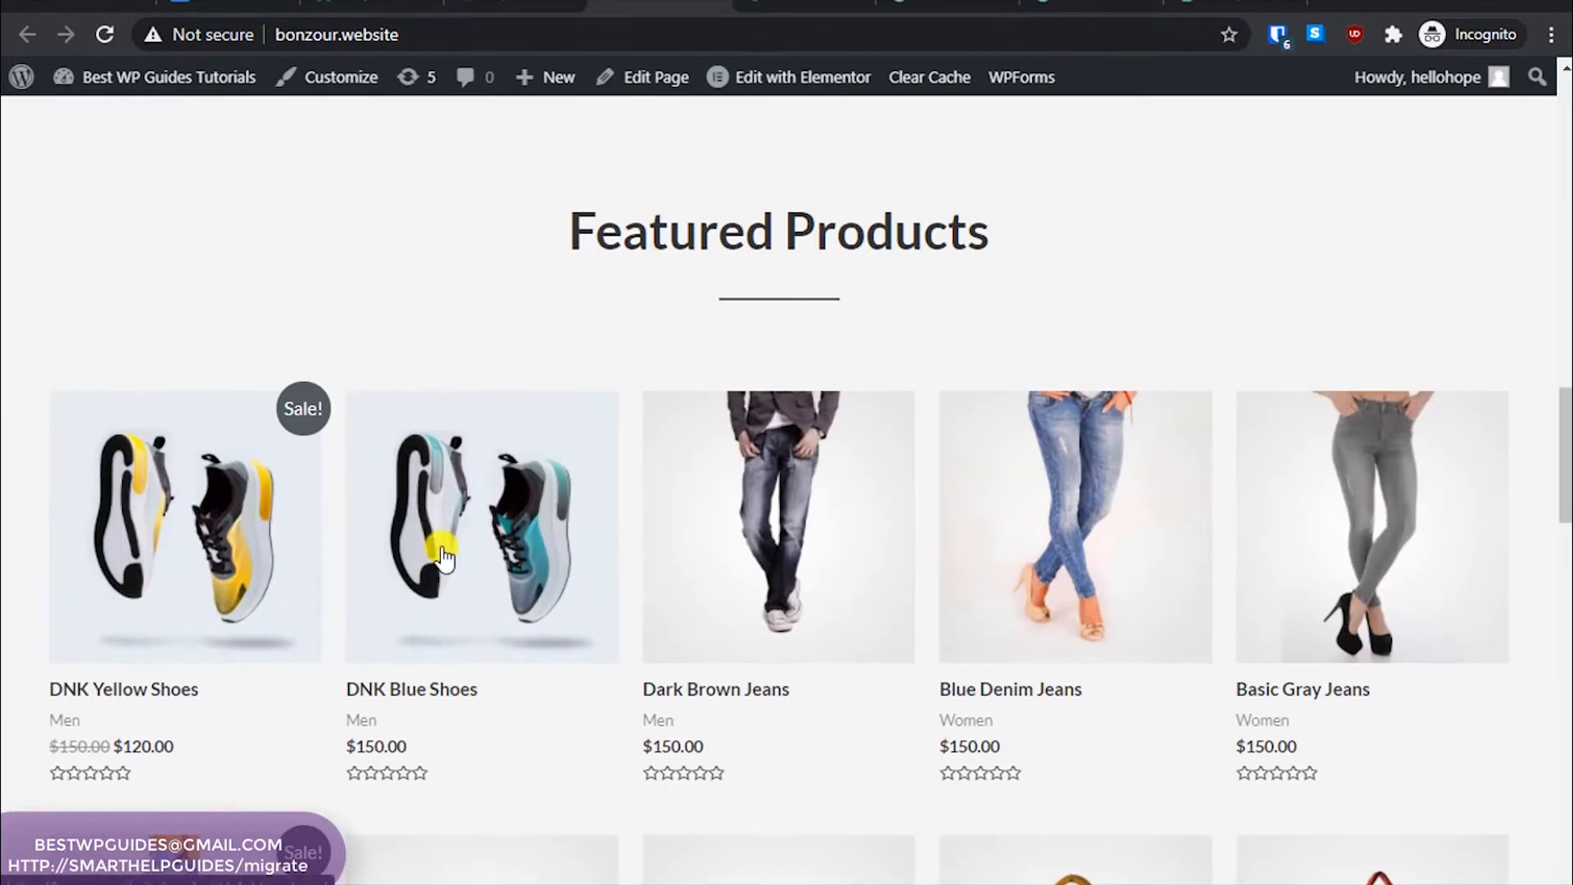
left_click(445, 553)
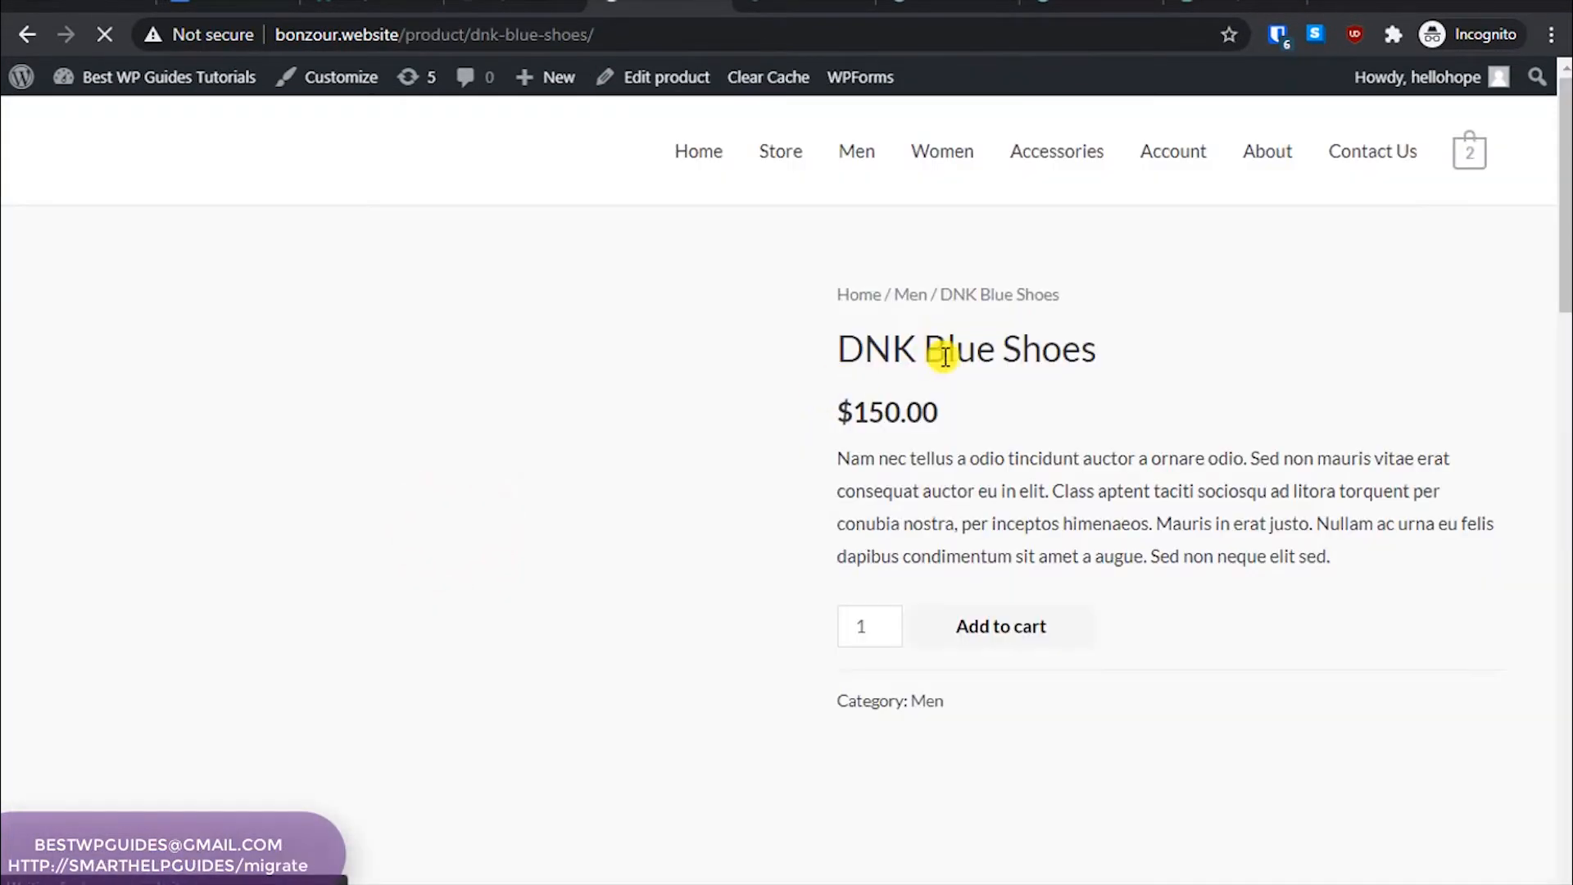
scroll(811, 528, "down", 12)
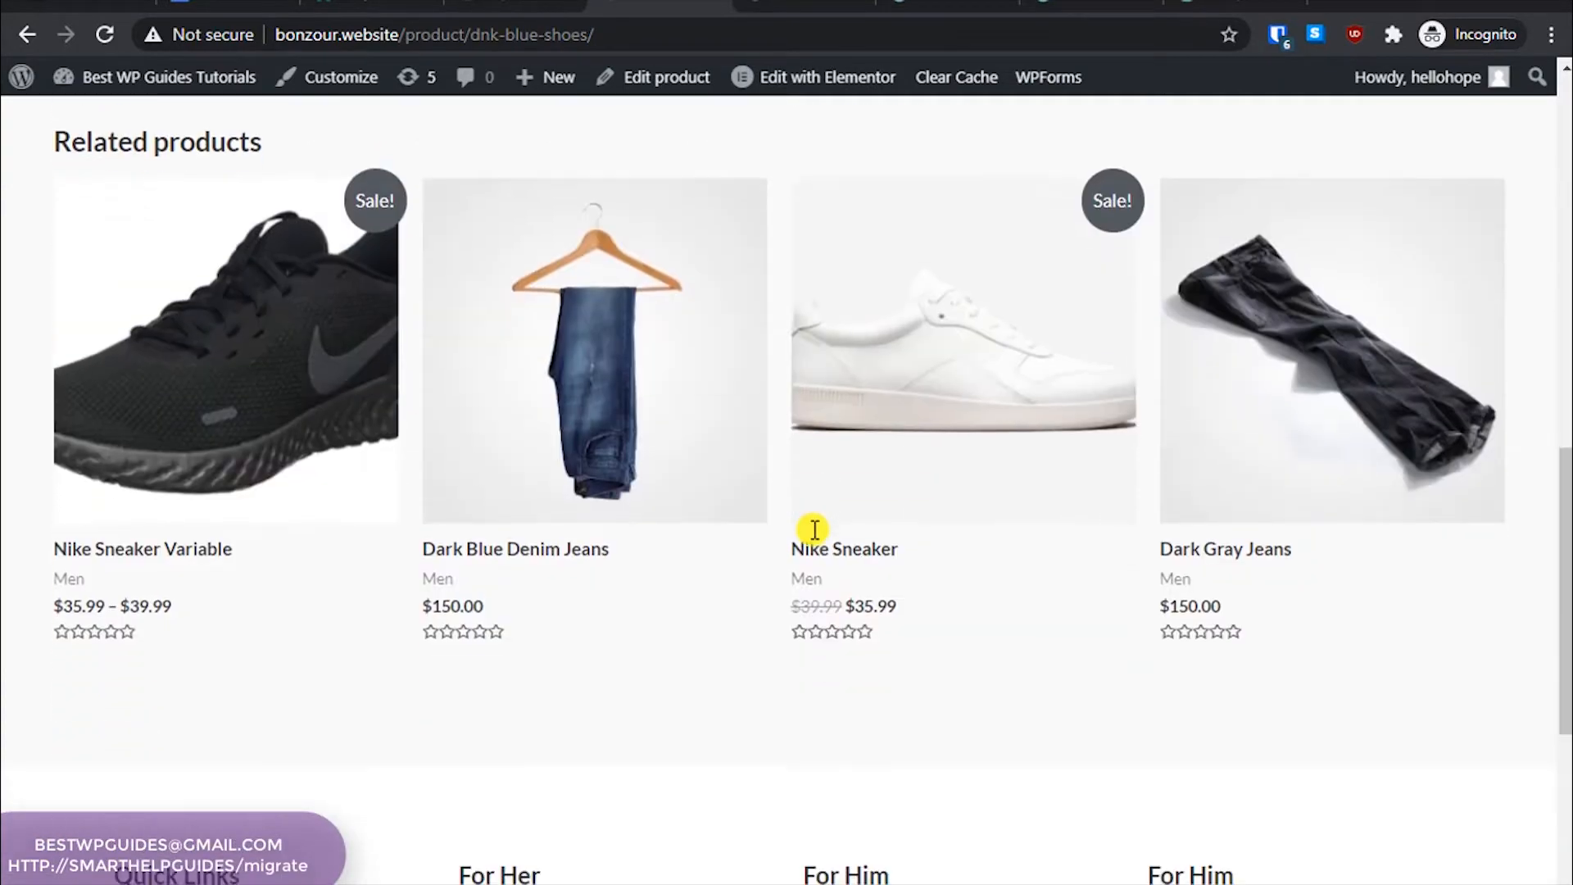
scroll(773, 553, "up", 12)
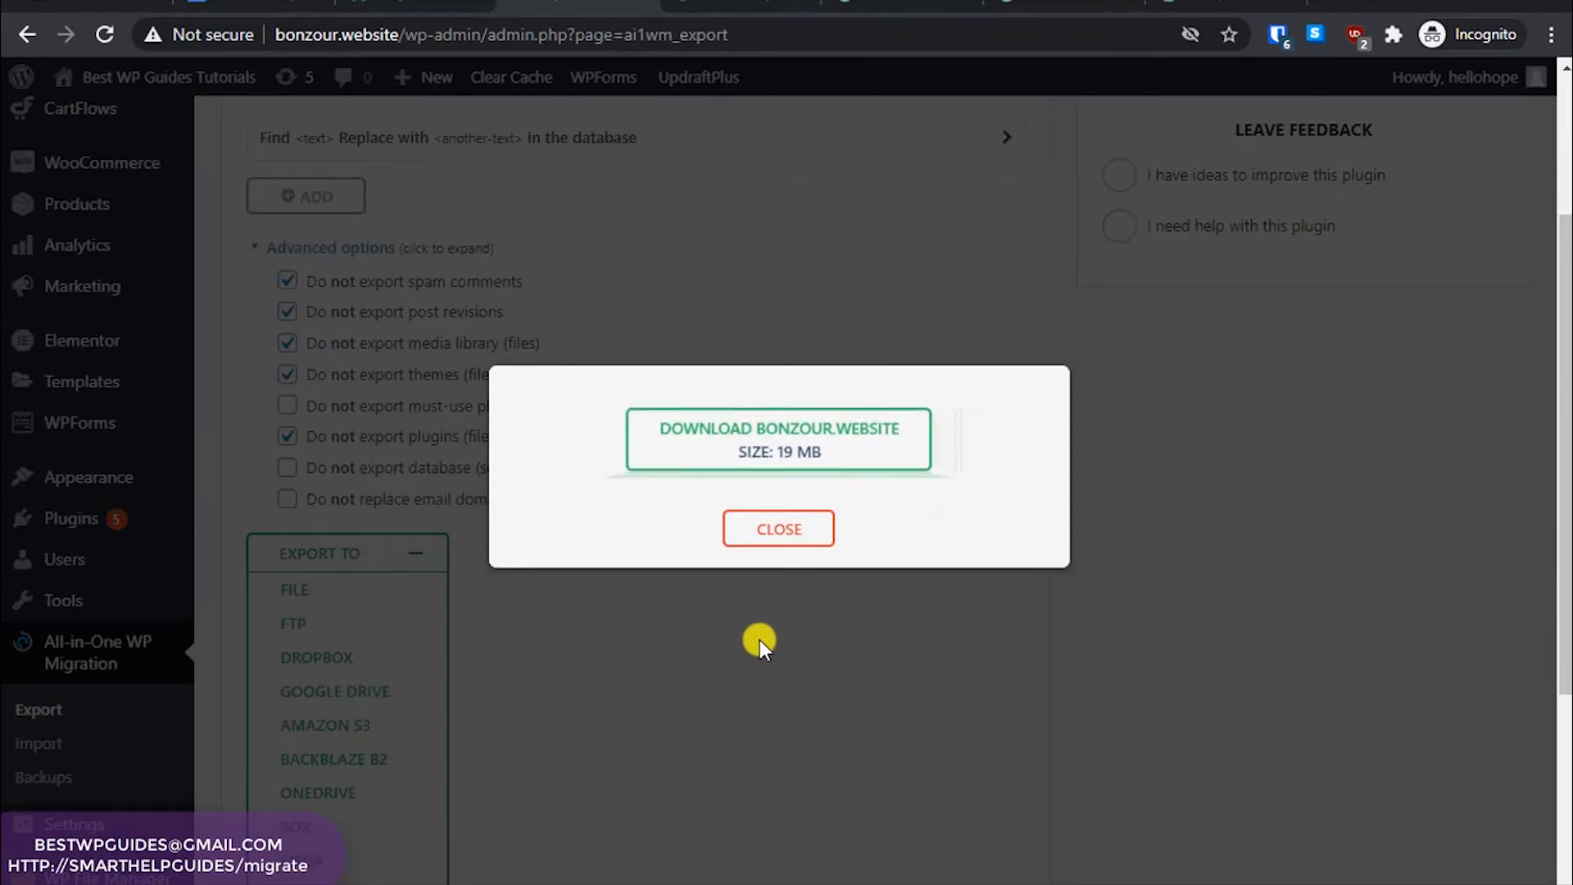
Download the 19 MB bonzour.website export package and close the download dialog
left_click(795, 439)
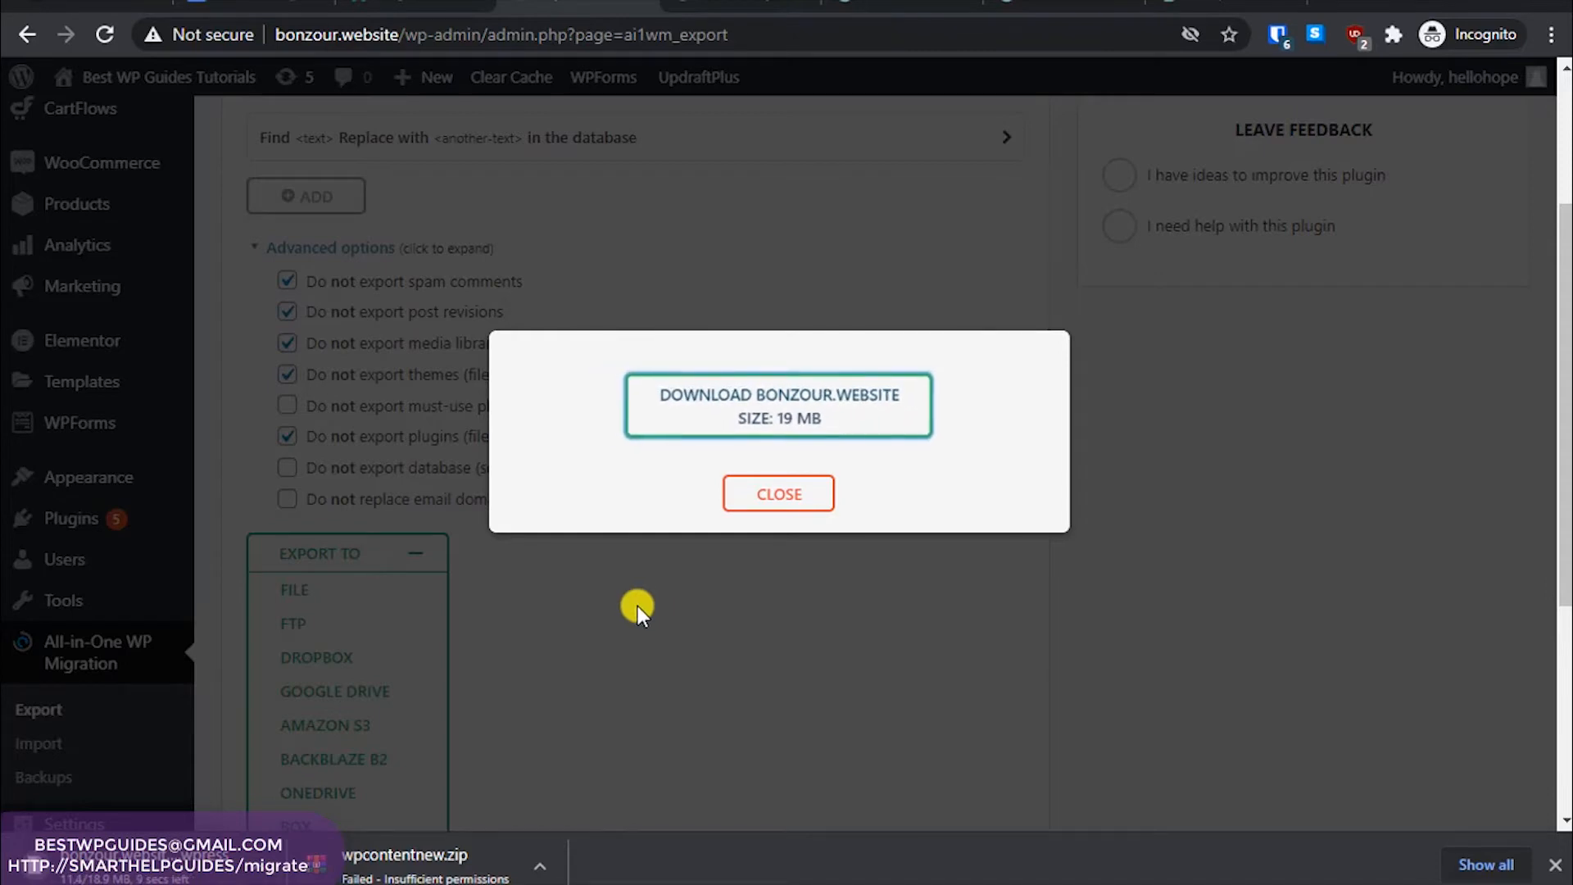
left_click(749, 496)
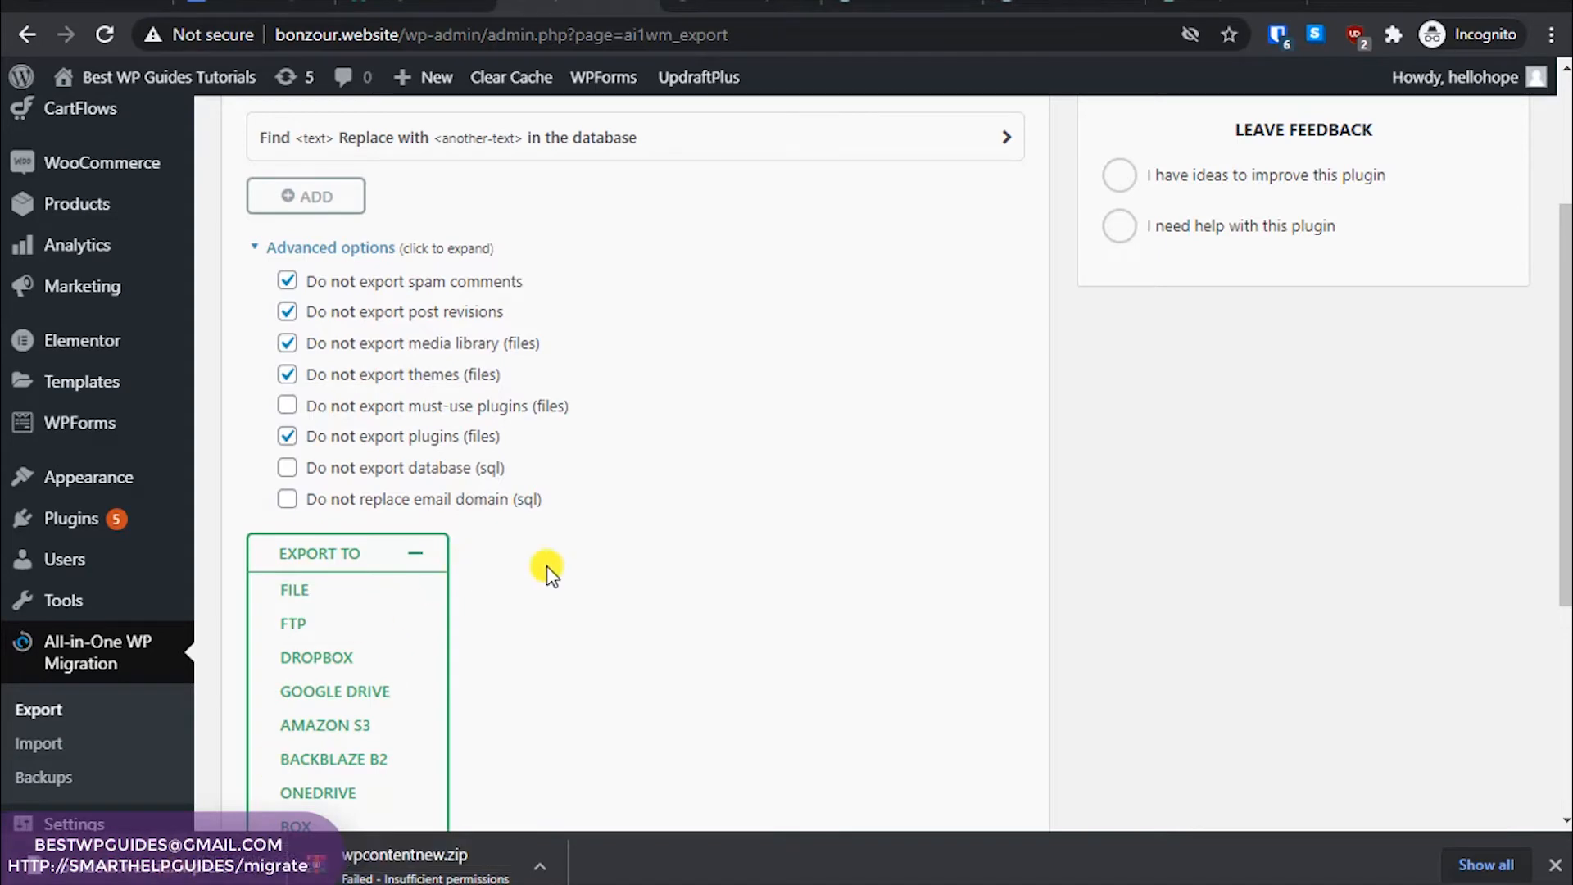
scroll(348, 652, "down", 3)
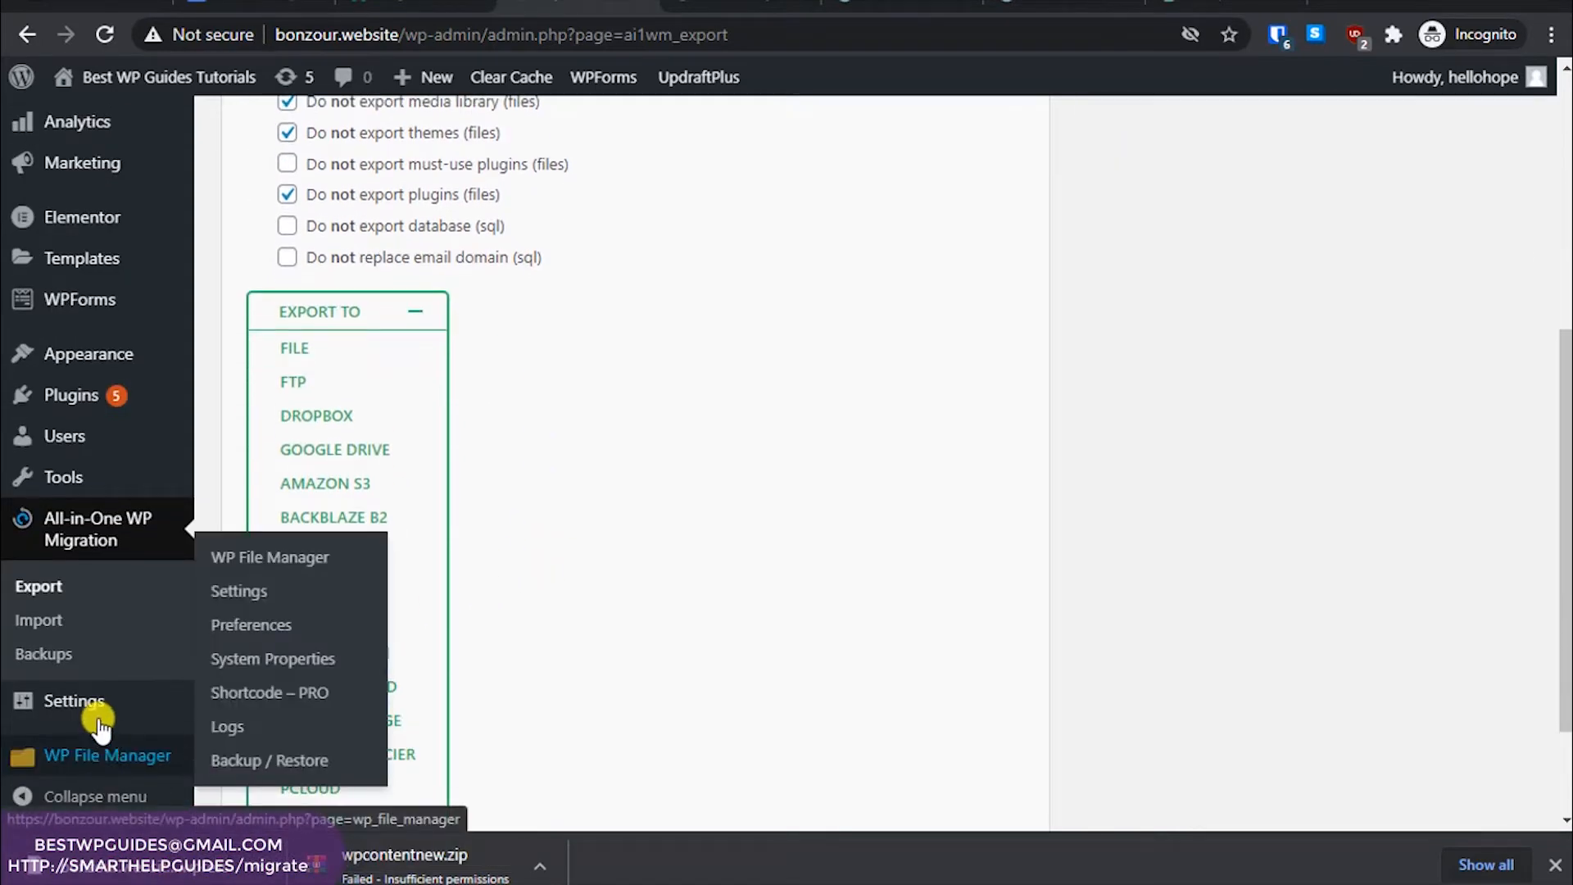
Delete both All-in-One WP Migration backups, 18.91 MB and 69.68 MB, from the Backups list
left_click(59, 653)
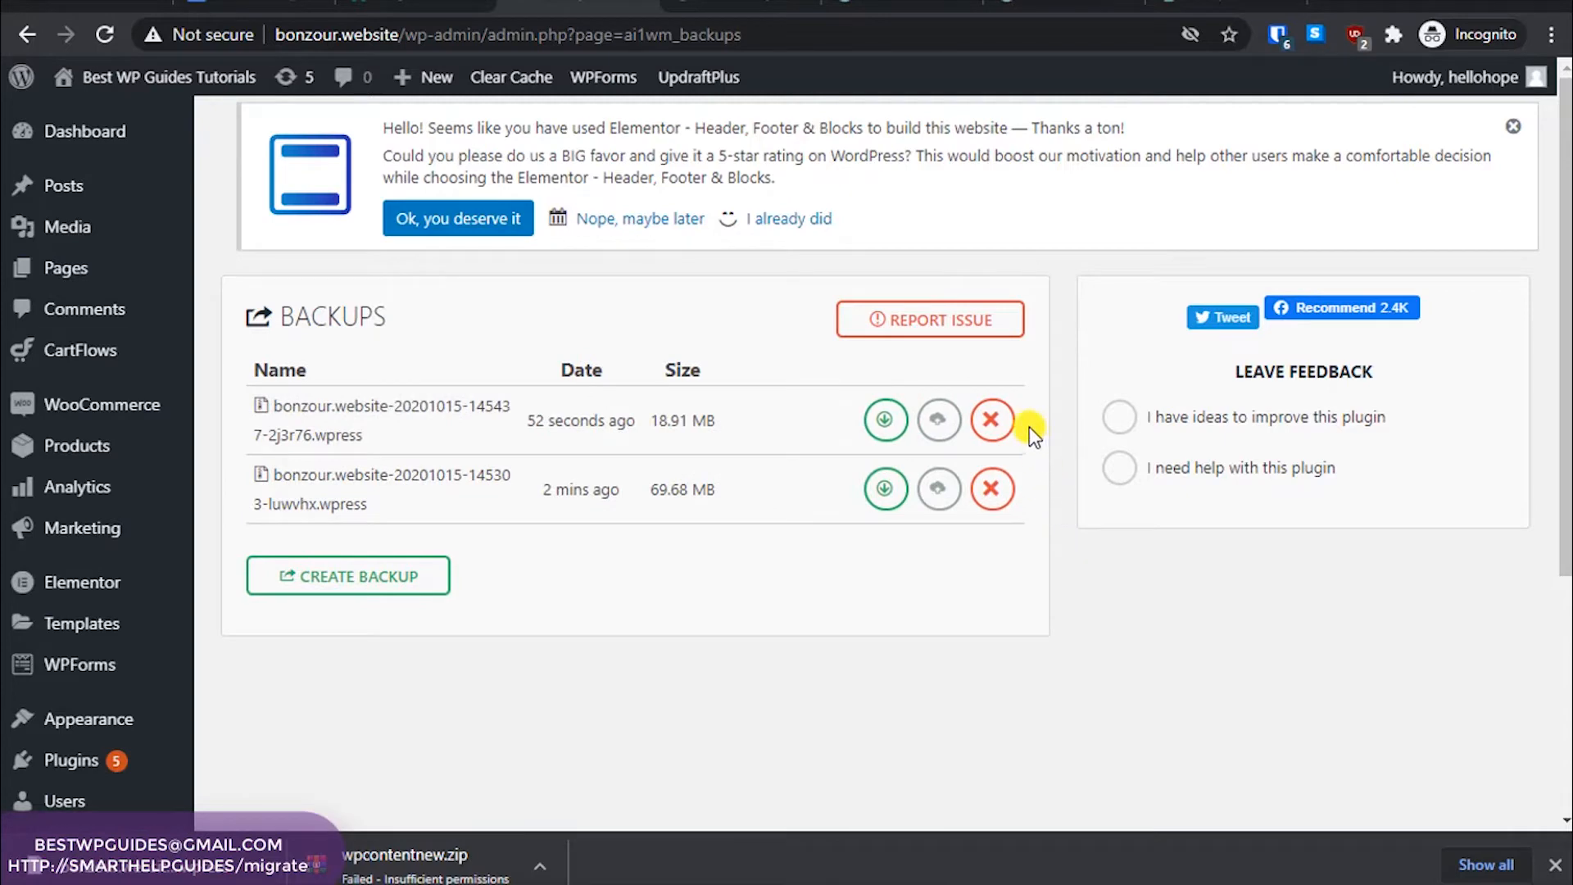
left_click(1008, 434)
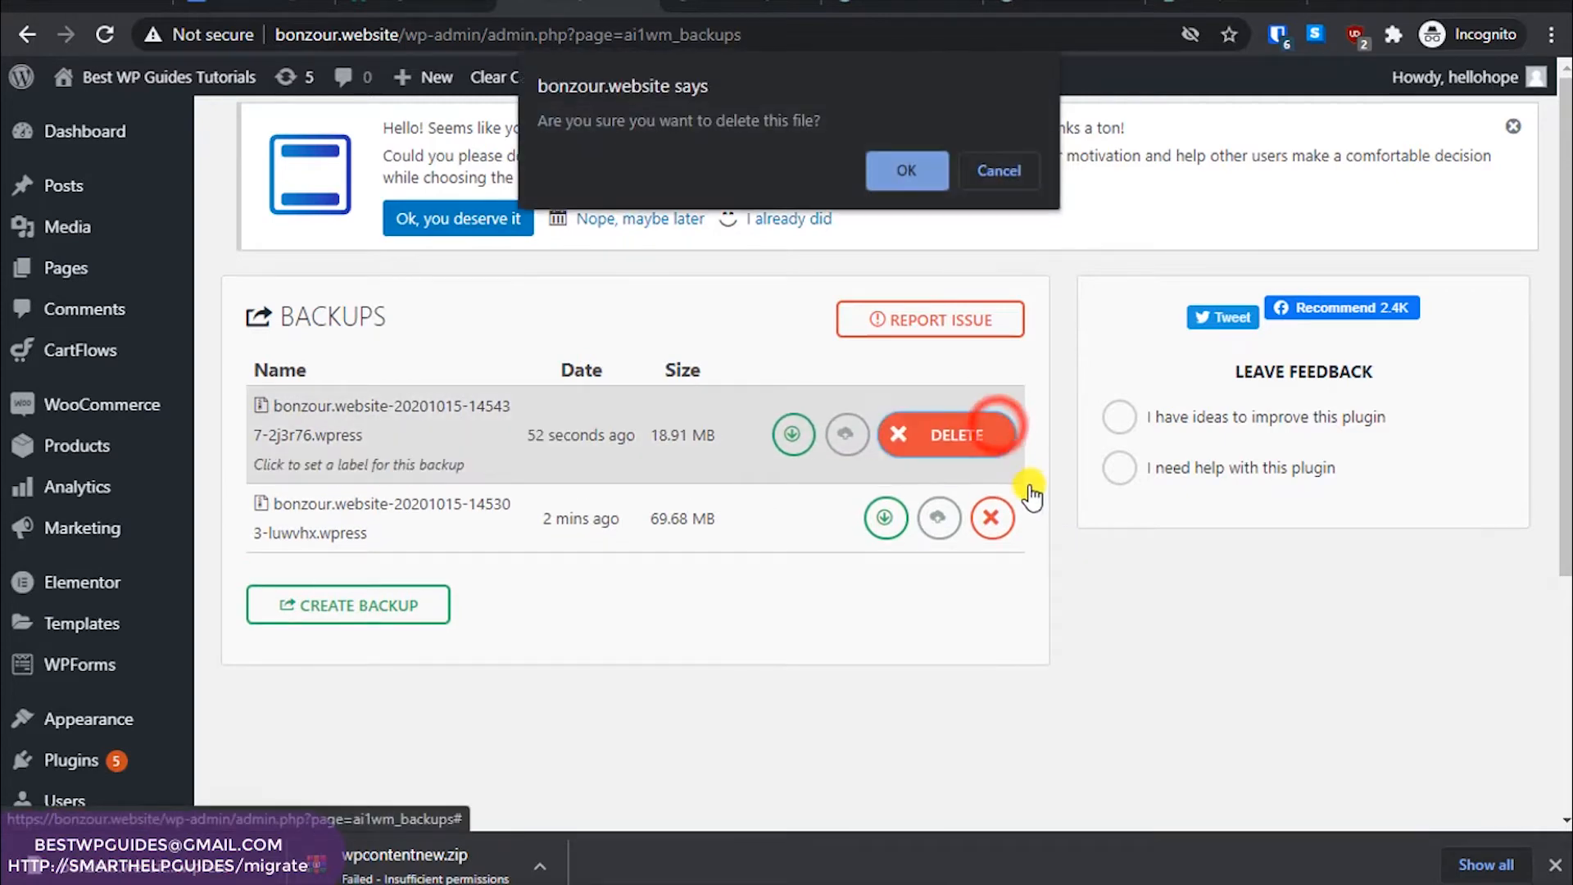
left_click(915, 180)
left_click(995, 430)
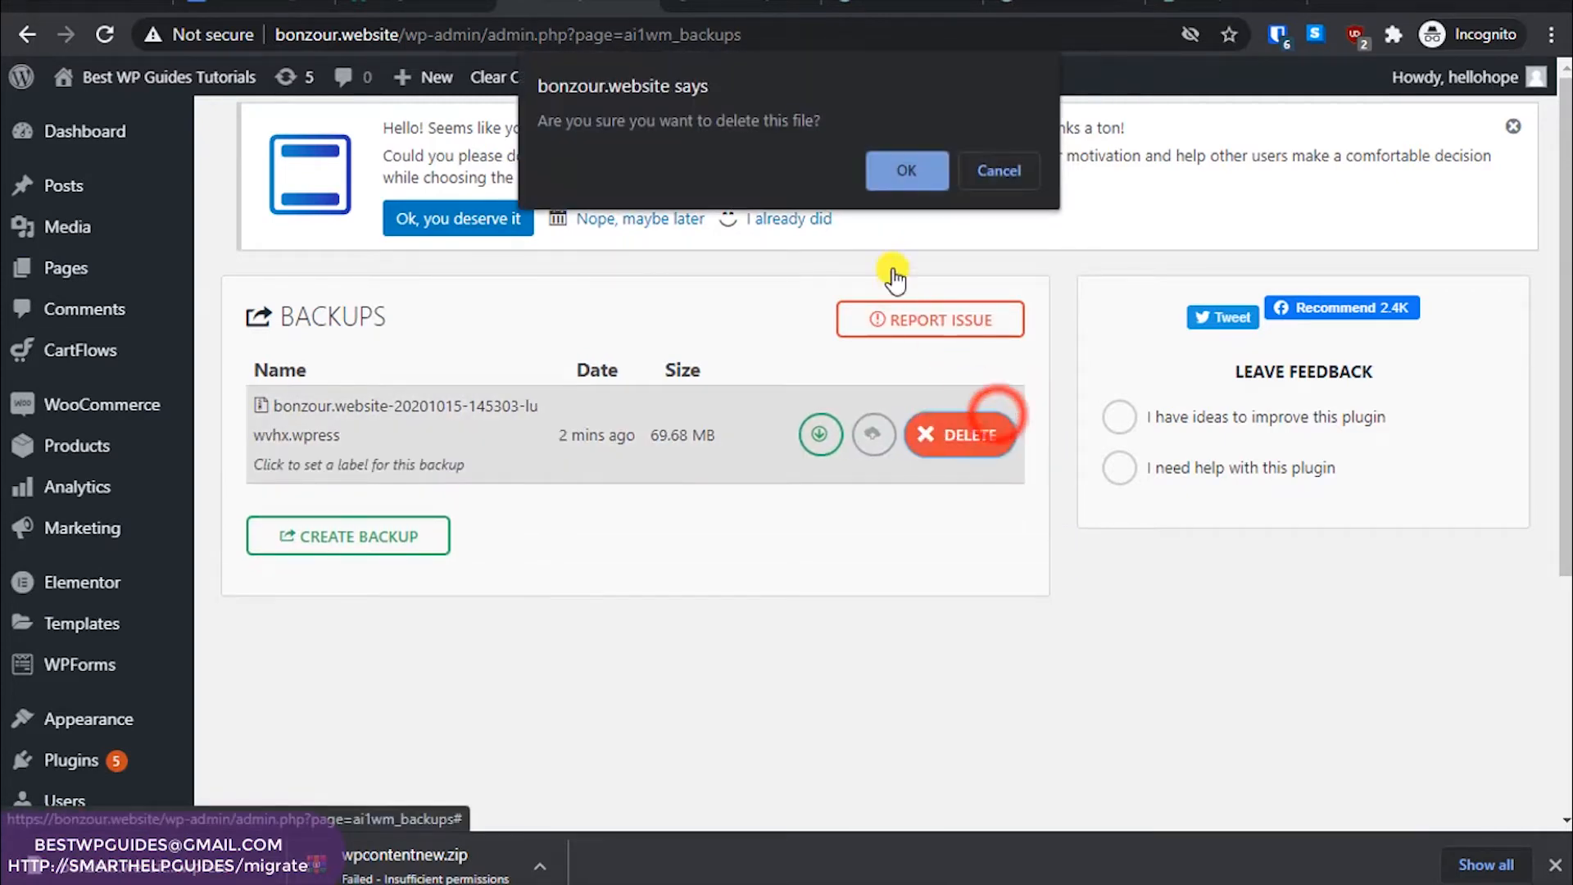
left_click(922, 171)
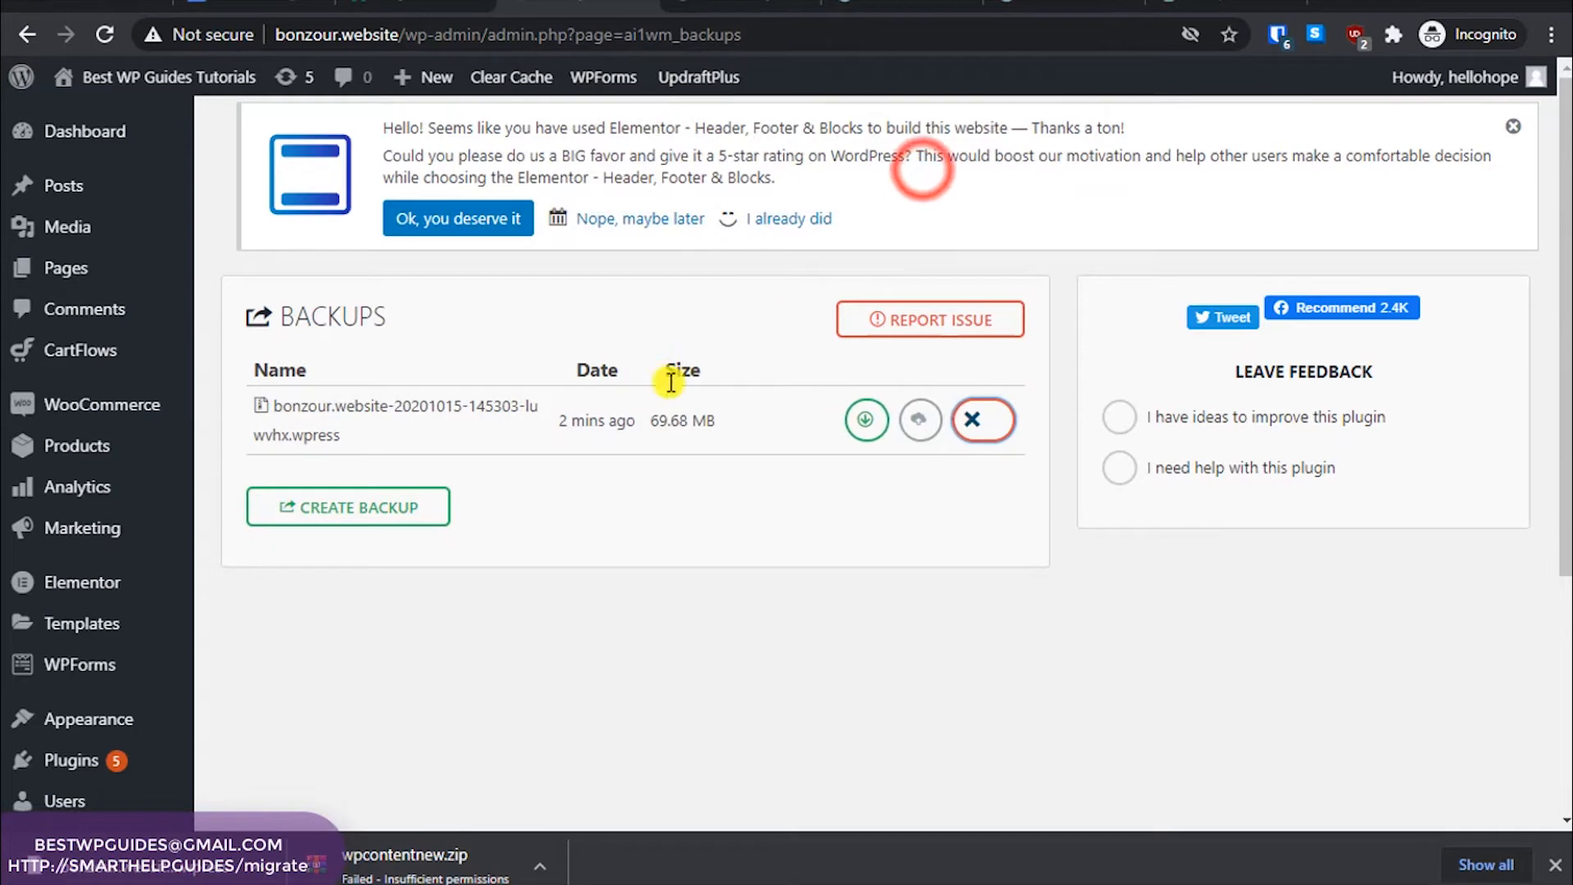
left_click(503, 587)
scroll(8, 590, "down", 4)
In WP File Manager's wp-content folder, select the plugins, themes and uploads folders
mouse_move(57, 748)
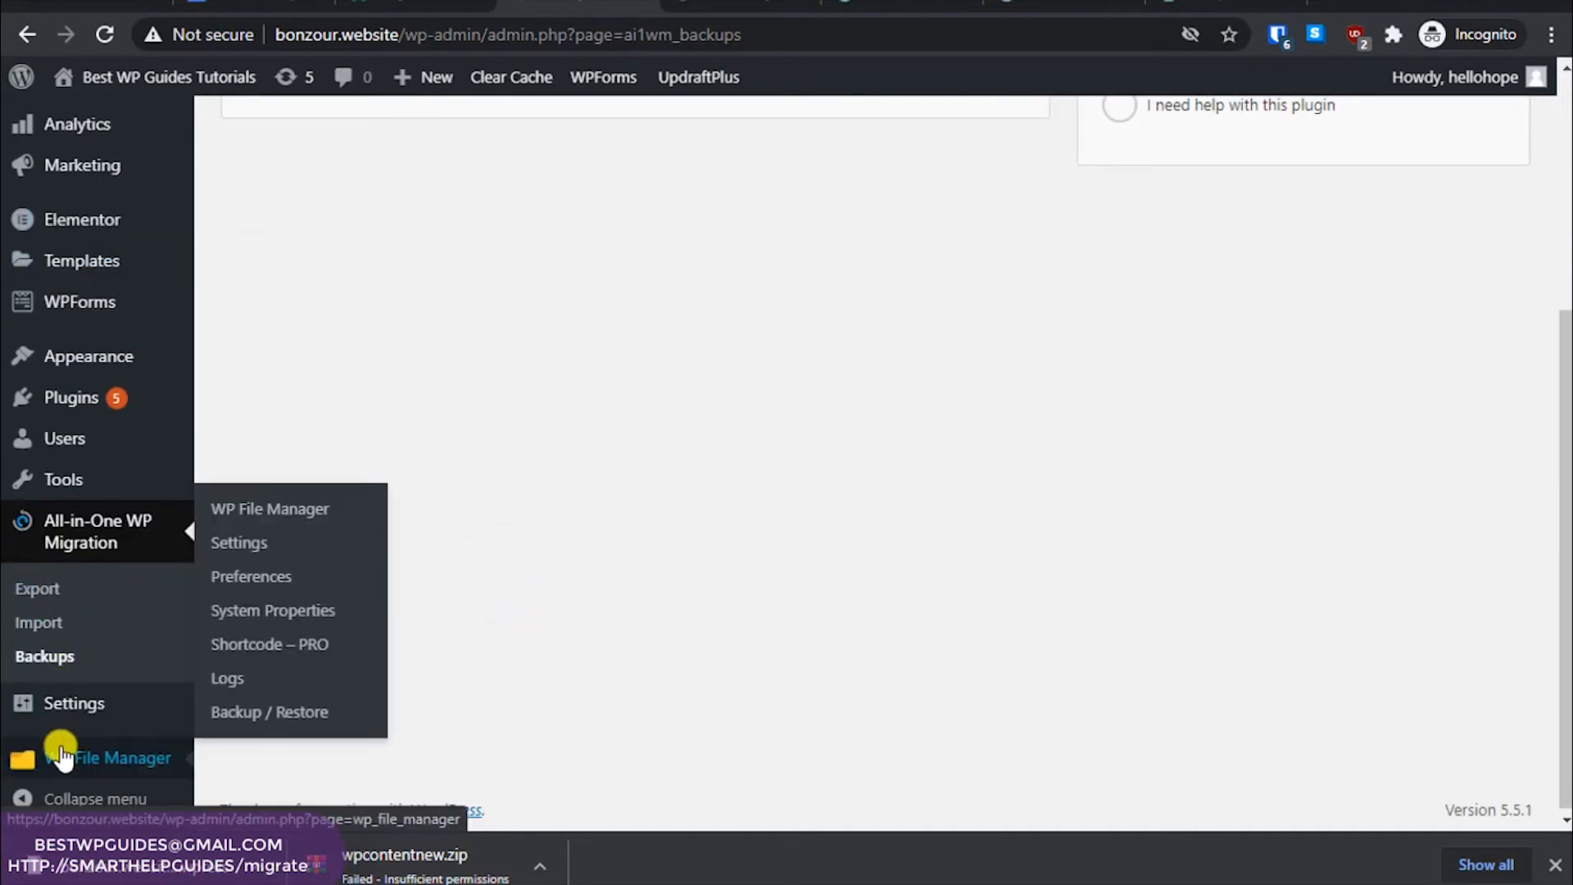
left_click(270, 508)
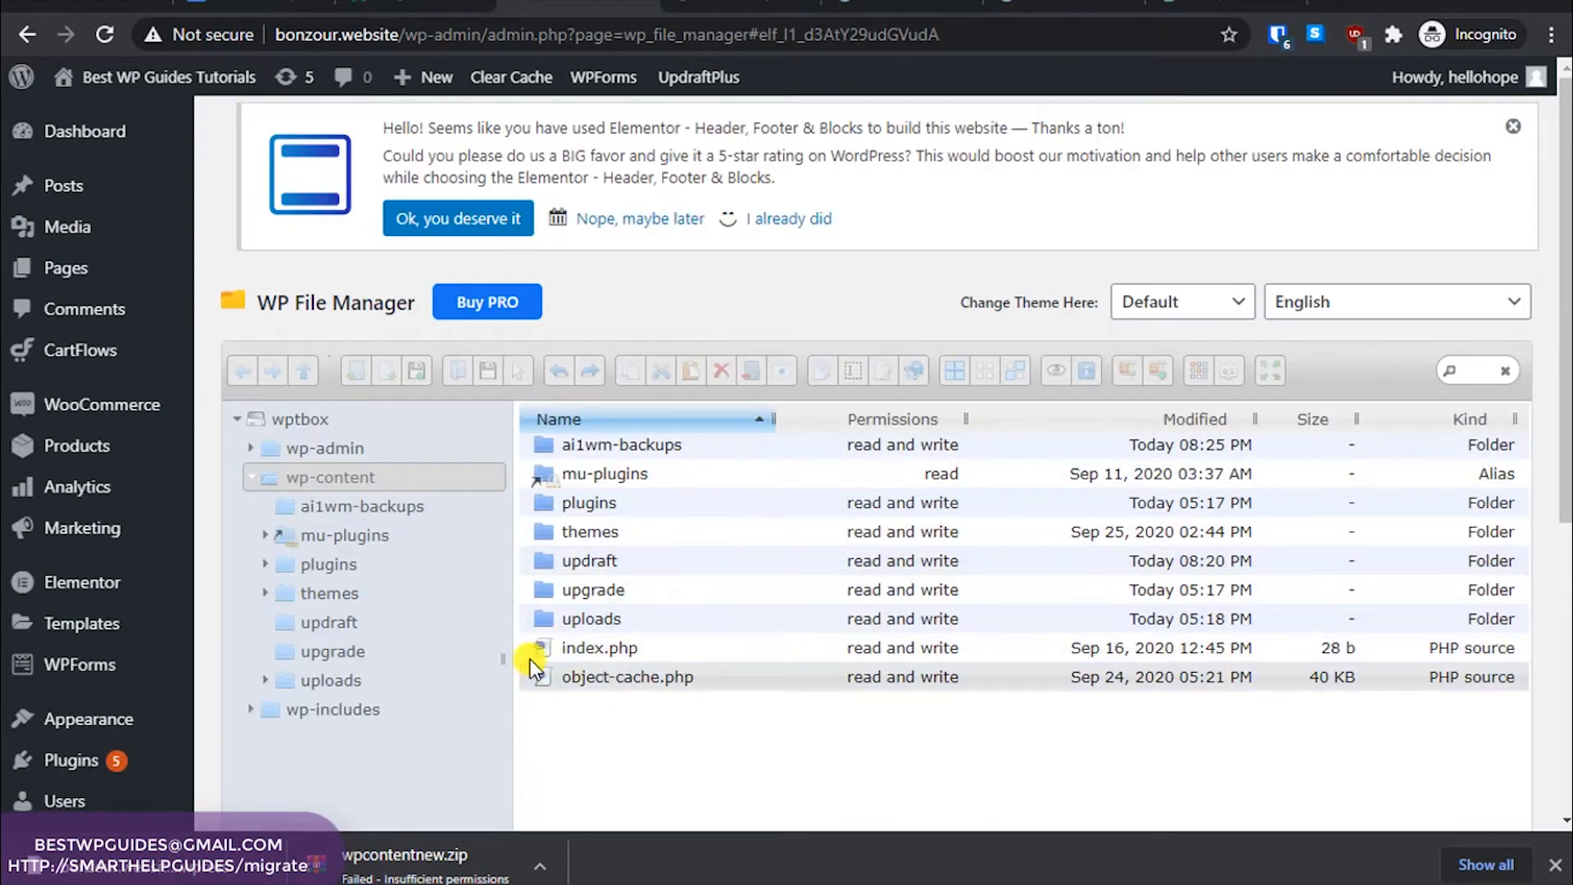
double_click(312, 470)
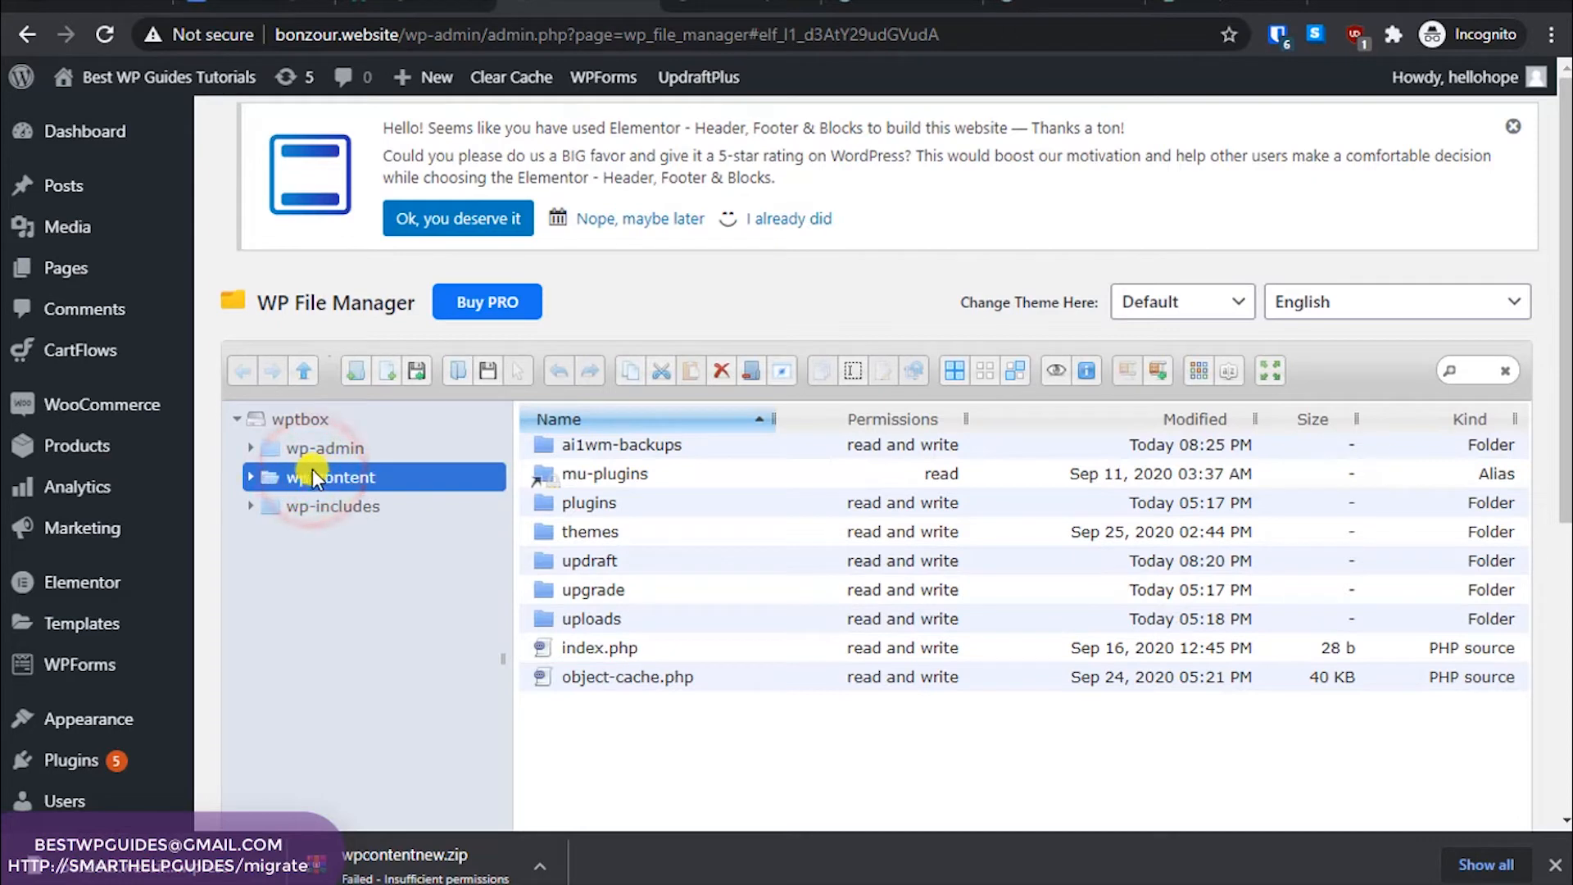
double_click(316, 473)
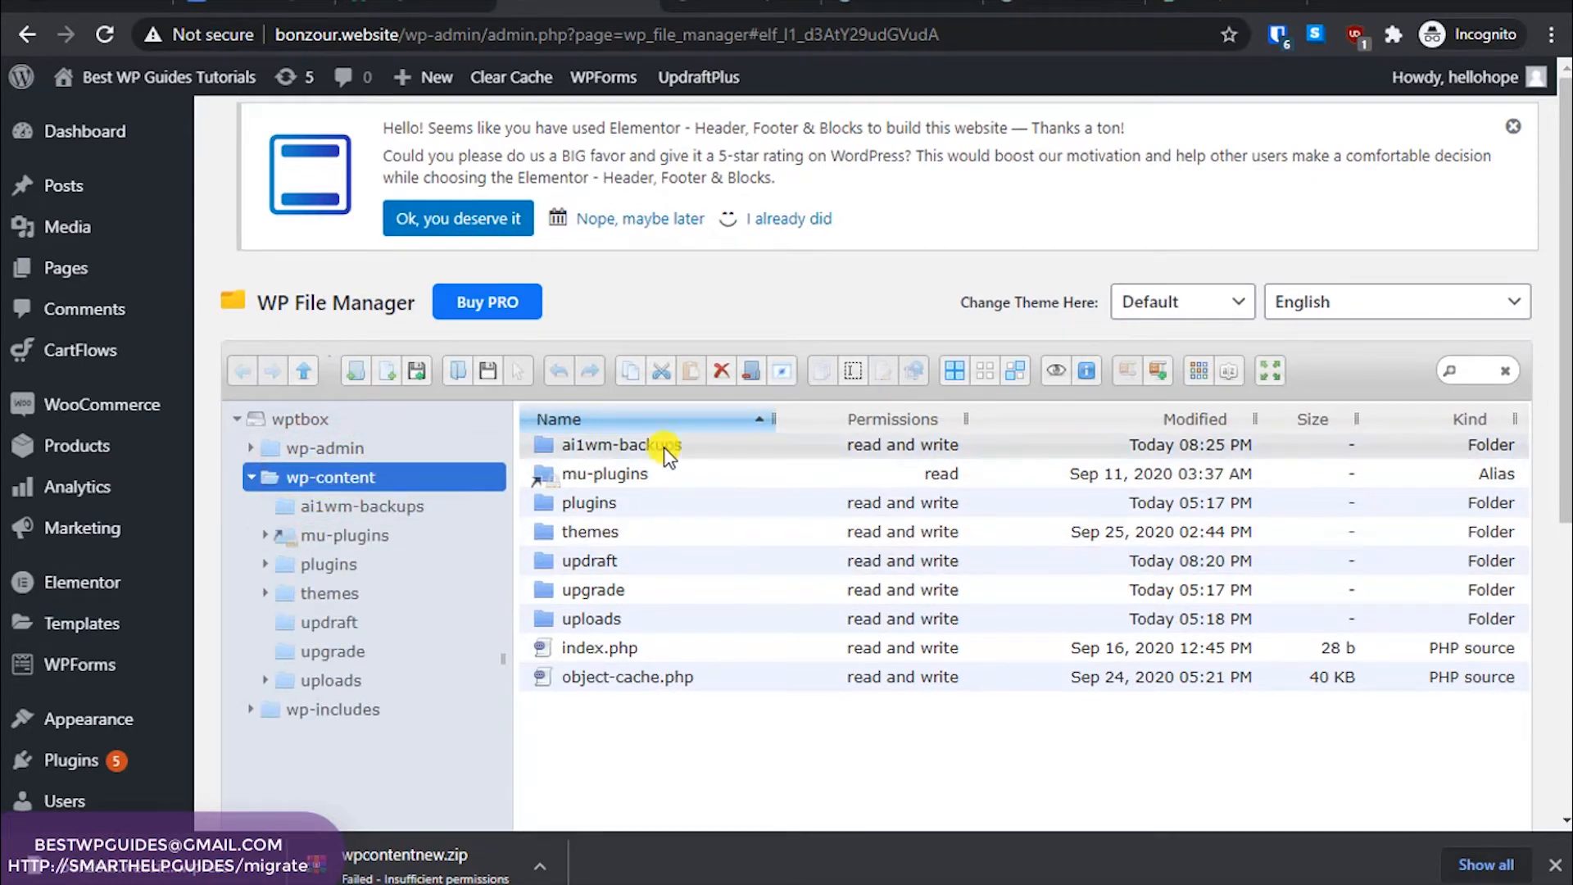
scroll(738, 713, "down", 2)
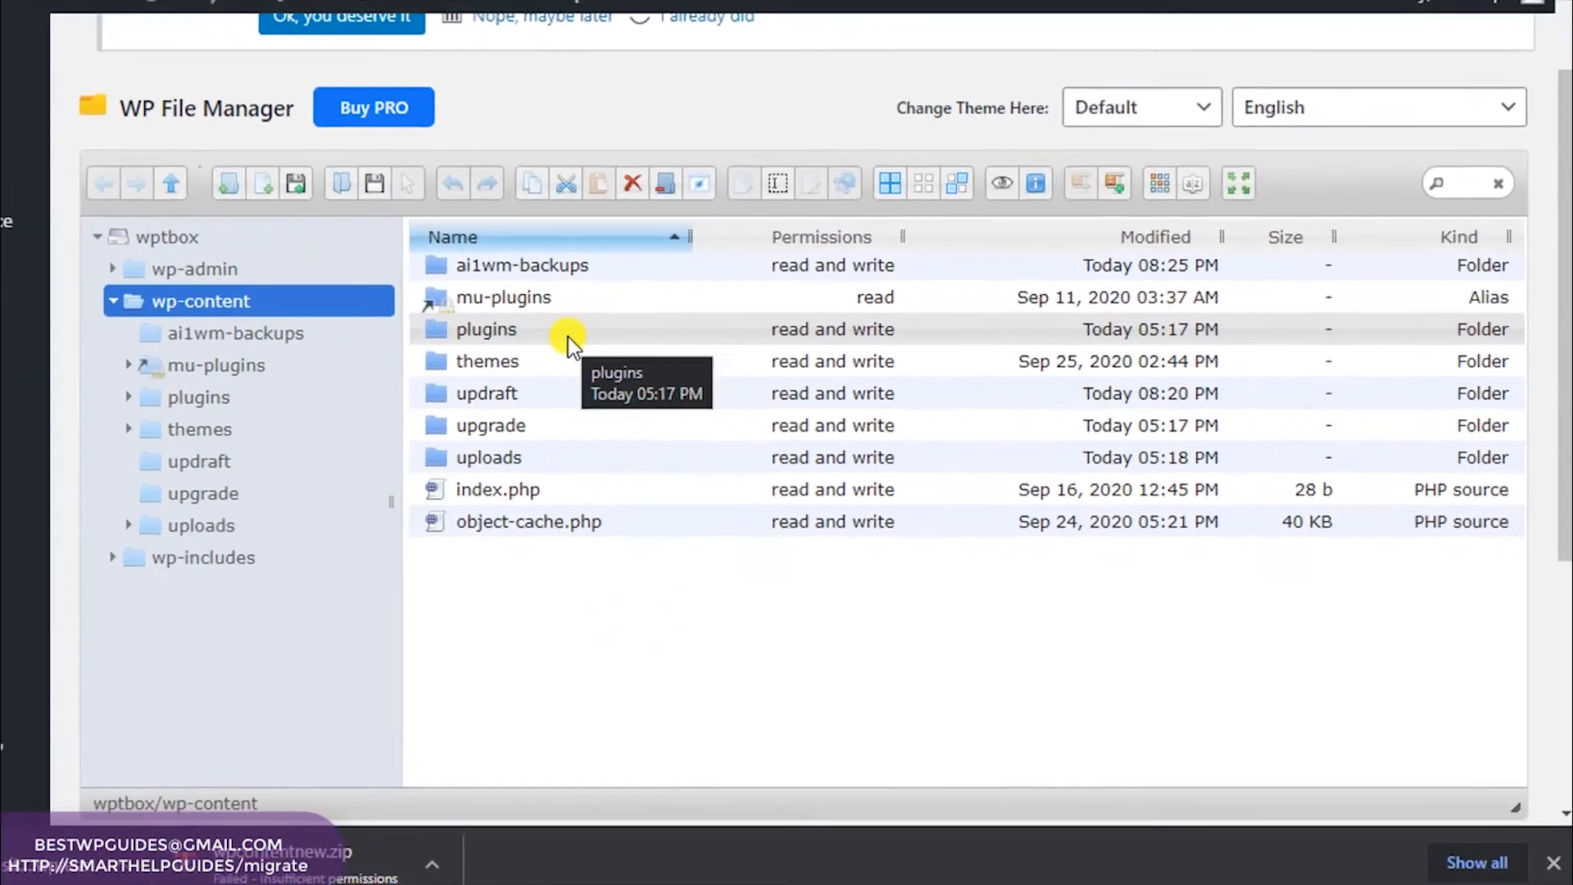
left_click(568, 337)
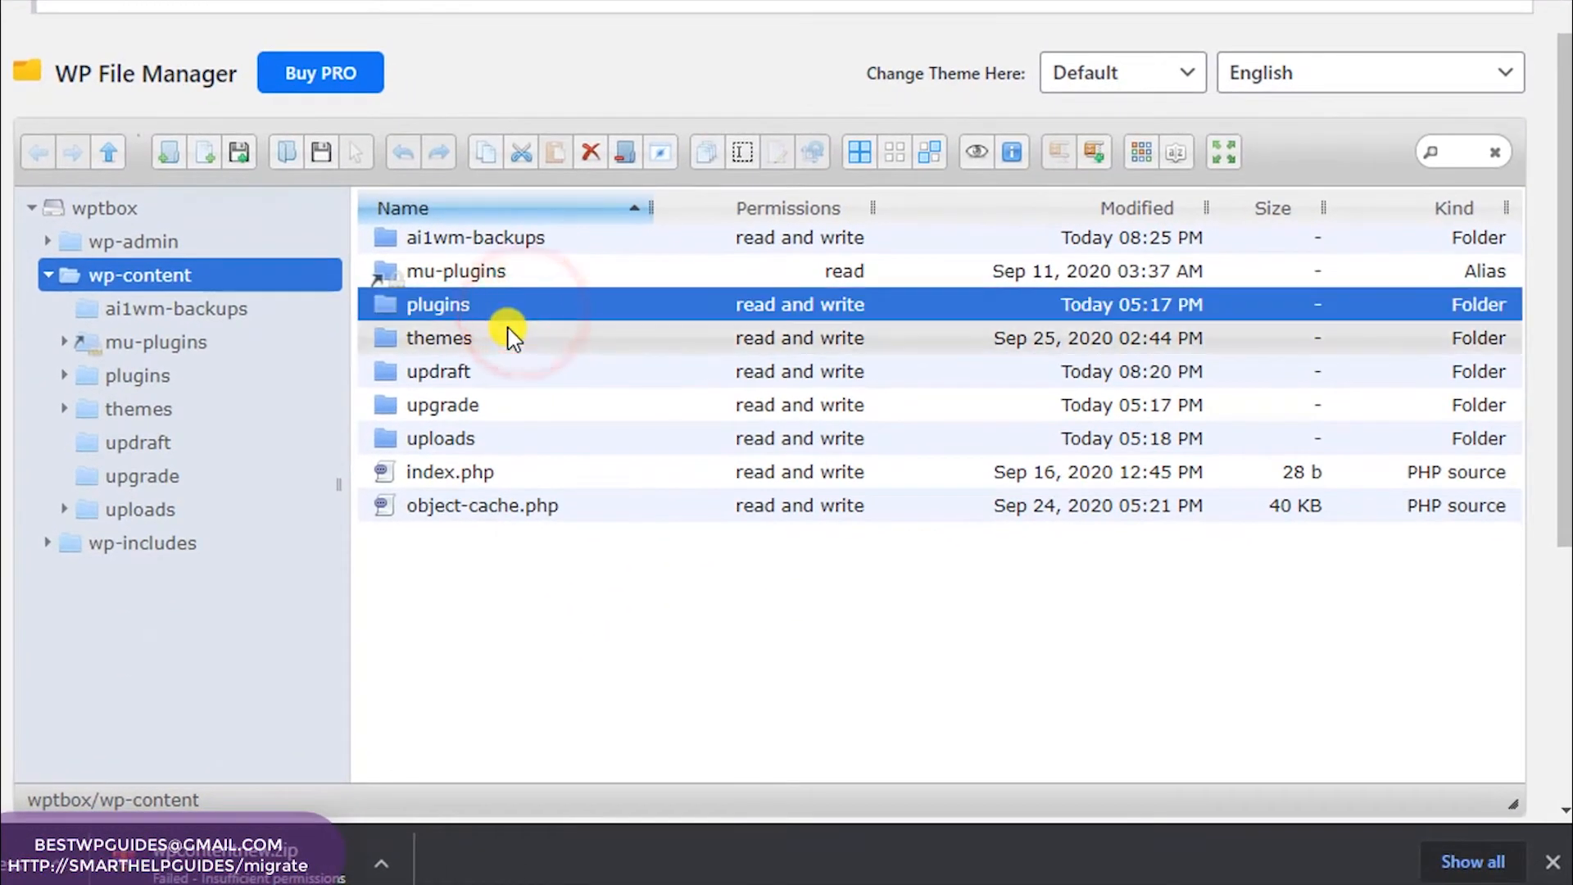
left_click(479, 338, "ctrl")
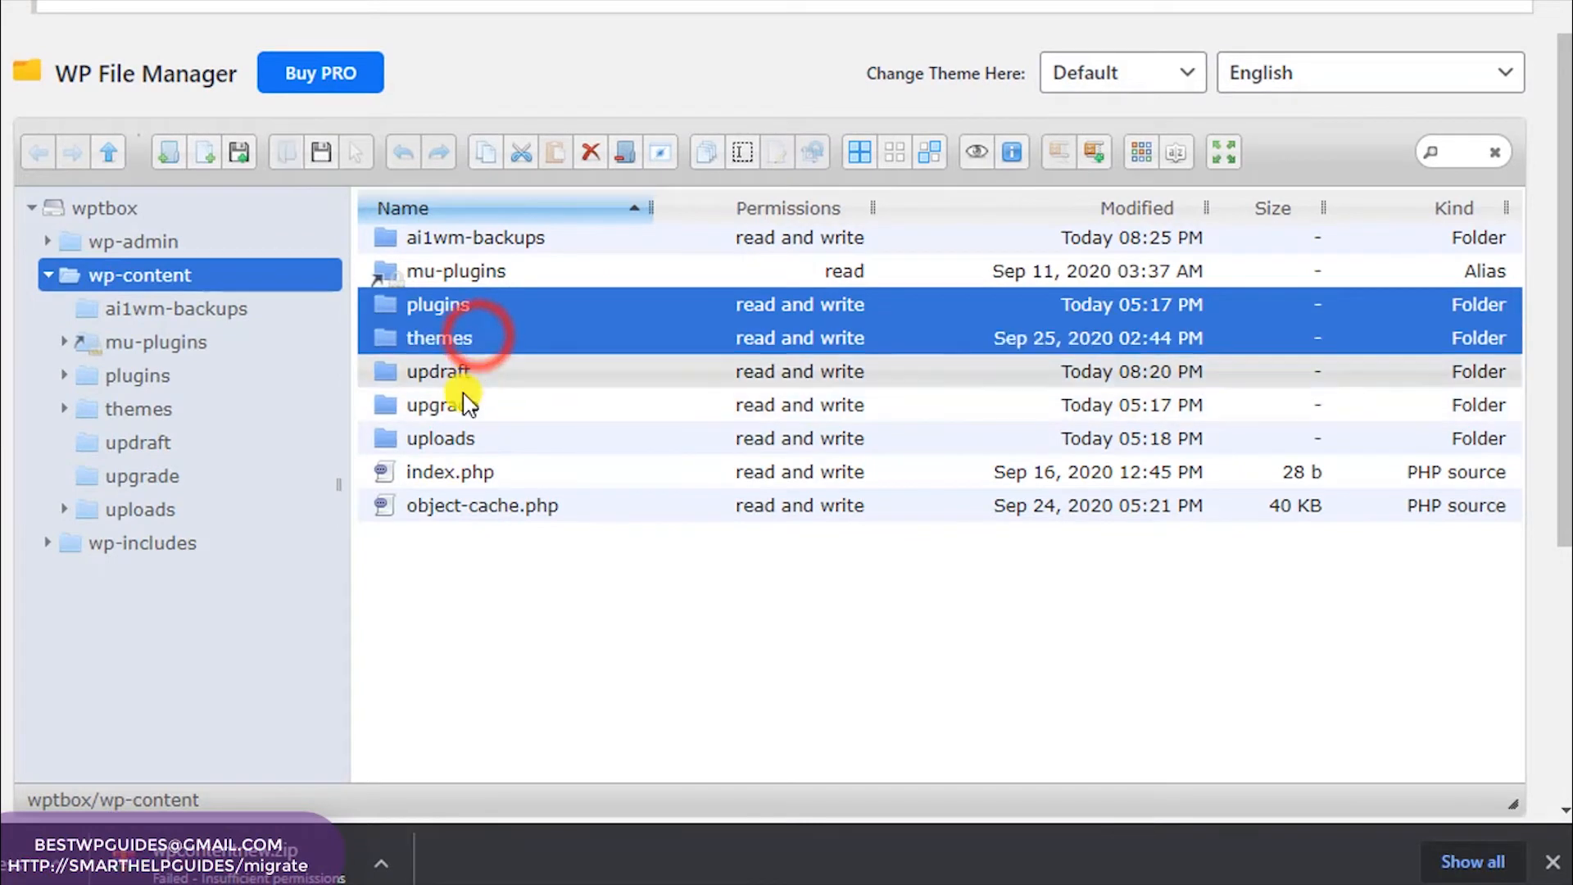
left_click(445, 440, "ctrl")
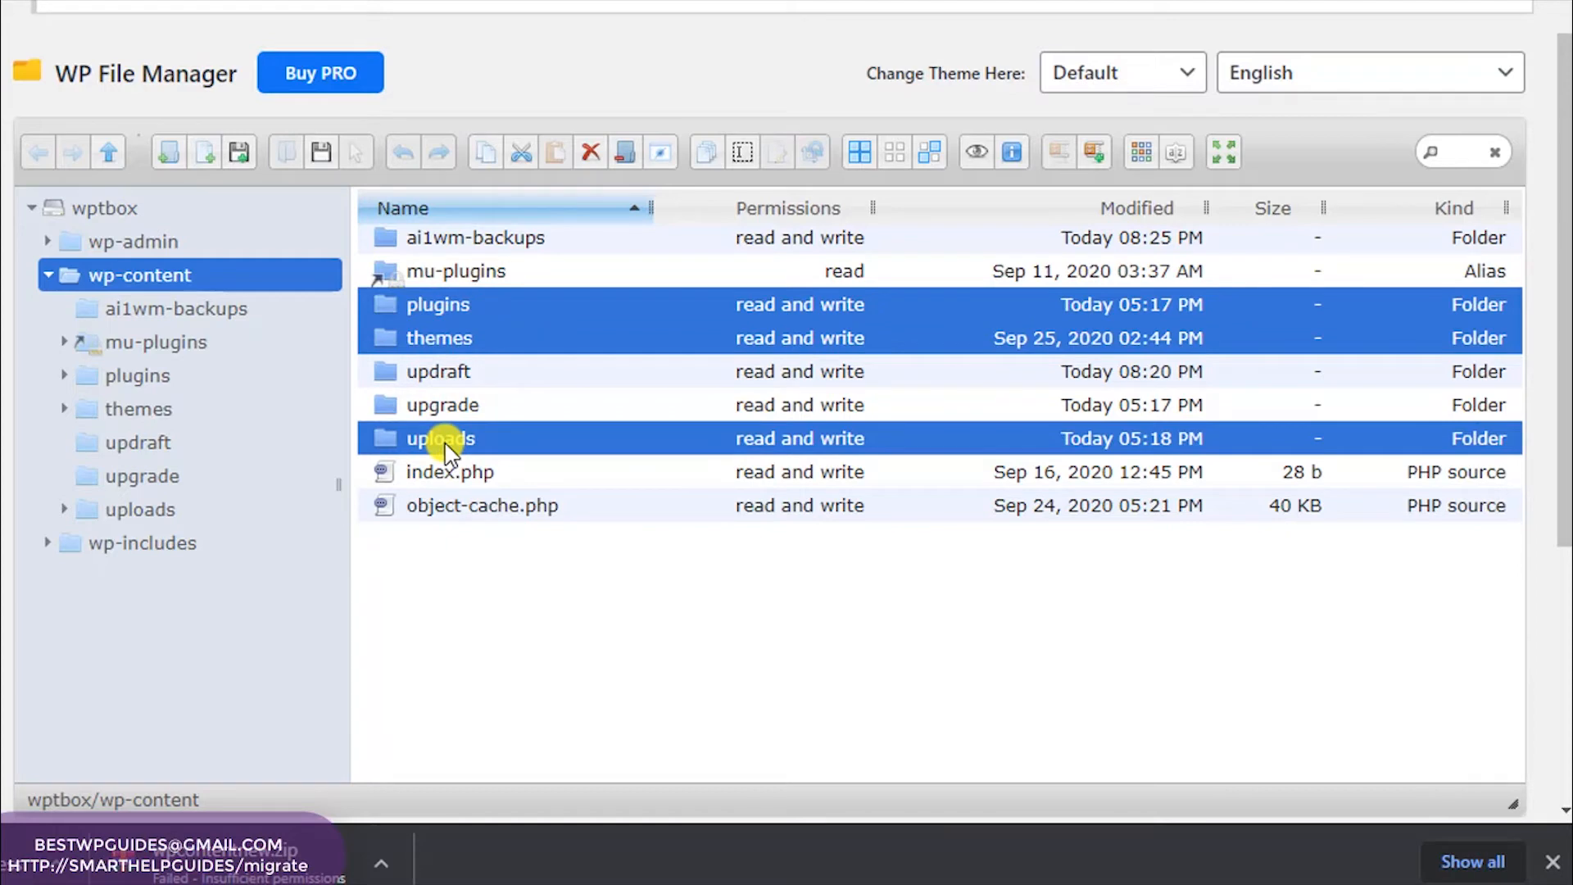
Compress the three selected folders into a ZIP archive named migrate1.zip
right_click(571, 315)
mouse_move(727, 693)
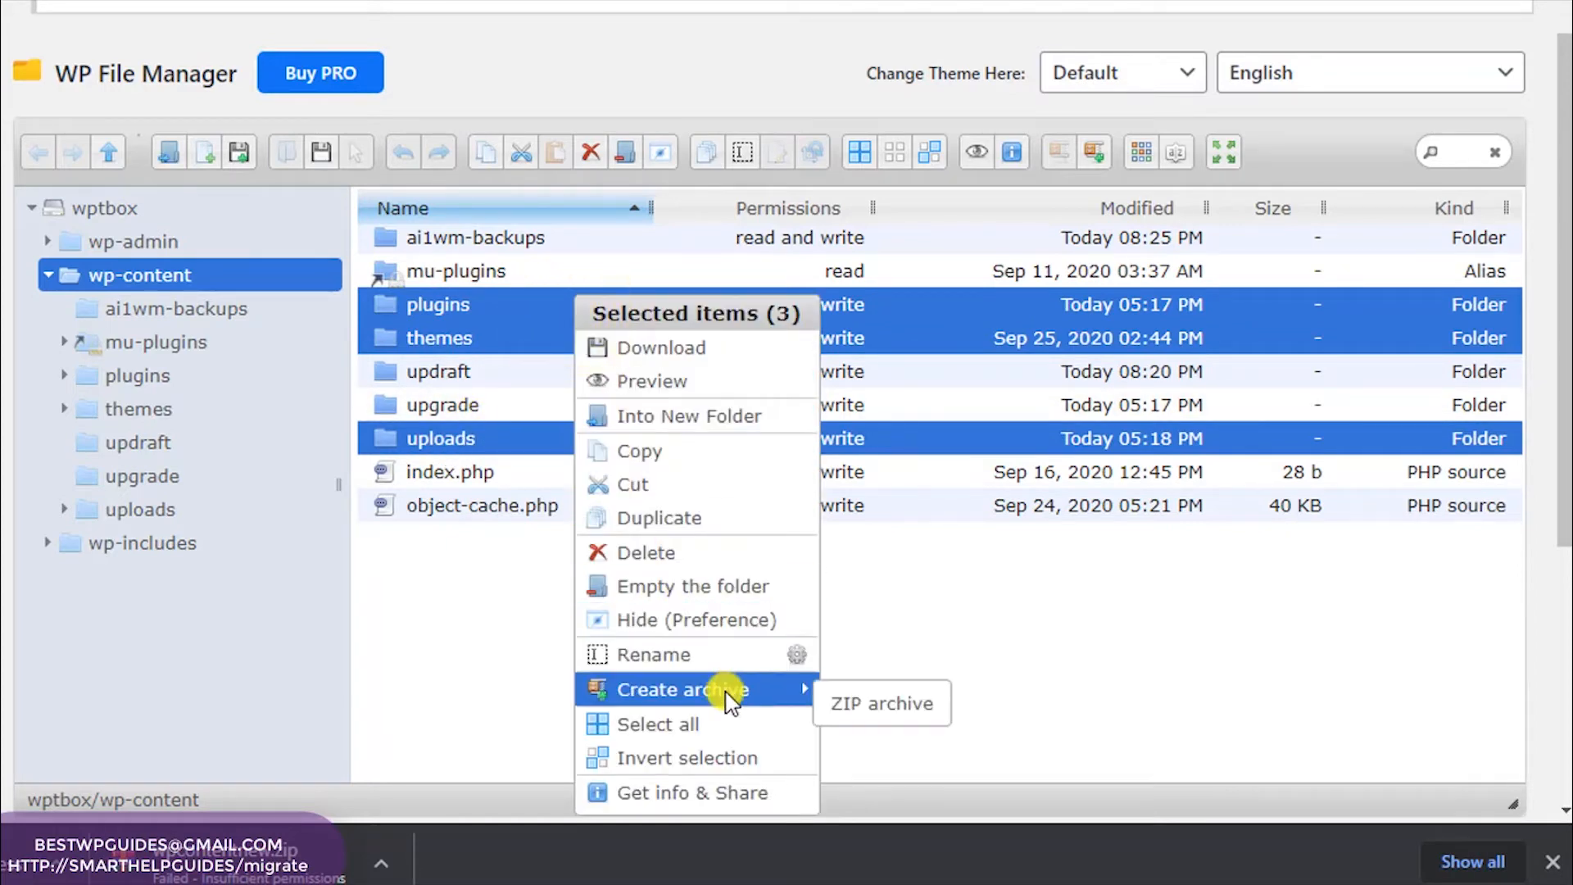
left_click(860, 706)
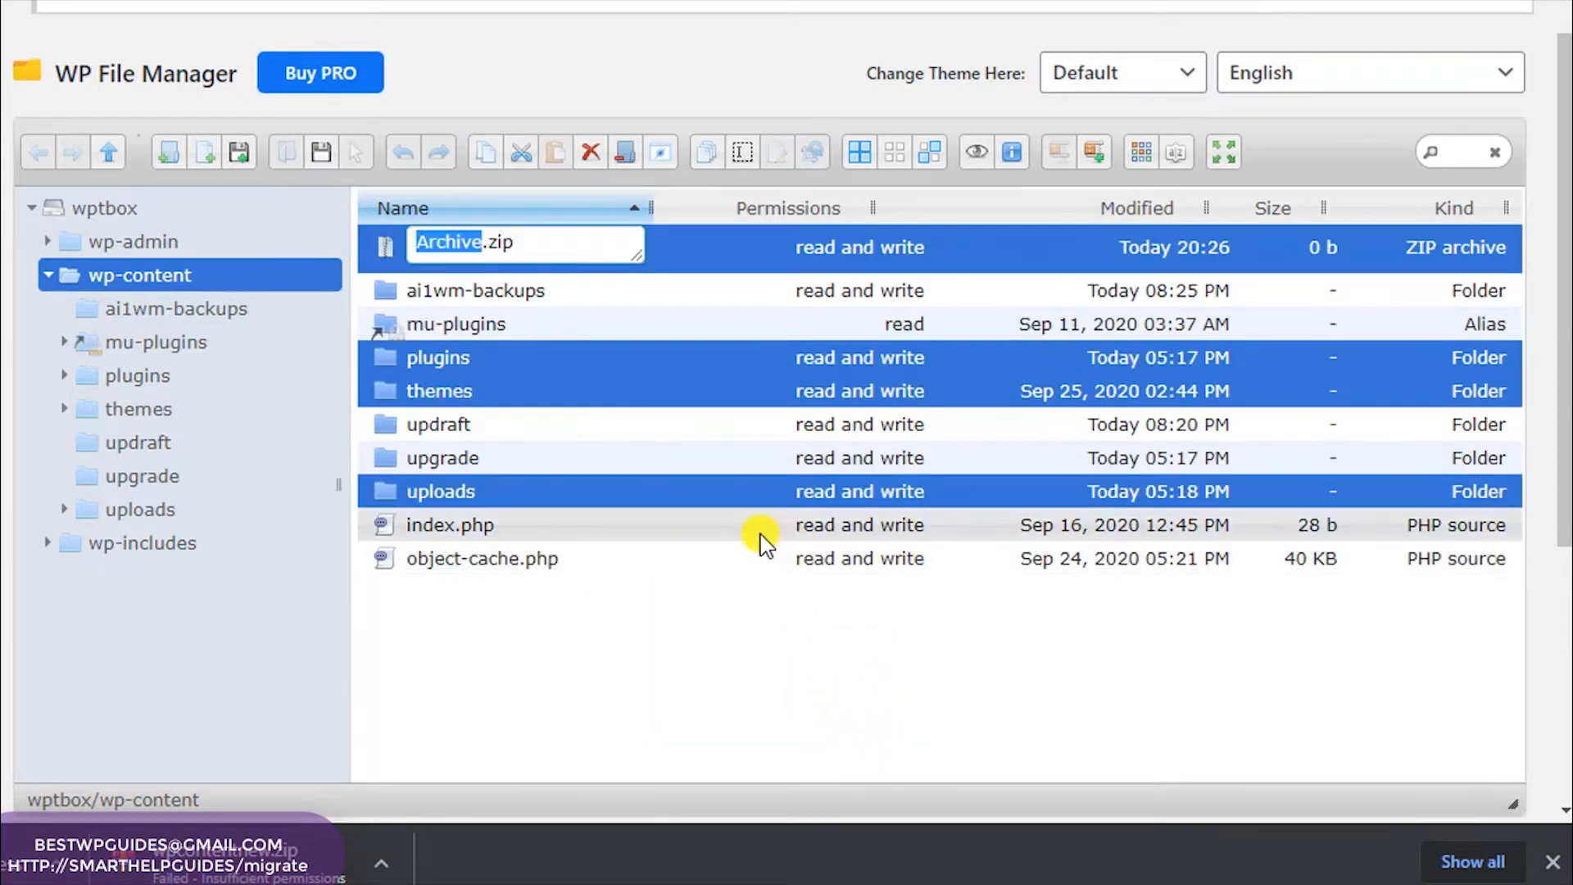
type("w")
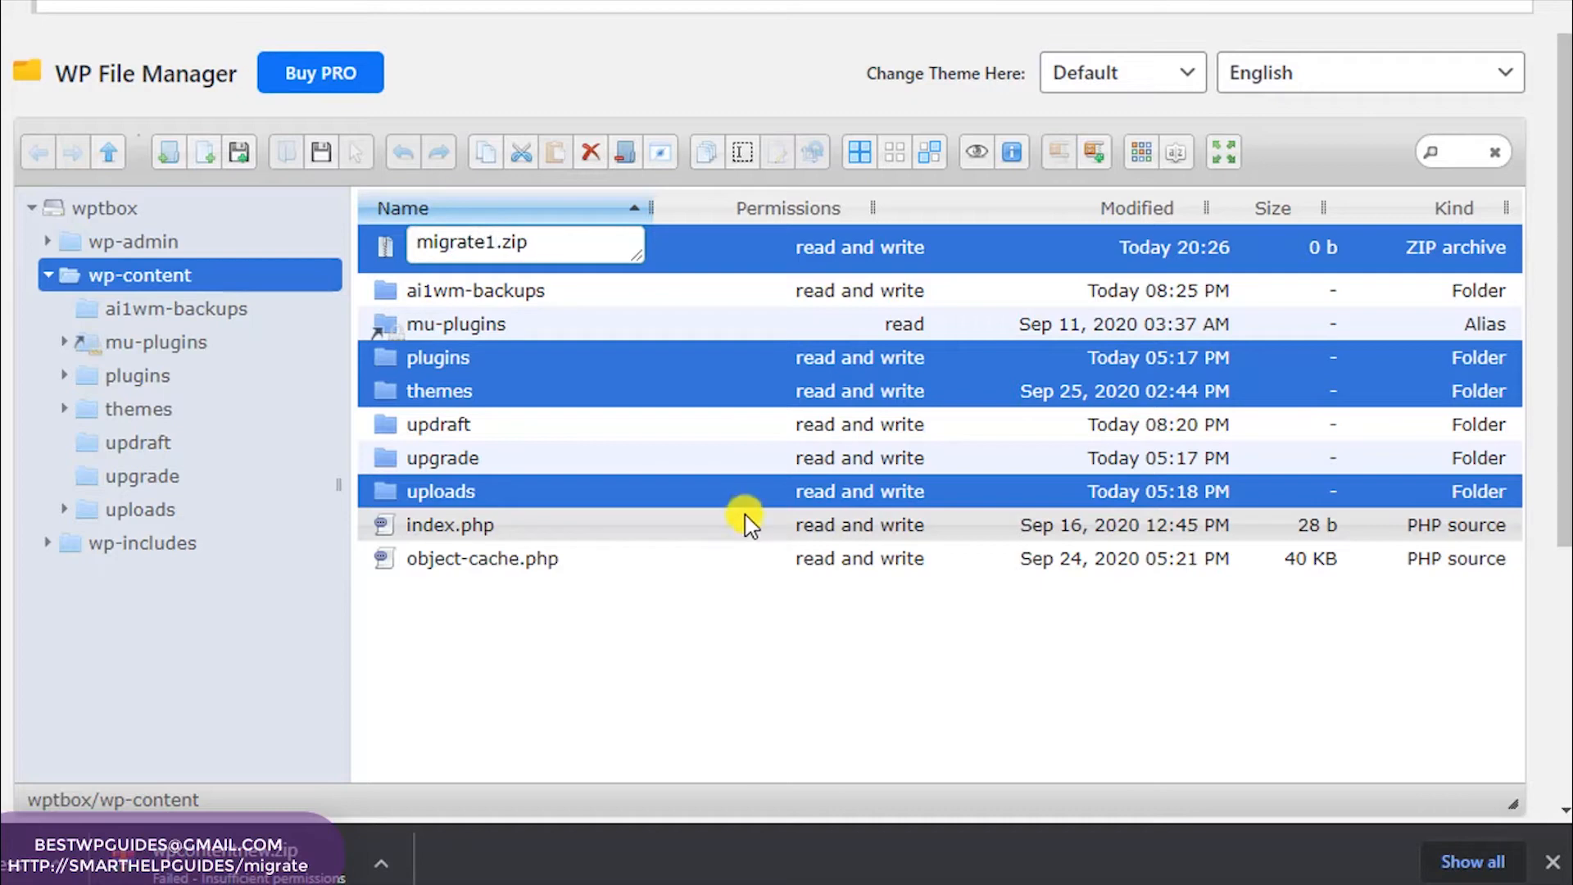
key("Return")
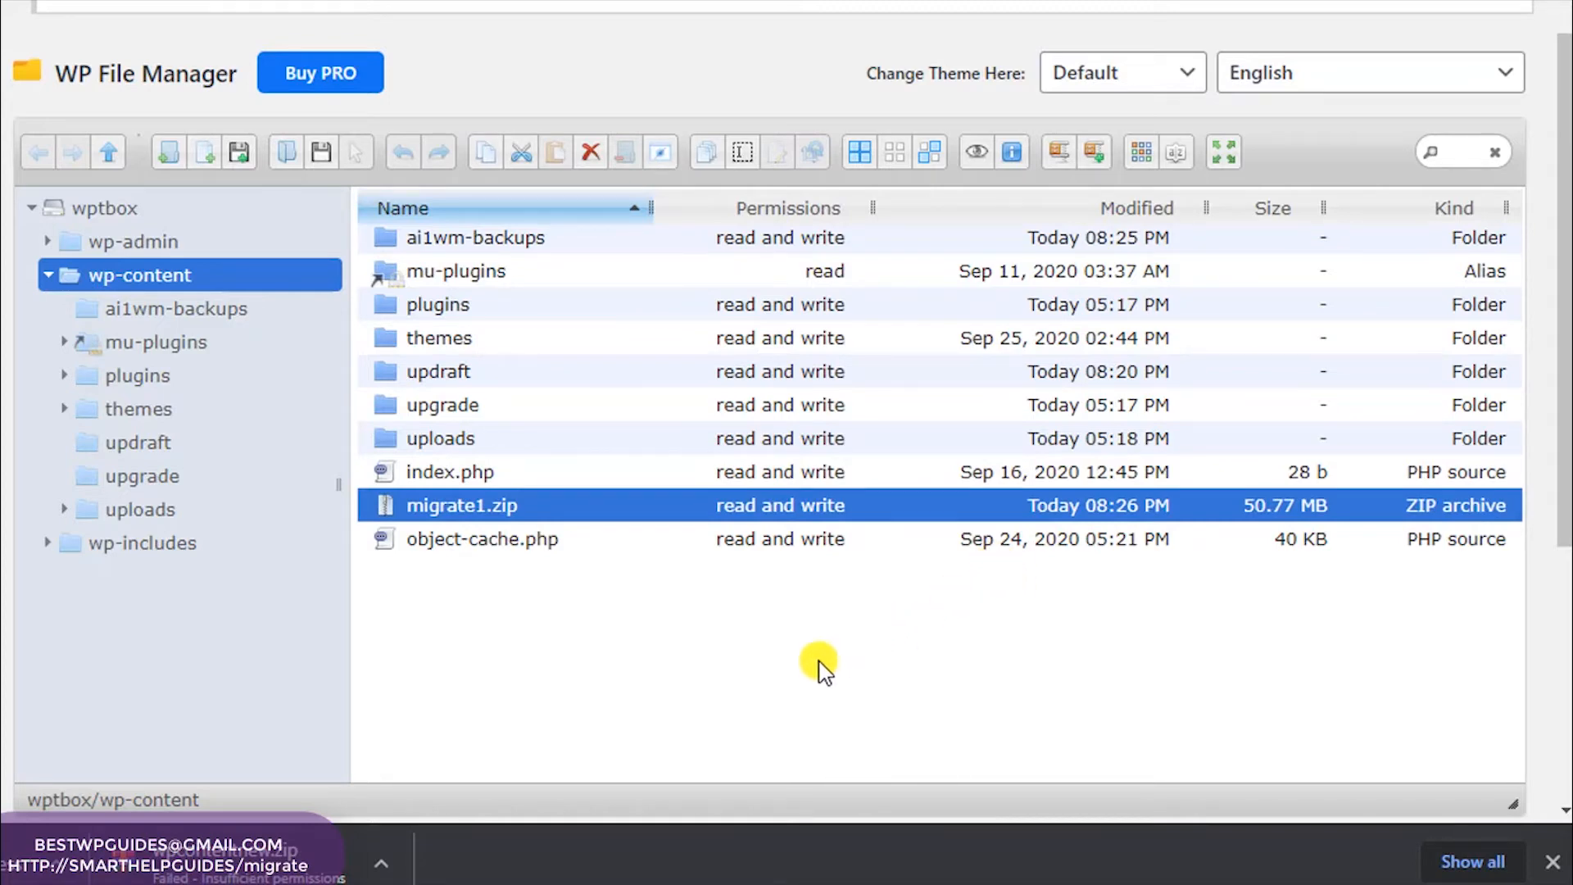
Download the migrate1.zip archive from WP File Manager to the computer
left_click(624, 641)
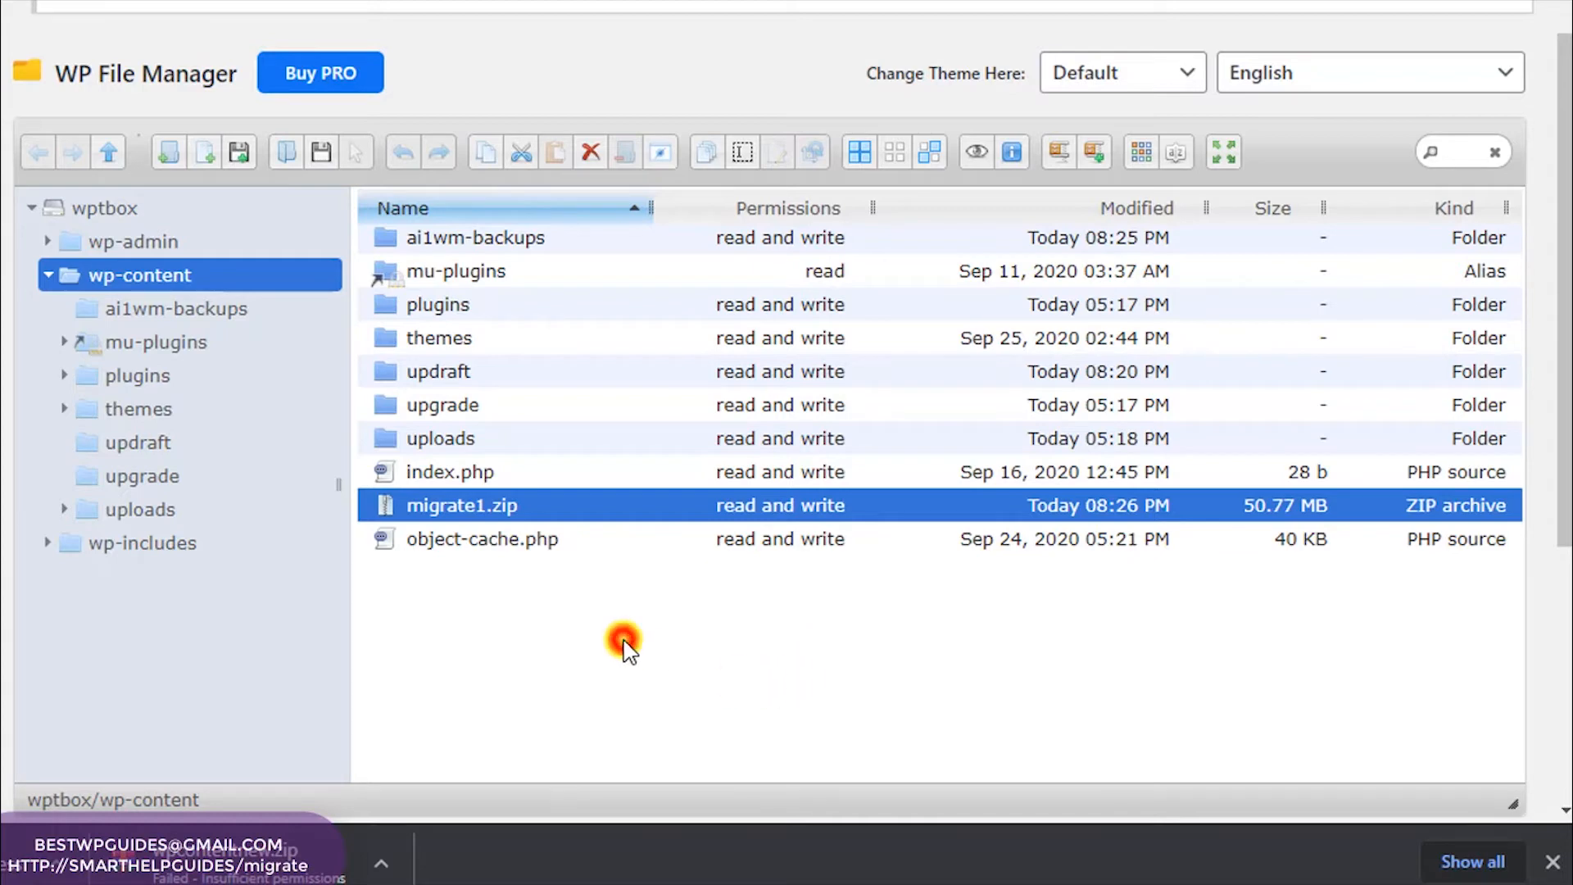
left_click(475, 651)
left_click(474, 508)
right_click(469, 502)
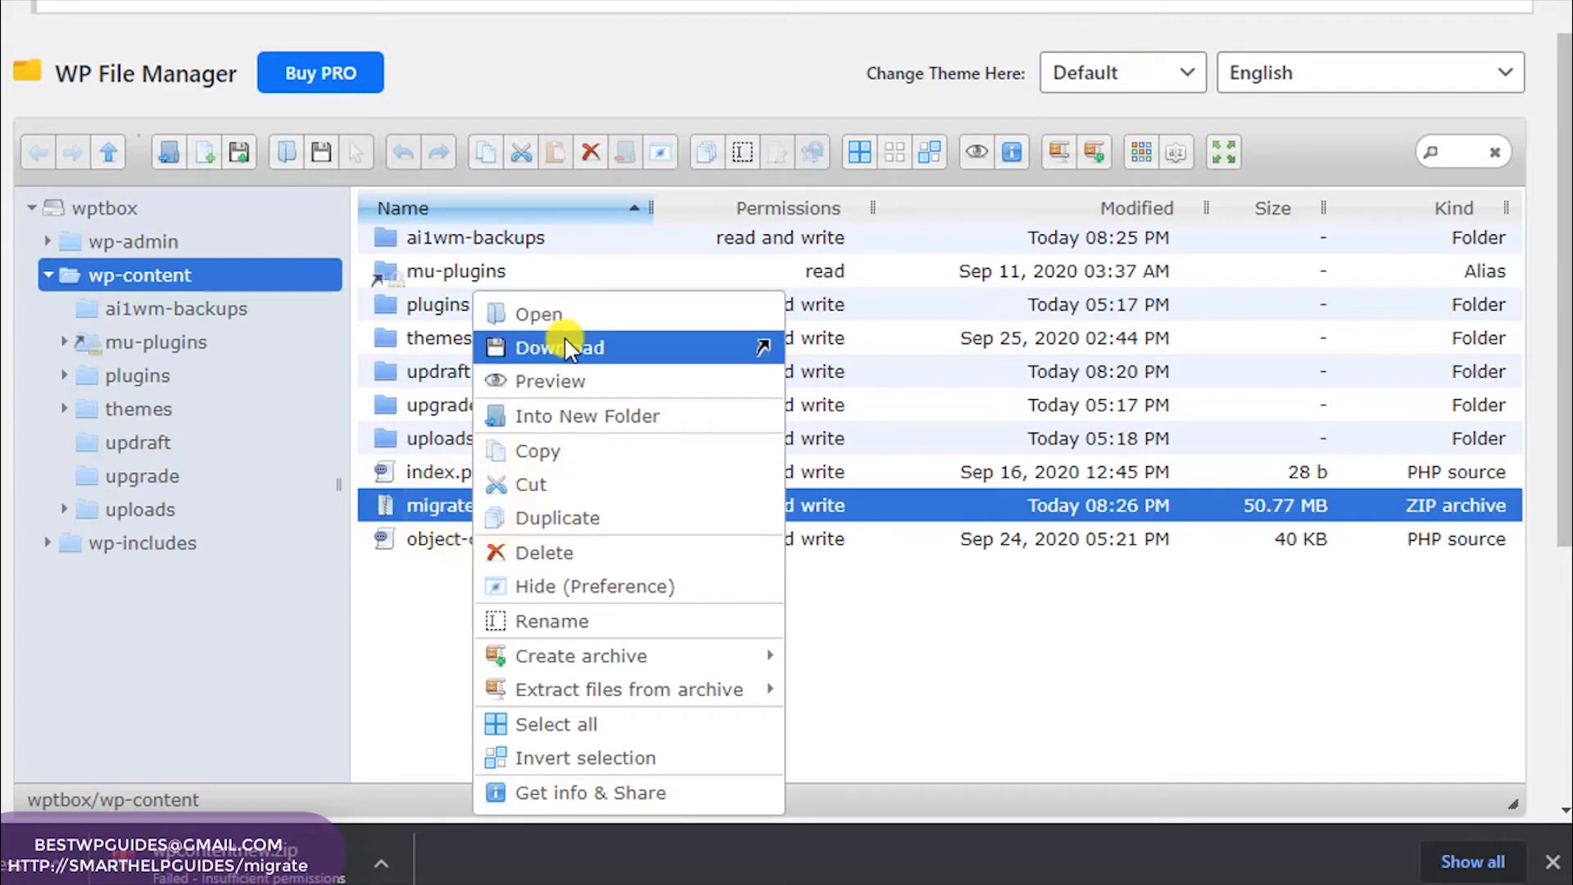
left_click(564, 344)
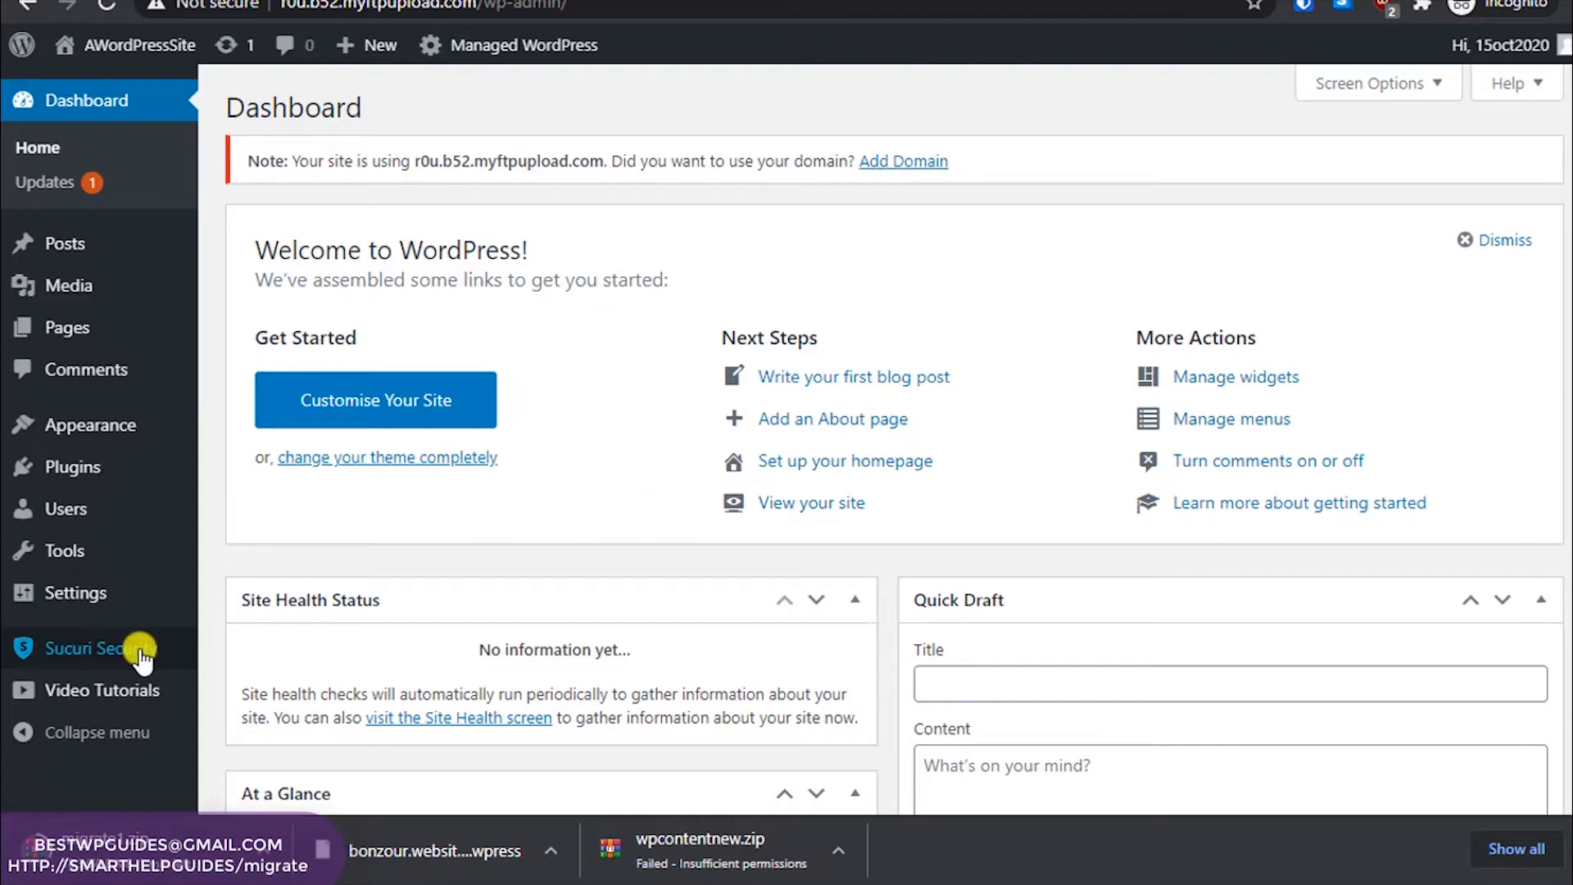
Search the plugin directory for 'all' and install All-in-One WP Migration on the new site
mouse_move(95, 497)
mouse_move(115, 464)
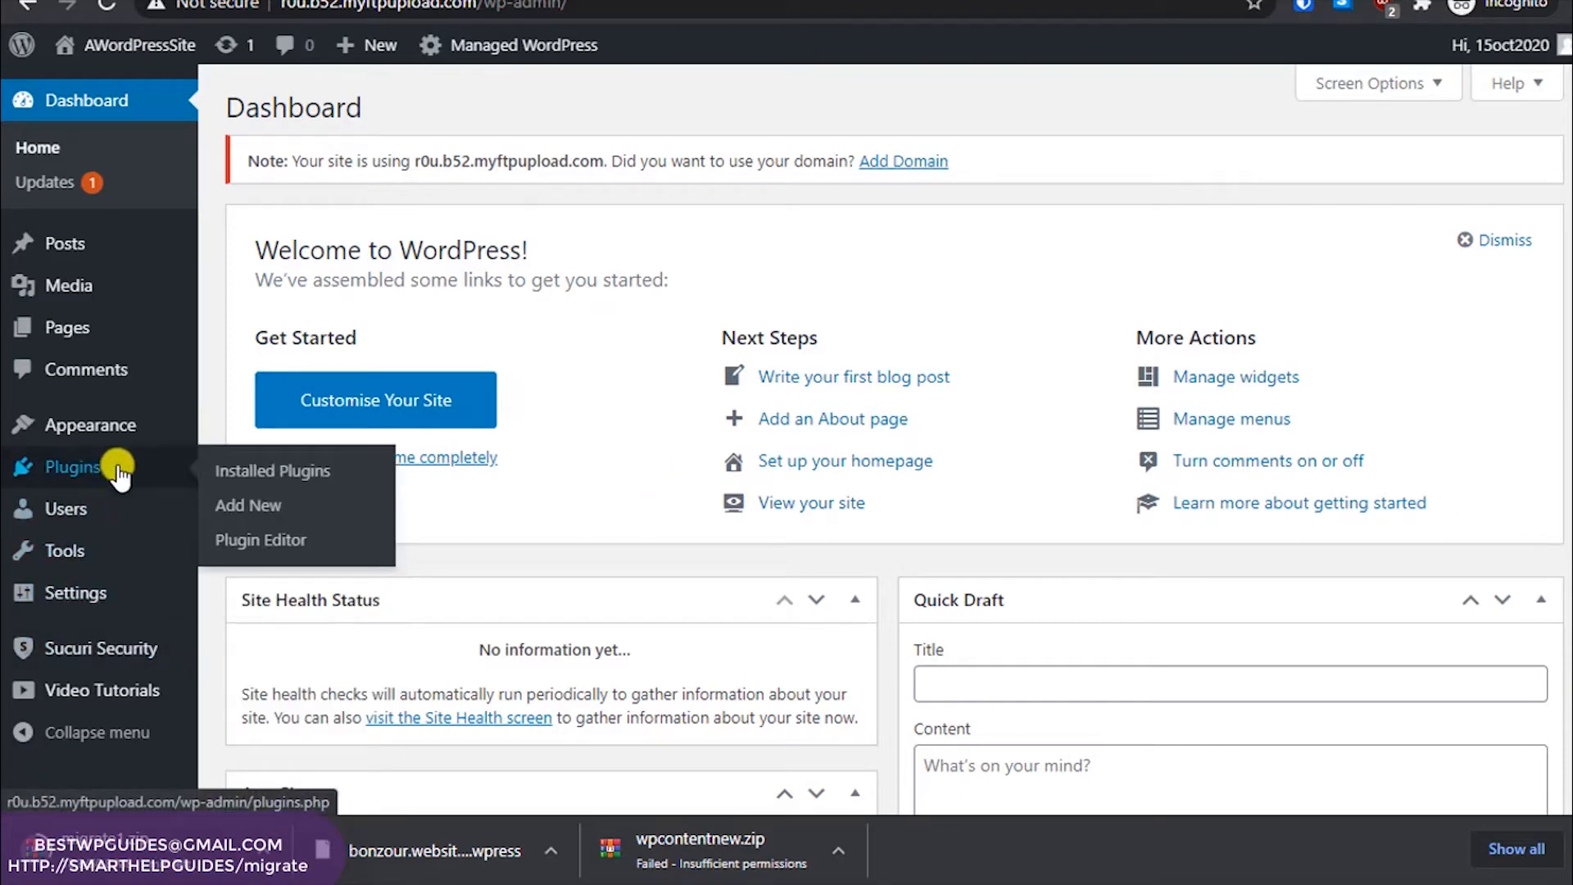
left_click(234, 500)
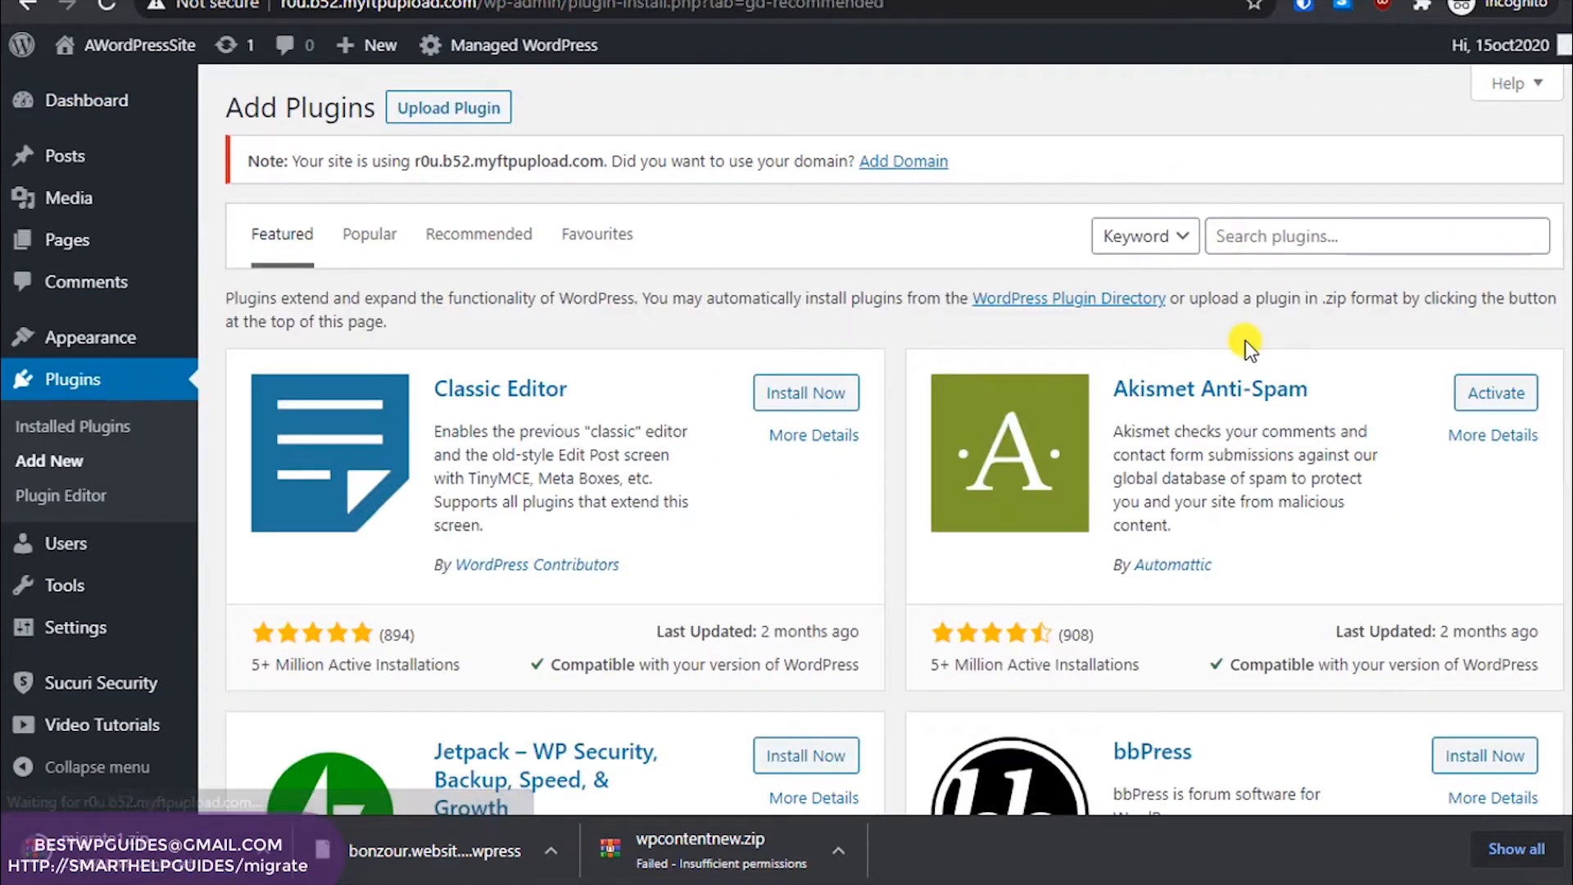
left_click(1311, 255)
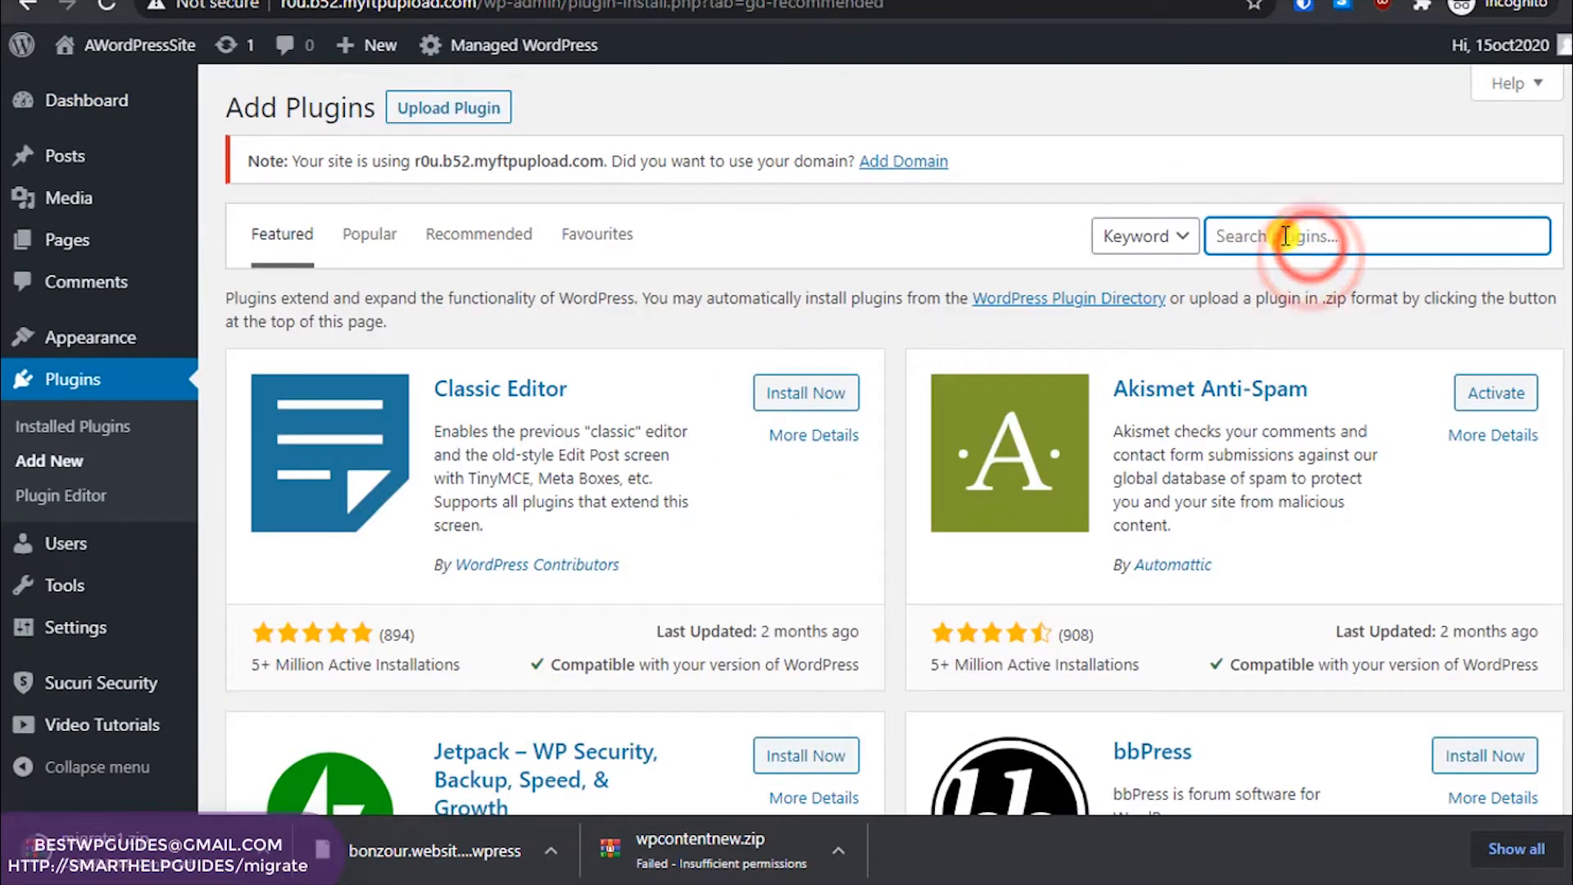
type("all in one")
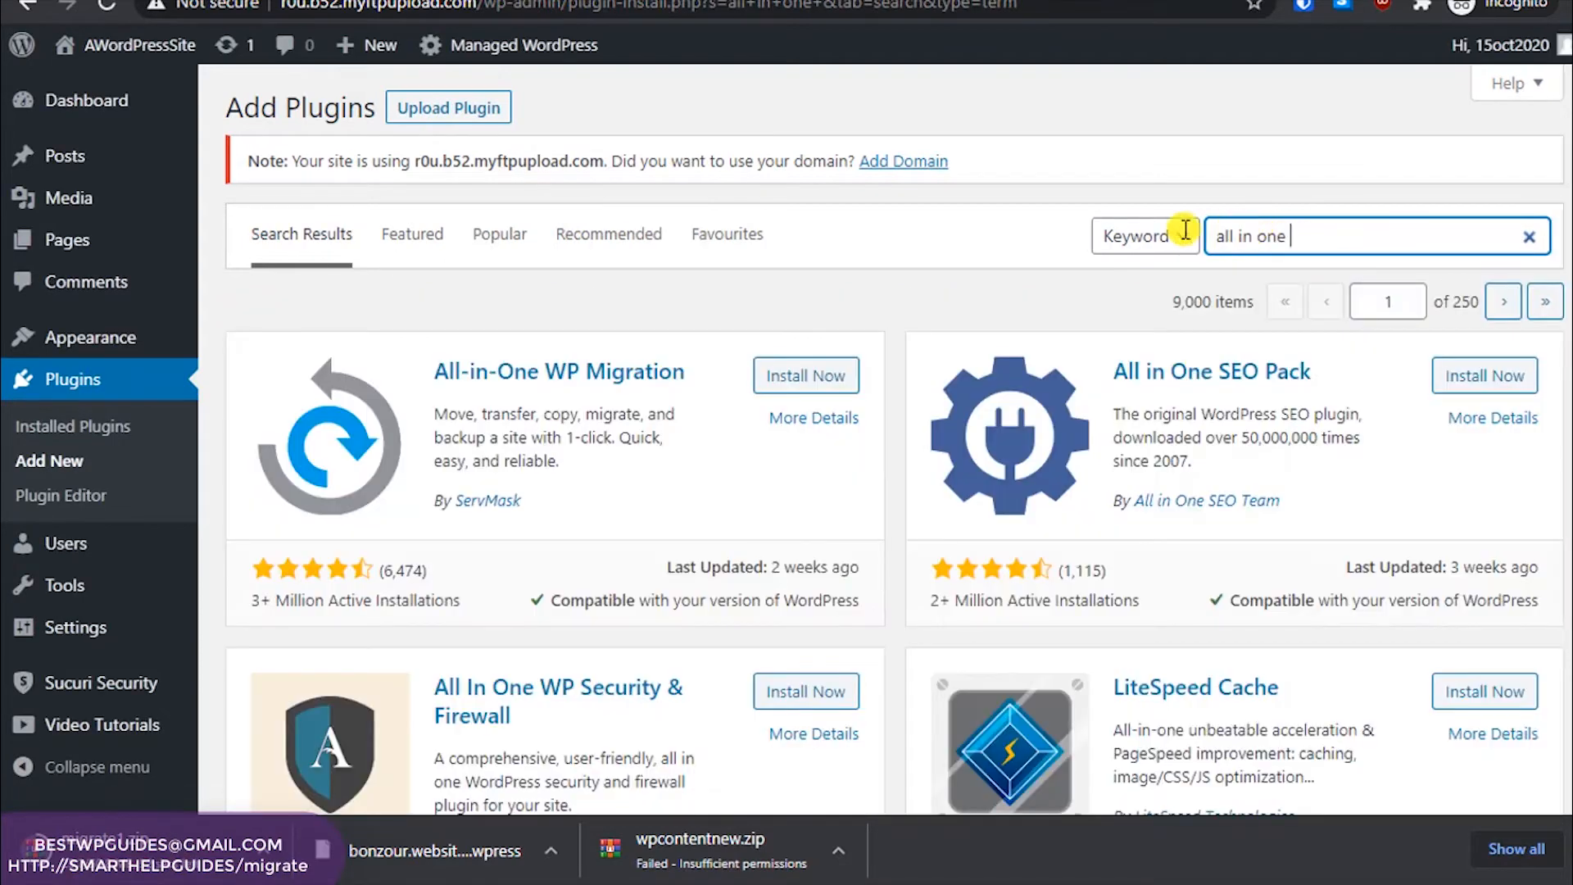
left_click(815, 370)
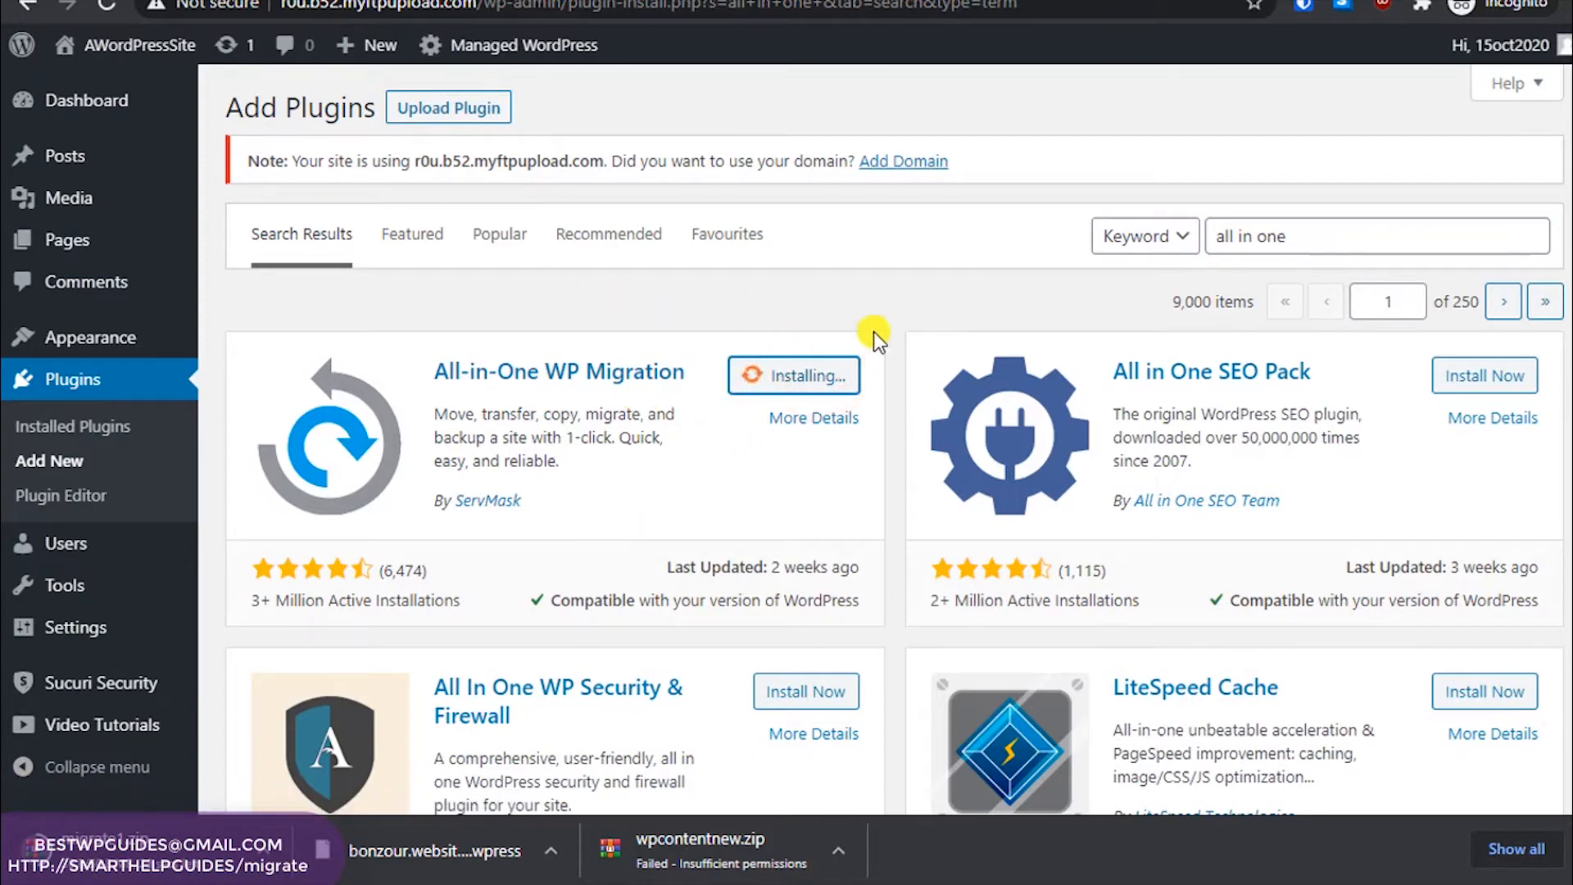
Activate All-in-One WP Migration and go to its Import Site page
scroll(835, 368, "down", 1)
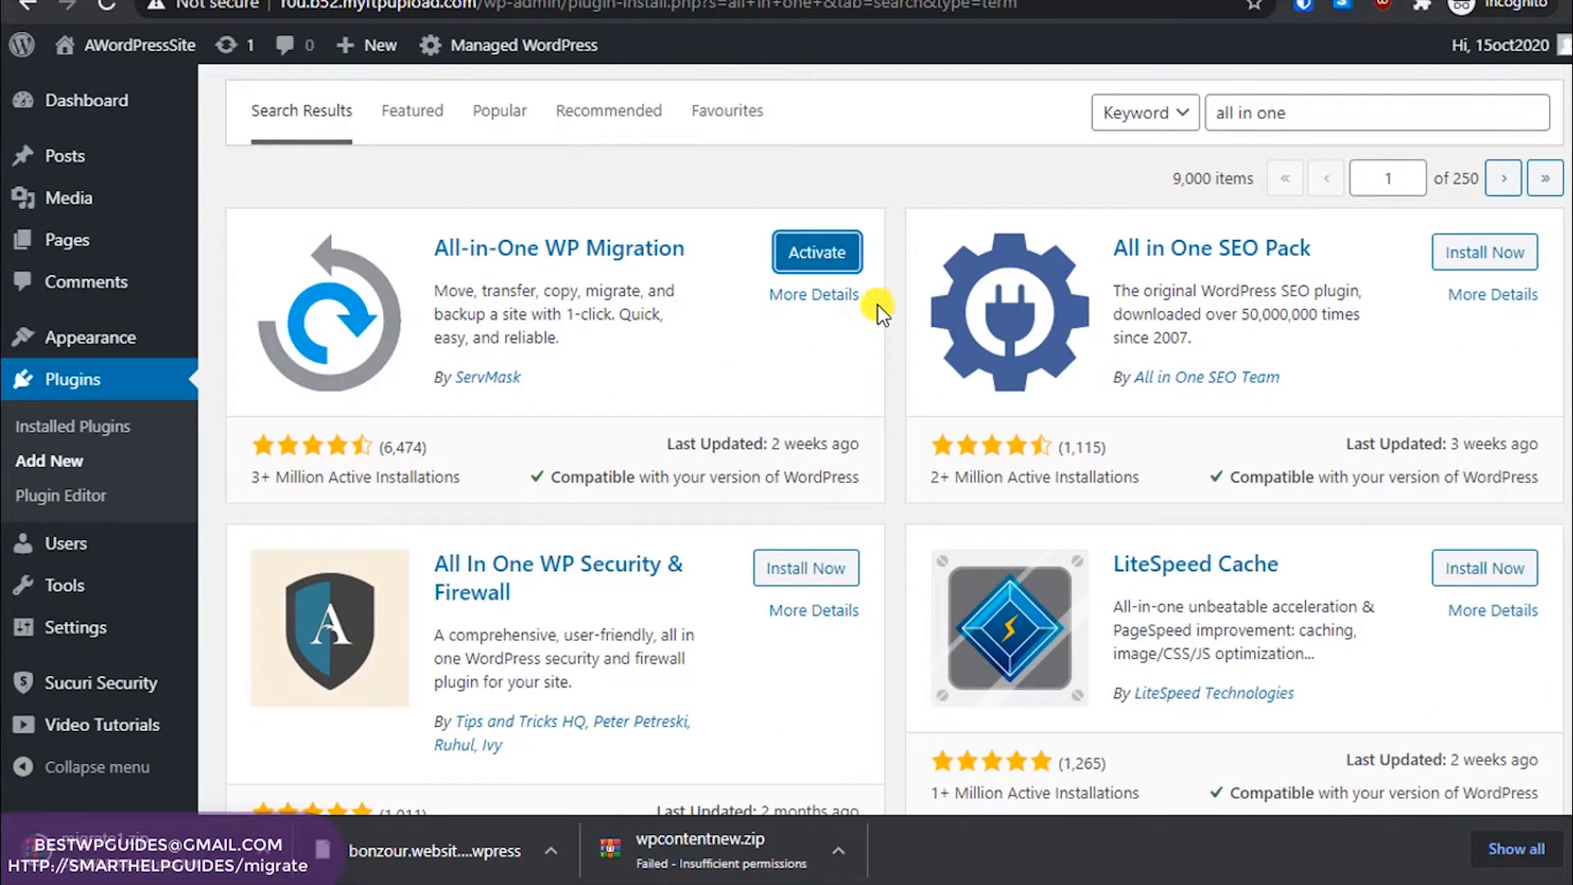
left_click(822, 252)
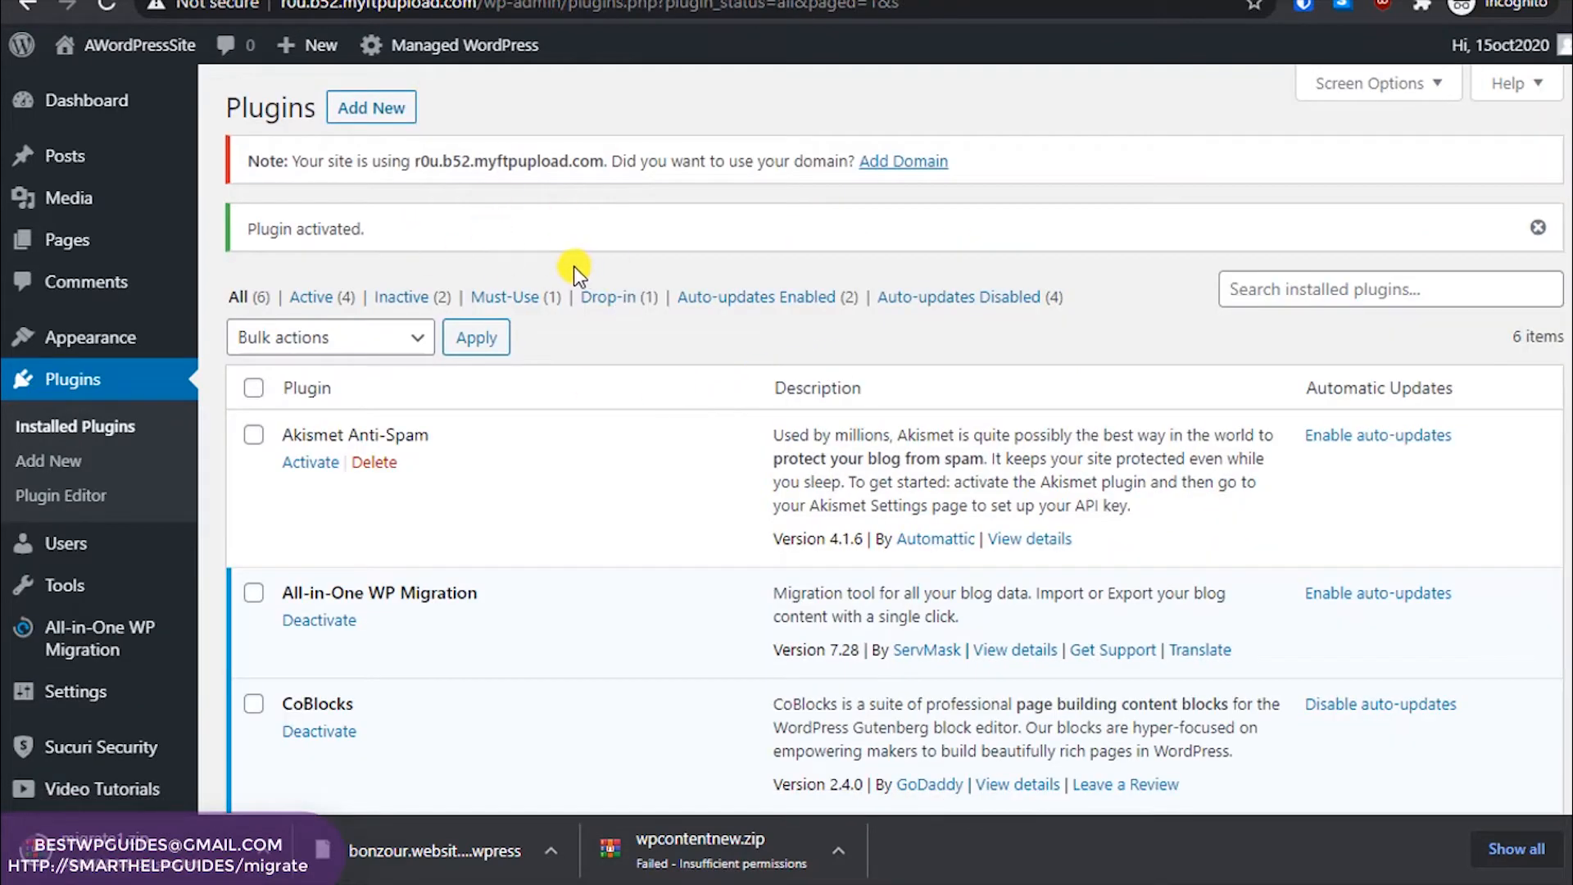
scroll(570, 407, "down", 5)
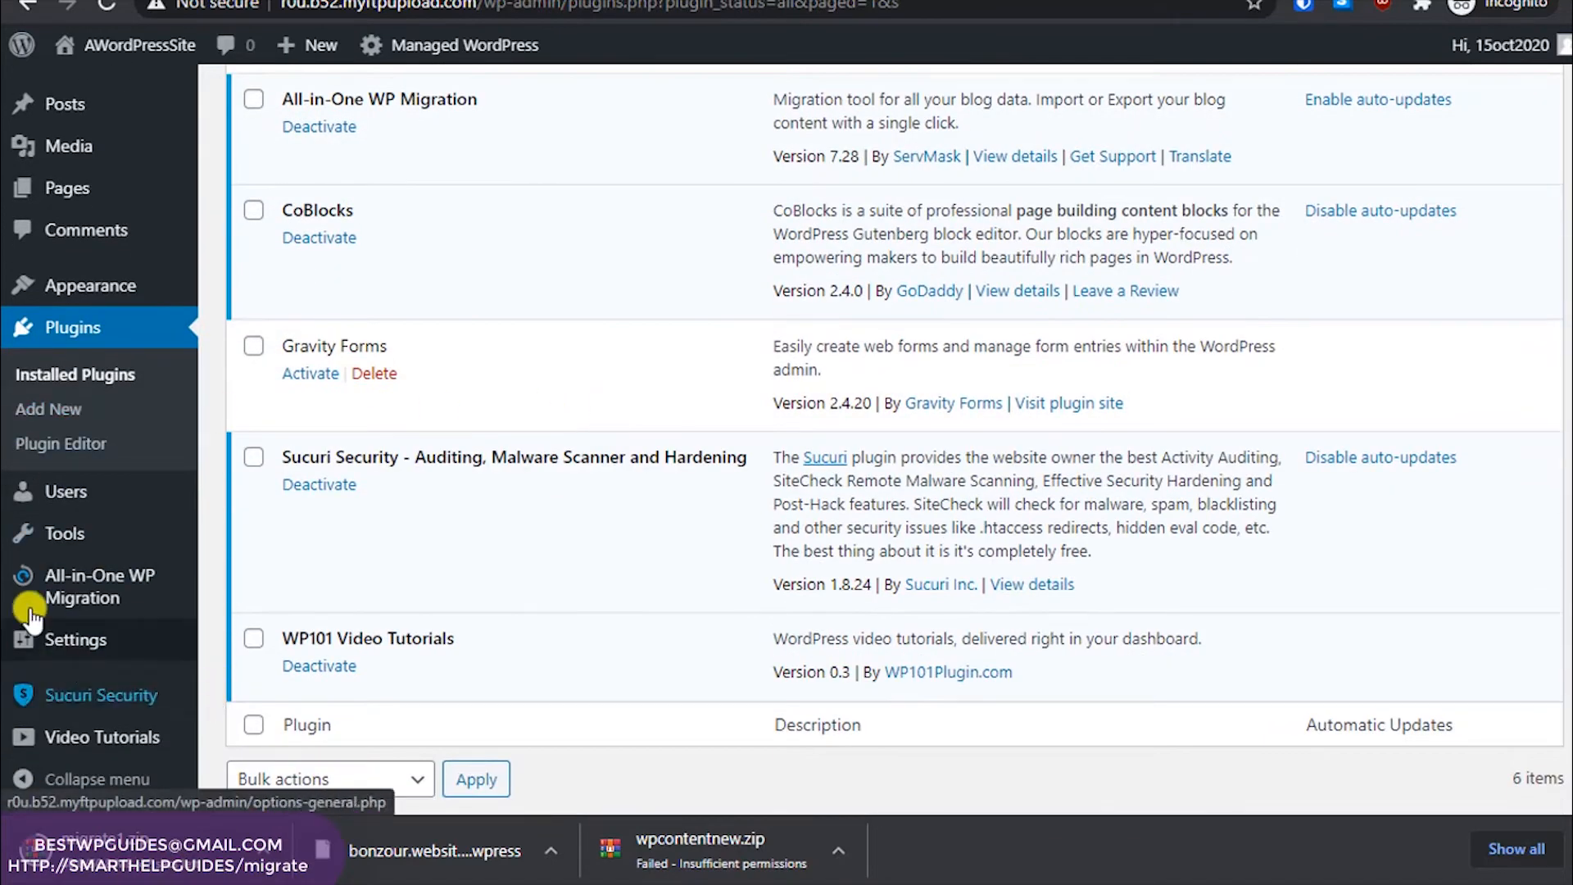
mouse_move(65, 594)
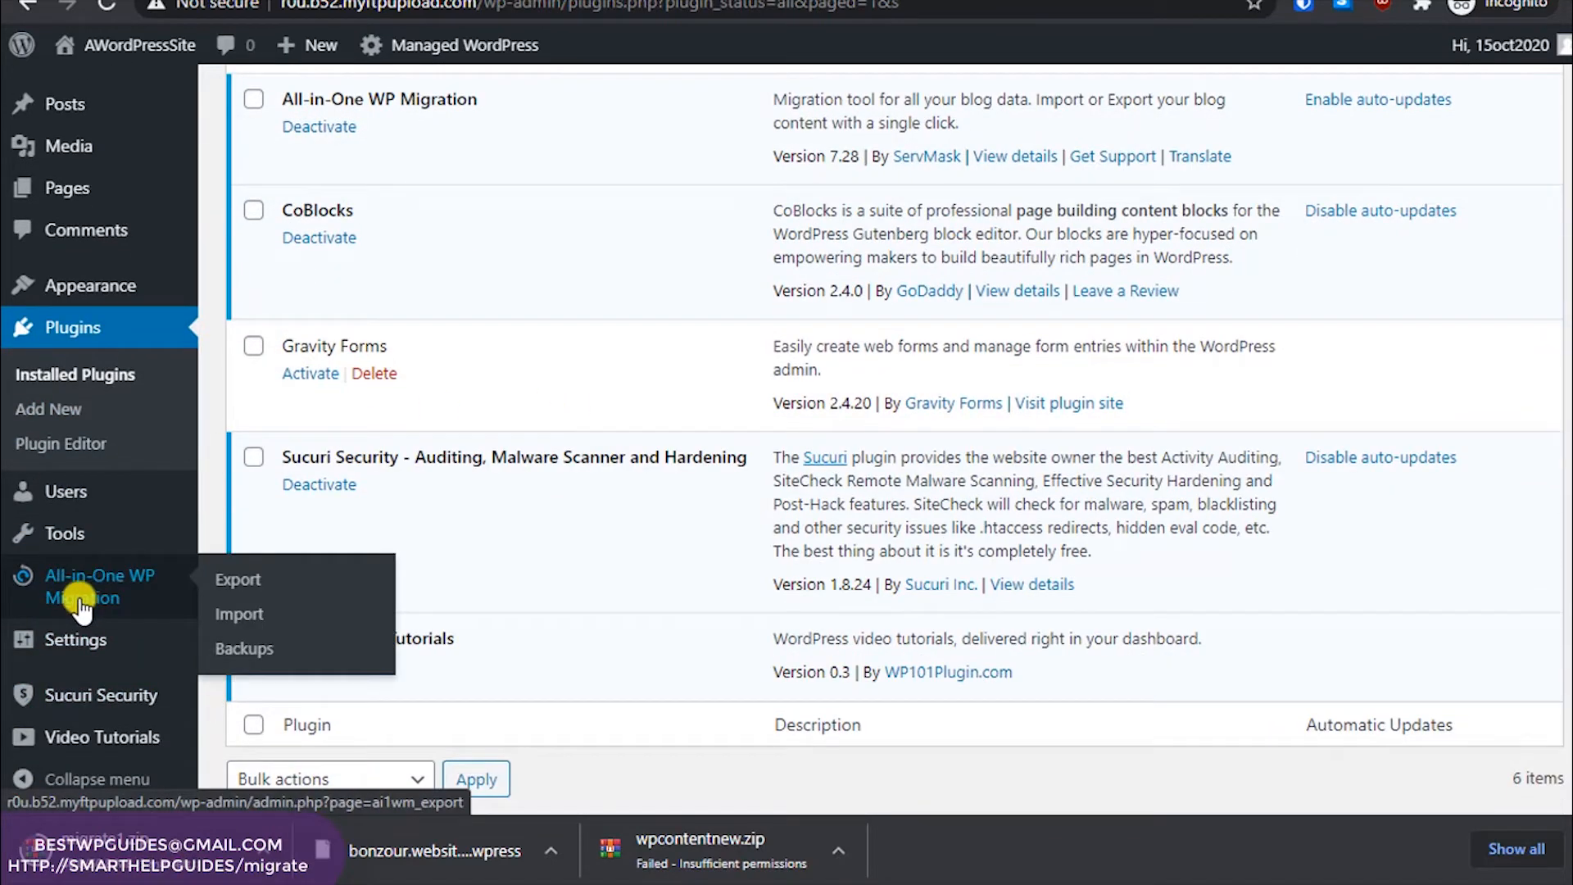
left_click(233, 616)
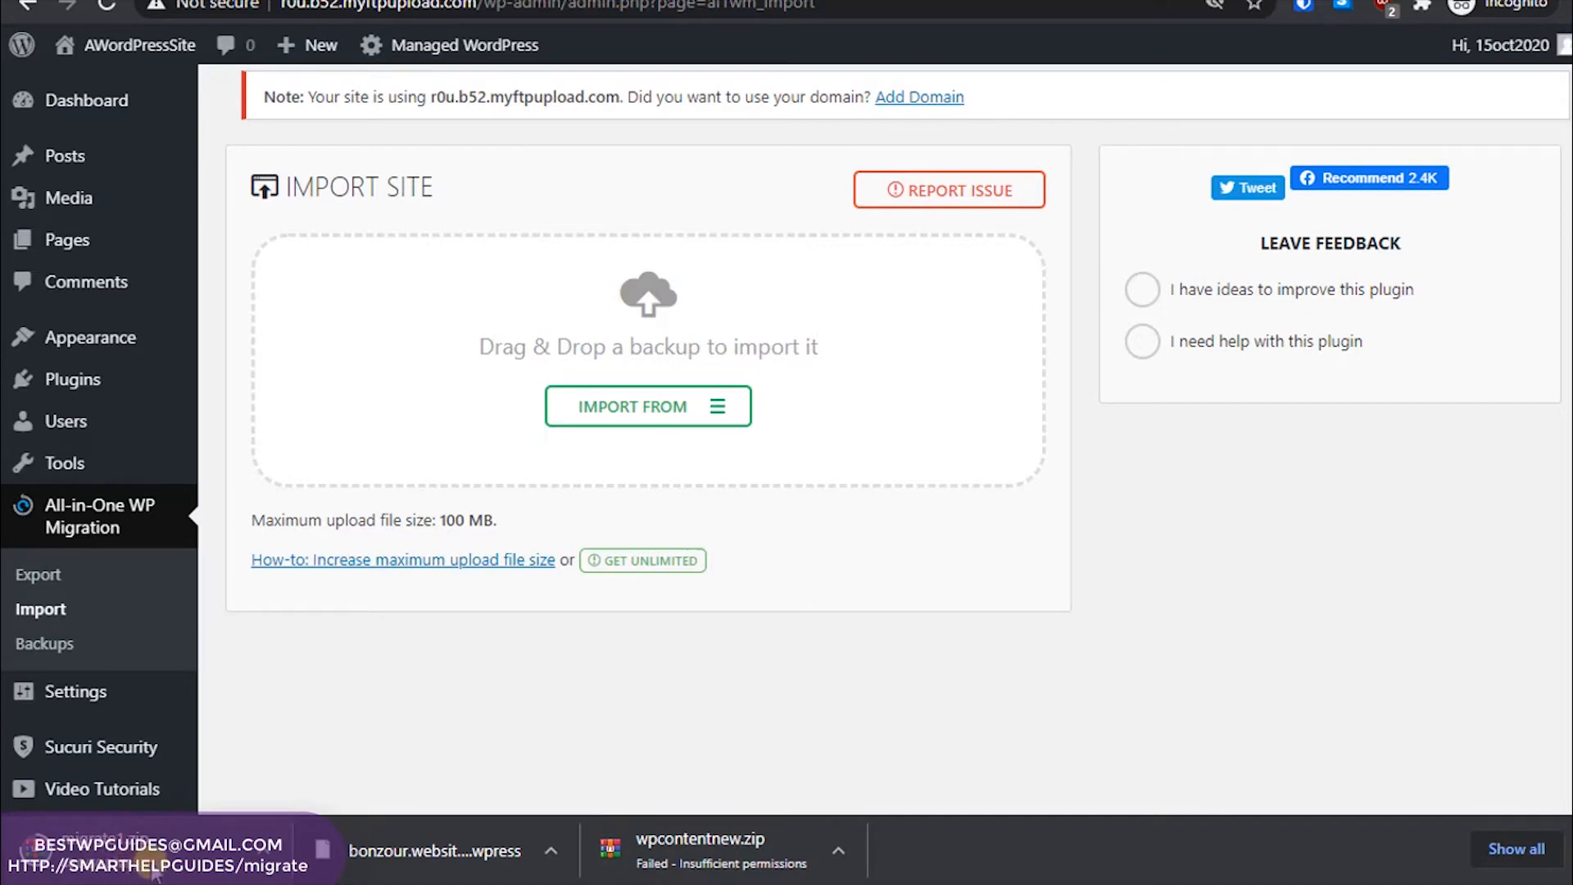
Open the downloaded migrate1.zip in WinRAR, which reports an unexpected end of archive
scroll(600, 729, "down", 1)
scroll(600, 729, "up", 1)
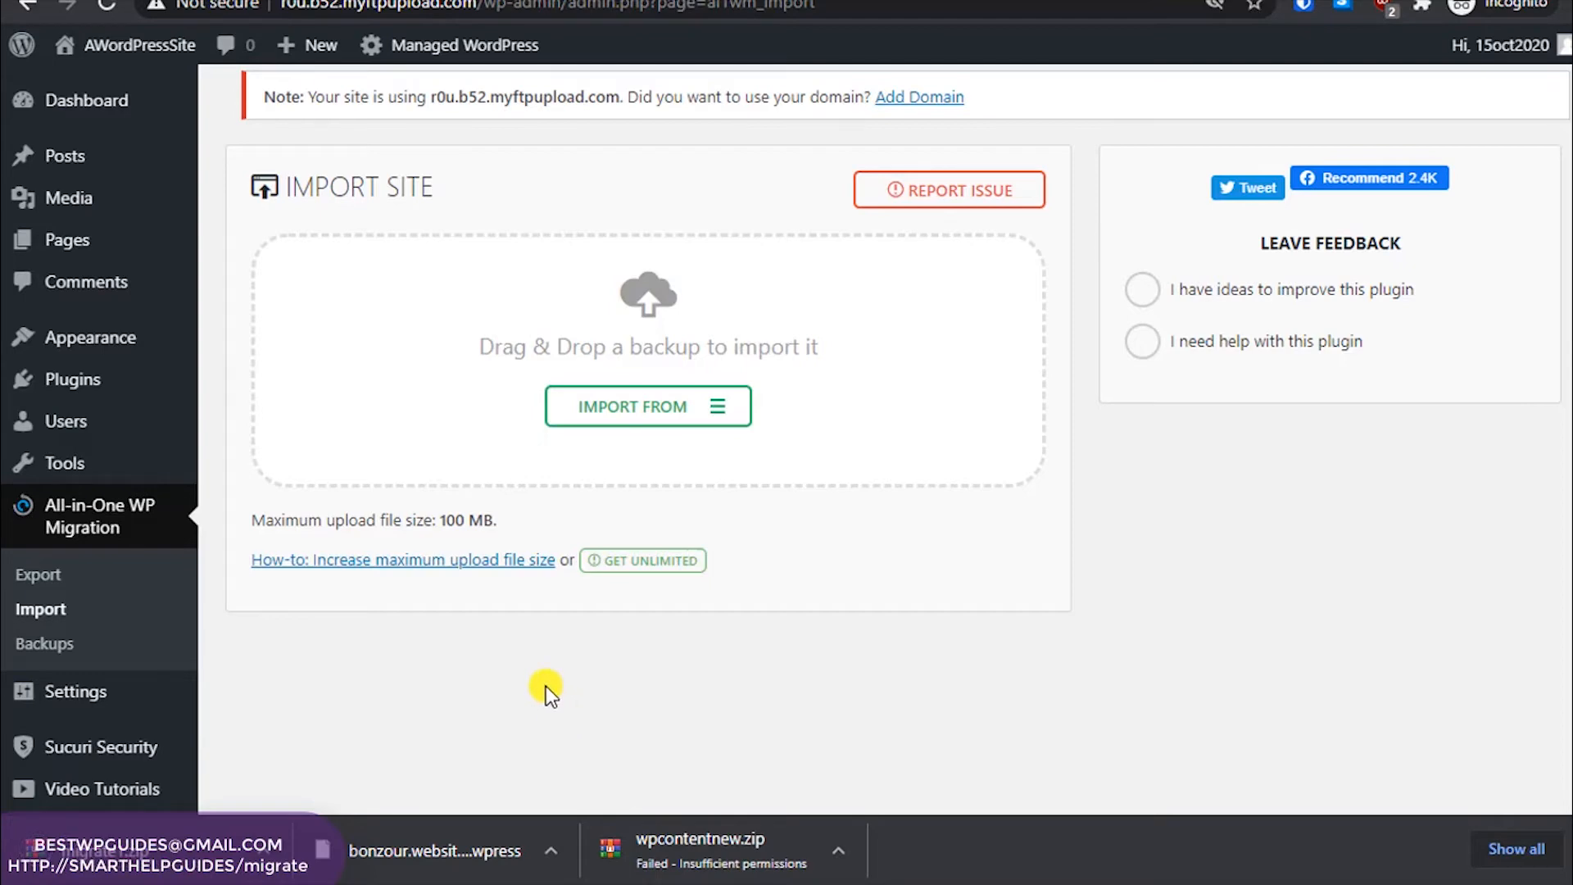
left_click_drag(123, 852, 152, 844)
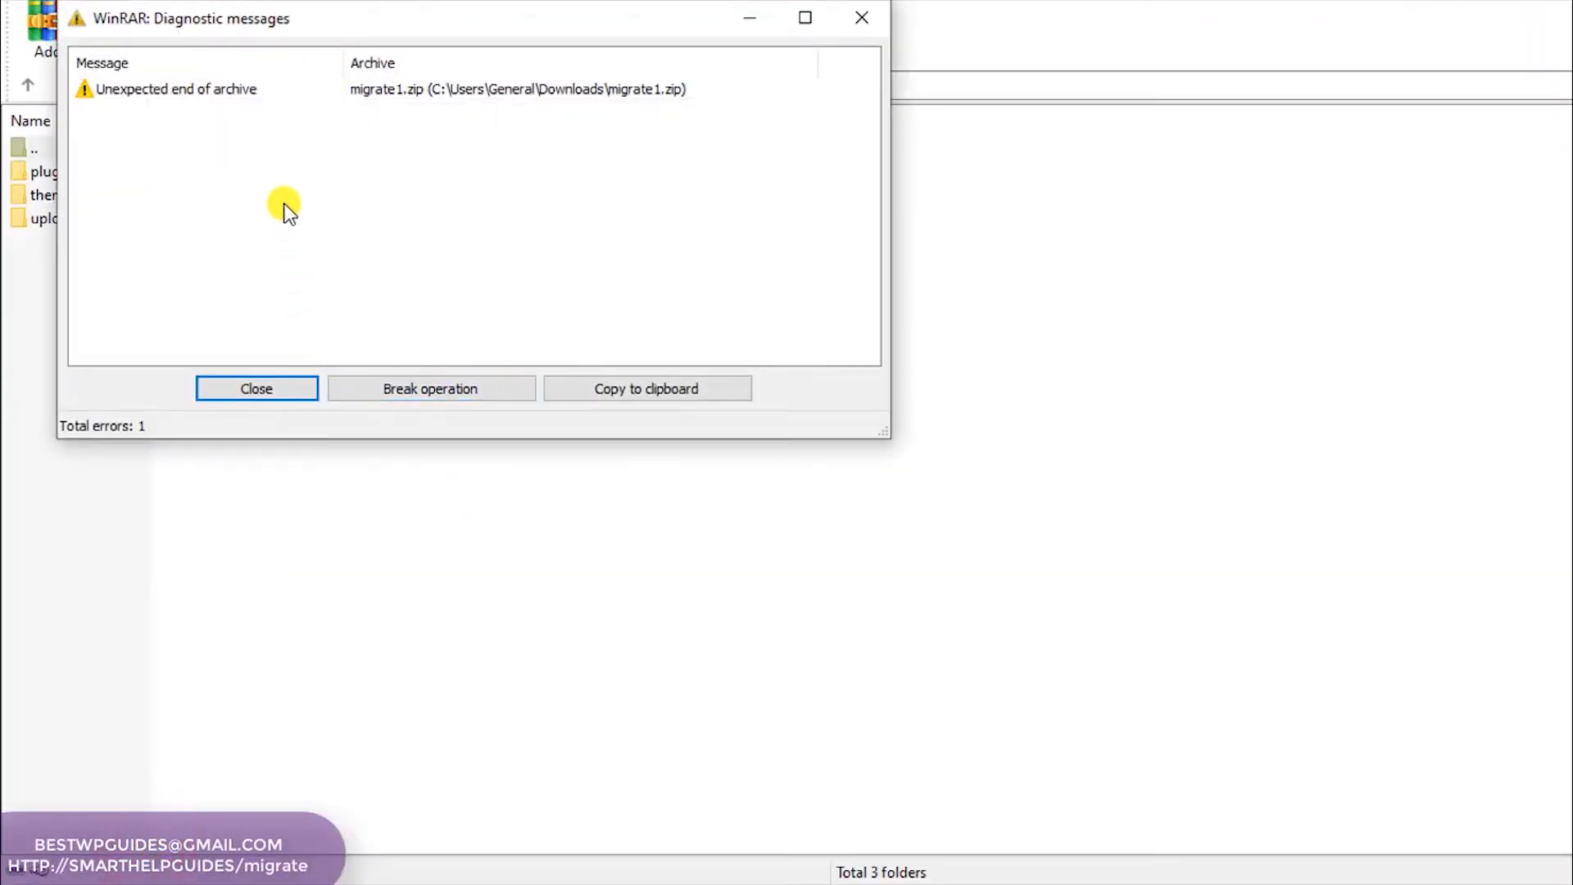
Dismiss the WinRAR error, re-download migrate1.zip from WP File Manager and open the new copy
left_click(861, 17)
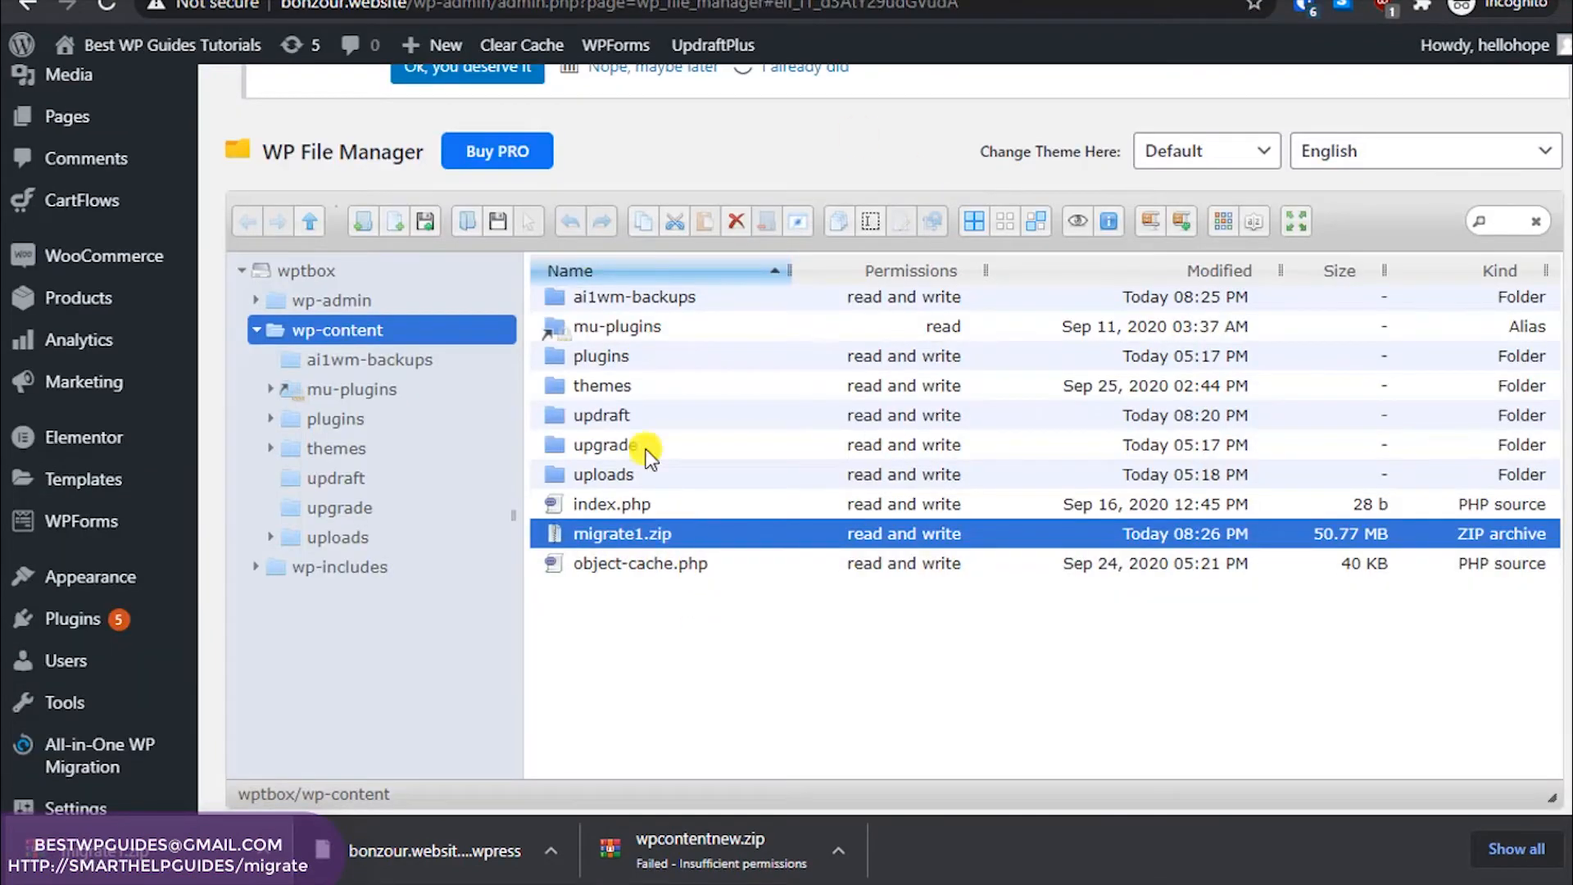
right_click(641, 526)
left_click(718, 400)
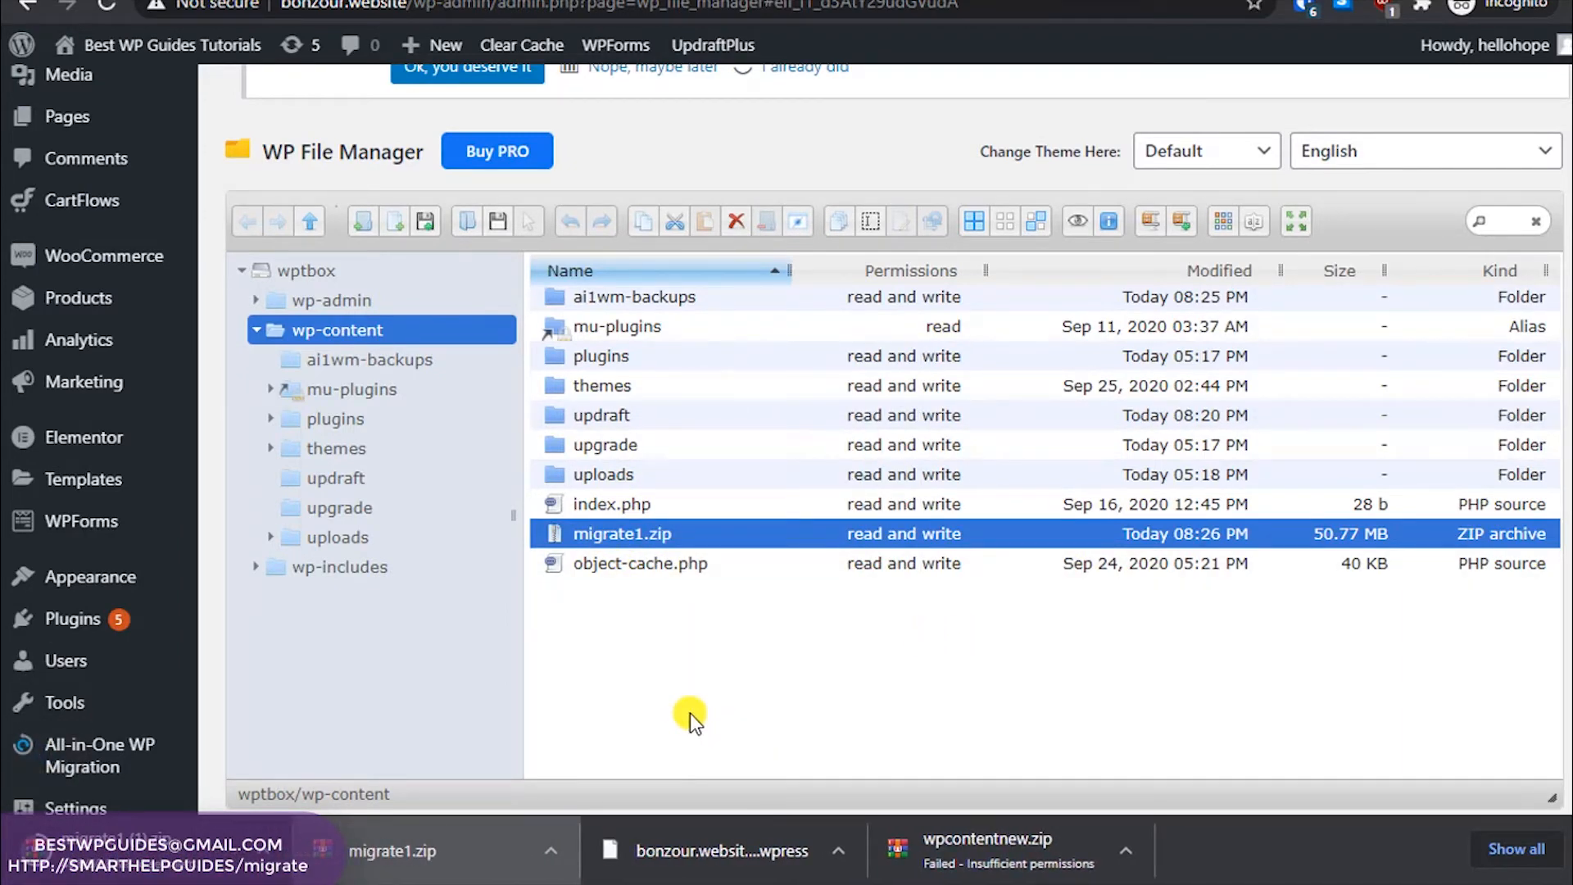
left_click(180, 839)
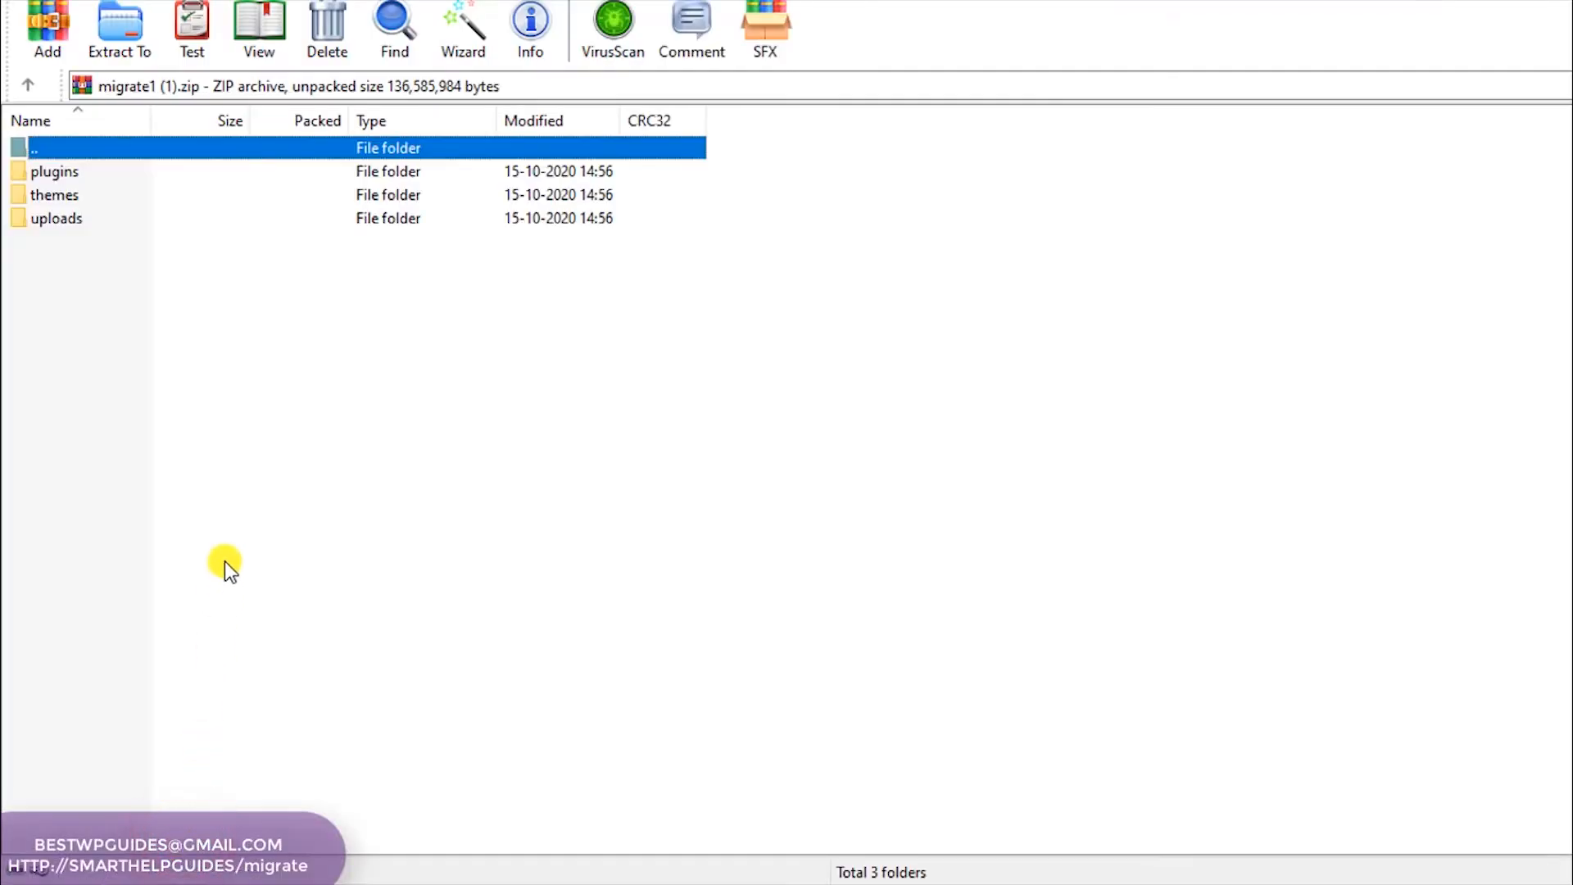
Inspect the archive's plugins, themes and uploads folders in WinRAR
left_click(210, 506)
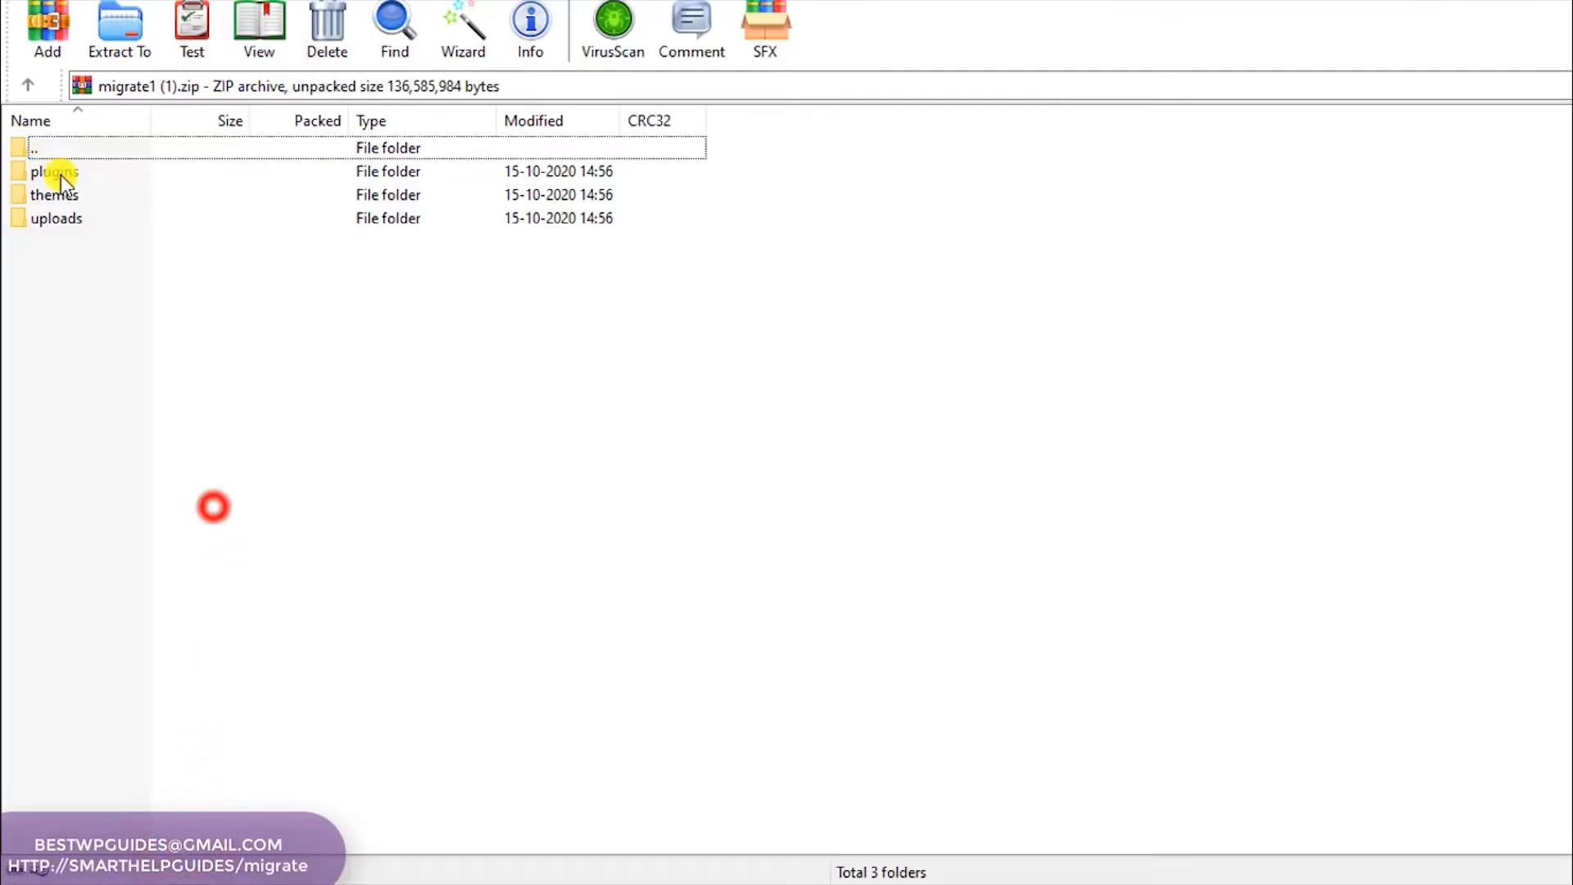
double_click(72, 174)
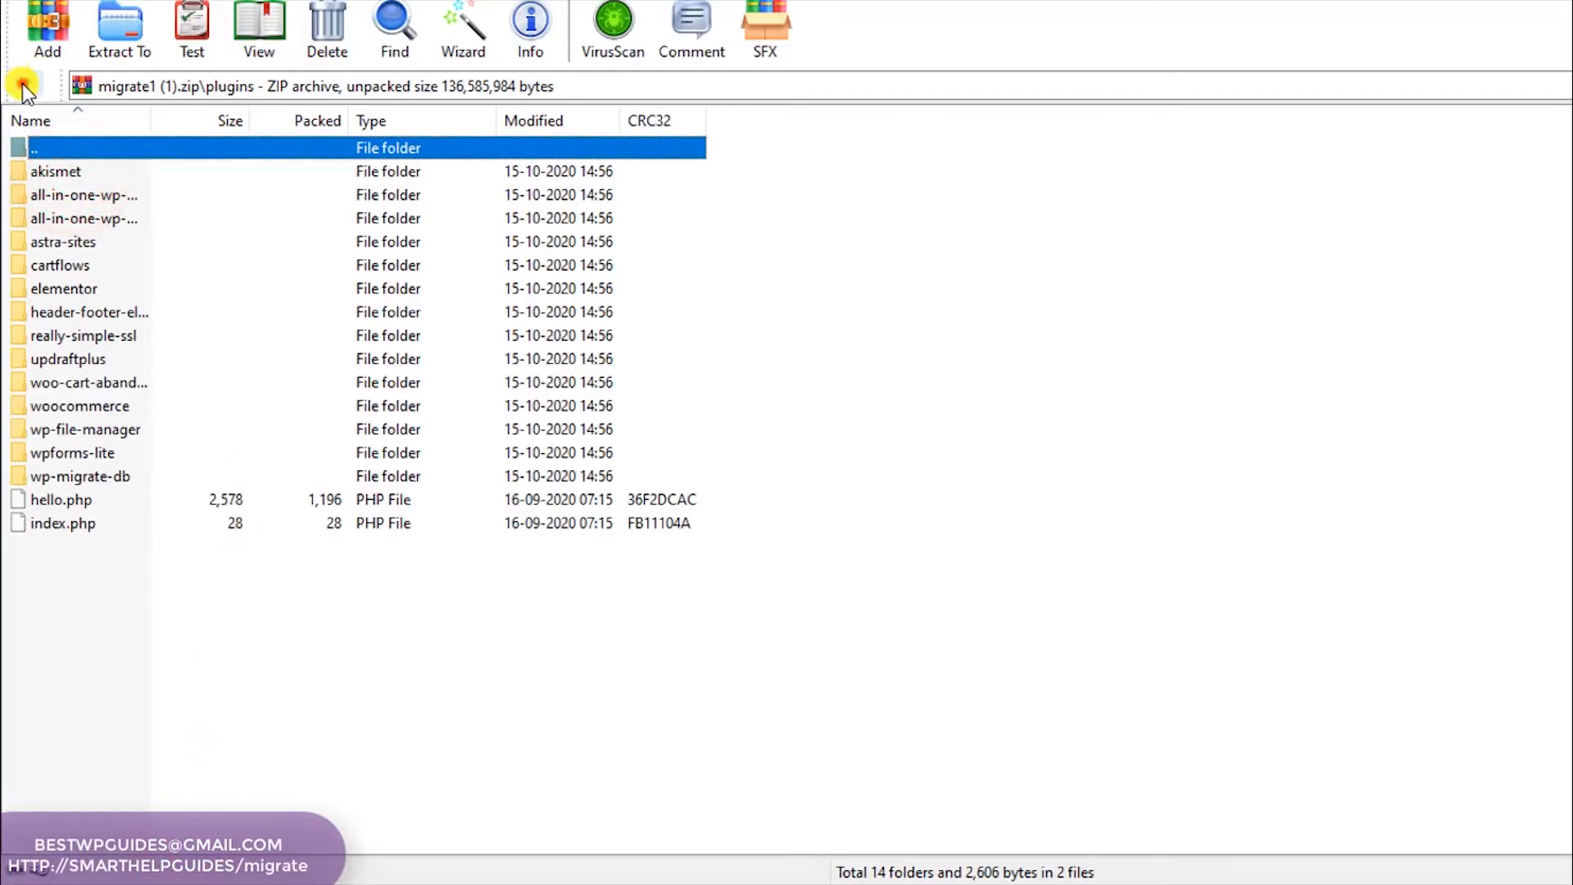
left_click(27, 84)
left_click(42, 195)
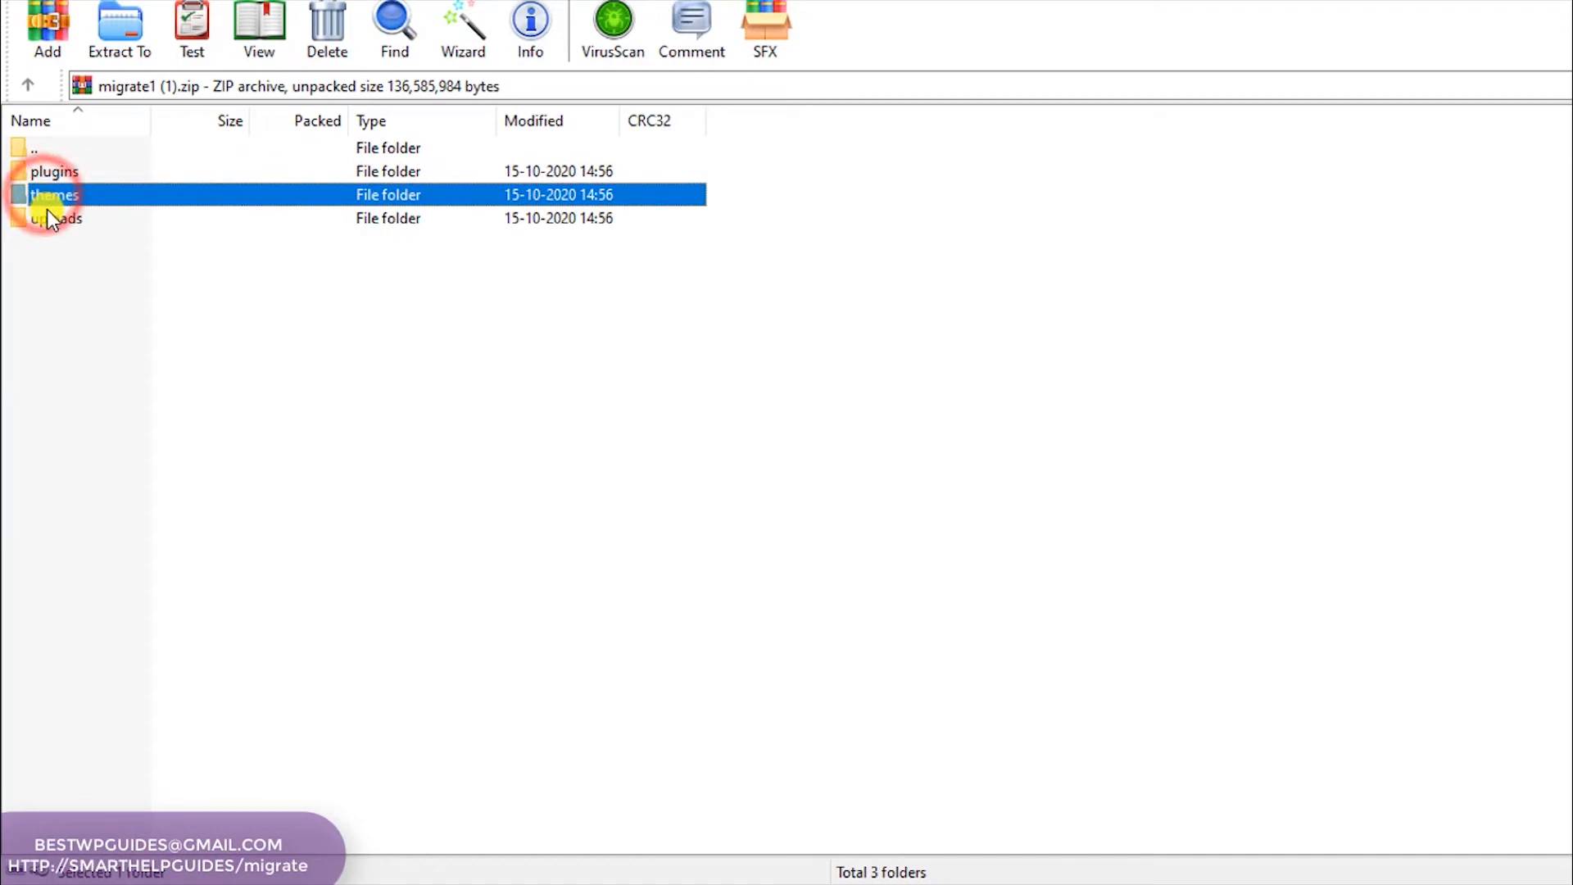
double_click(47, 199)
left_click(33, 83)
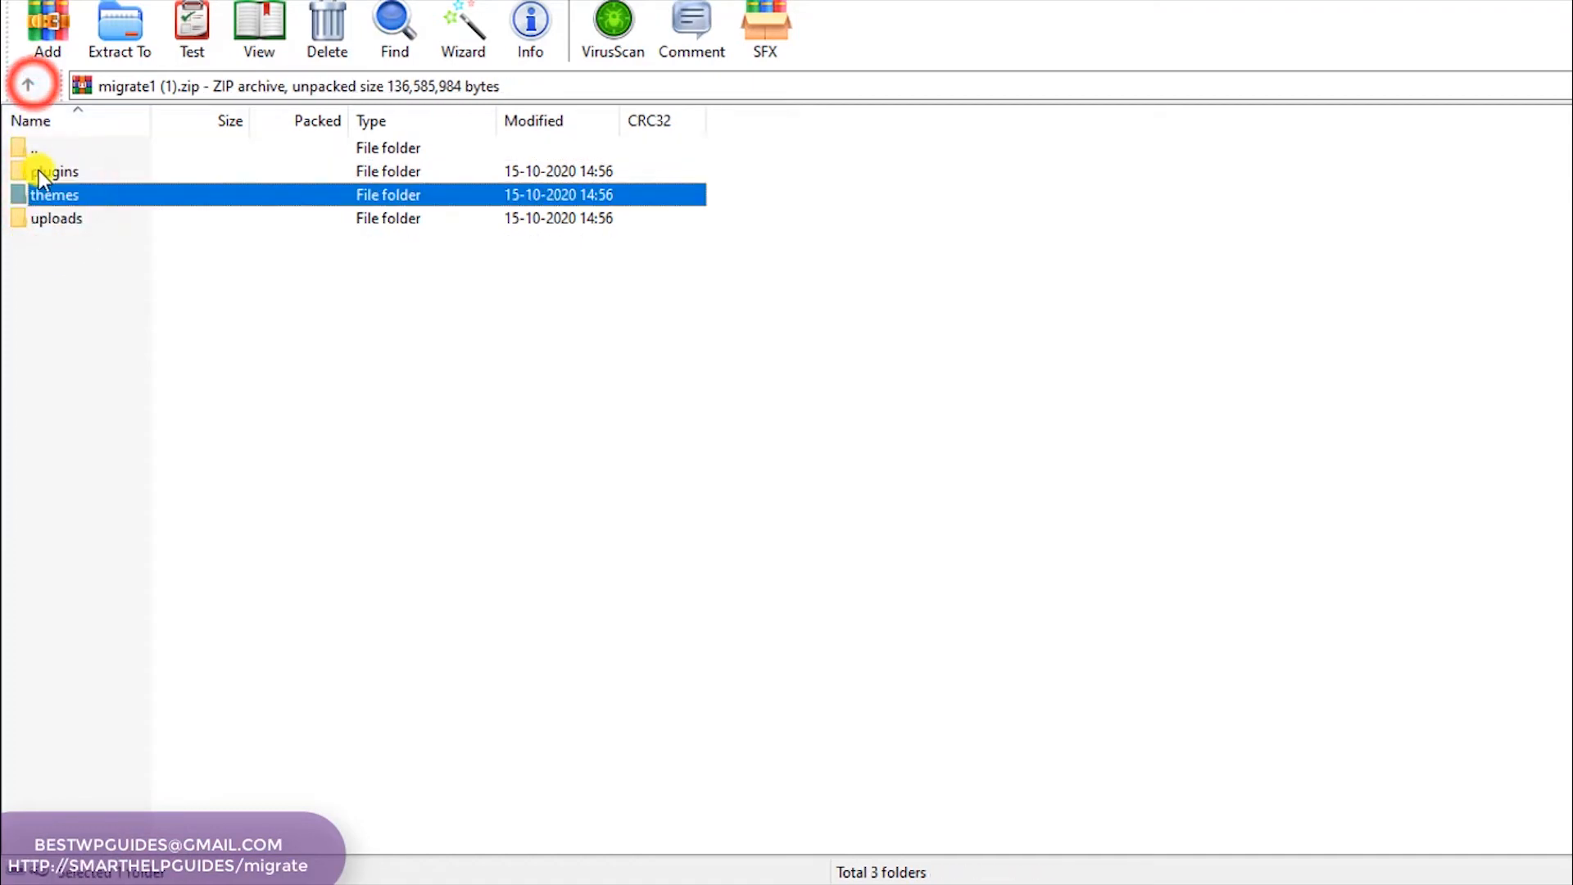
left_click(47, 215)
double_click(47, 215)
left_click(1050, 360)
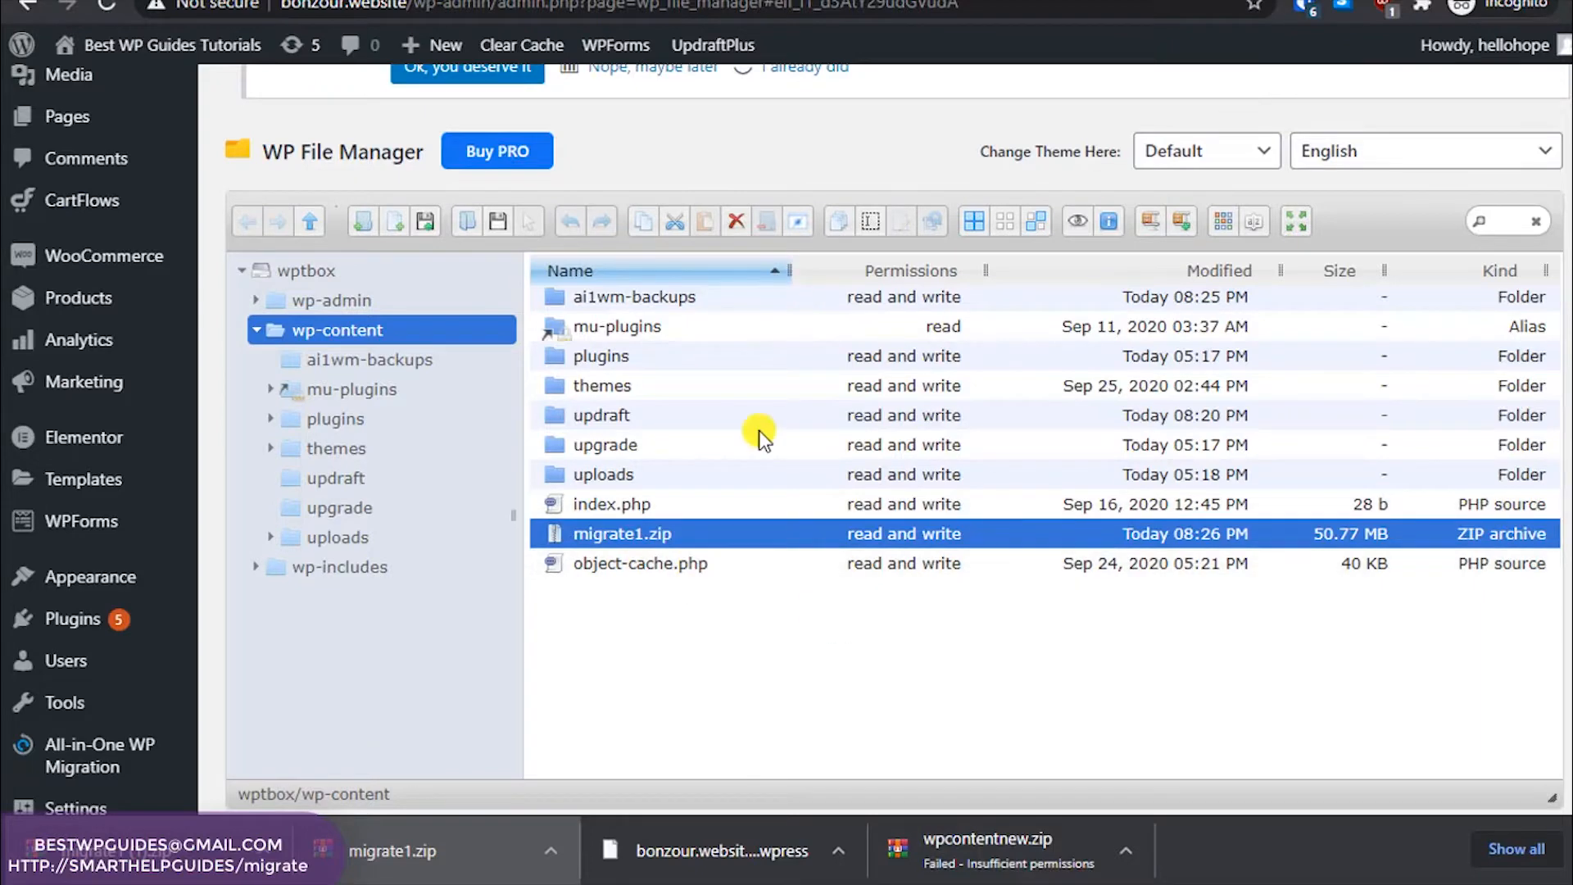
left_click(544, 849)
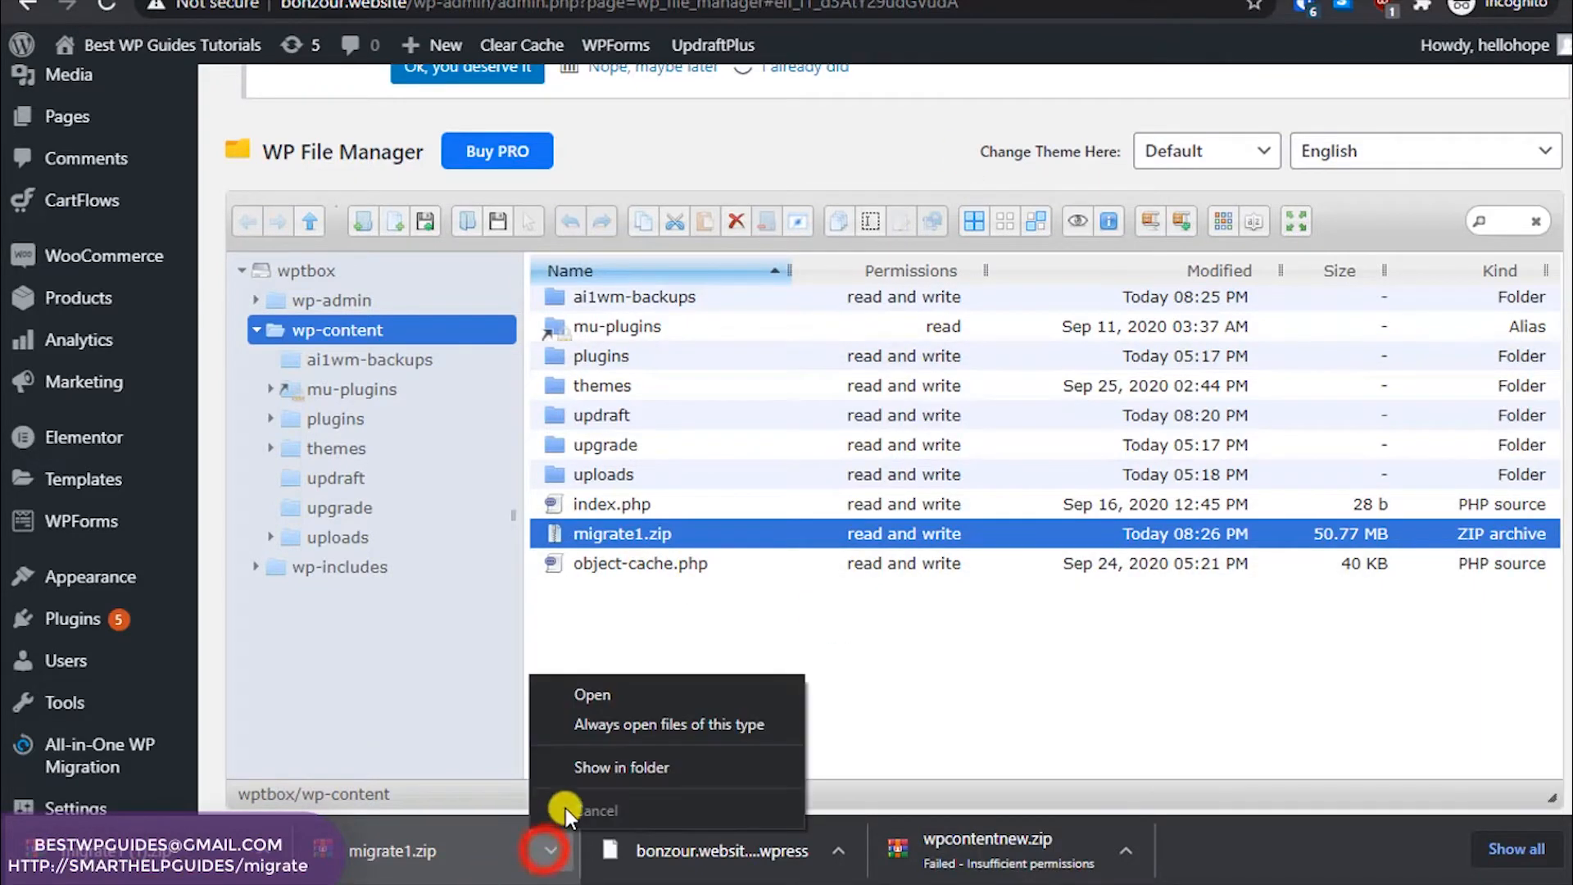
left_click(972, 746)
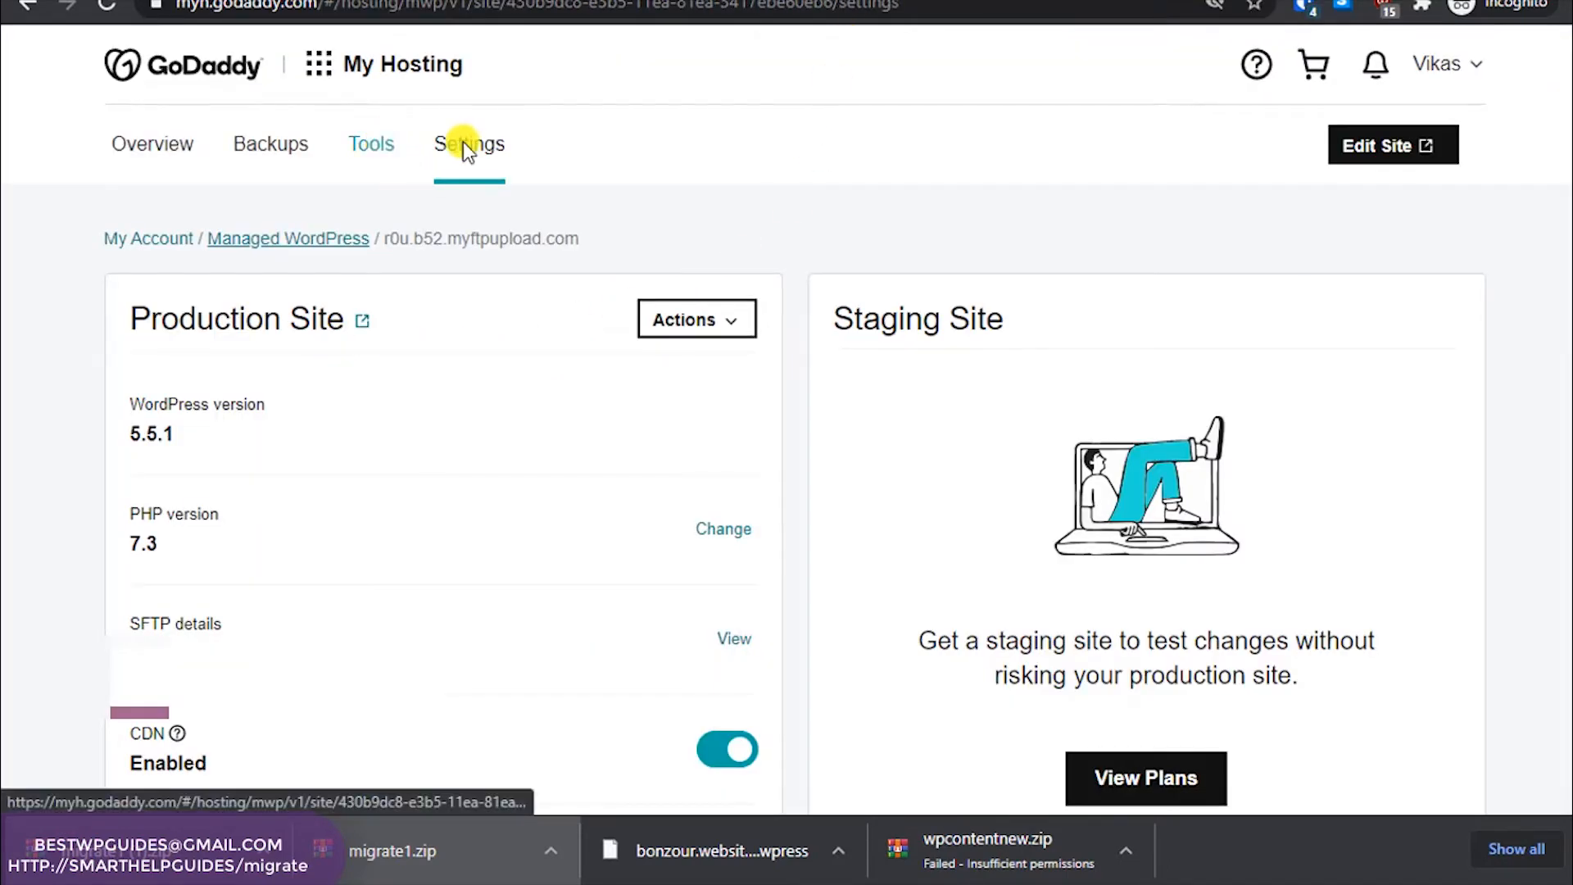
Open the GoDaddy site's File Browser from the My Hosting Tools section
left_click(361, 142)
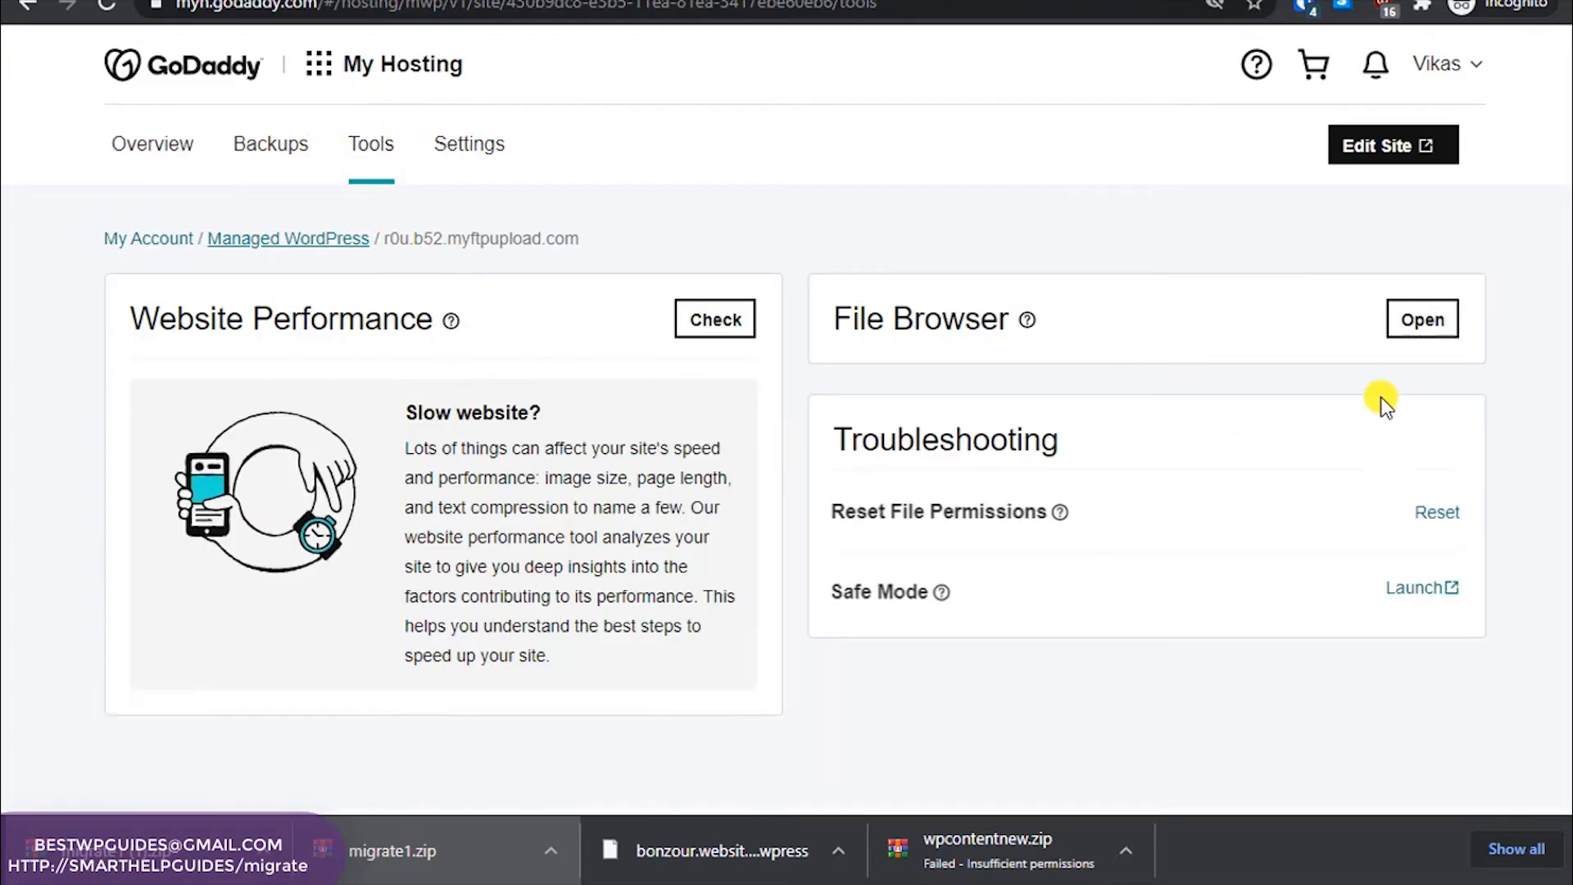
left_click(1403, 328)
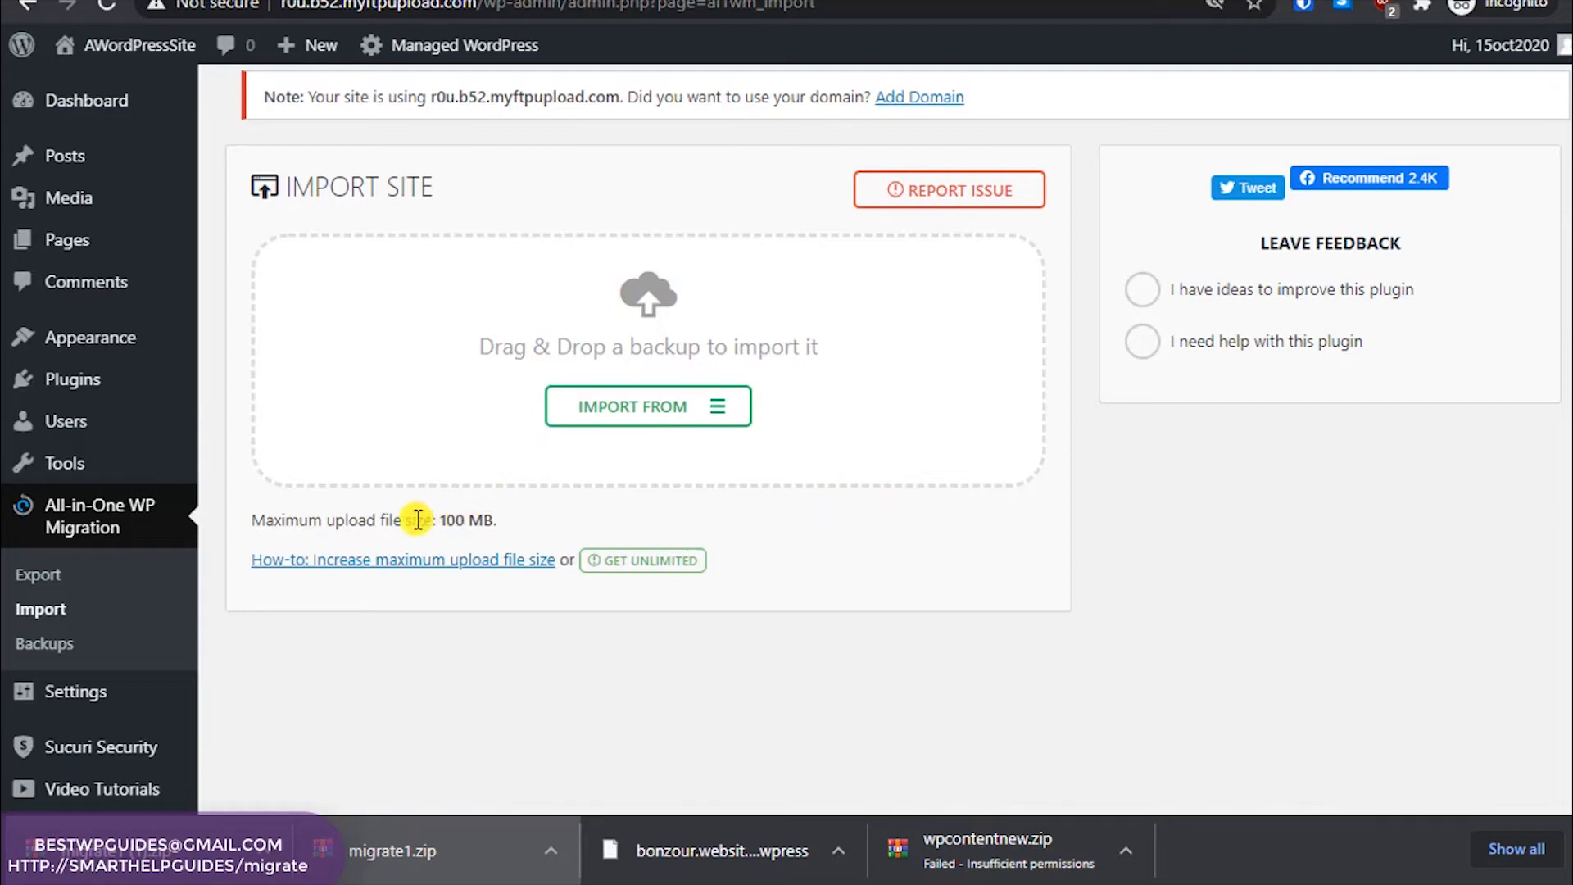
Highlight the 100 MB maximum upload size note, then go to the GoDaddy file browser tab
left_click_drag(418, 519, 496, 518)
left_click(505, 515)
left_click(947, 1)
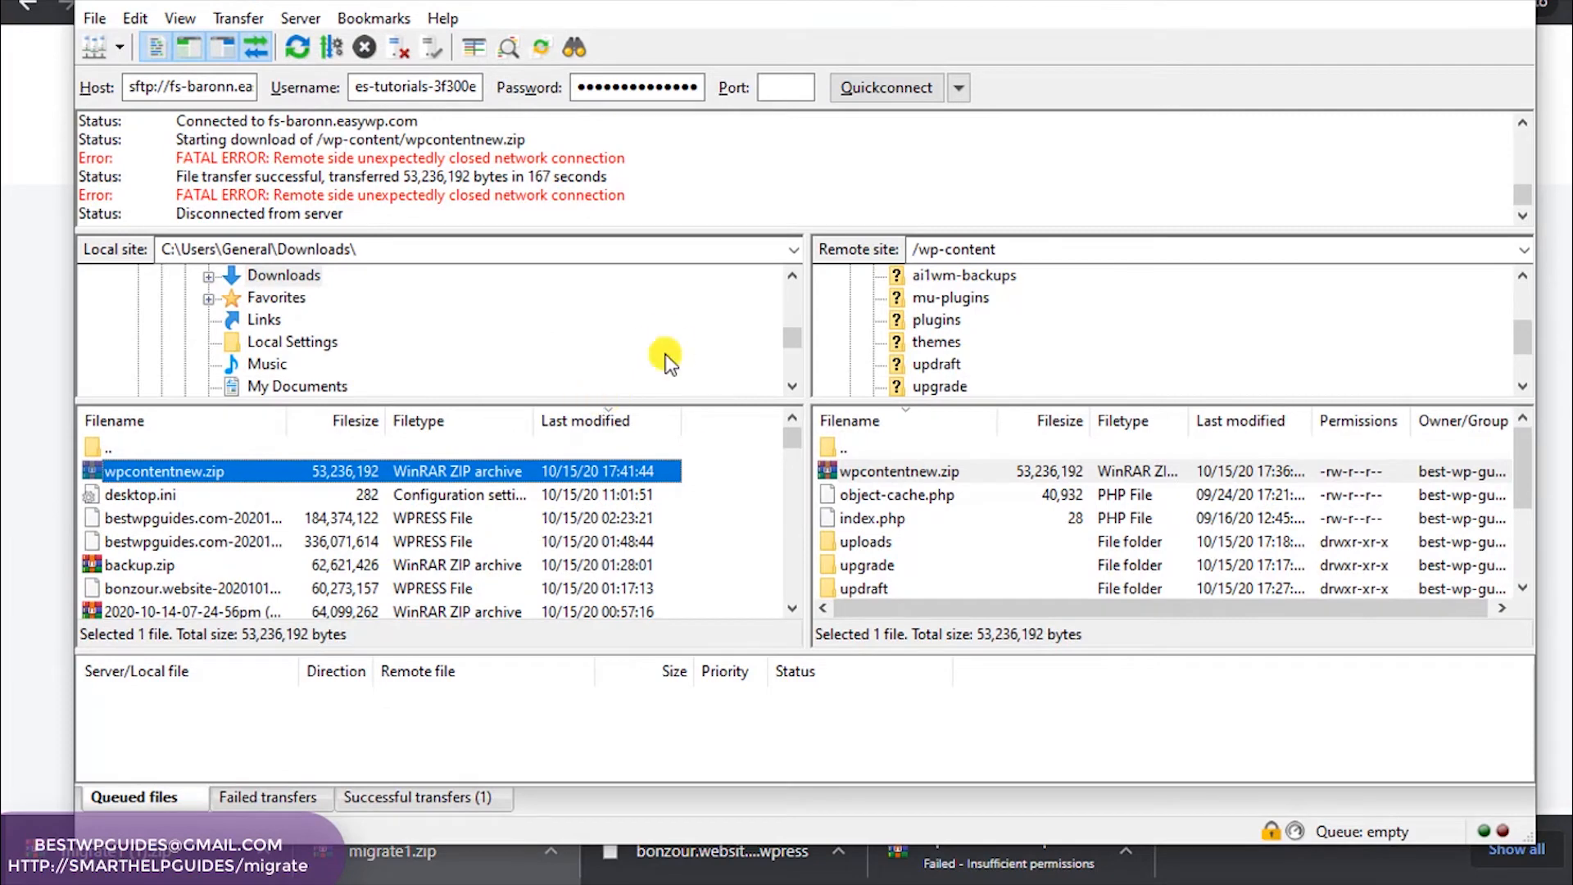
In the site's hosting settings, show the SFTP details and copy hostname r0u.b52.myftpupload.com
left_click(1383, 8)
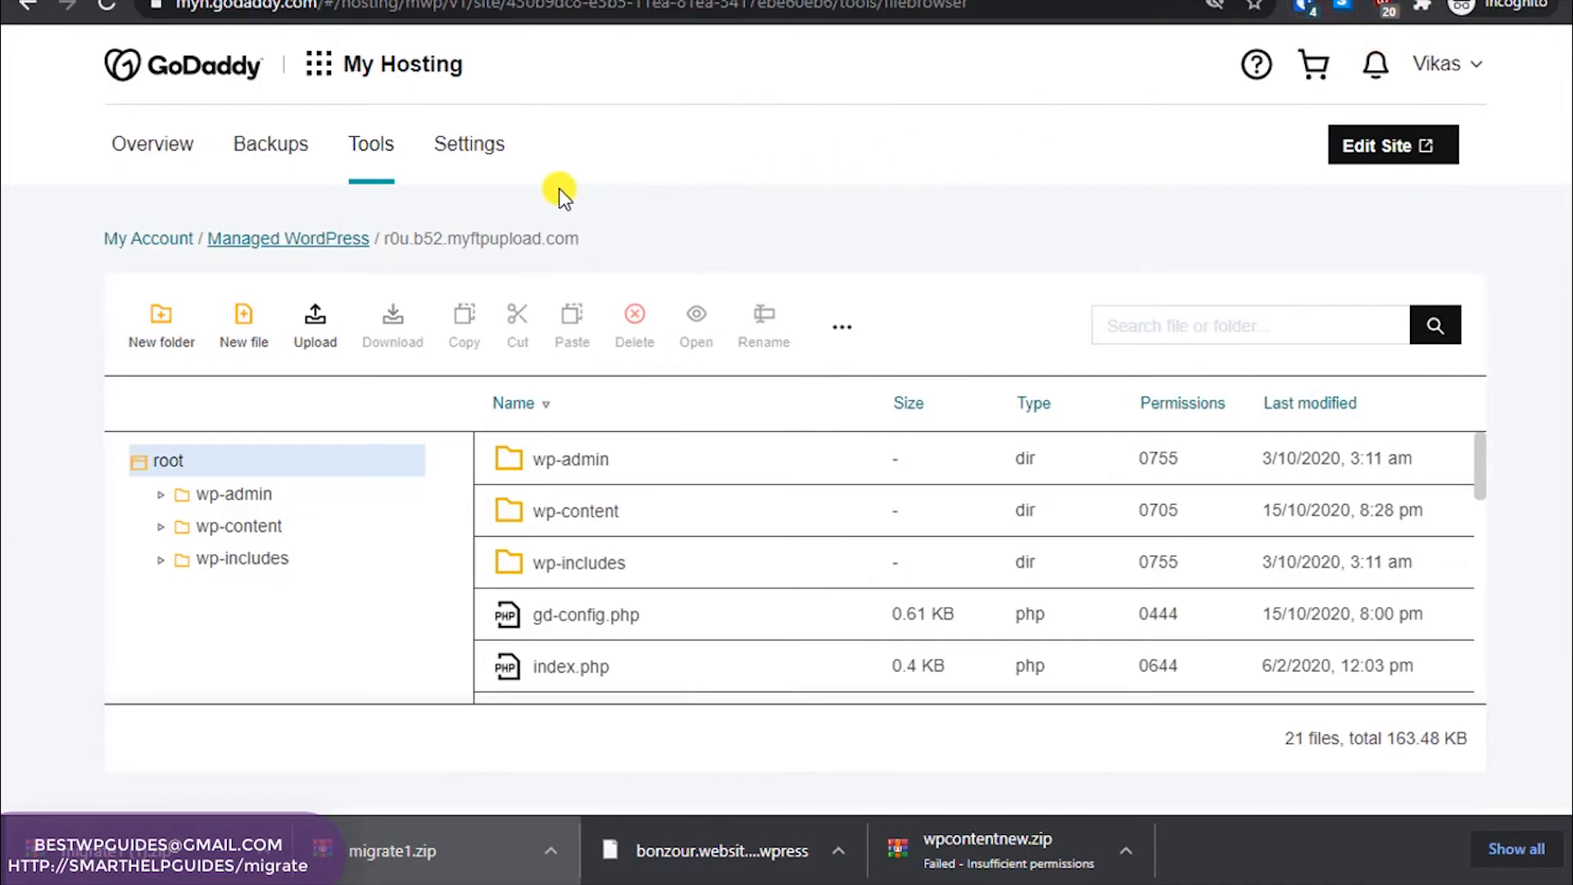
left_click(480, 151)
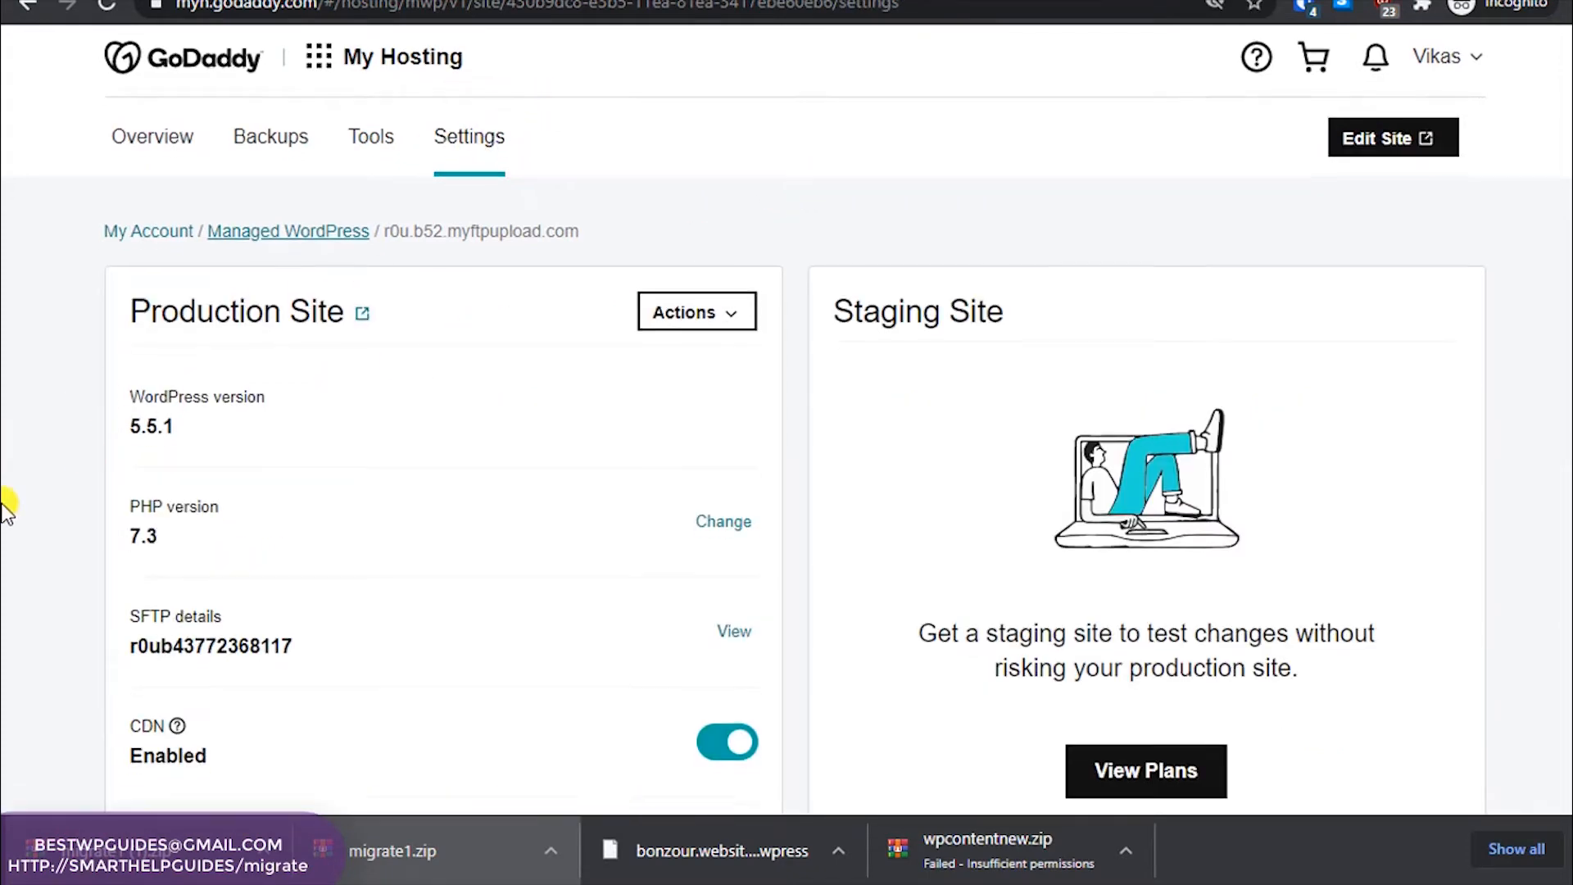
scroll(7, 508, "down", 3)
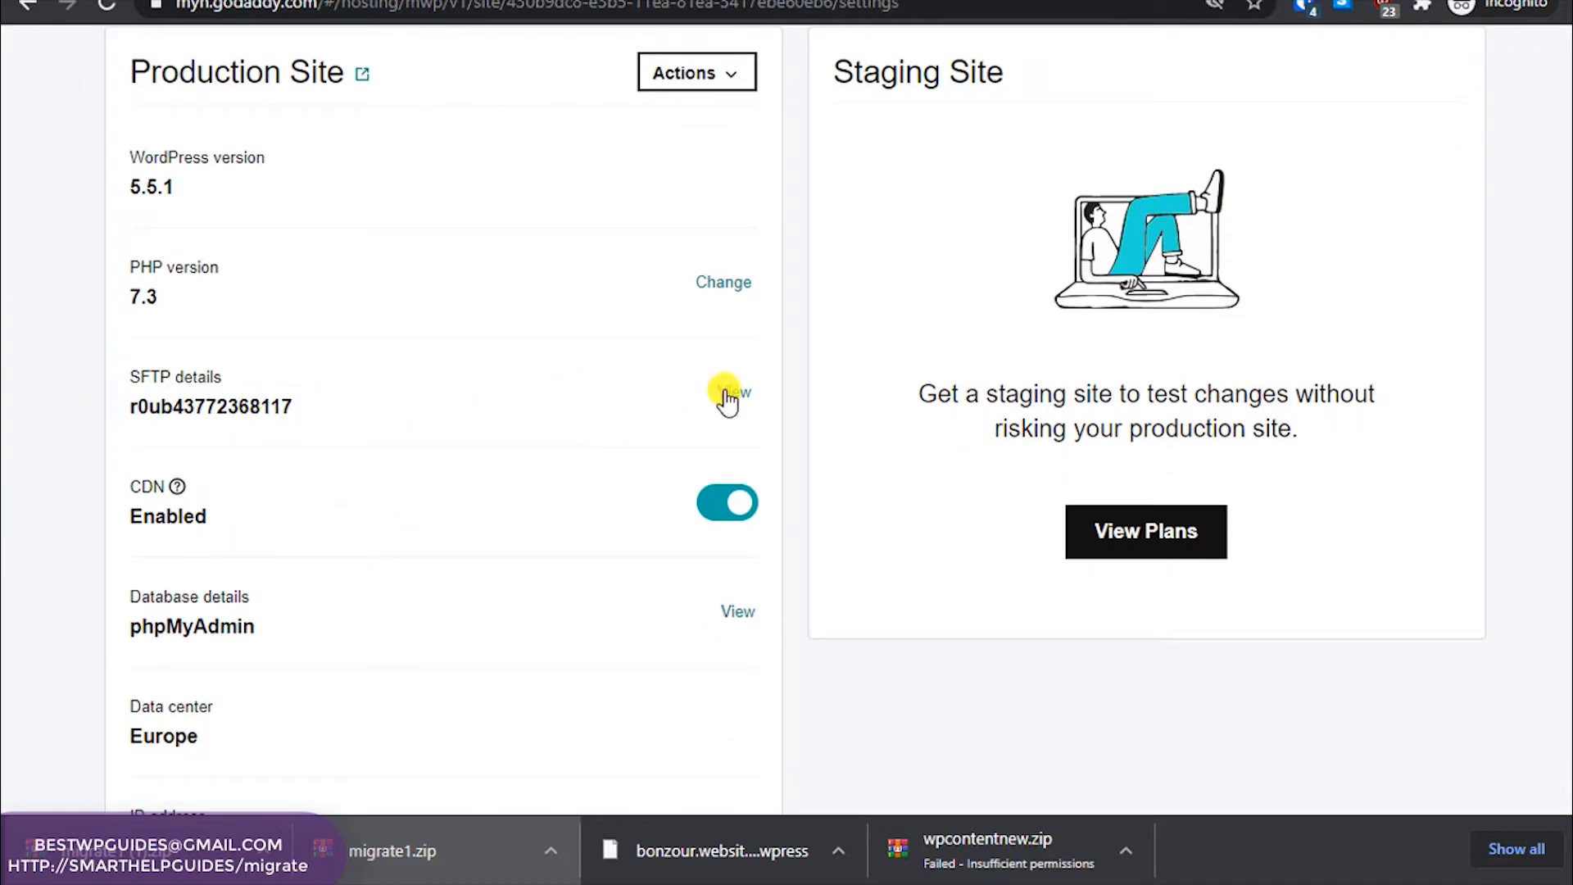
scroll(653, 487, "down", 3)
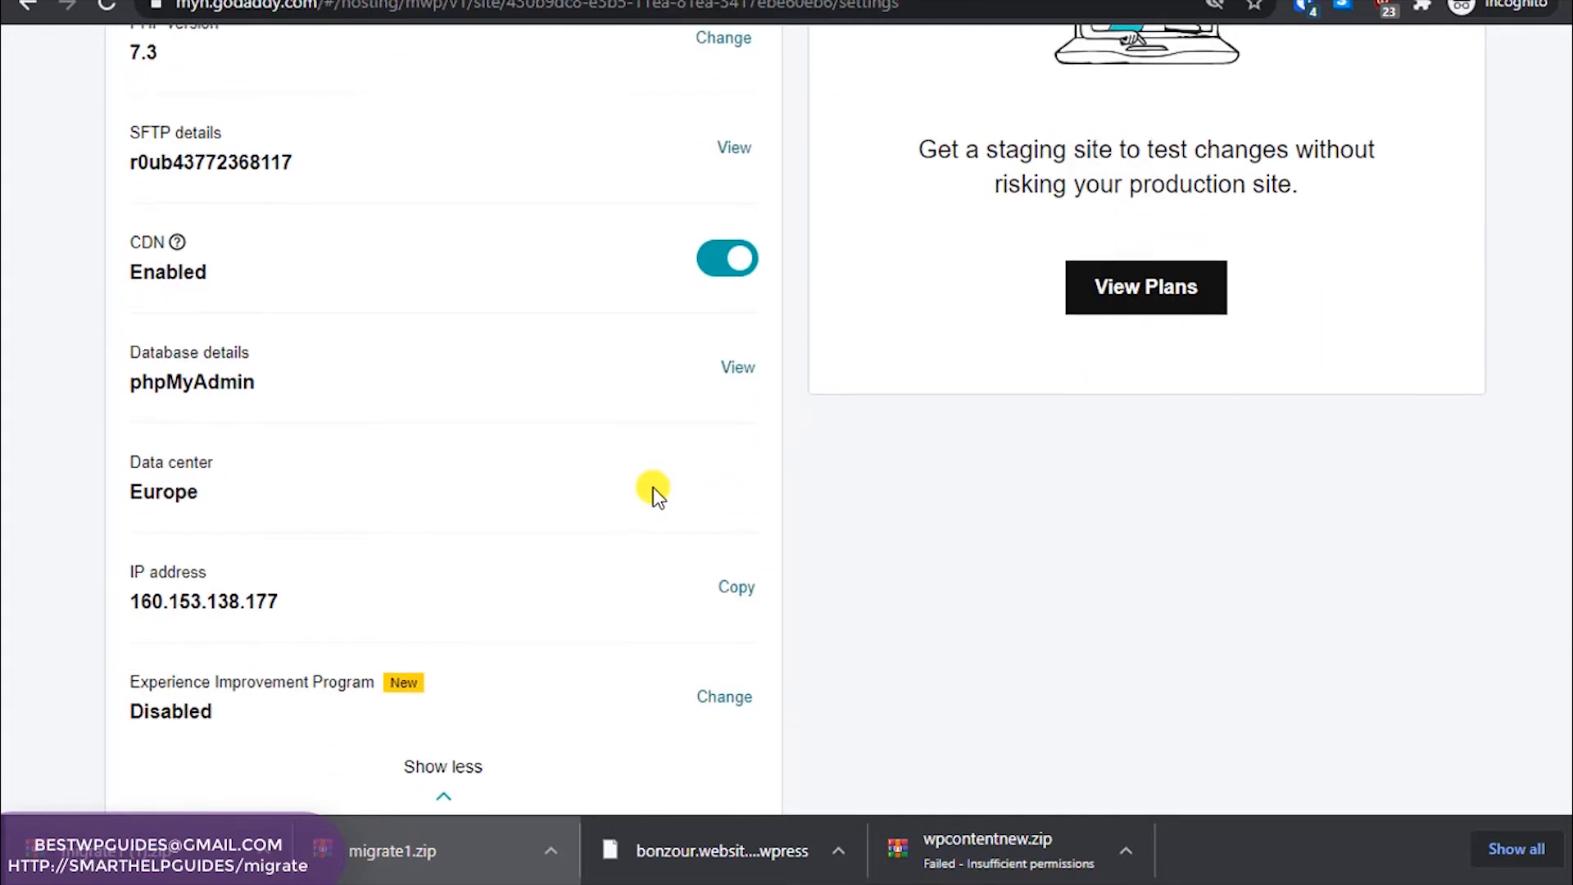
scroll(653, 486, "up", 3)
left_click(721, 389)
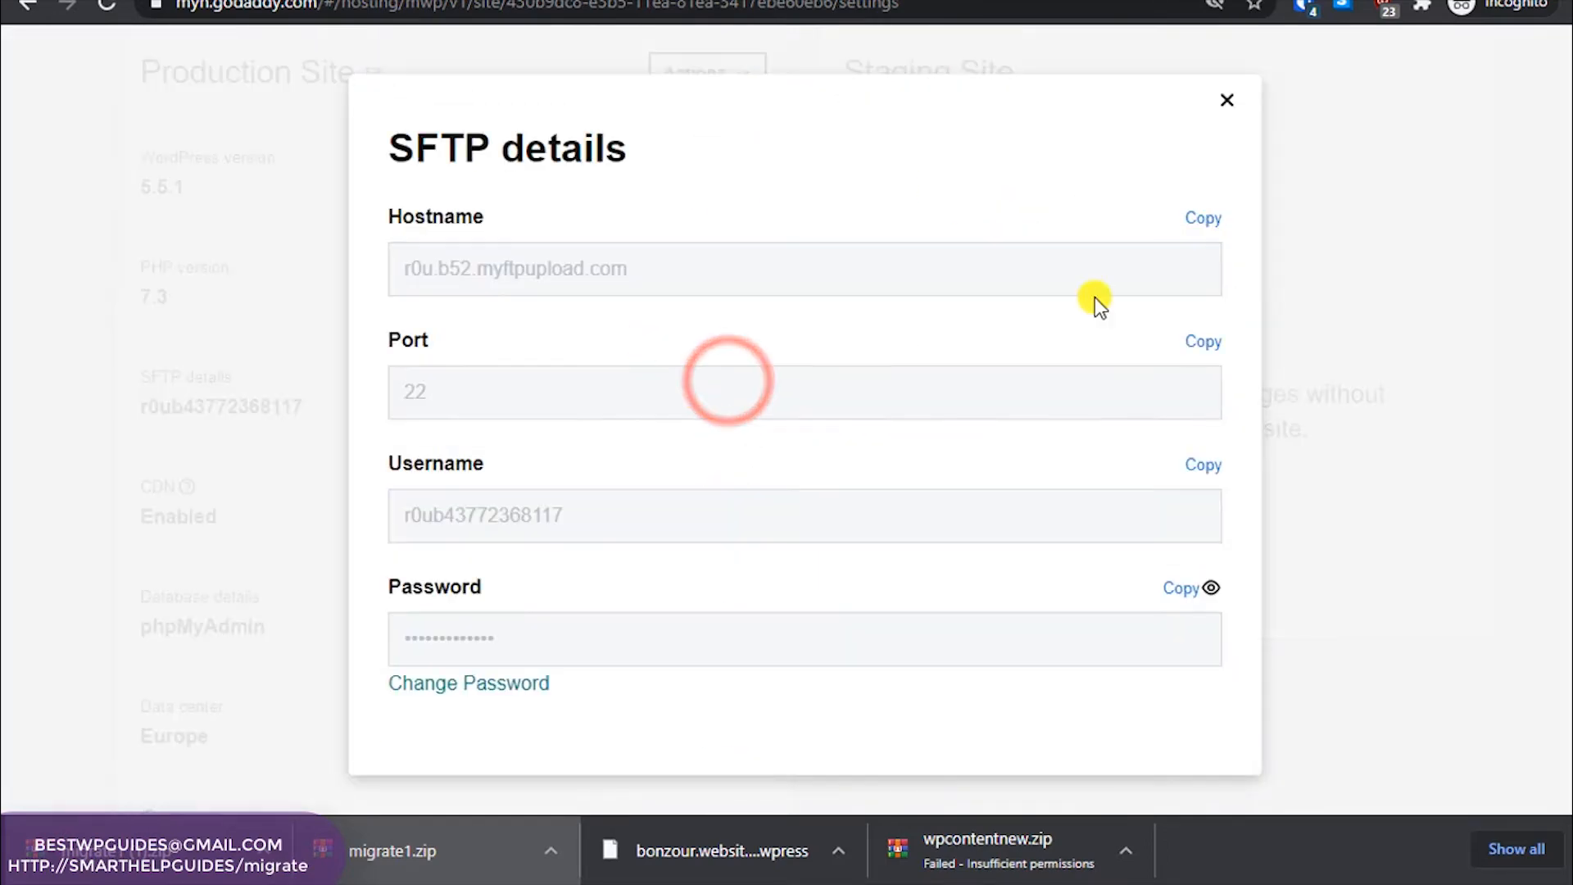
left_click(1202, 217)
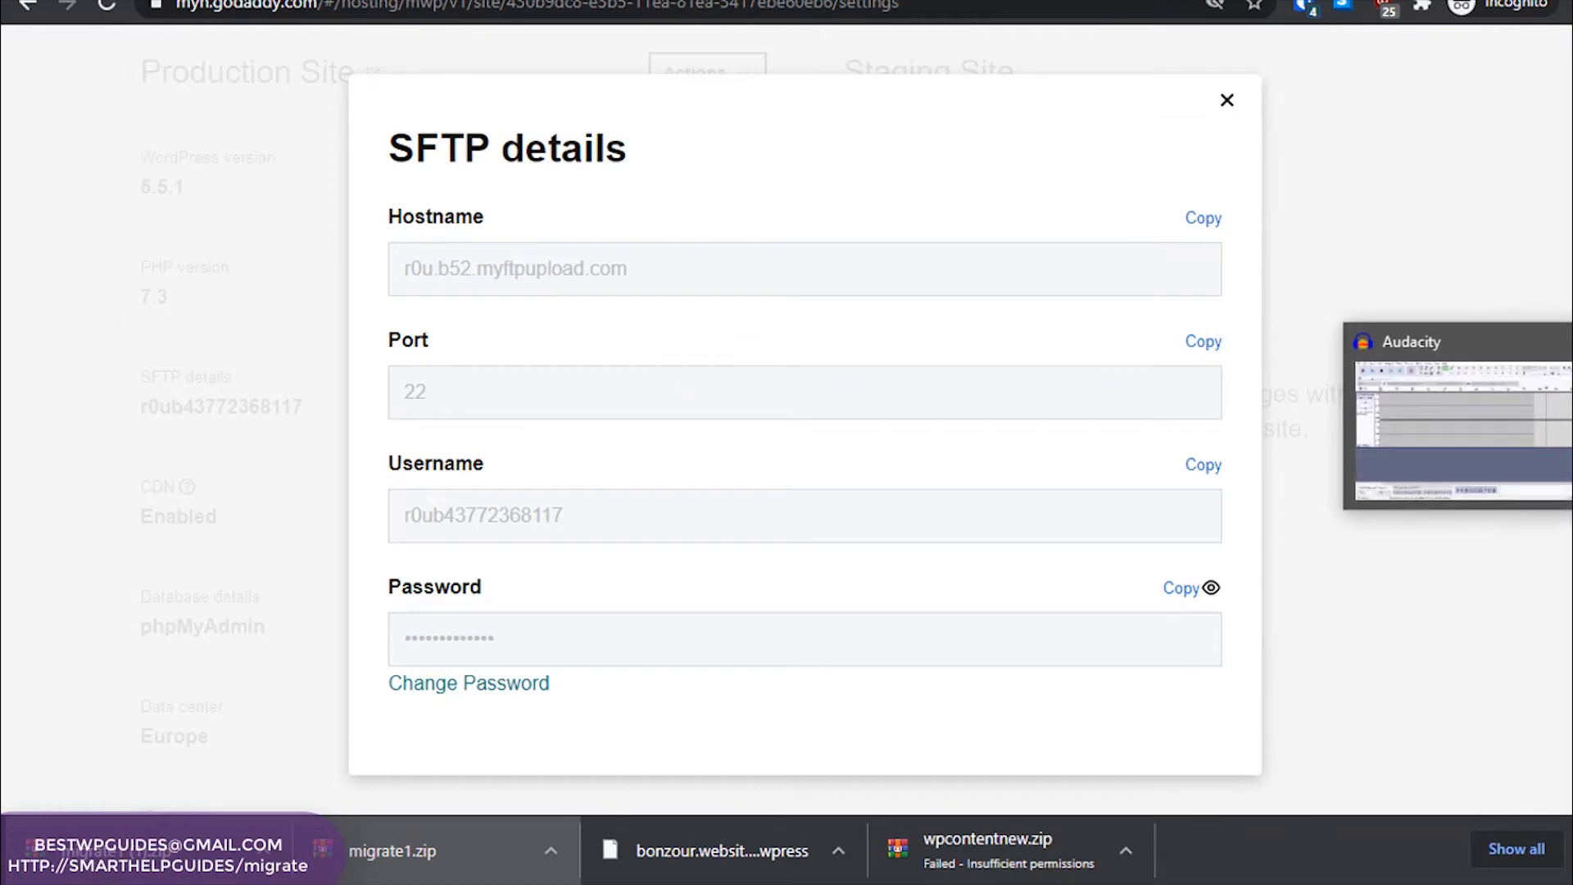
Replace FileZilla's host address with the copied GoDaddy SFTP hostname
key("alt+Tab")
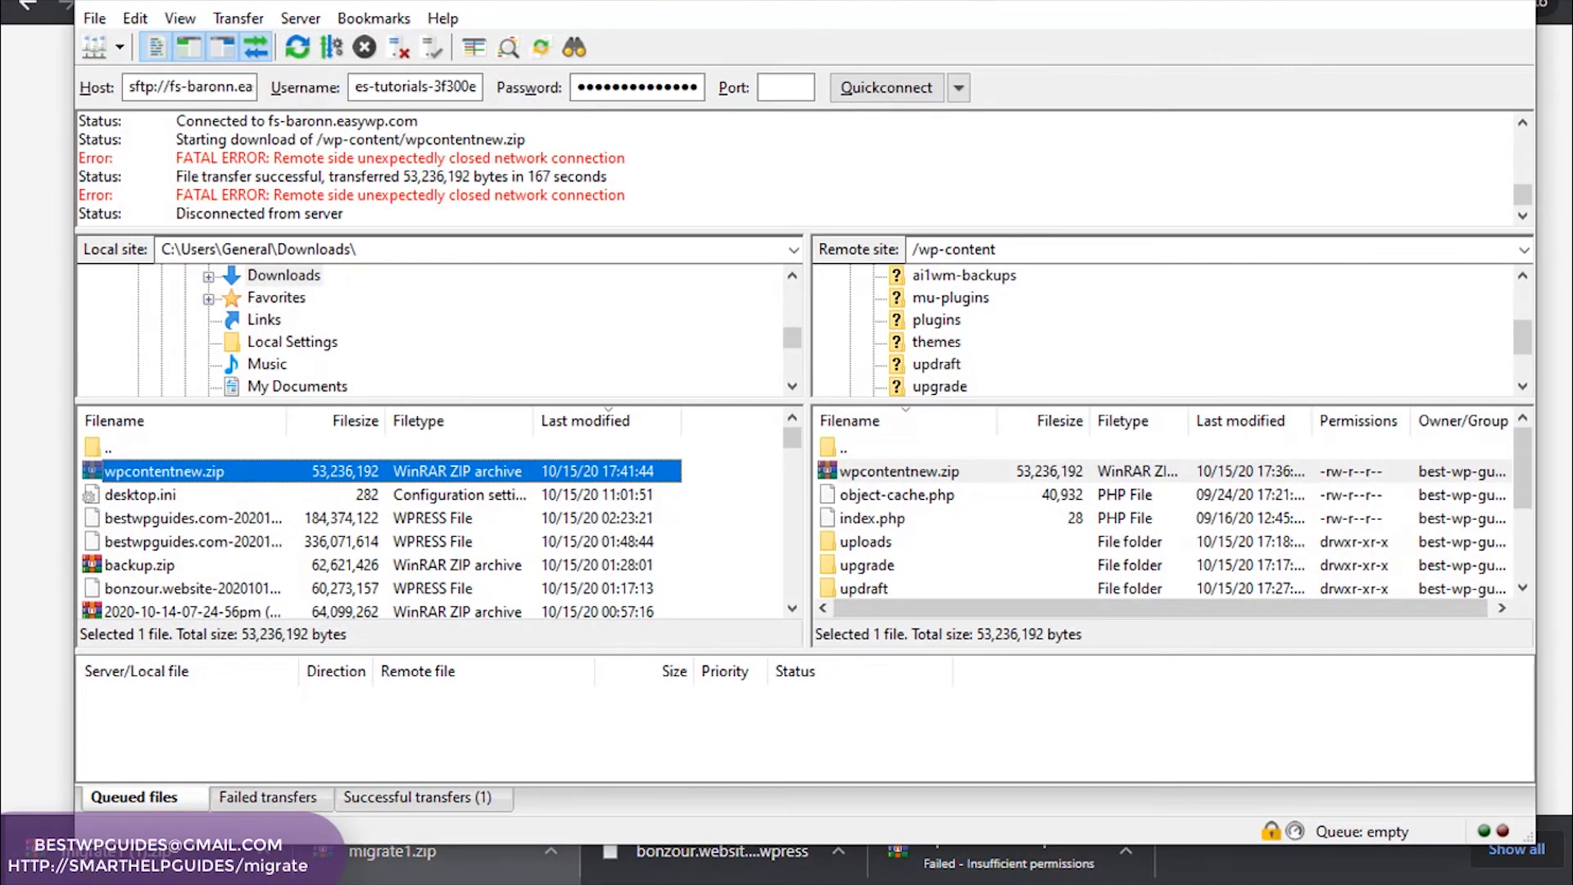
left_click(243, 90)
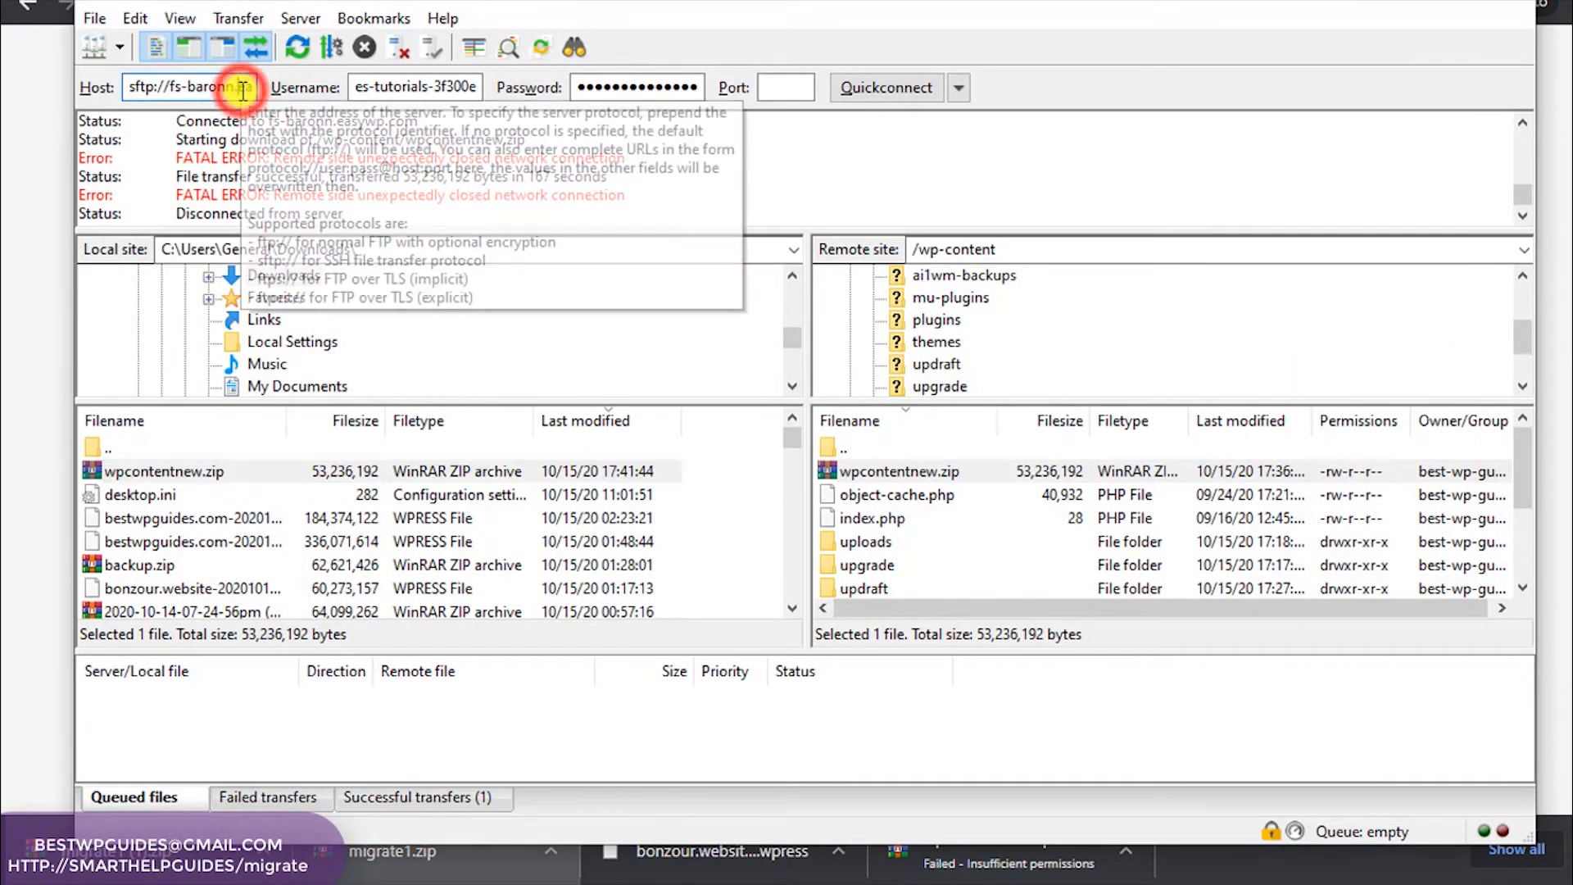
key("ctrl+a")
key("ctrl+v")
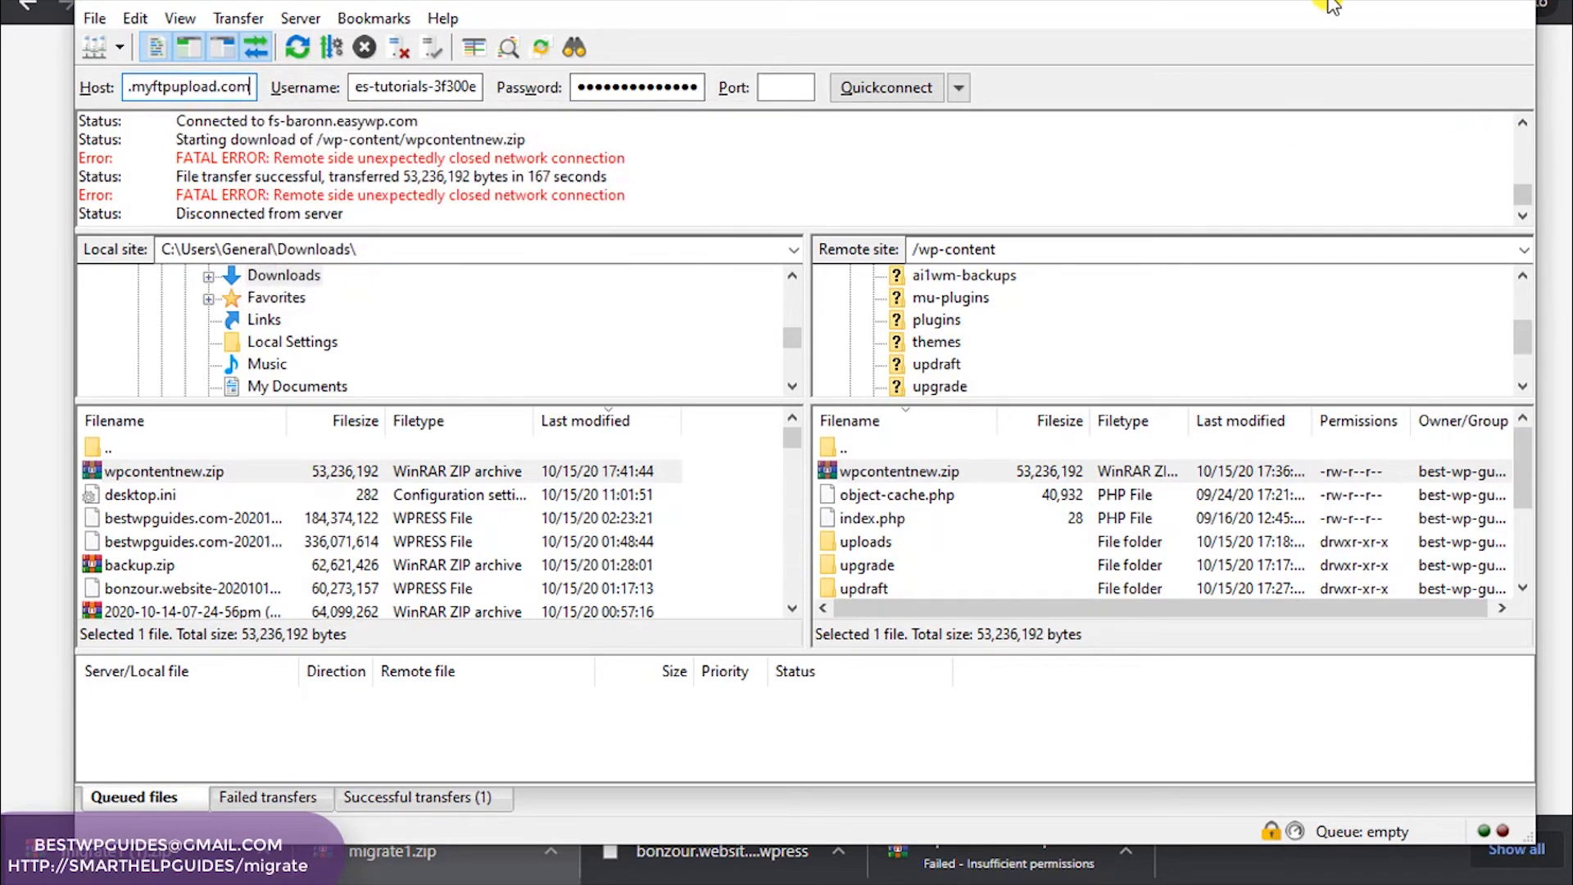
Copy the GoDaddy SFTP username and paste it over the old EasyWP username in FileZilla
key("alt+Tab")
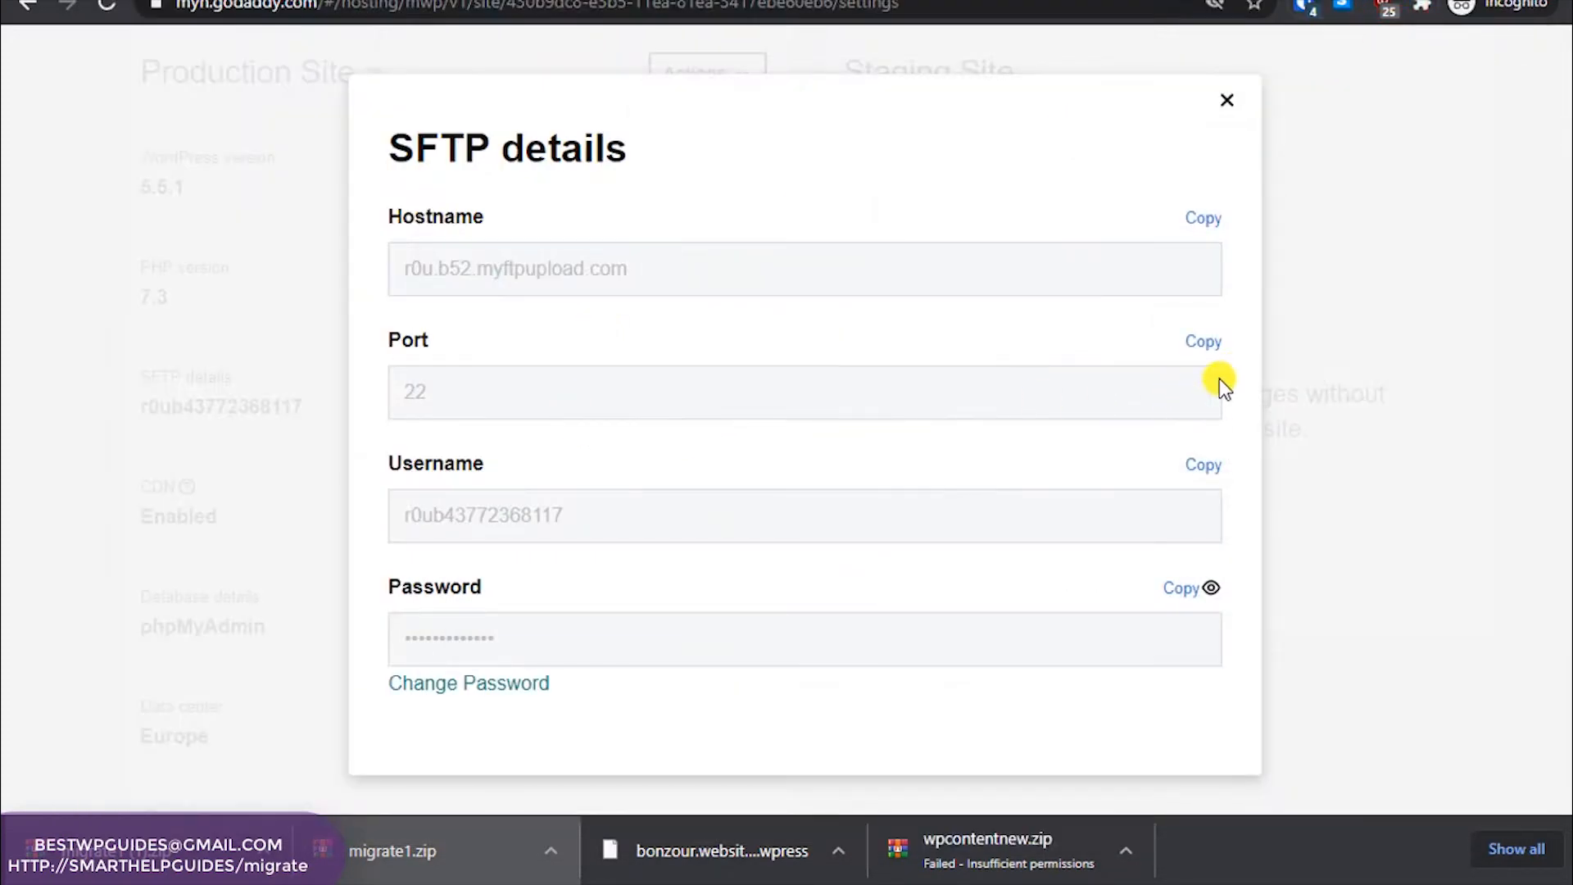
left_click(1203, 464)
key("alt+Tab")
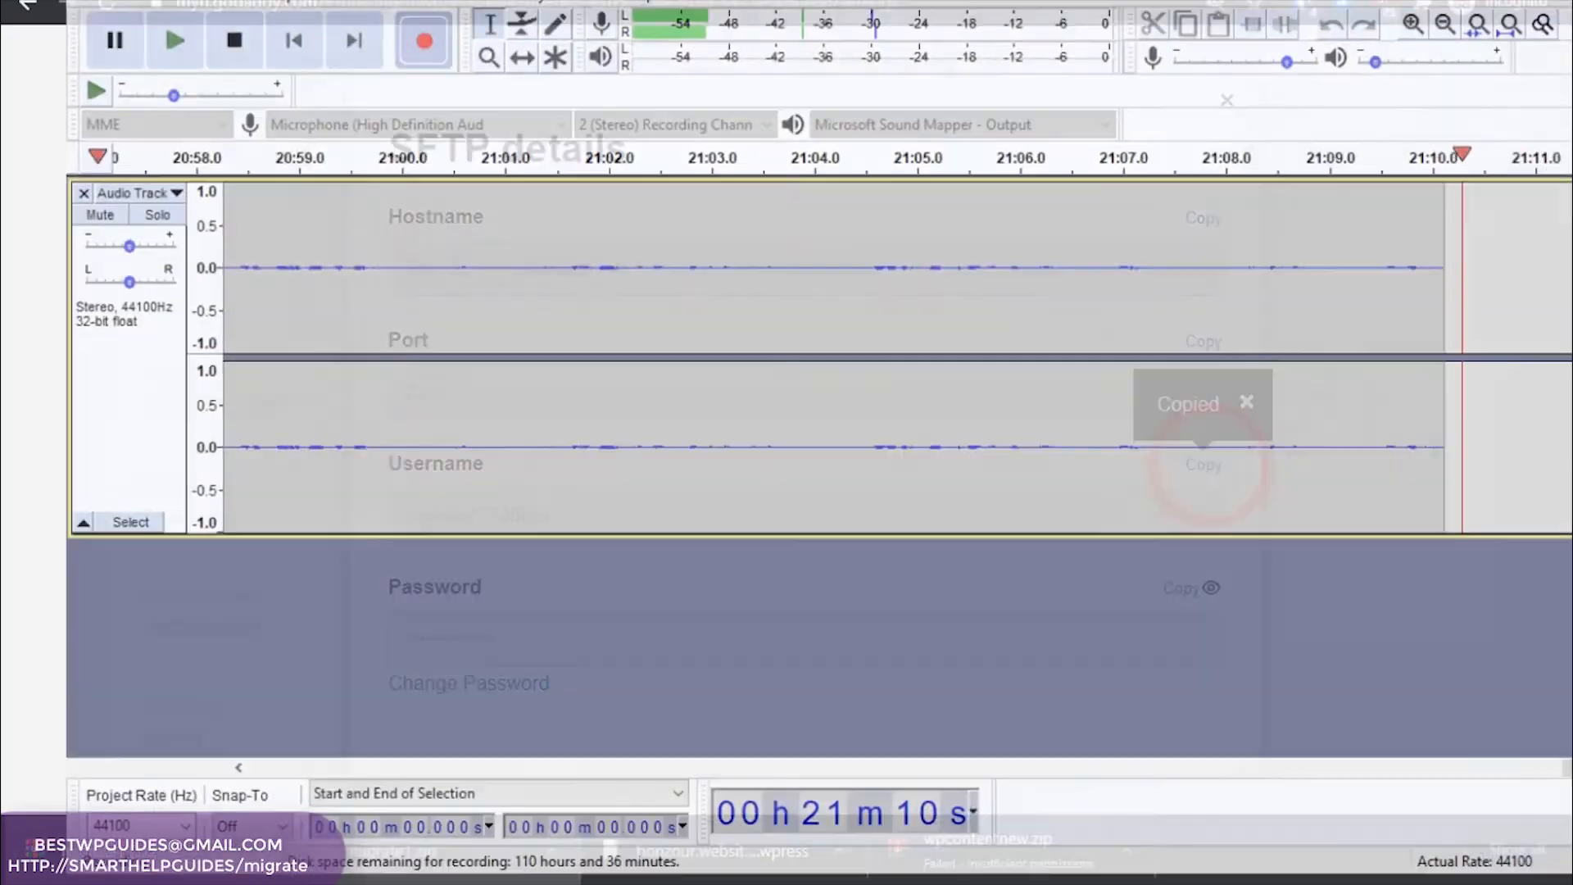
key("alt+Tab")
key("alt+Tab")
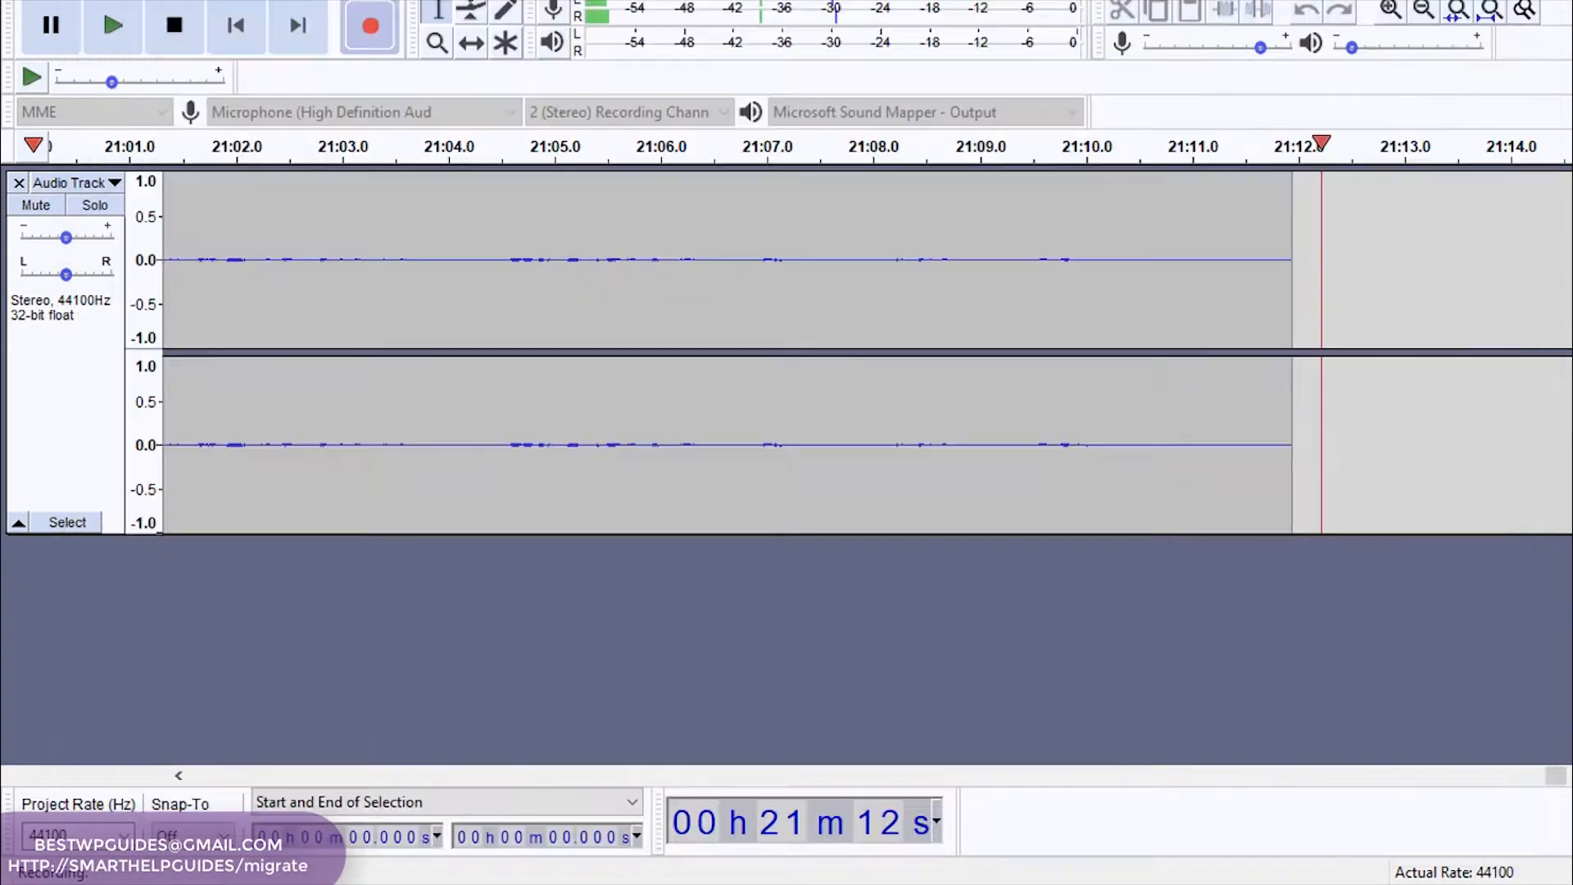
key("alt+Tab")
left_click(457, 83)
double_click(457, 84)
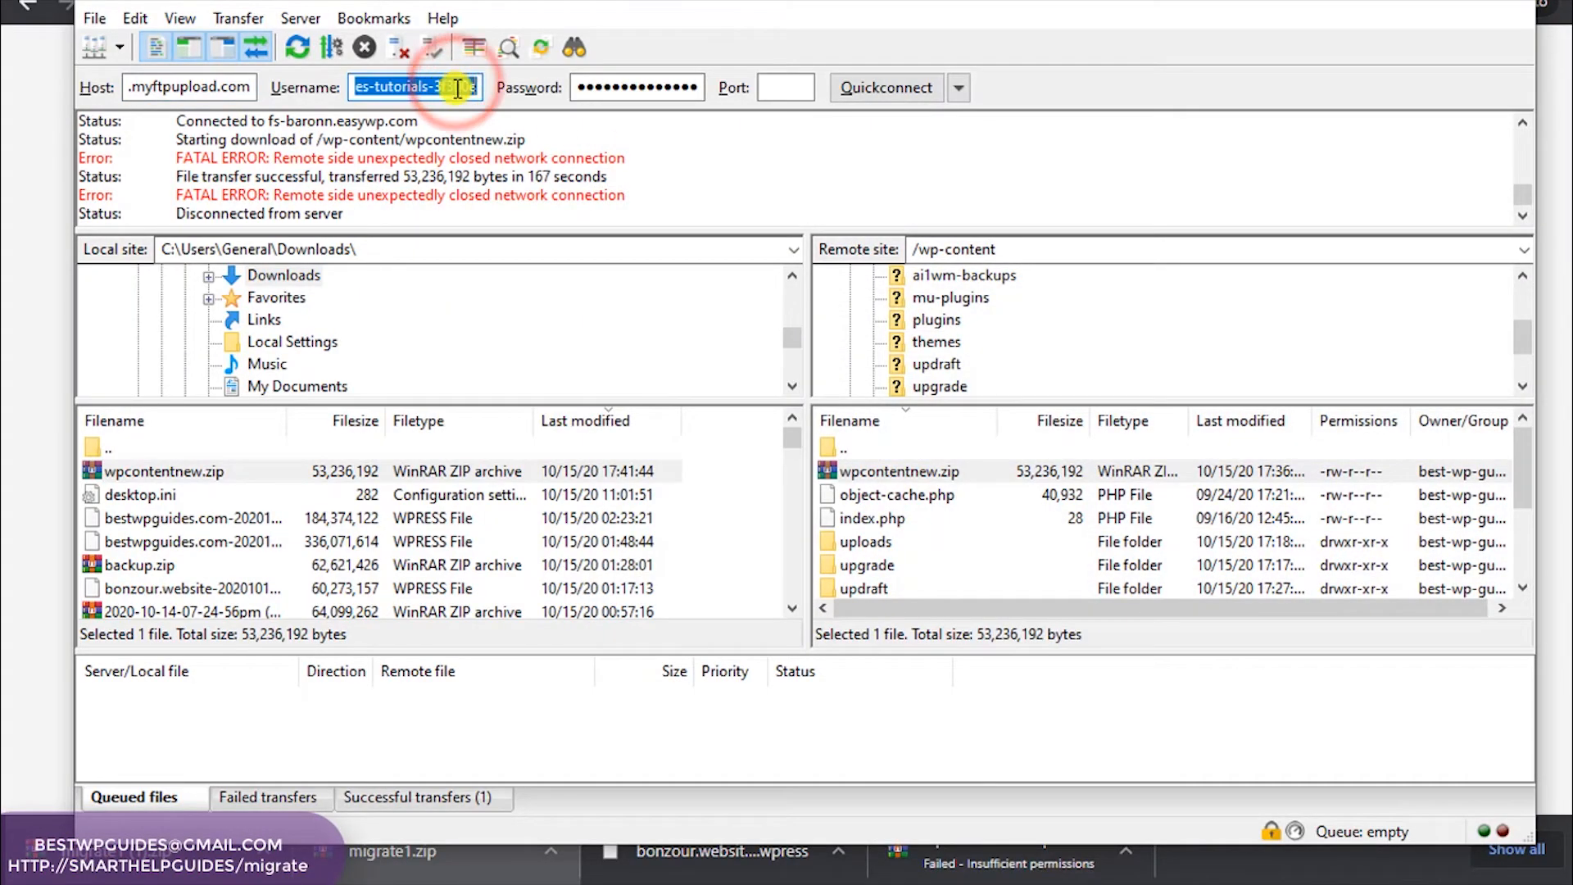
key("ctrl+v")
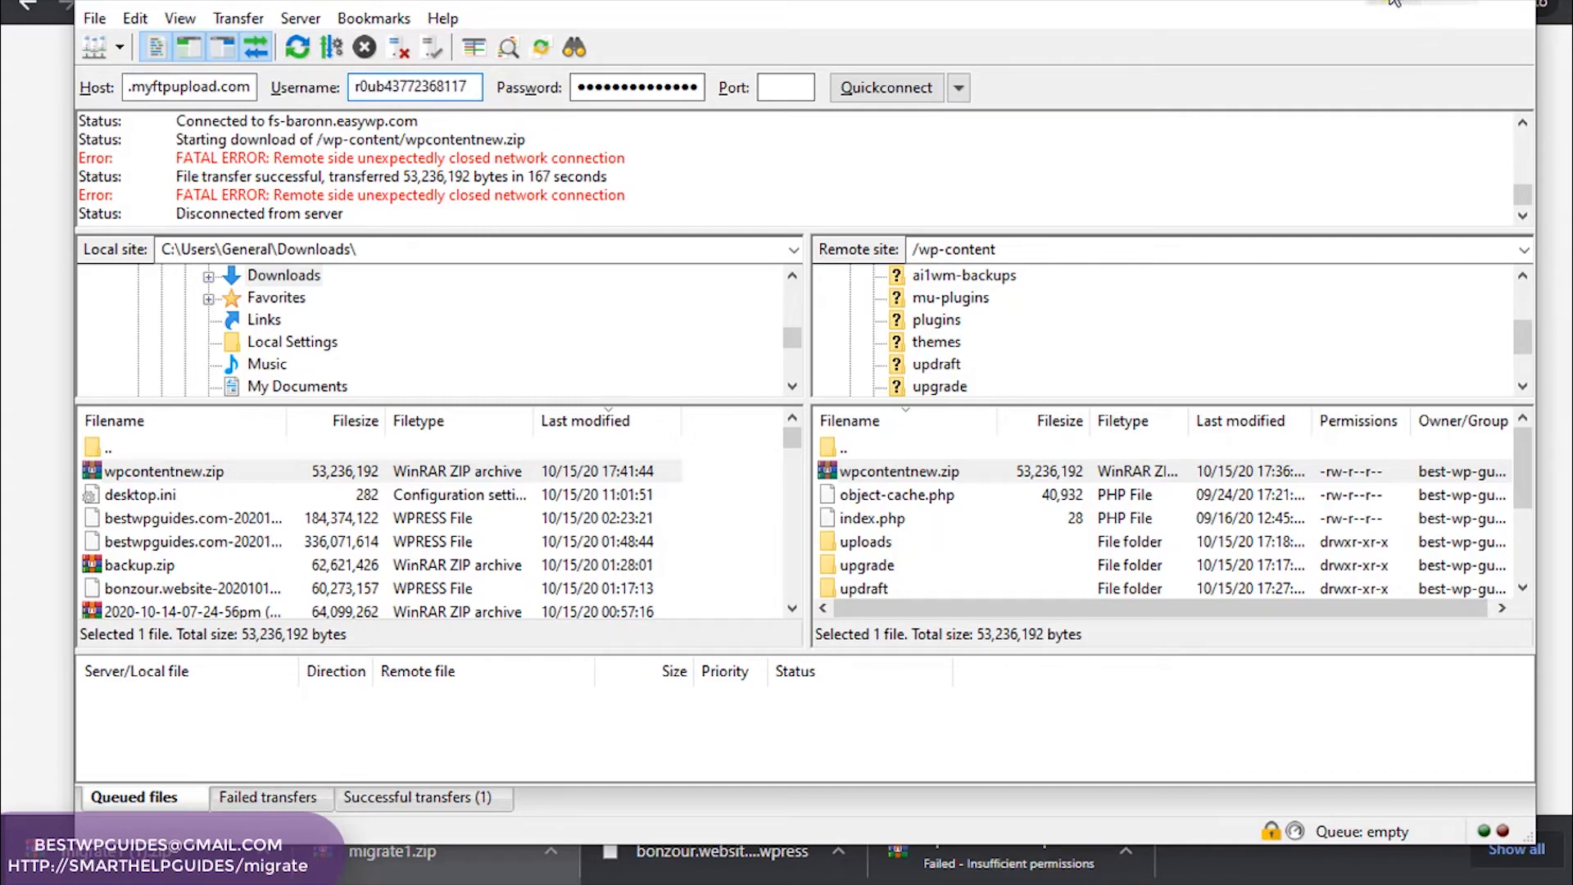
Copy the GoDaddy SFTP password and paste it over the old saved password
key("alt+Tab")
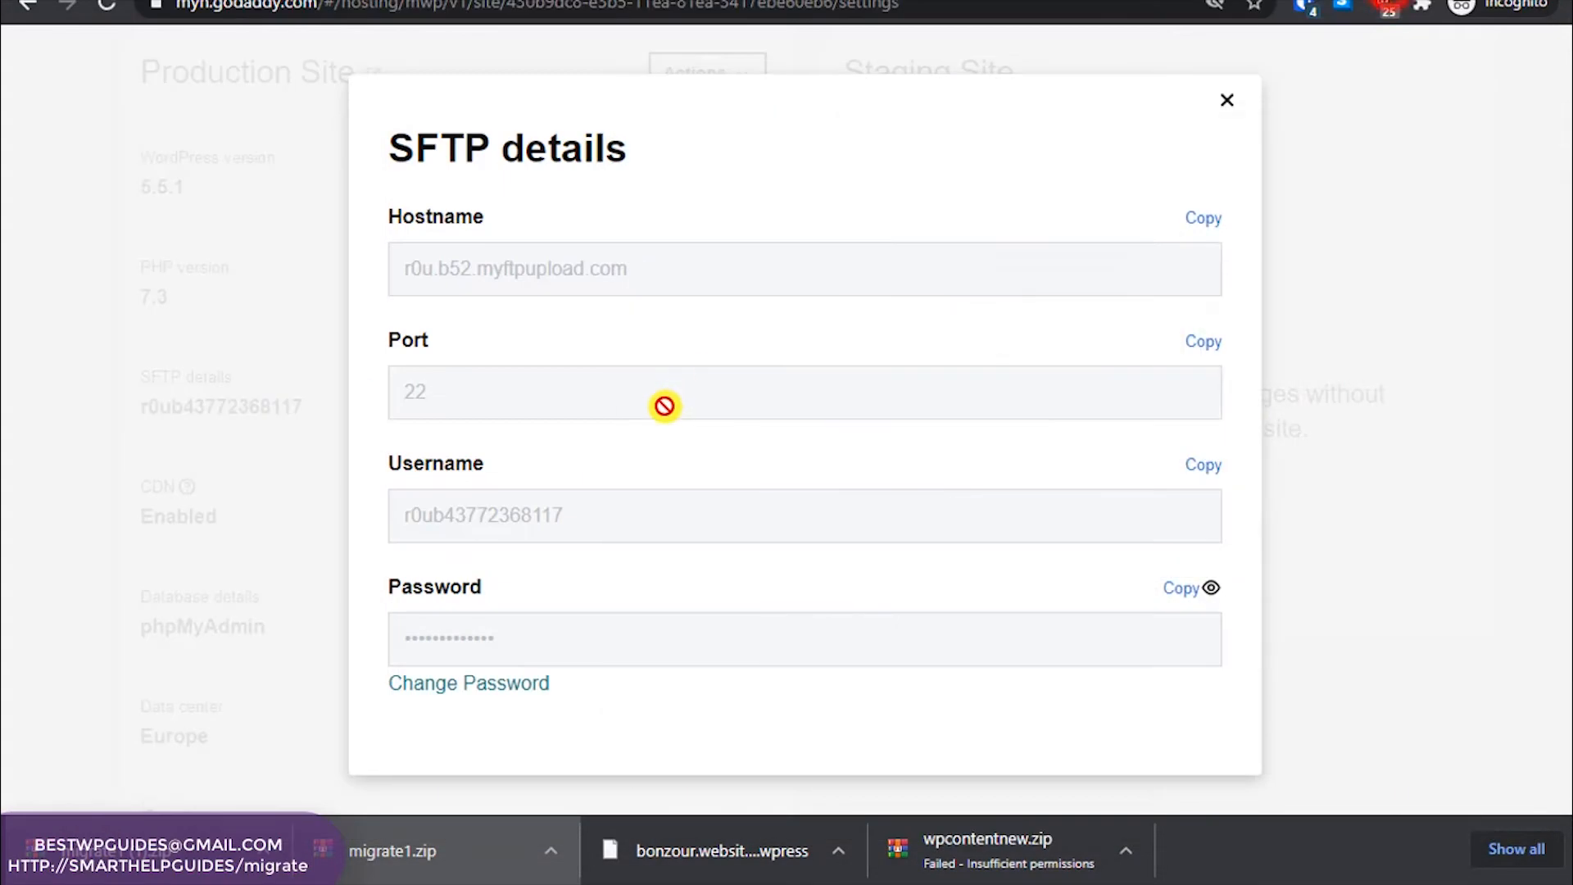
left_click(1181, 588)
key("alt+Tab")
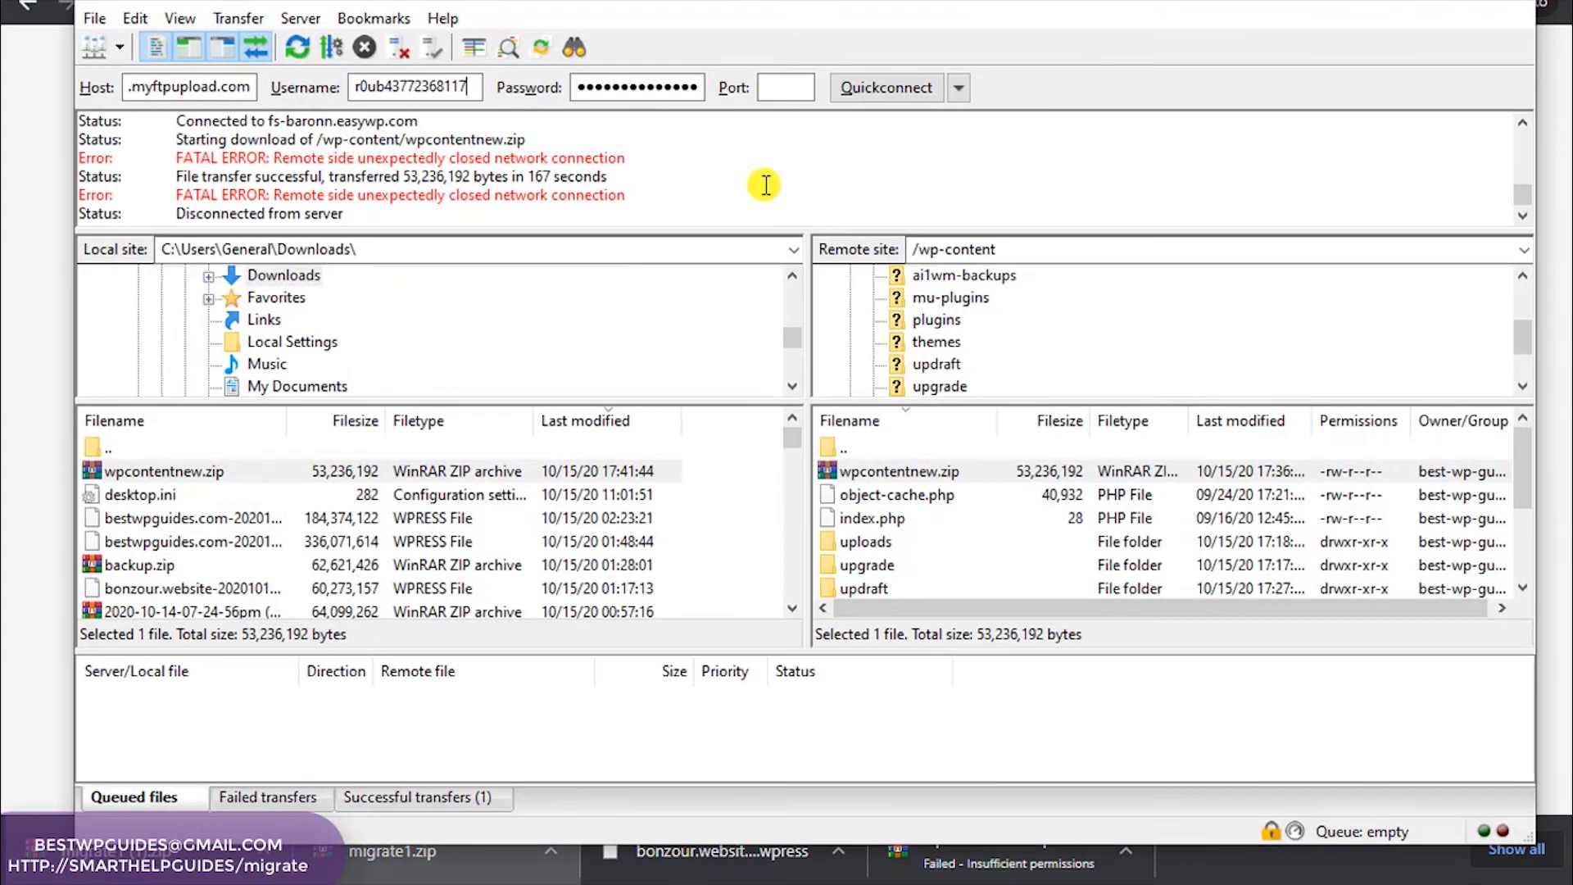
double_click(668, 88)
key("ctrl+v")
Set the port to 22 and connect, replacing the existing connection
left_click(787, 88)
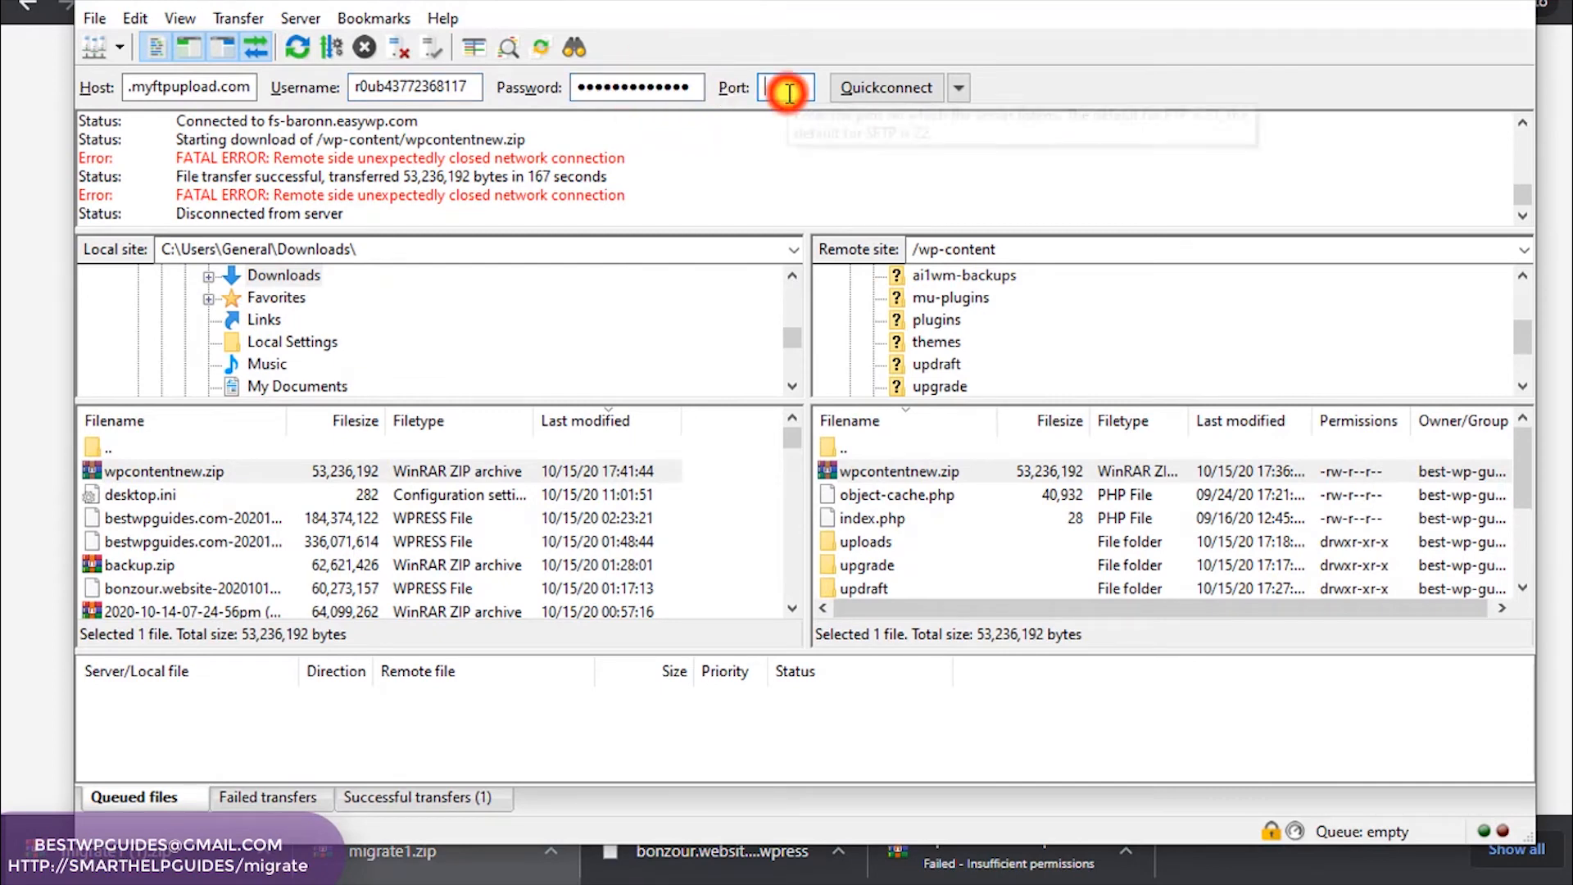
type("22")
left_click(881, 87)
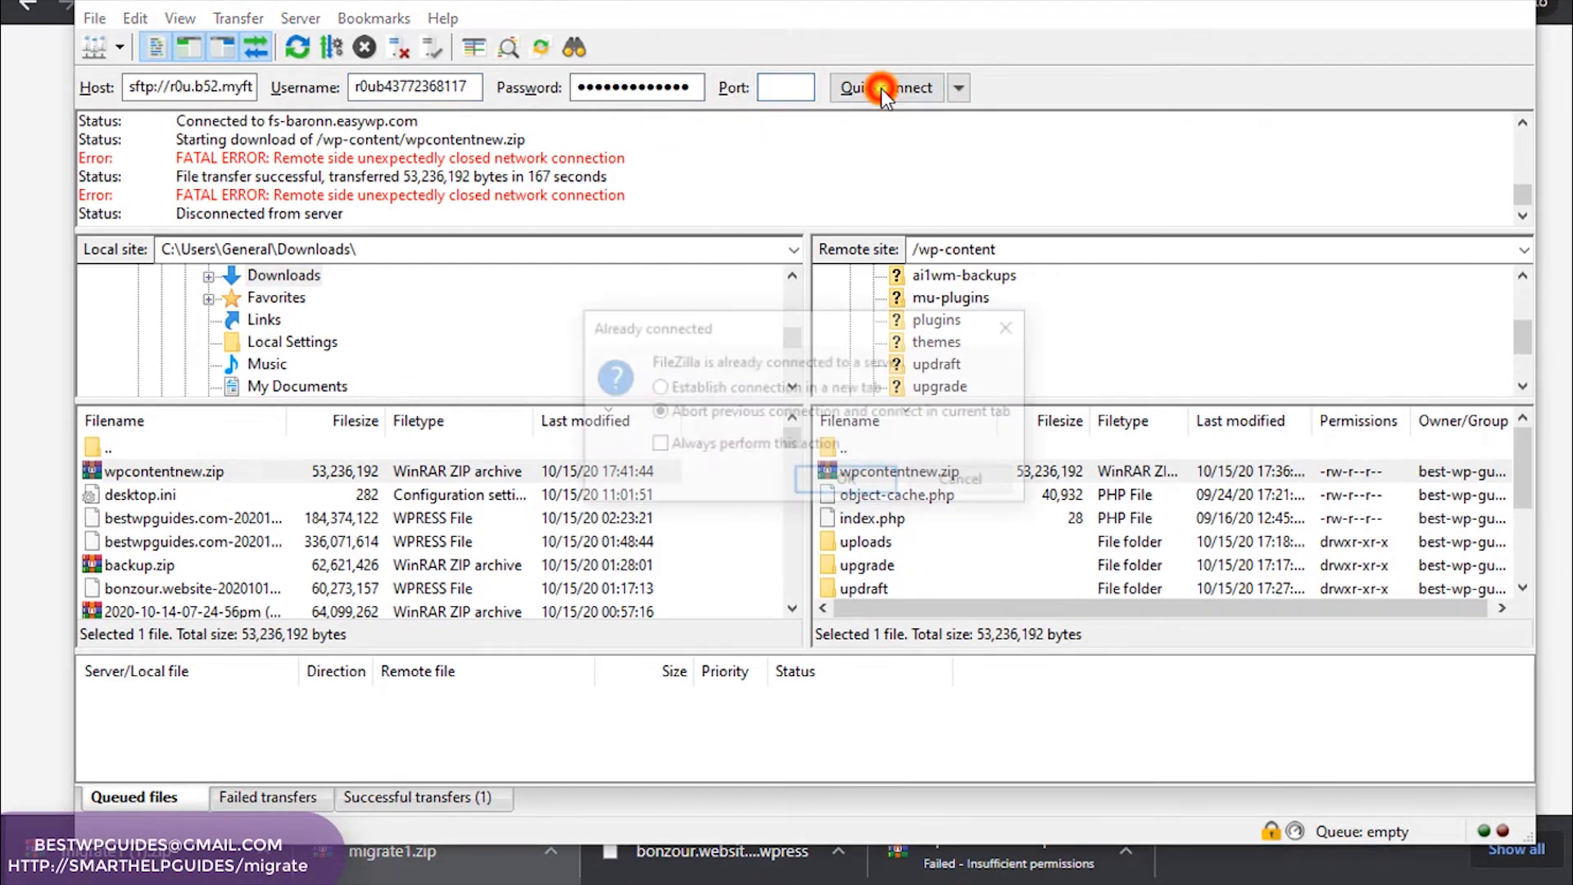
left_click(815, 476)
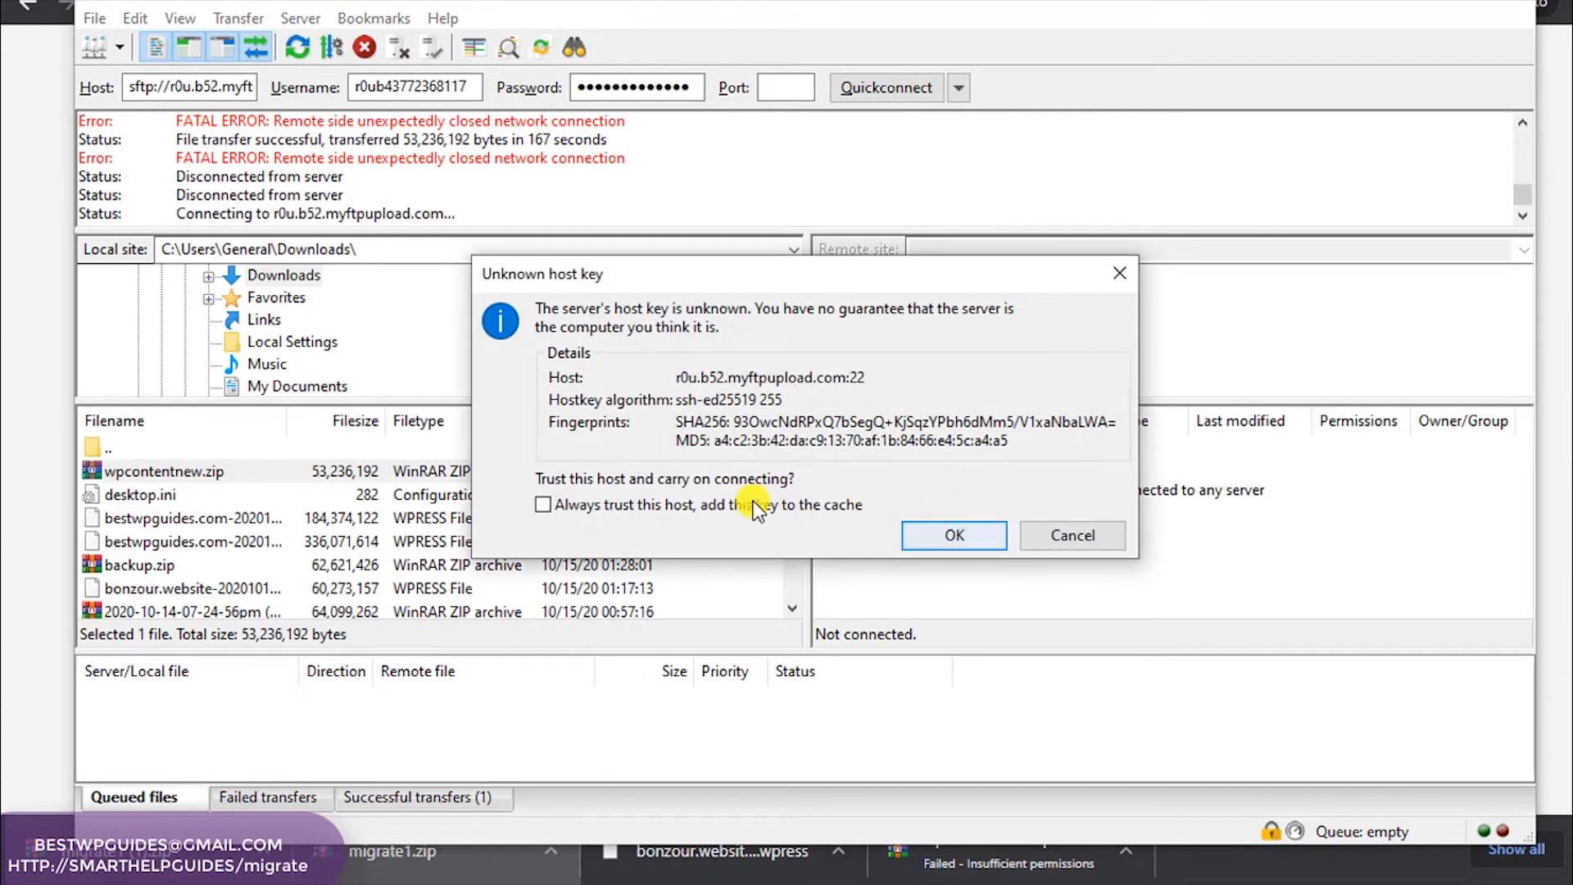
Trust the GoDaddy server's host key and open the remote wp-content folder
left_click(925, 528)
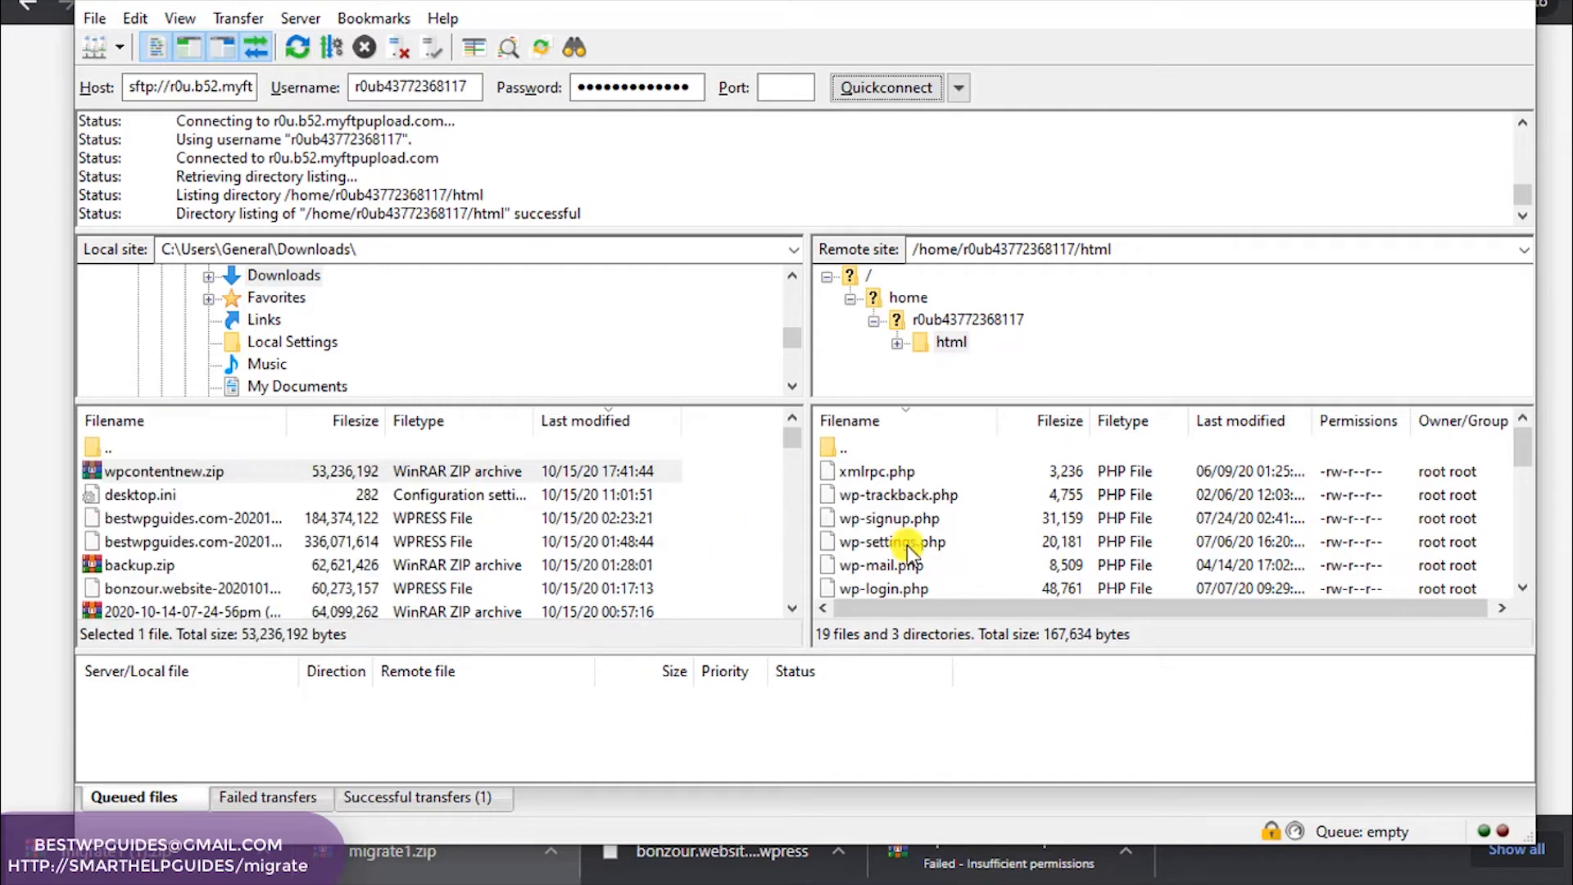
scroll(894, 528, "down", 4)
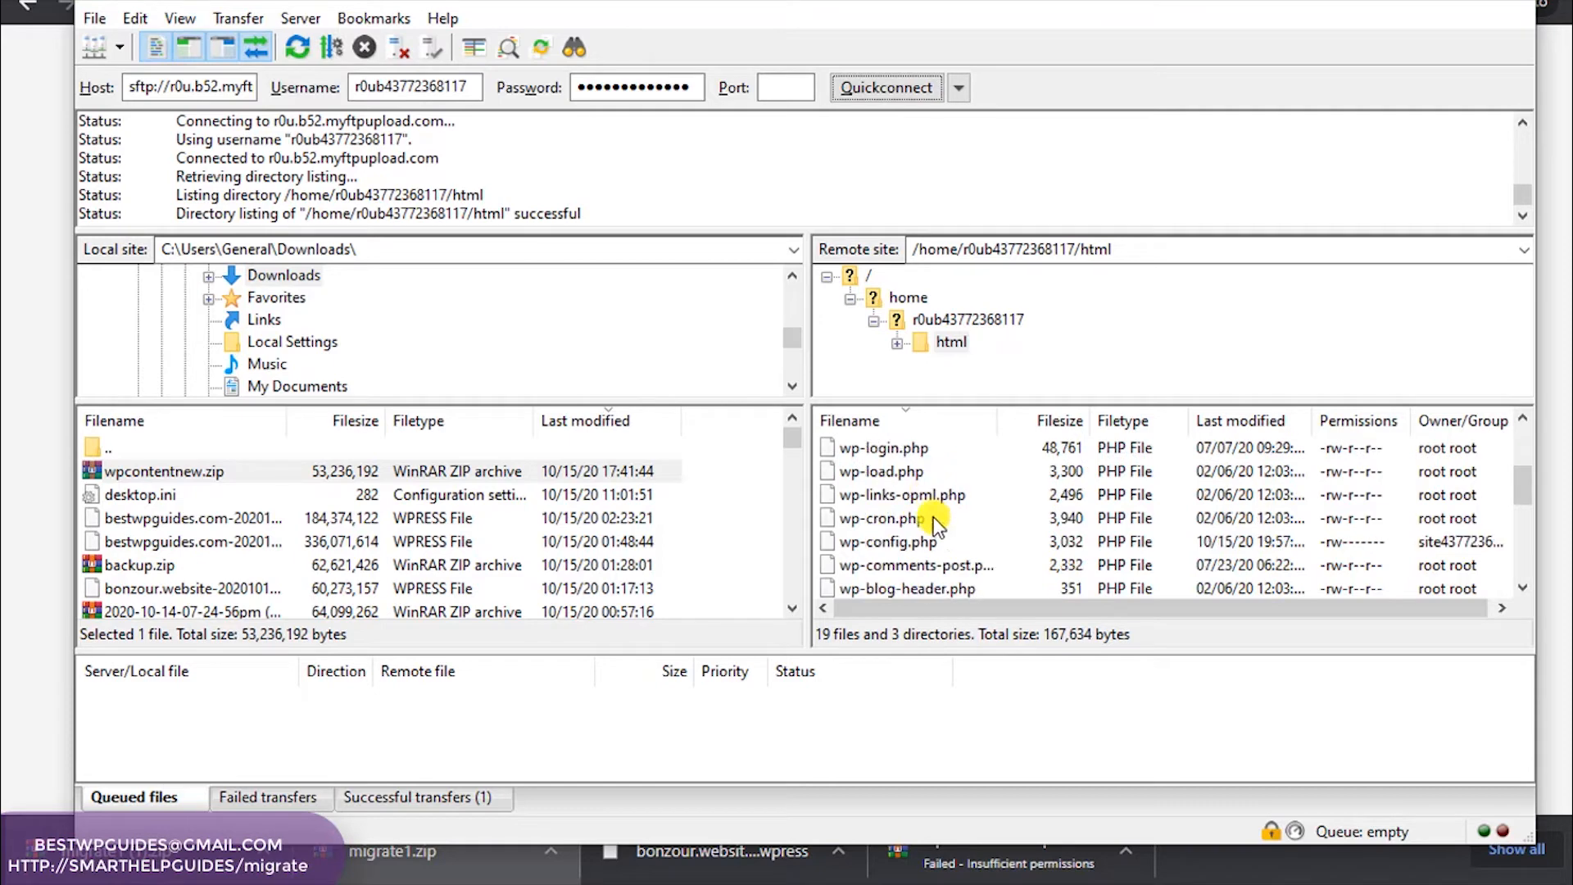
scroll(918, 533, "down", 1)
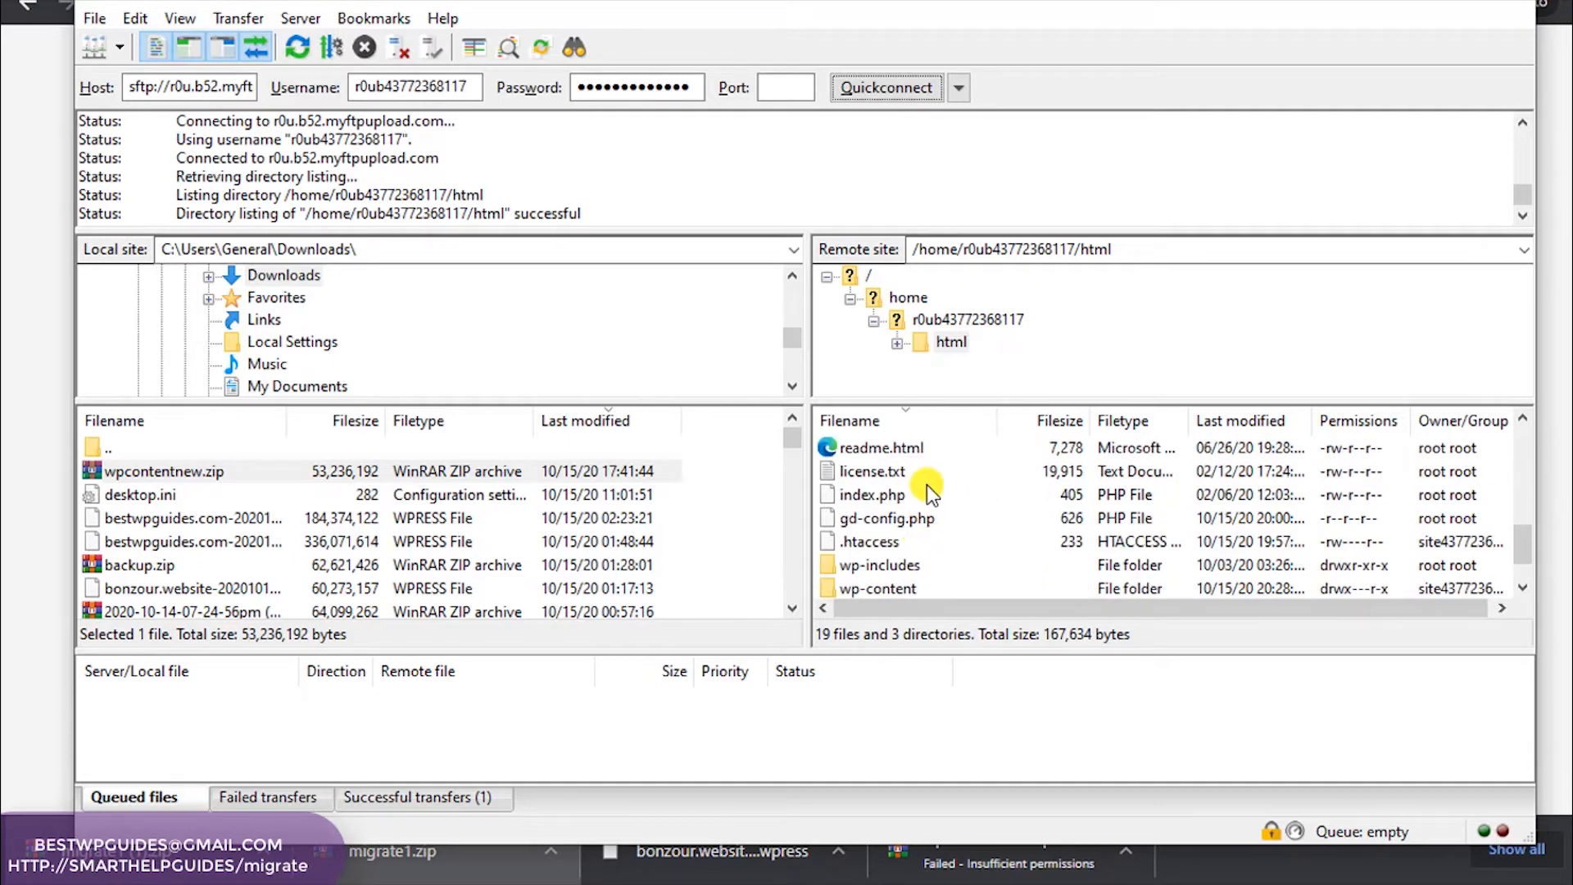
scroll(924, 504, "down", 1)
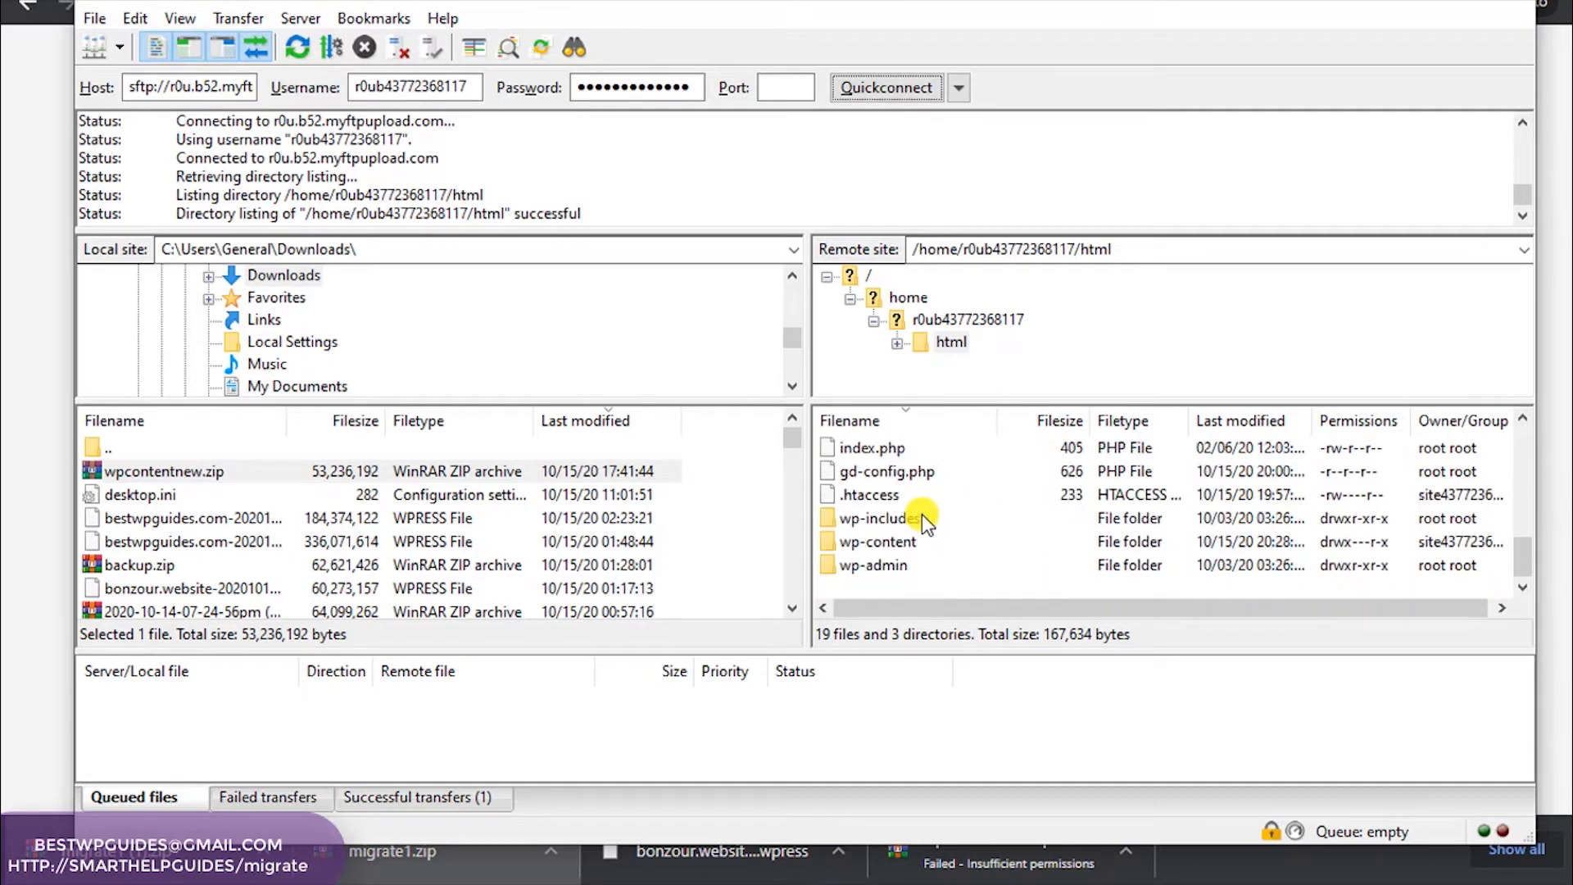
double_click(862, 544)
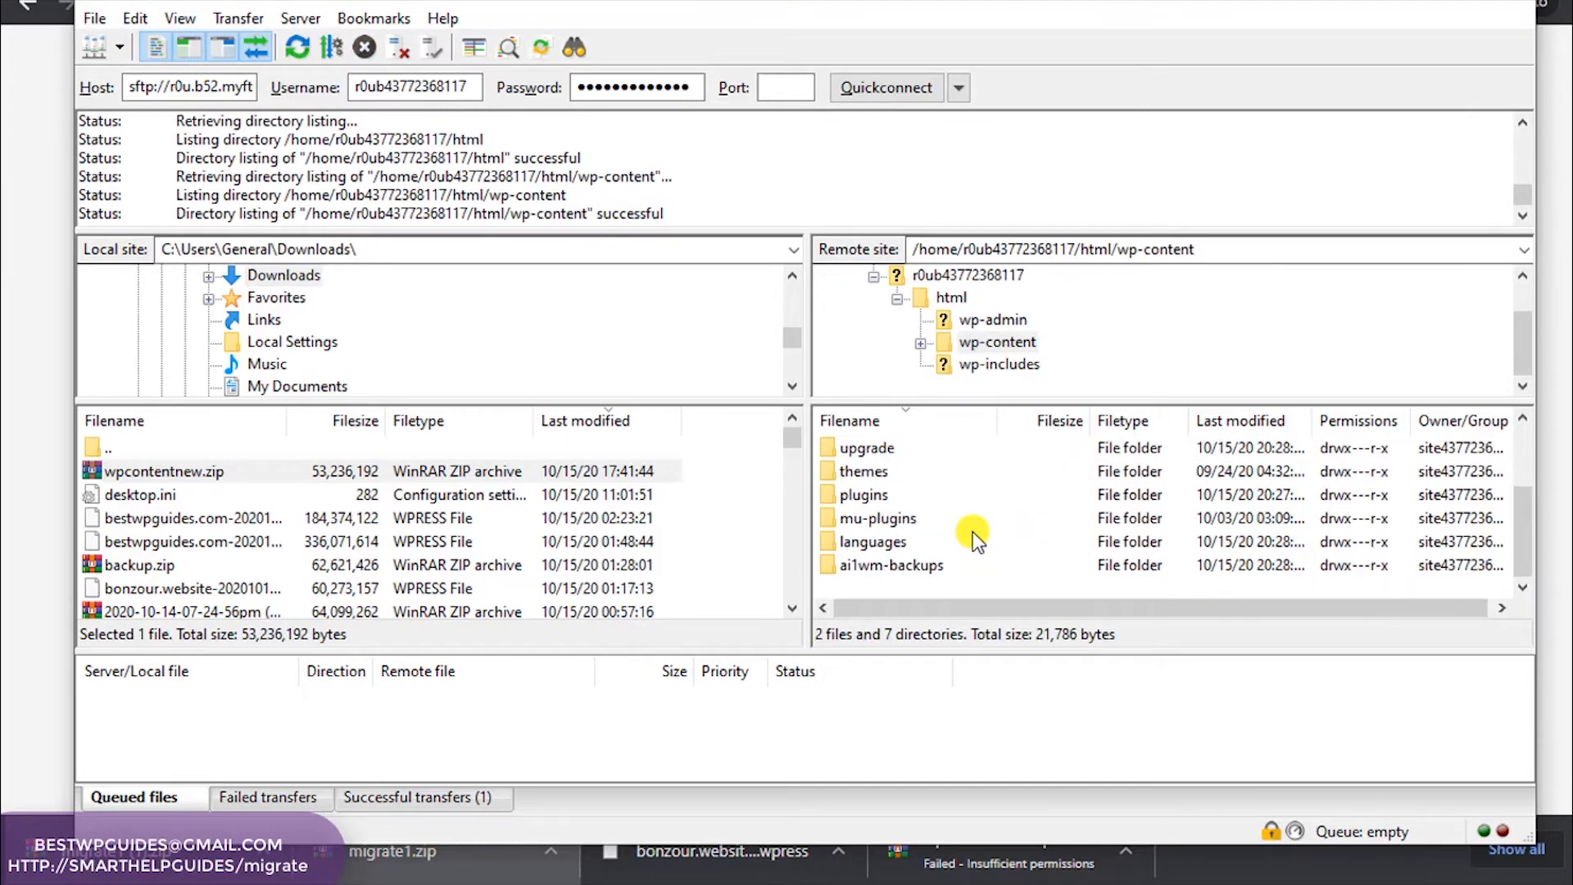
Close the SFTP details and open the File Browser from the site's Tools page
left_click(1398, 1)
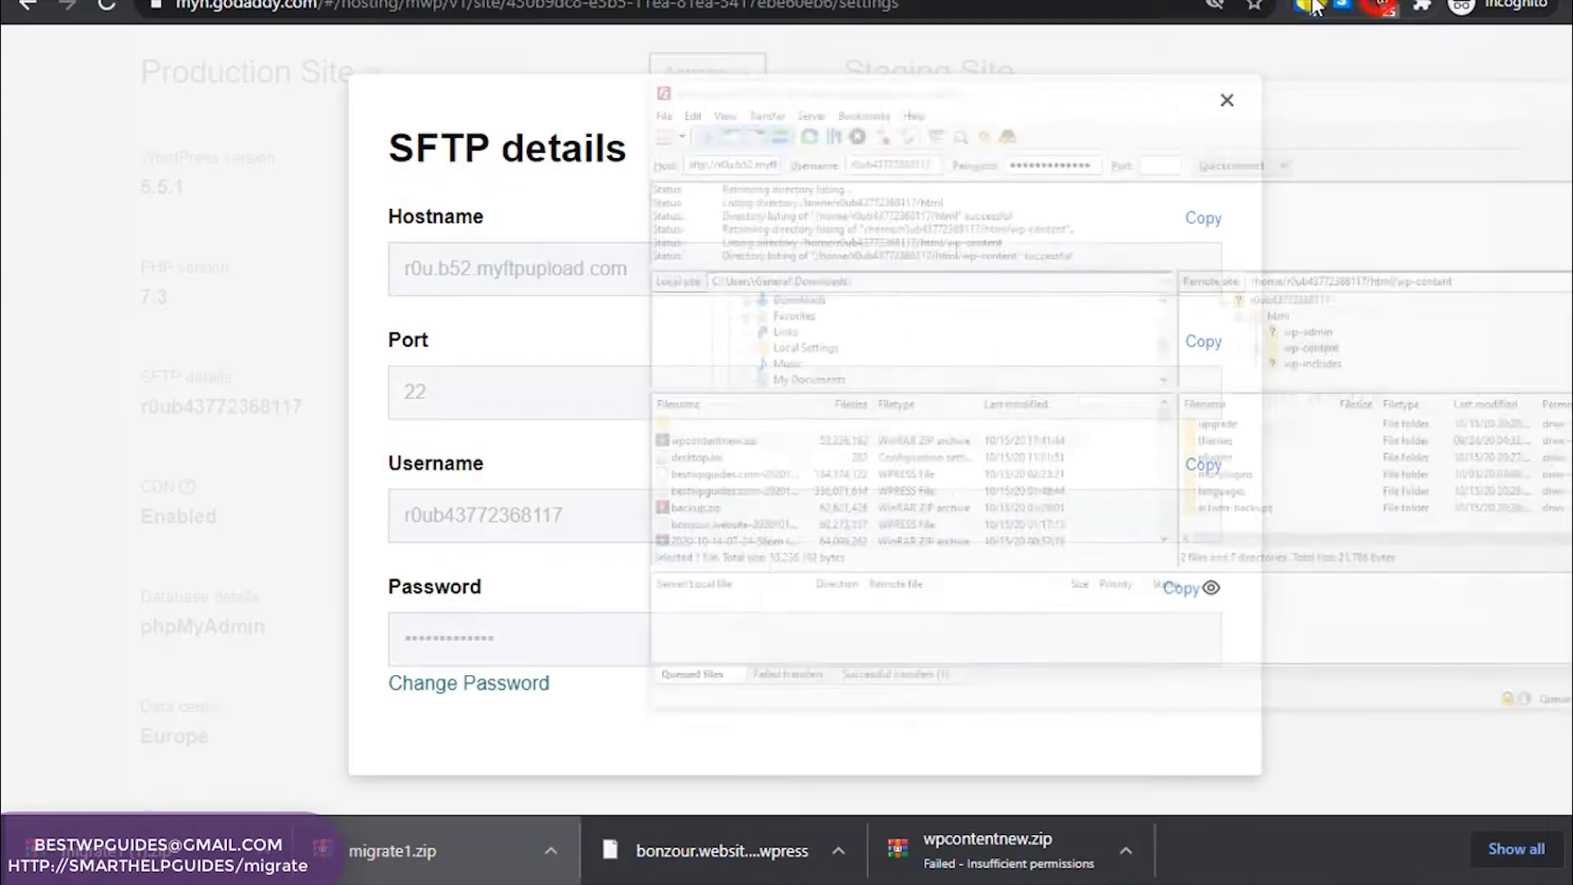
left_click(1226, 100)
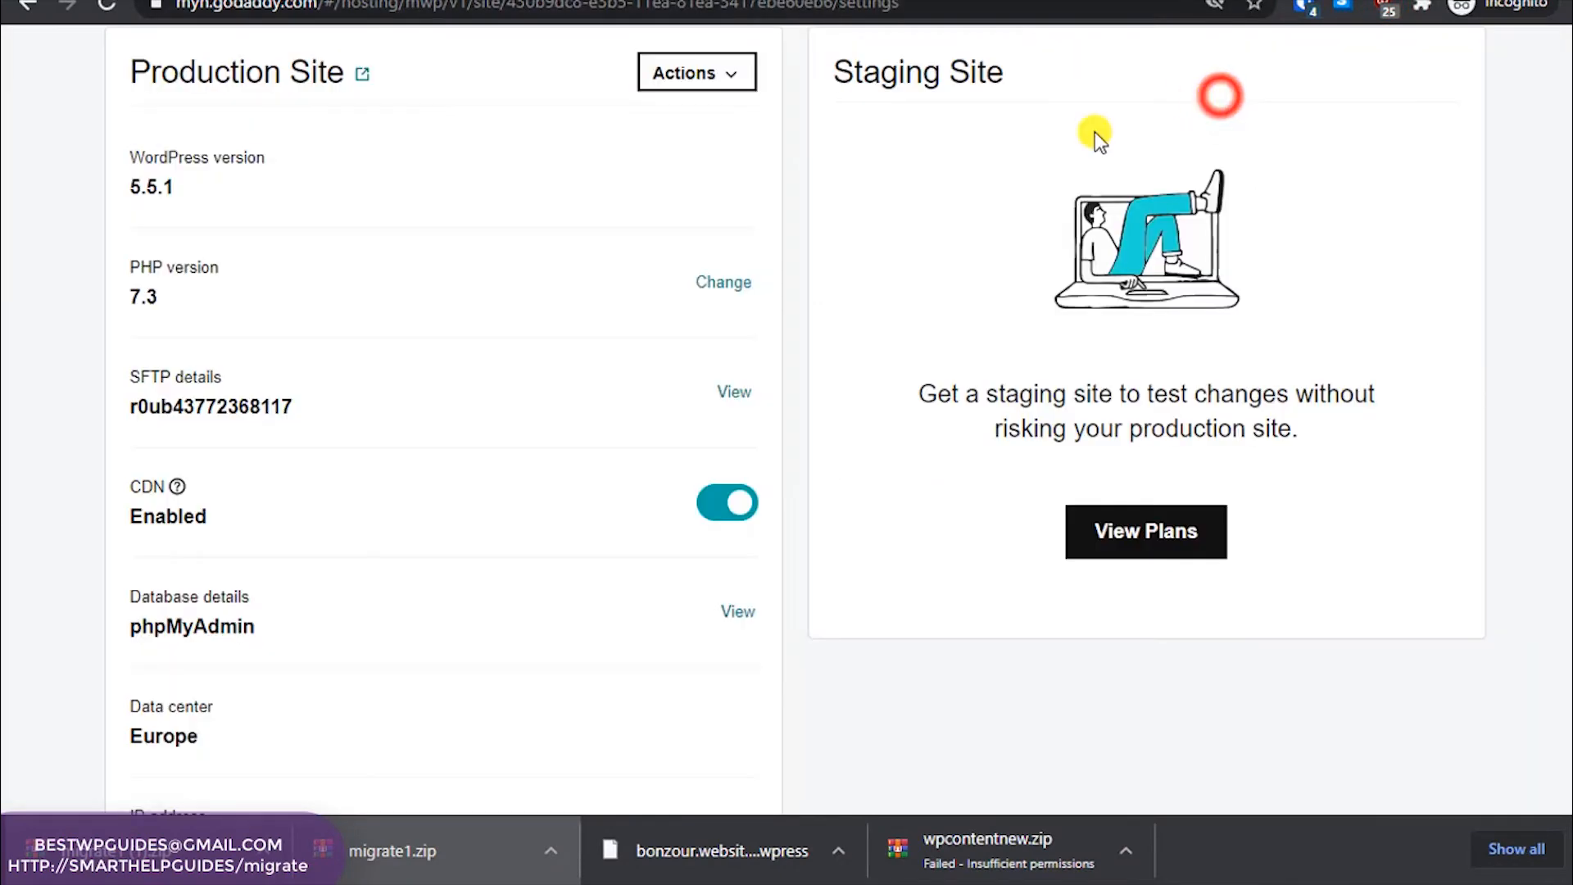
scroll(197, 246, "up", 3)
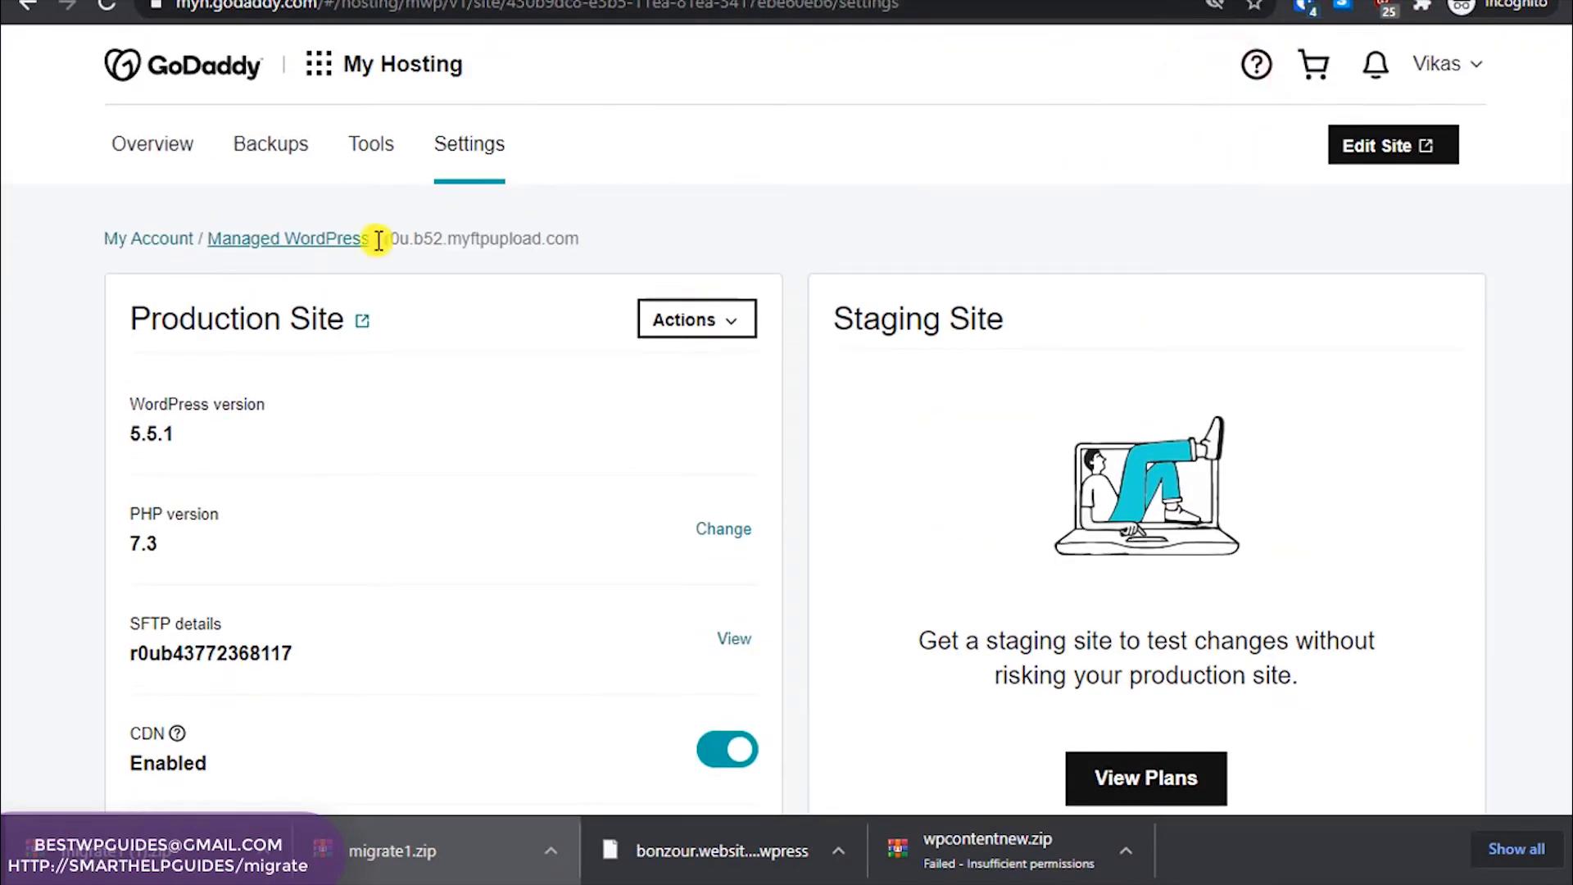
left_click(387, 149)
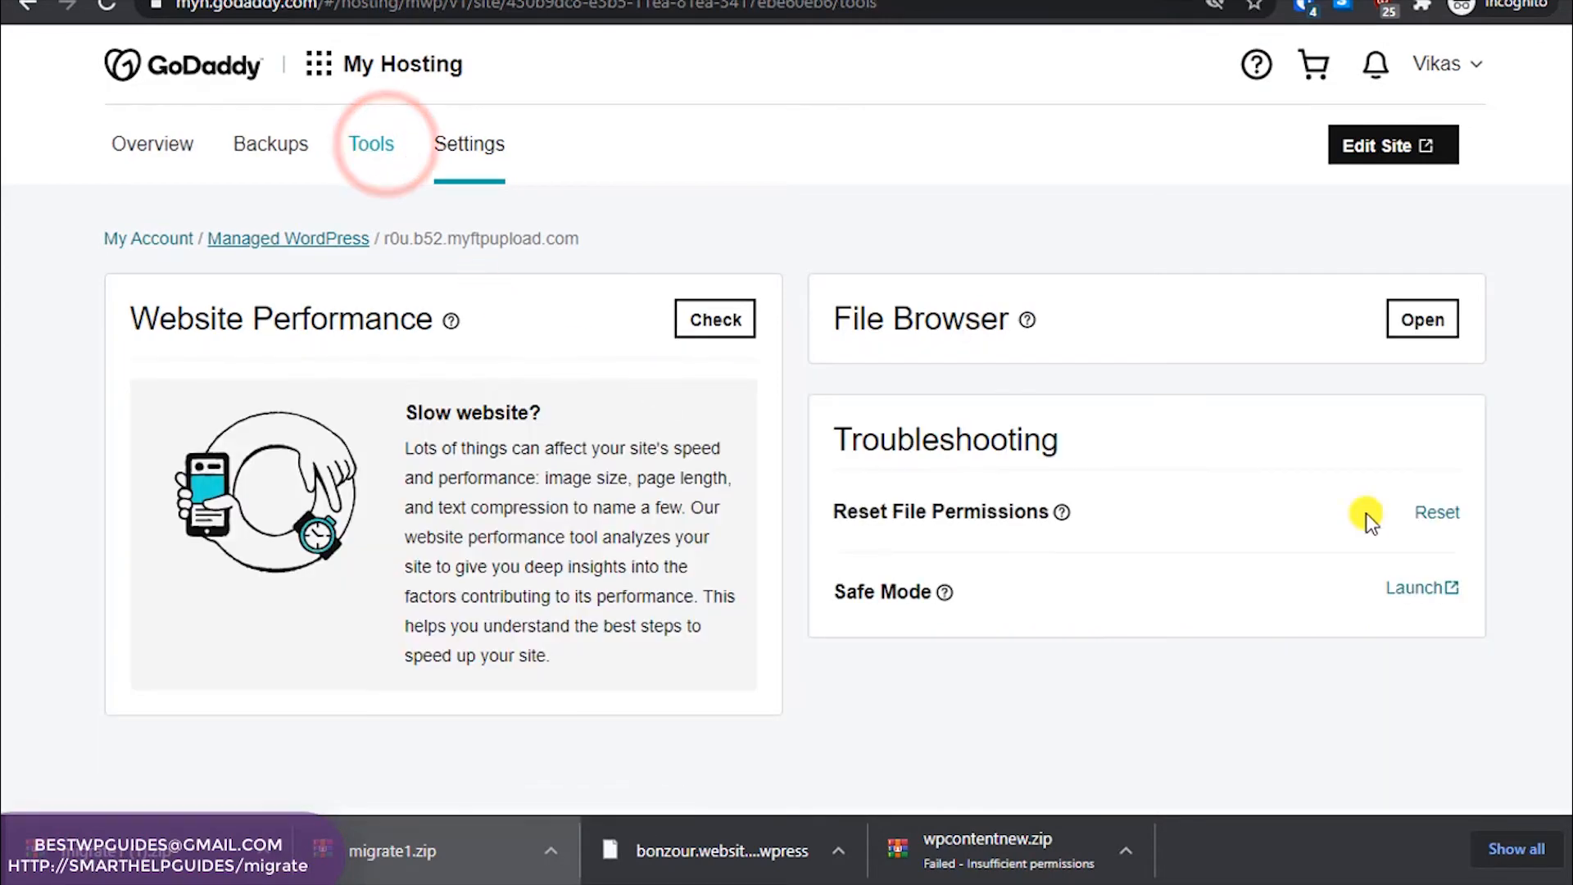
left_click(1445, 311)
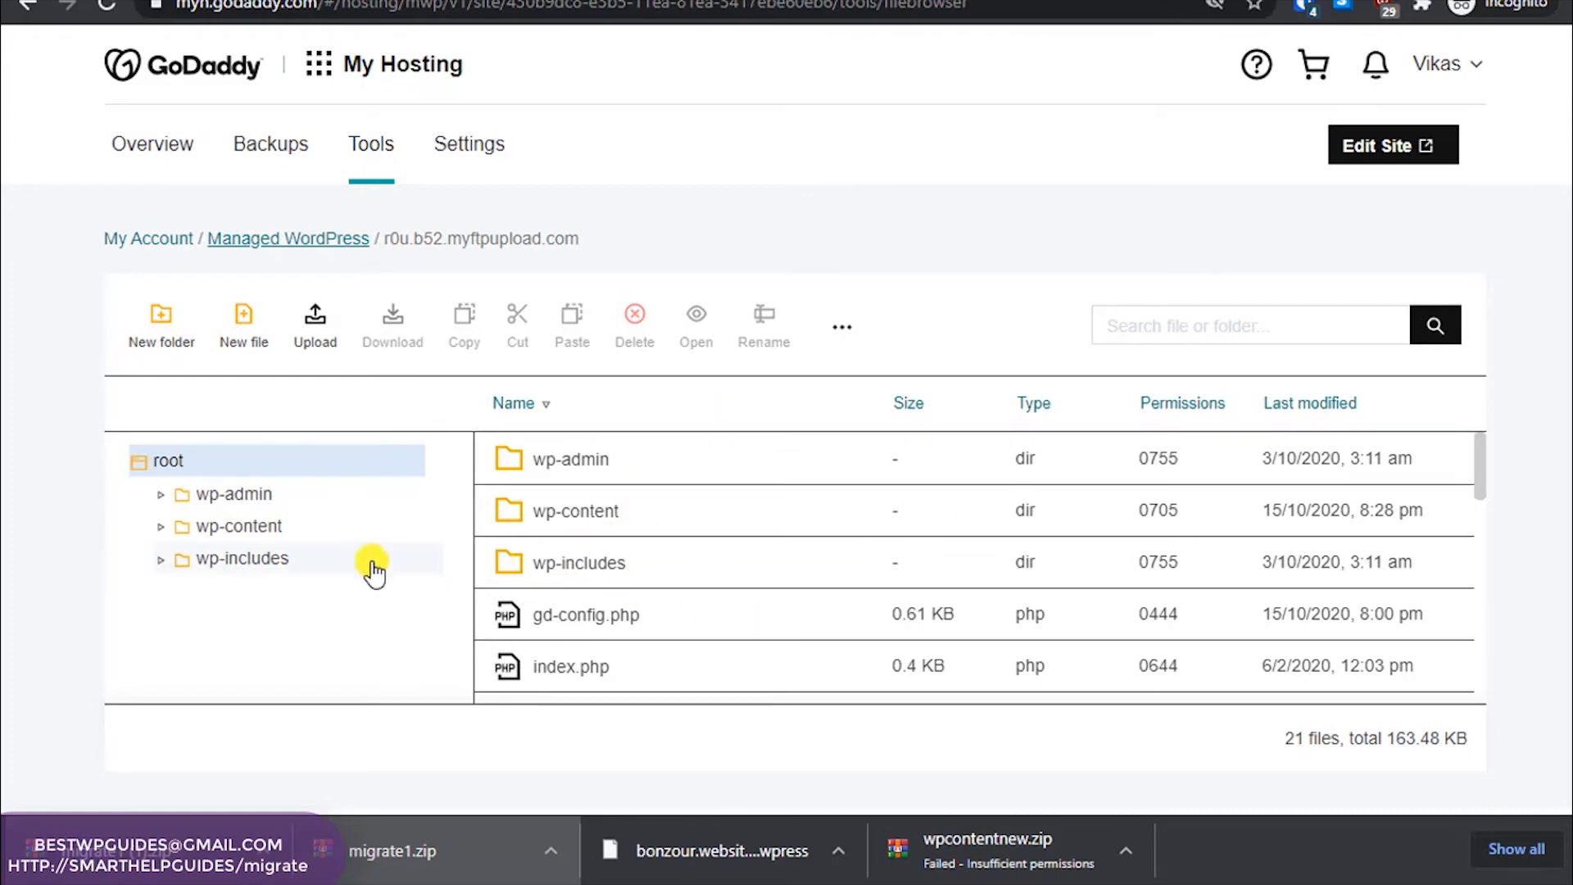
Open wp-content in the file browser and start uploading the migrate1 (1) ZIP archive
left_click(533, 514)
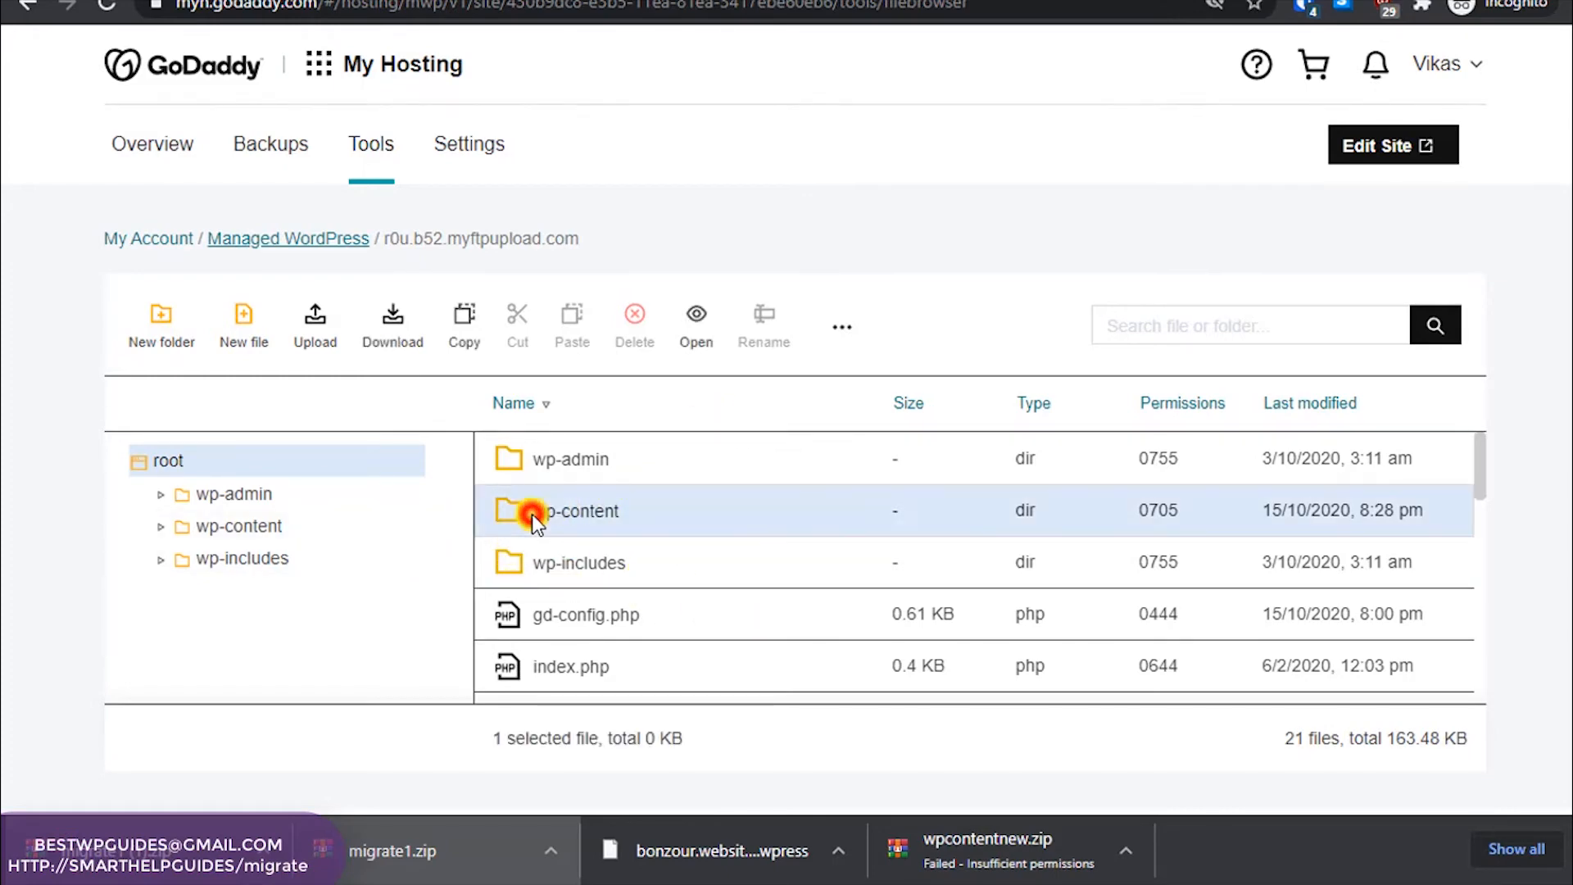
double_click(563, 513)
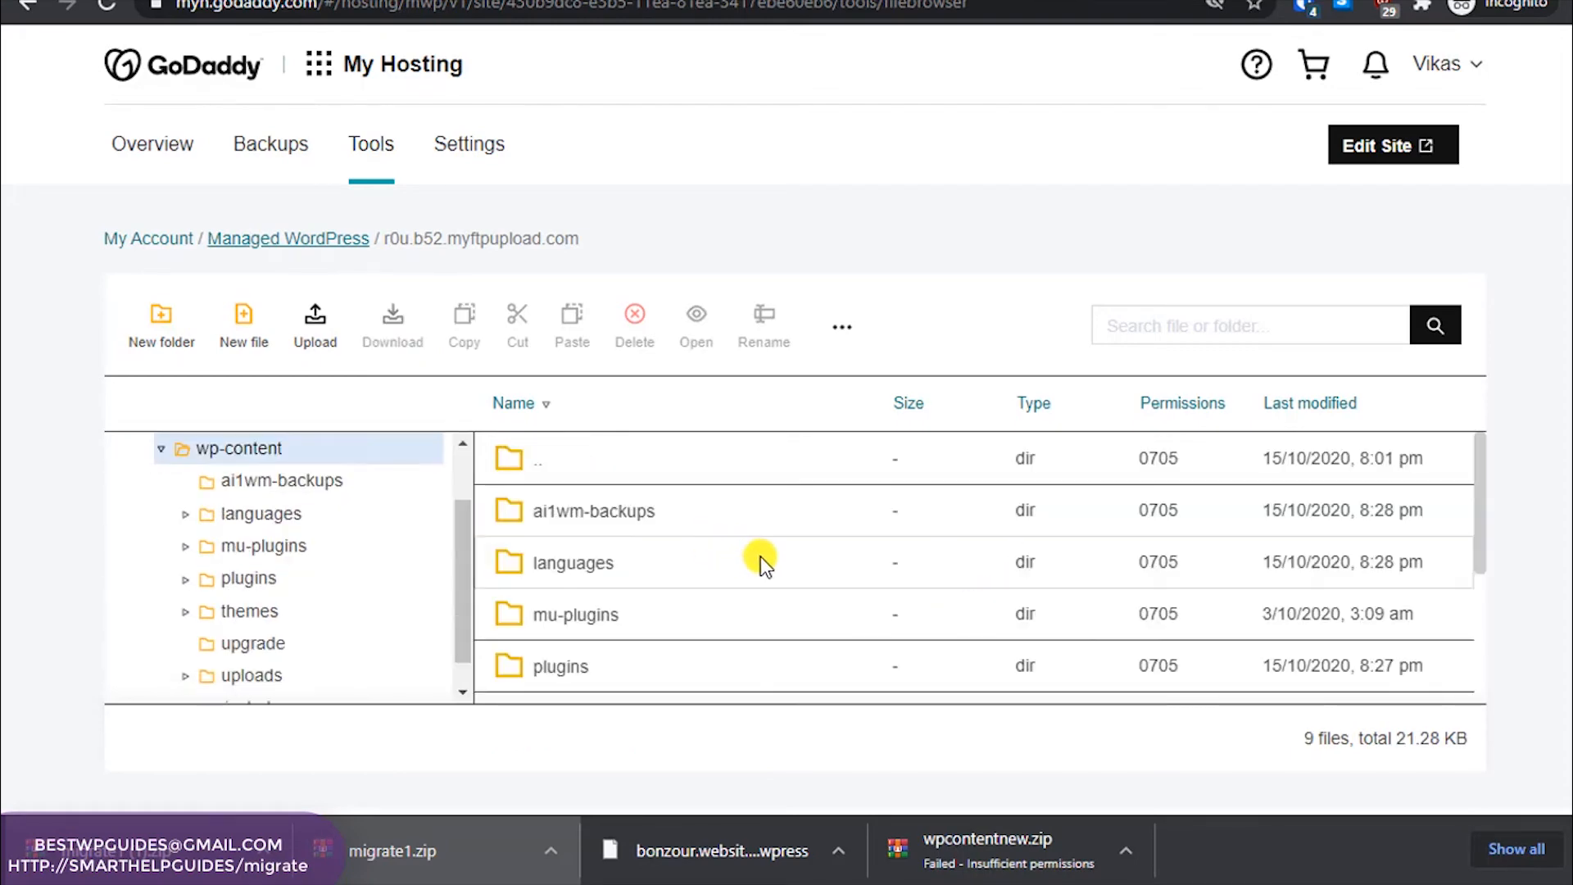
scroll(760, 557, "down", 5)
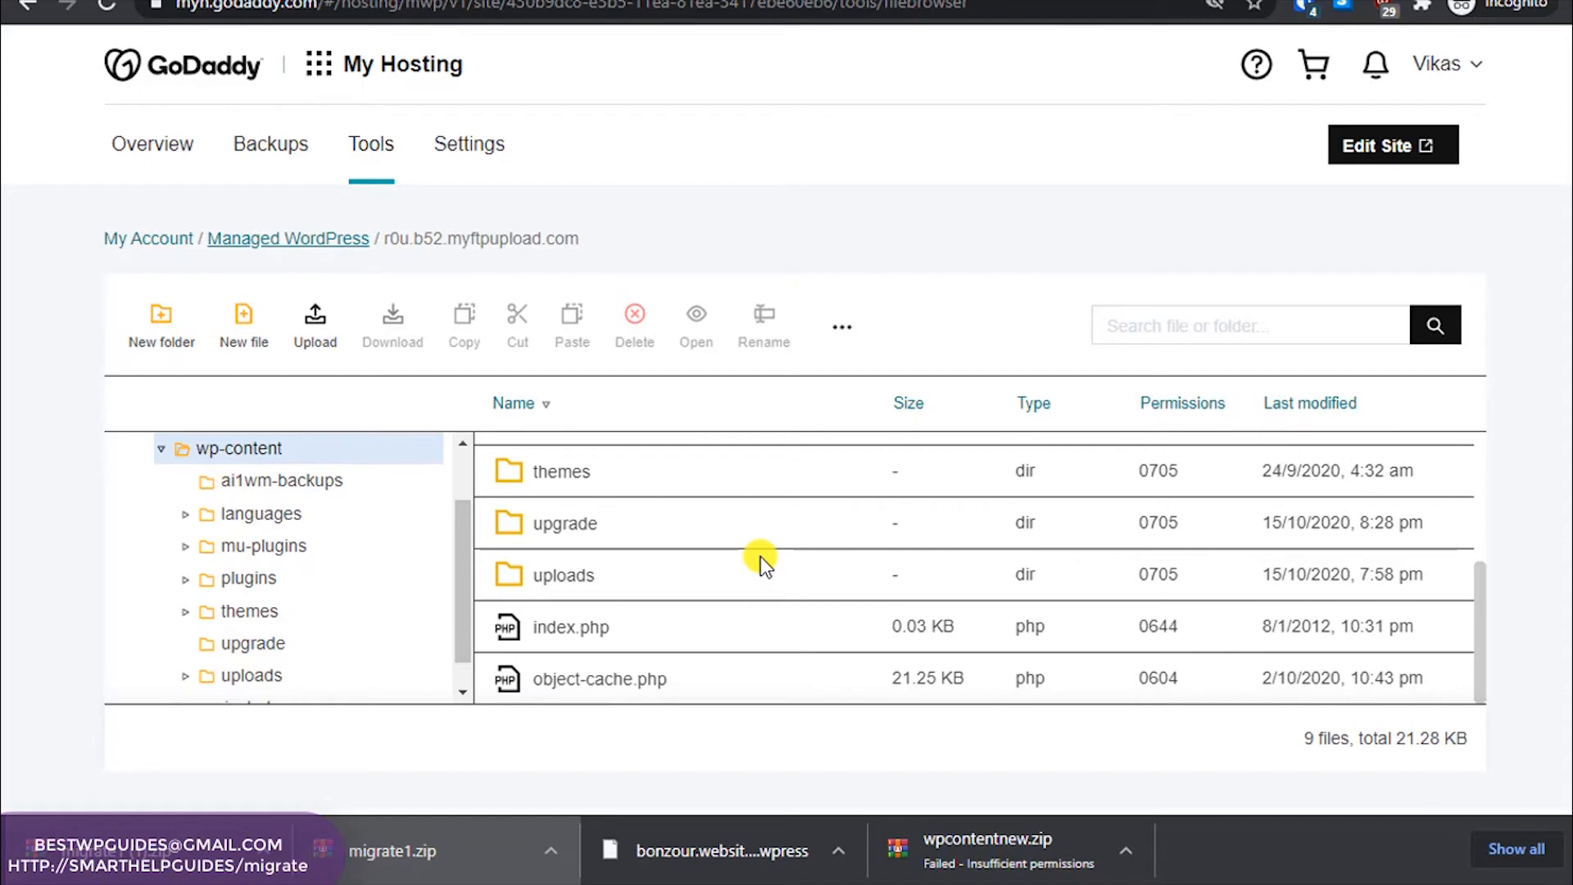
scroll(760, 557, "up", 5)
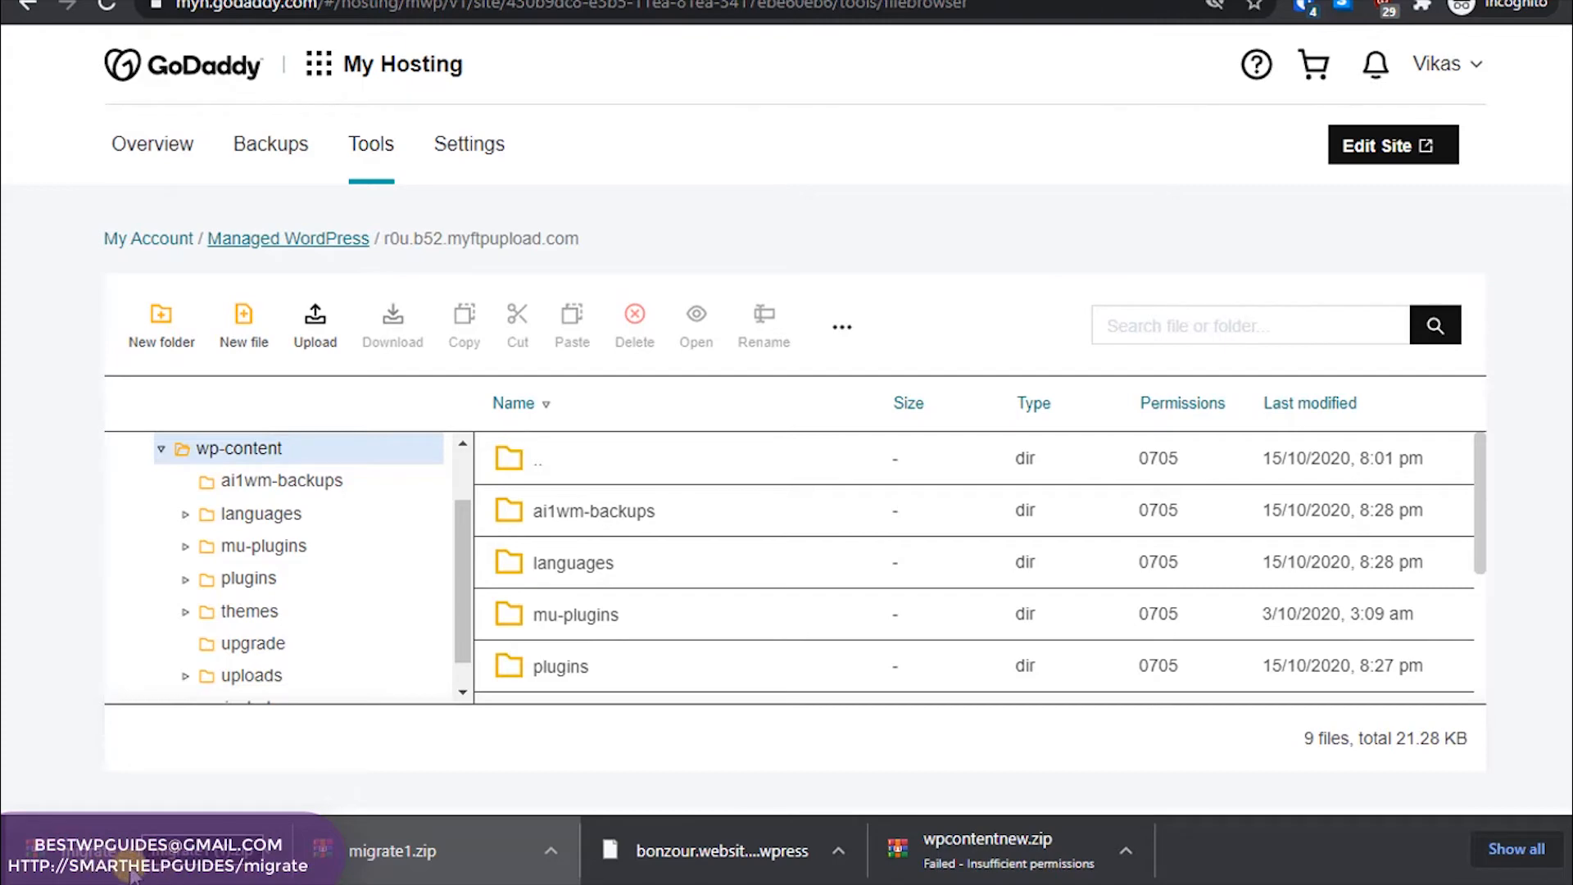
left_click(316, 327)
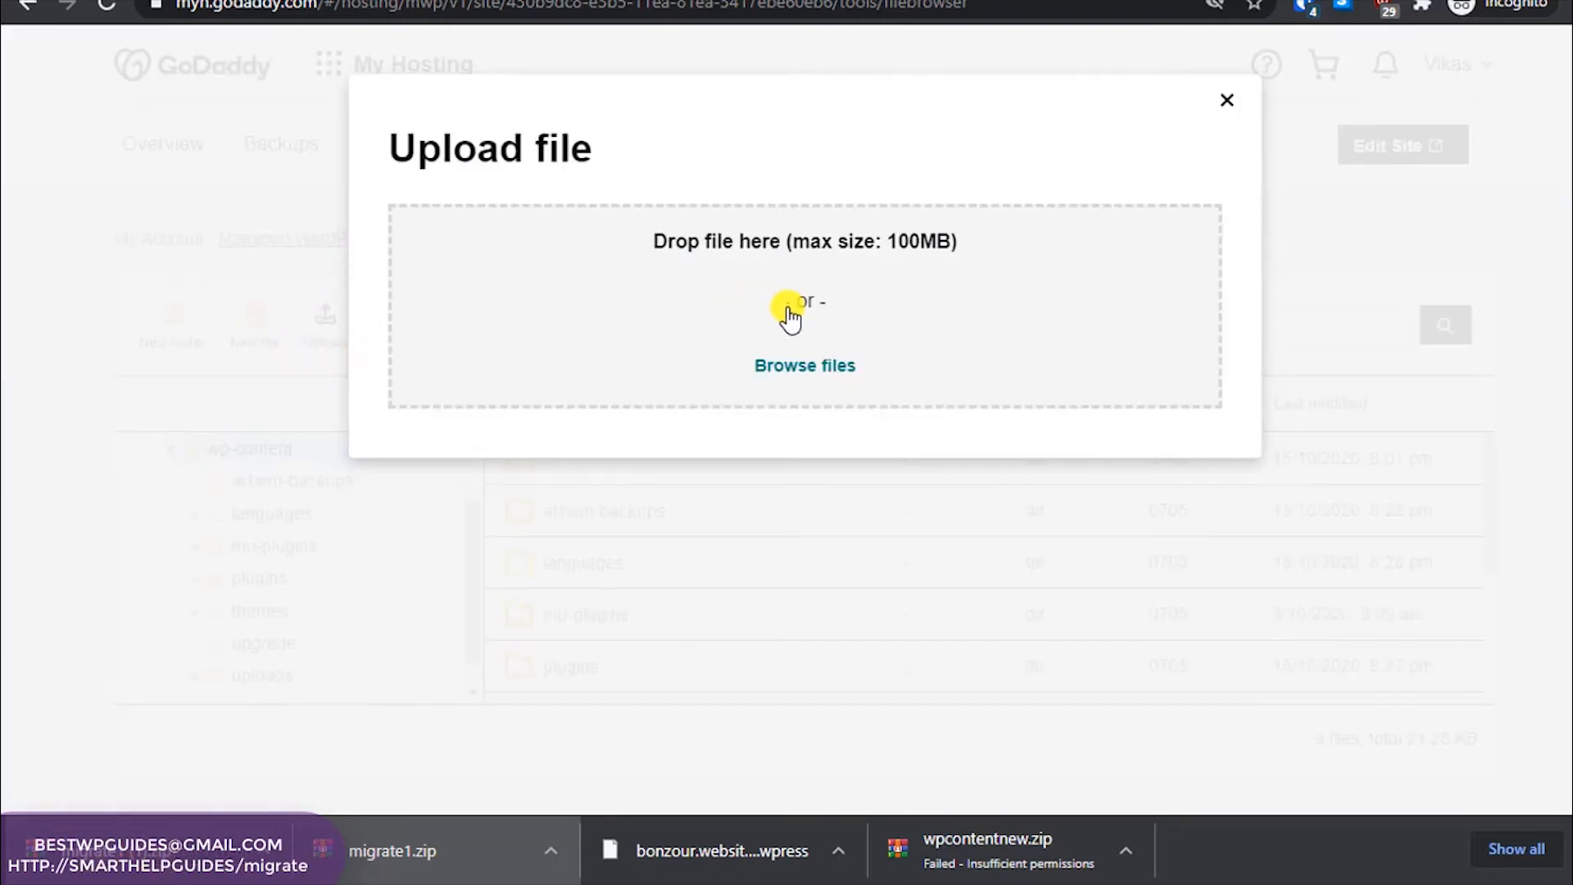
left_click(782, 368)
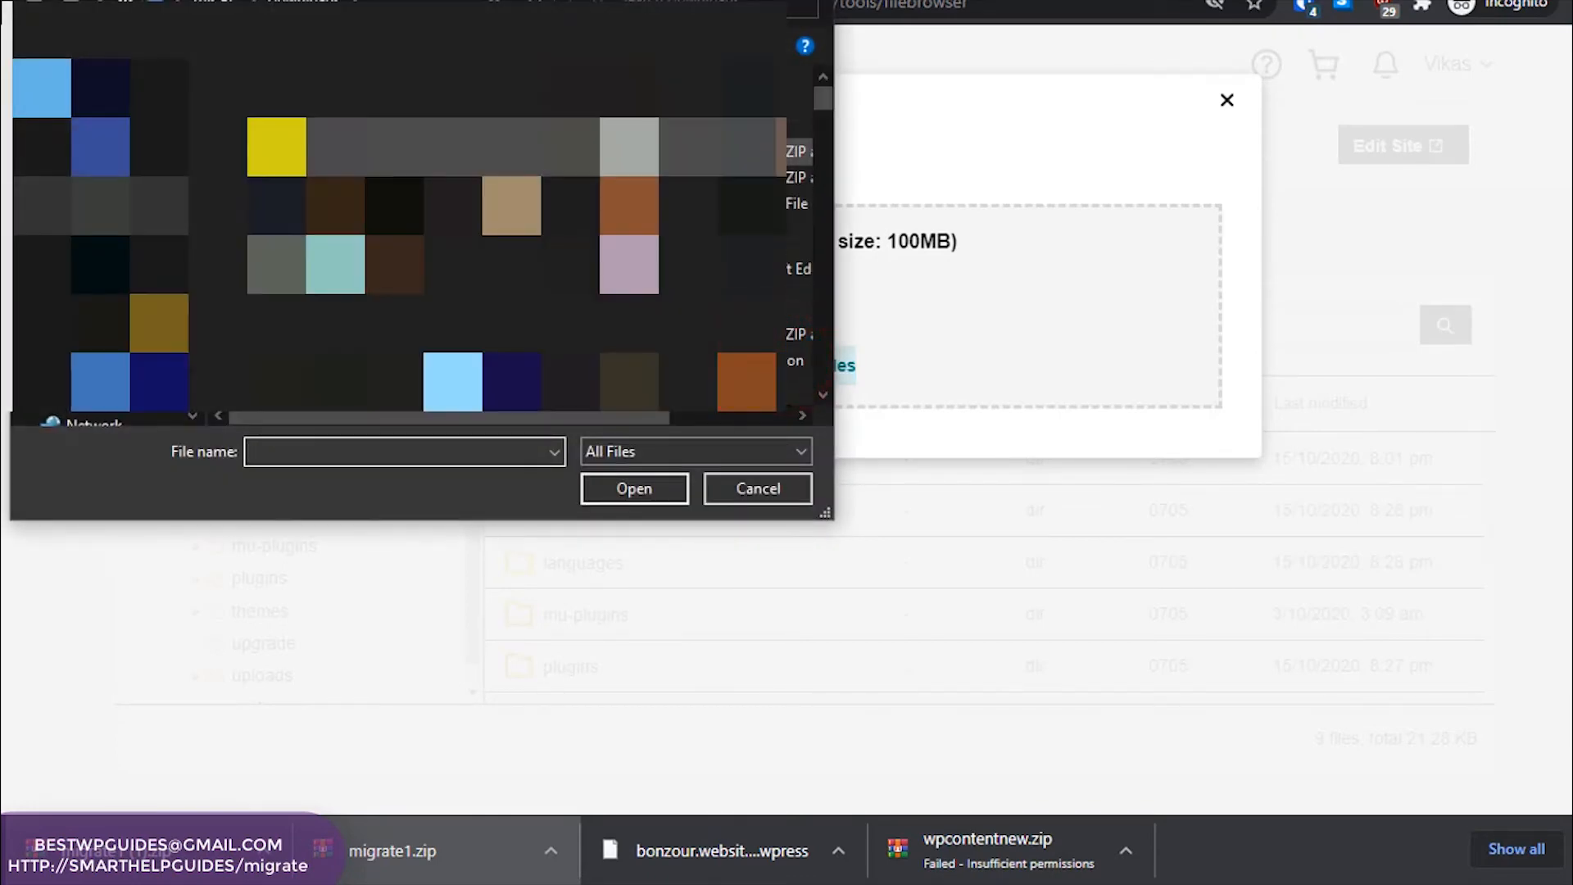
left_click(287, 152)
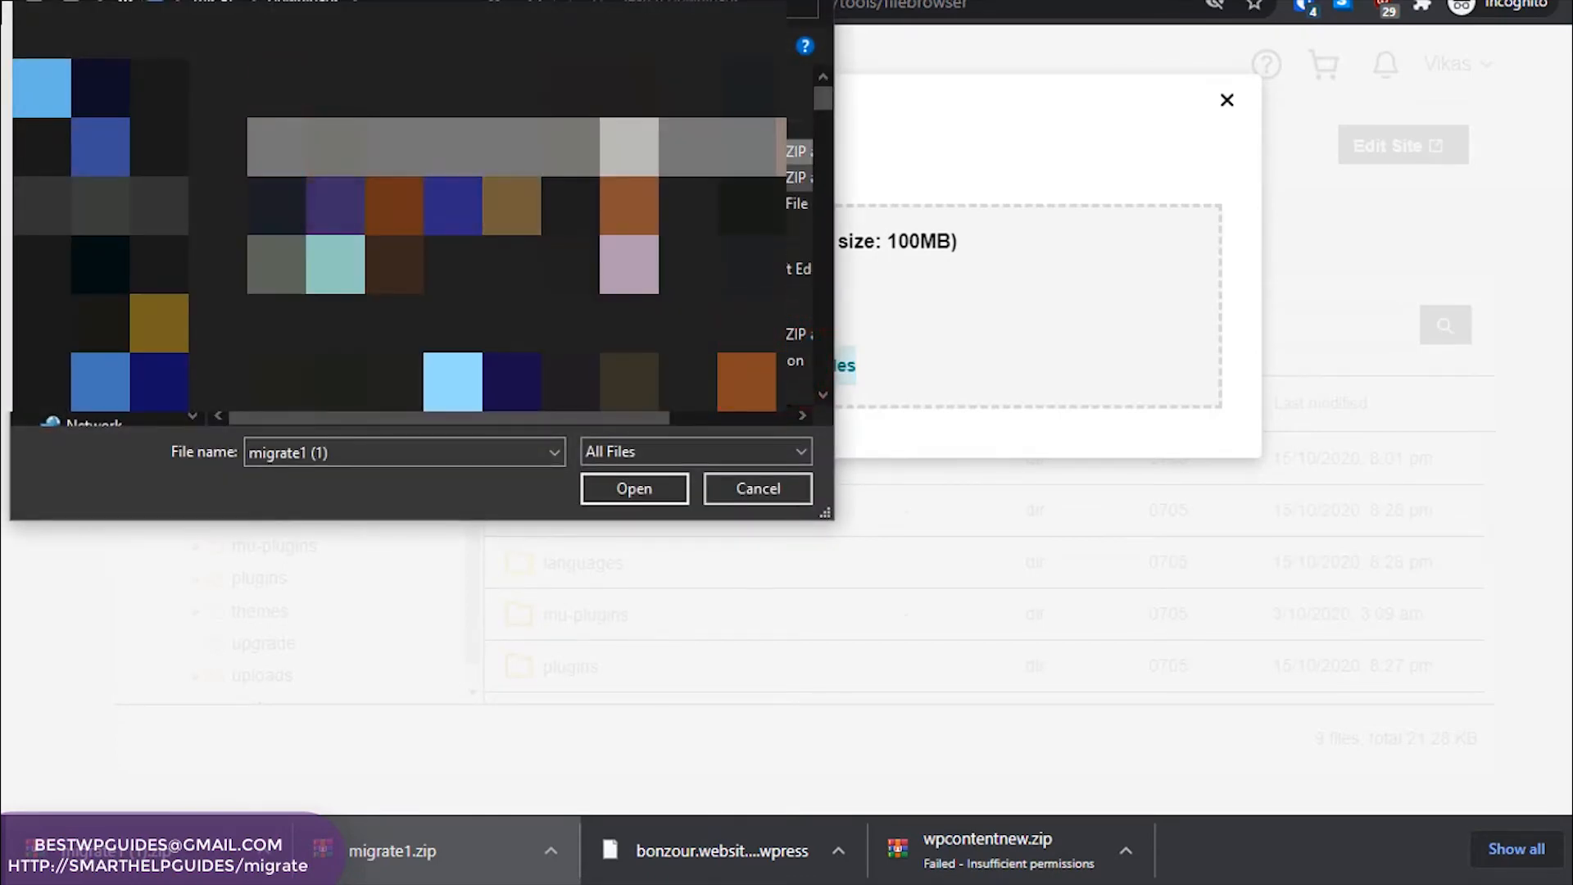
left_click(627, 490)
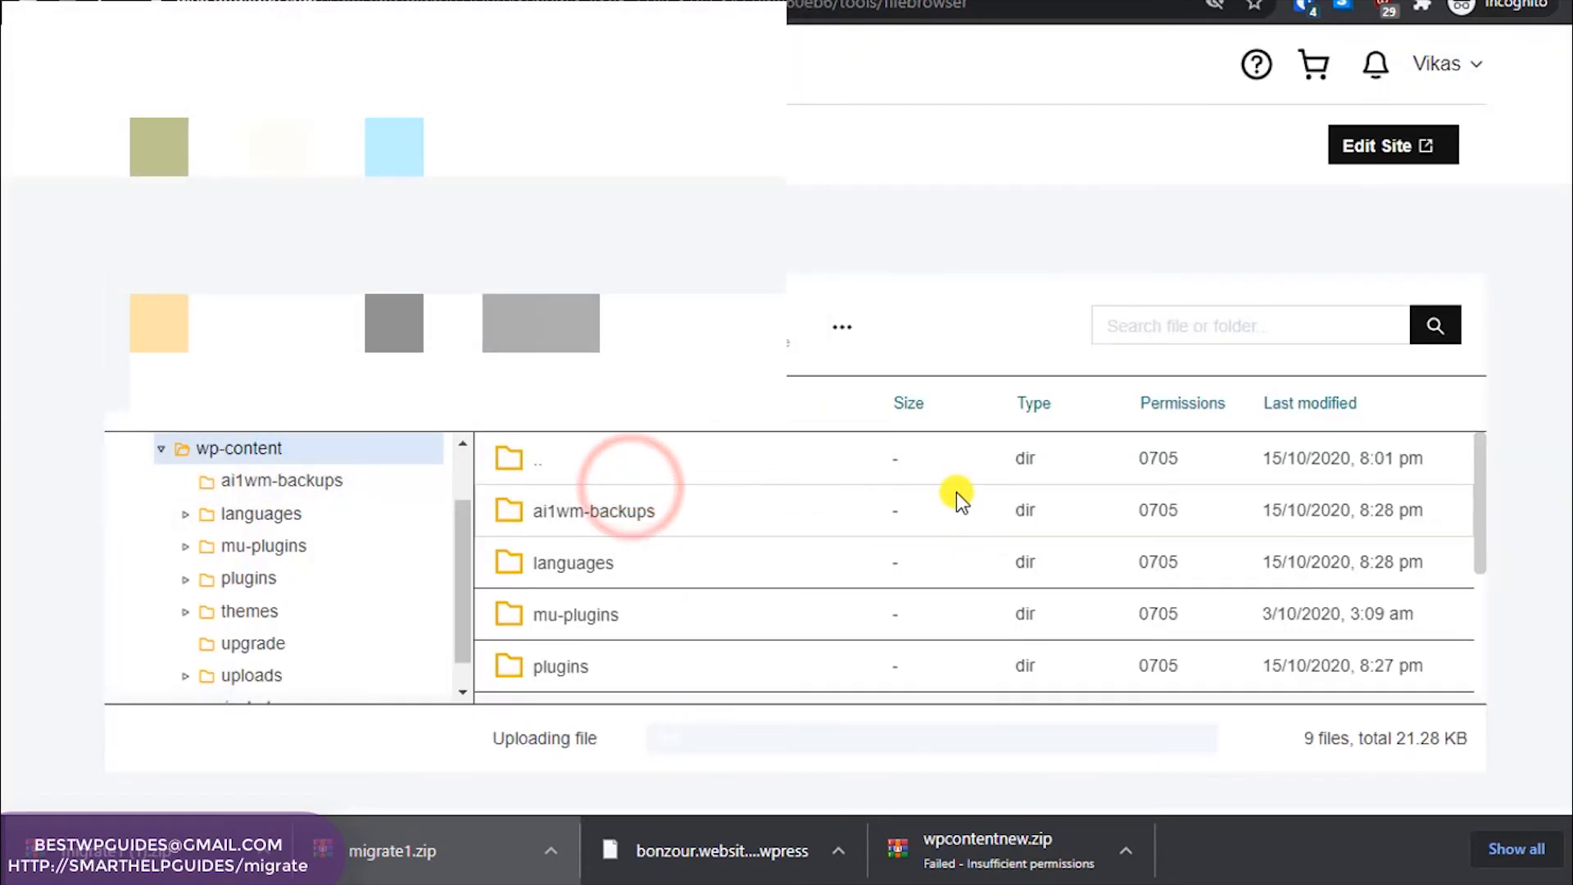
Wait on the wp-content upload until it stalls at 90% with an unexpected error
scroll(918, 547, "down", 3)
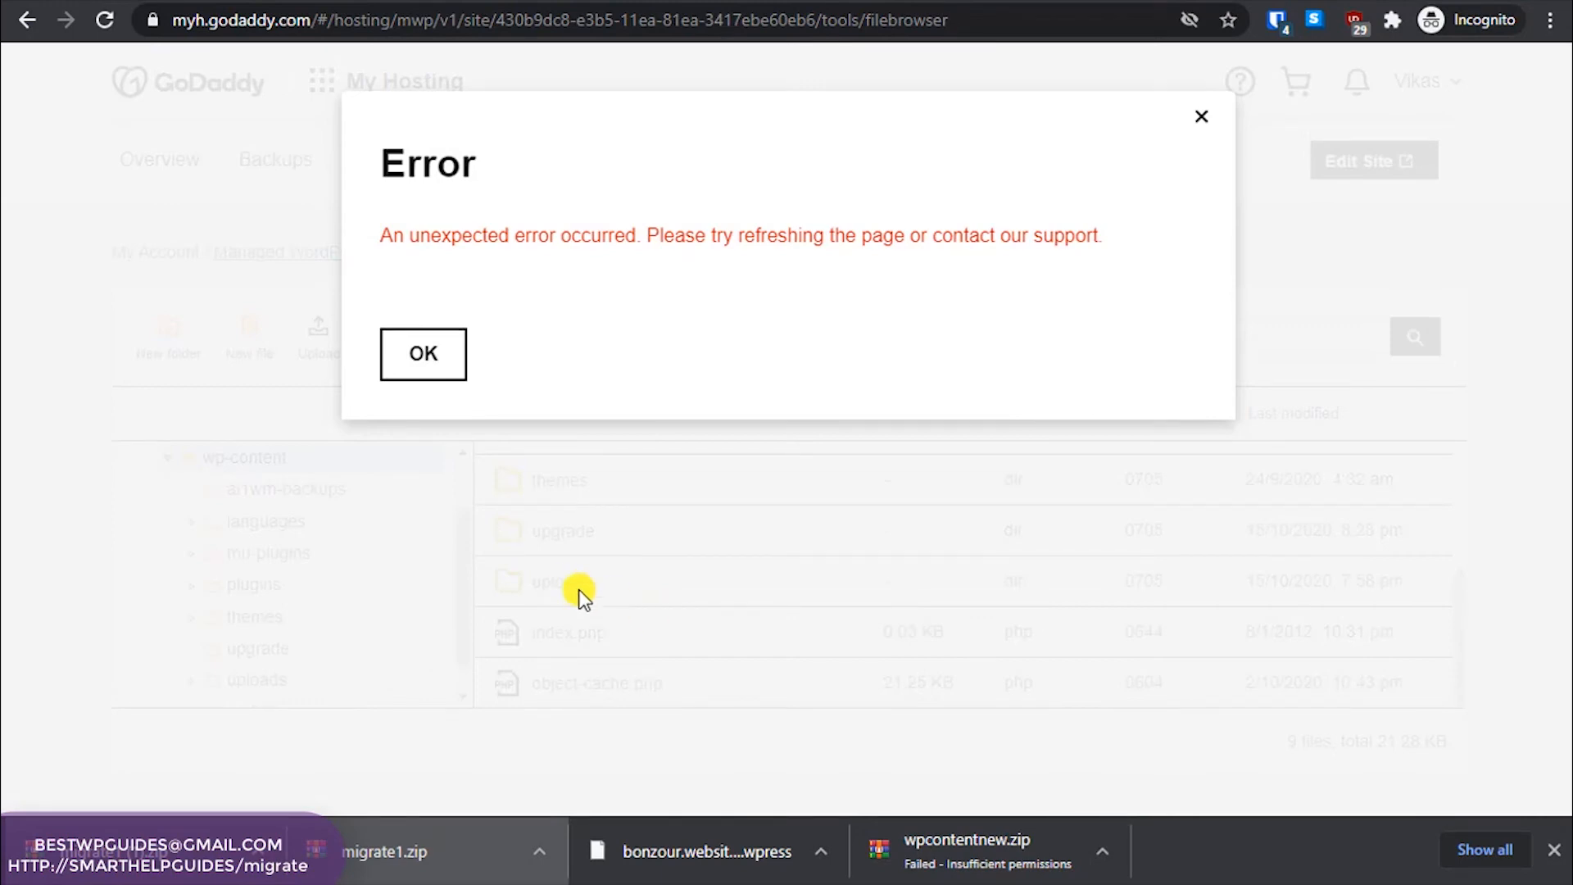
Dismiss the upload error, retry the wp-content upload, dismiss its failure, and return to FileZilla
left_click(434, 351)
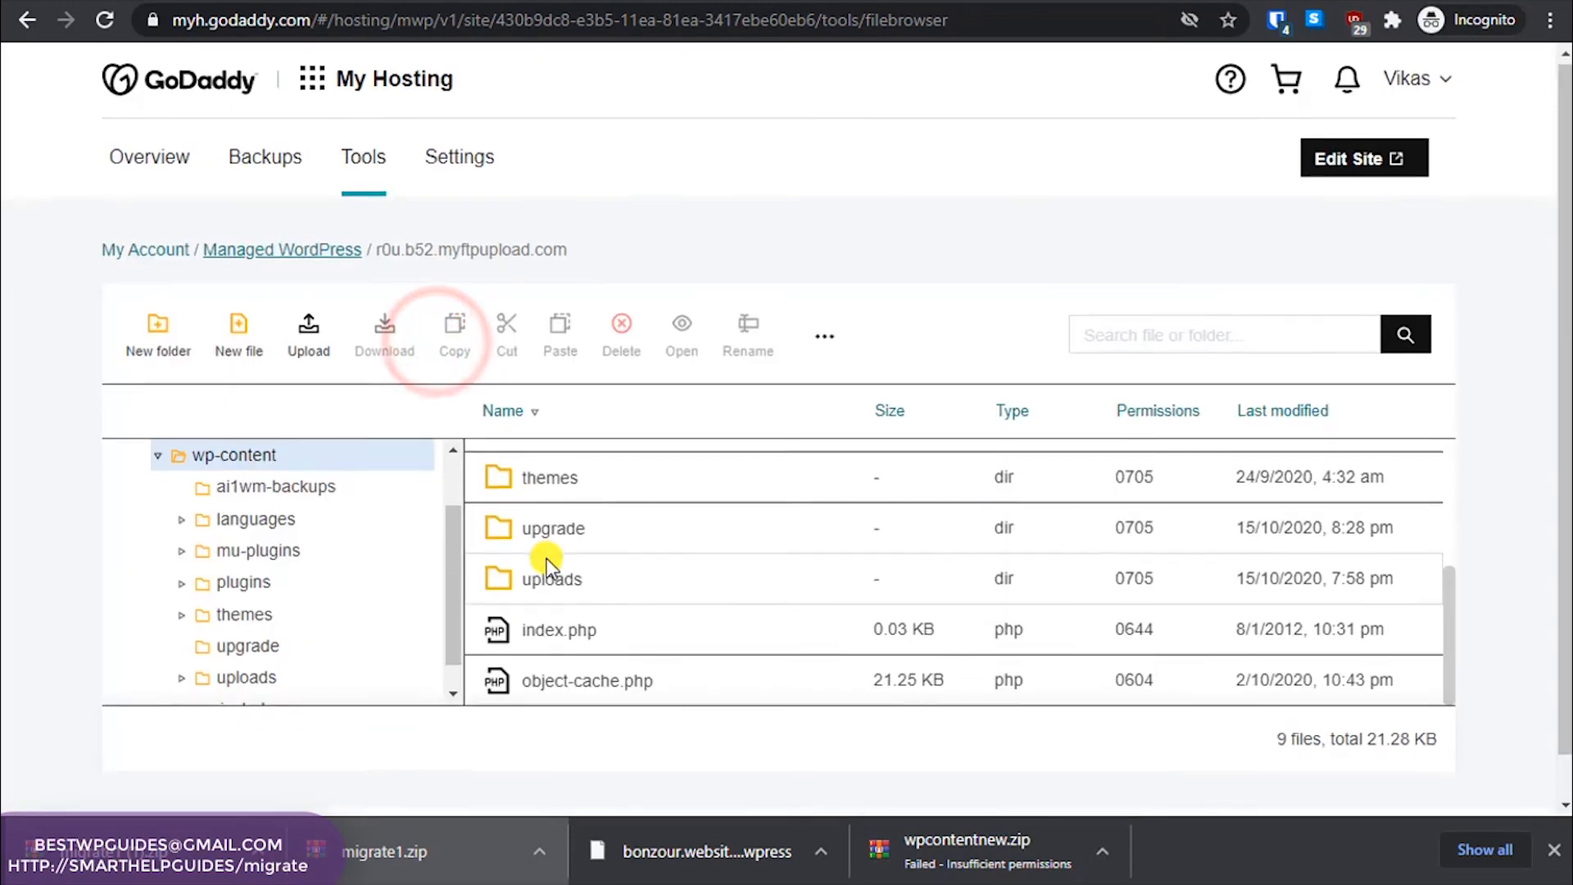
scroll(548, 558, "down", 1)
scroll(594, 545, "up", 4)
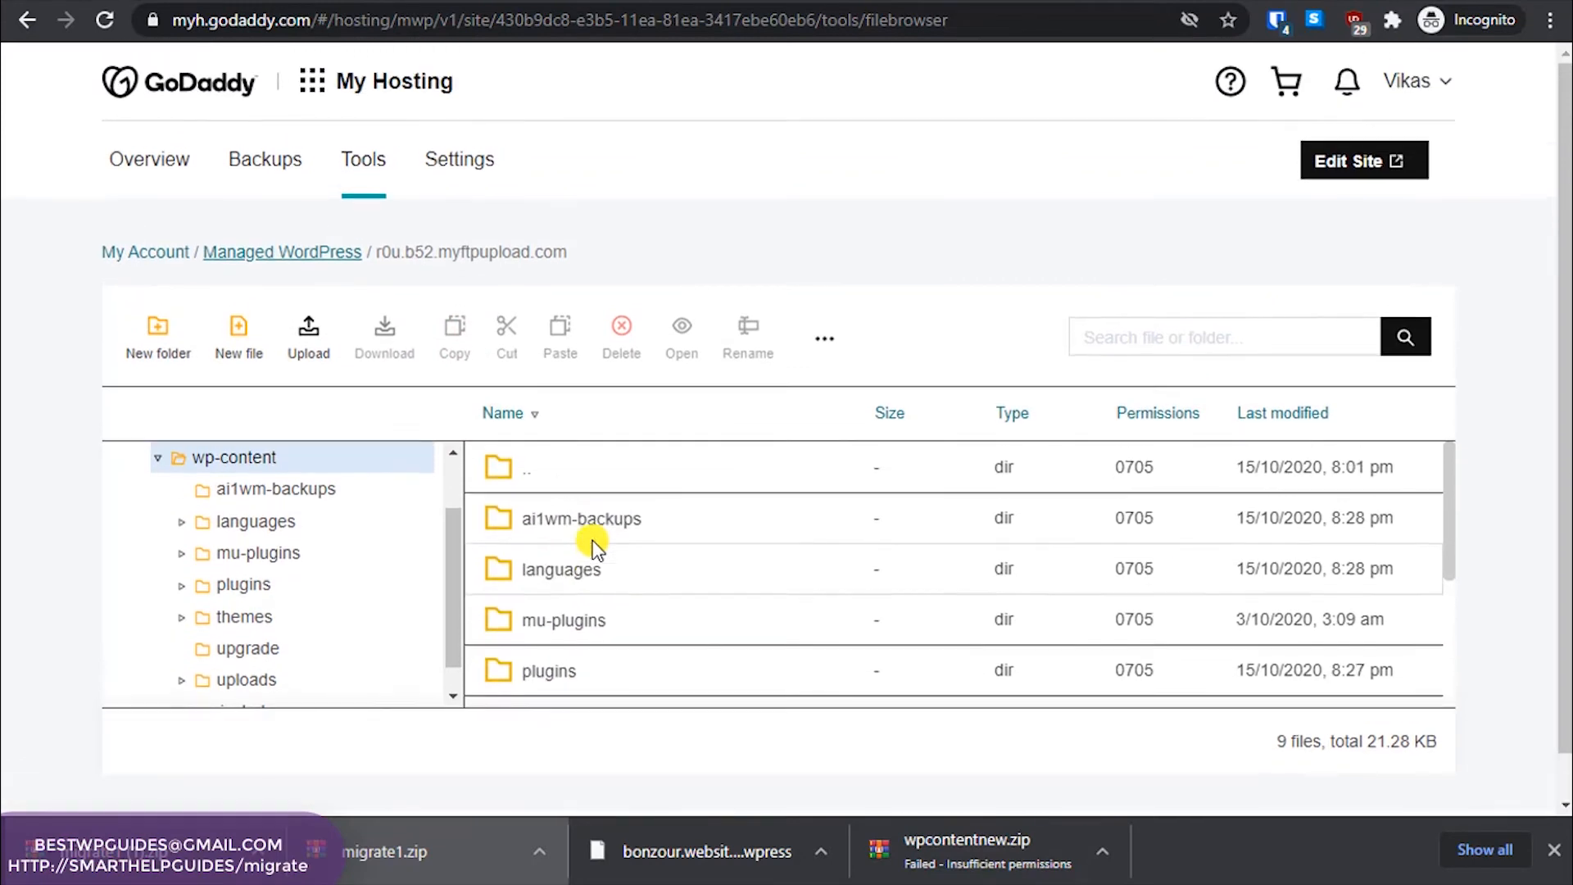
scroll(592, 539, "down", 1)
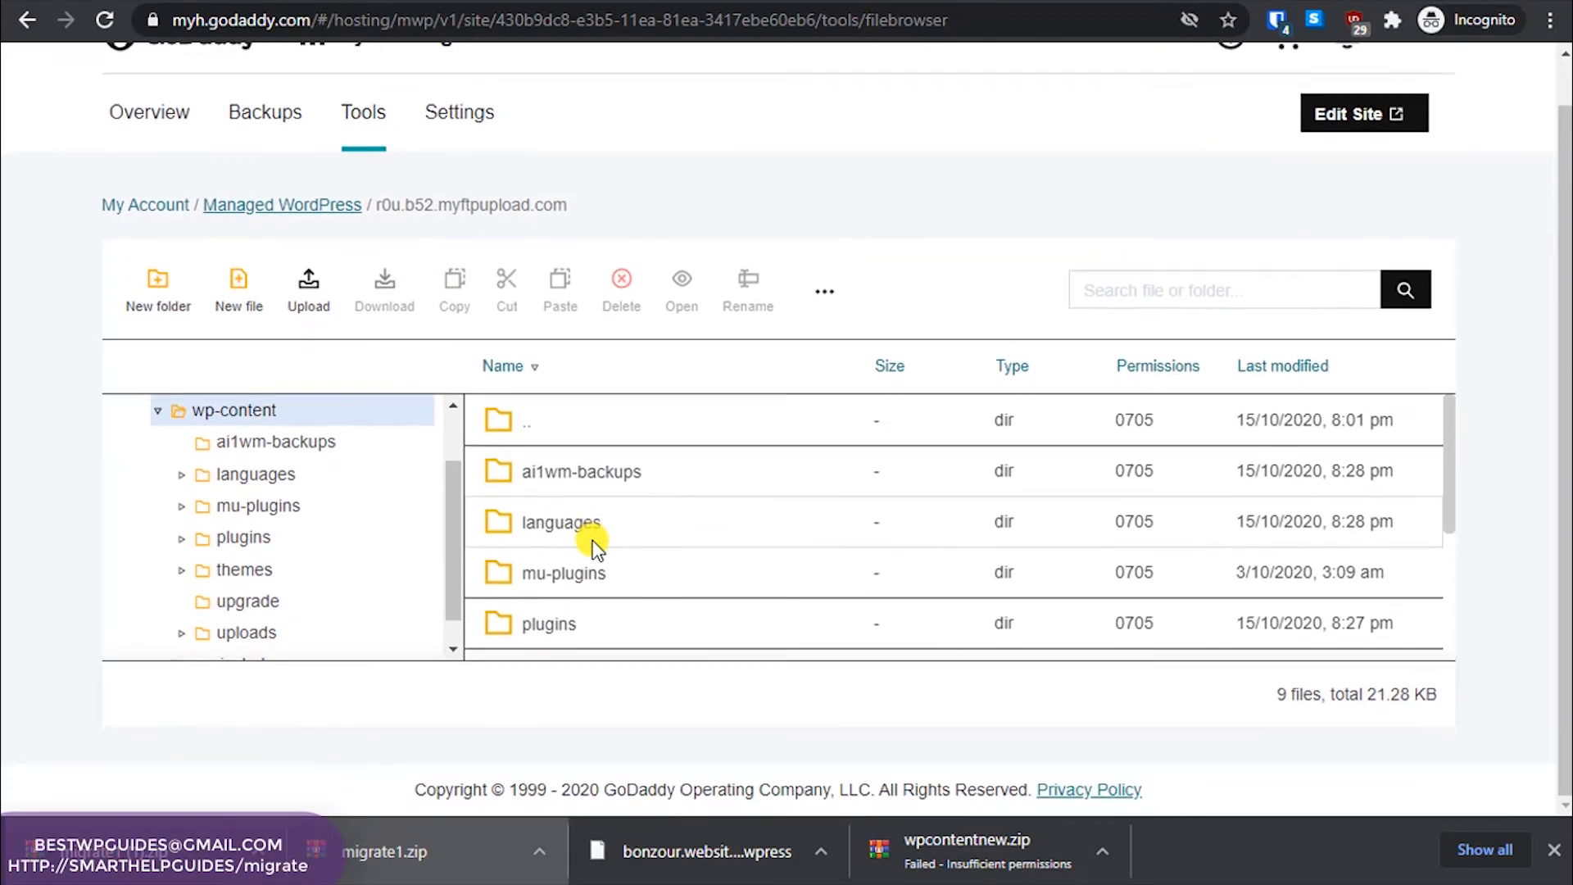
left_click(309, 303)
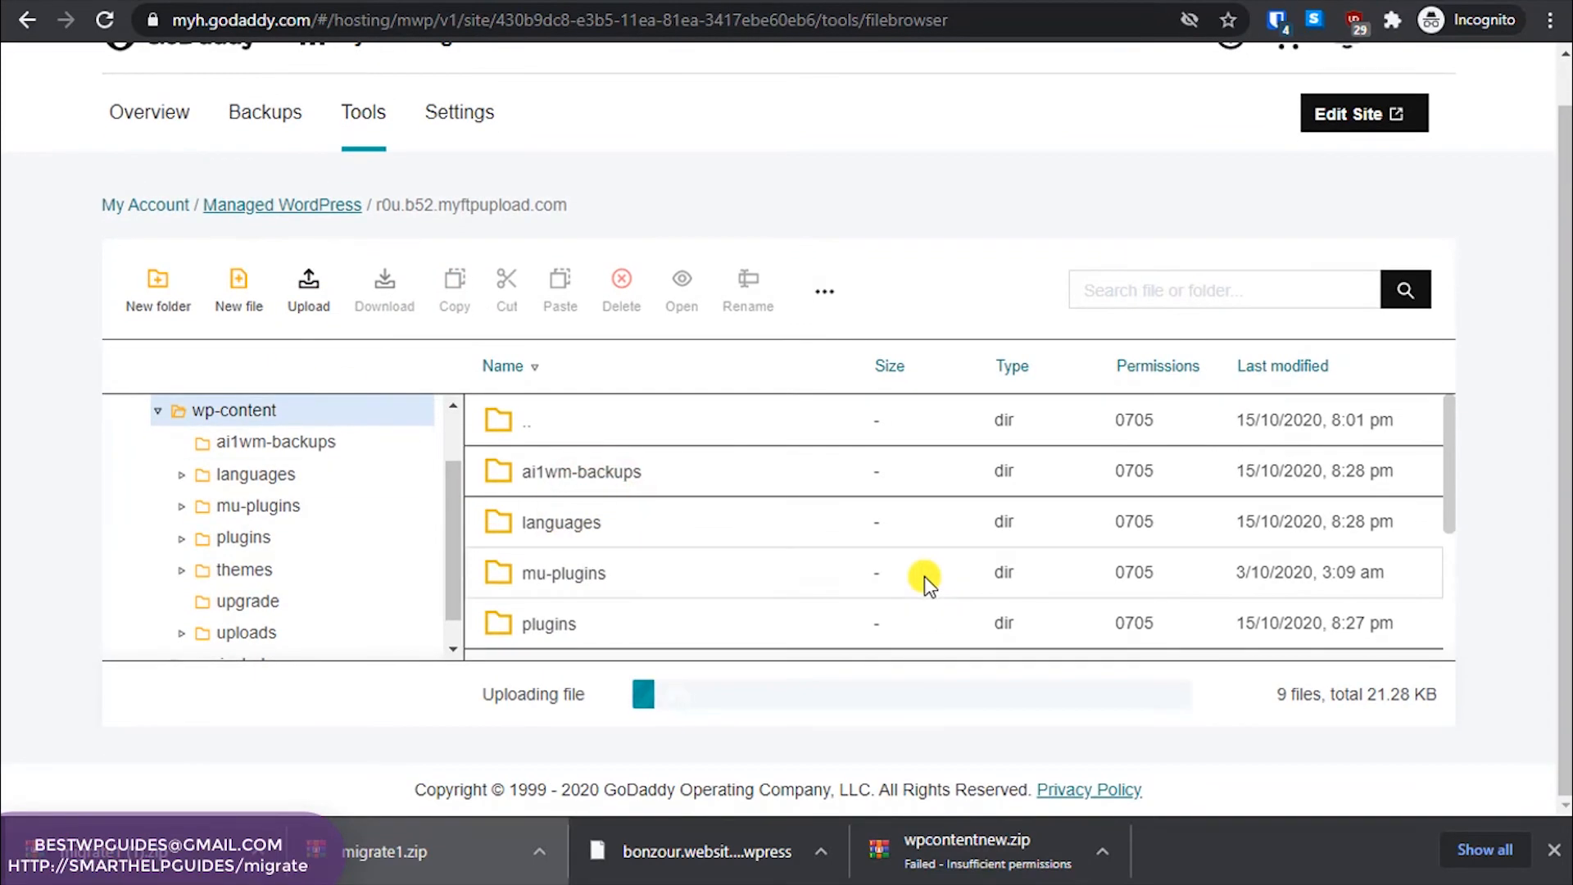
scroll(924, 577, "down", 3)
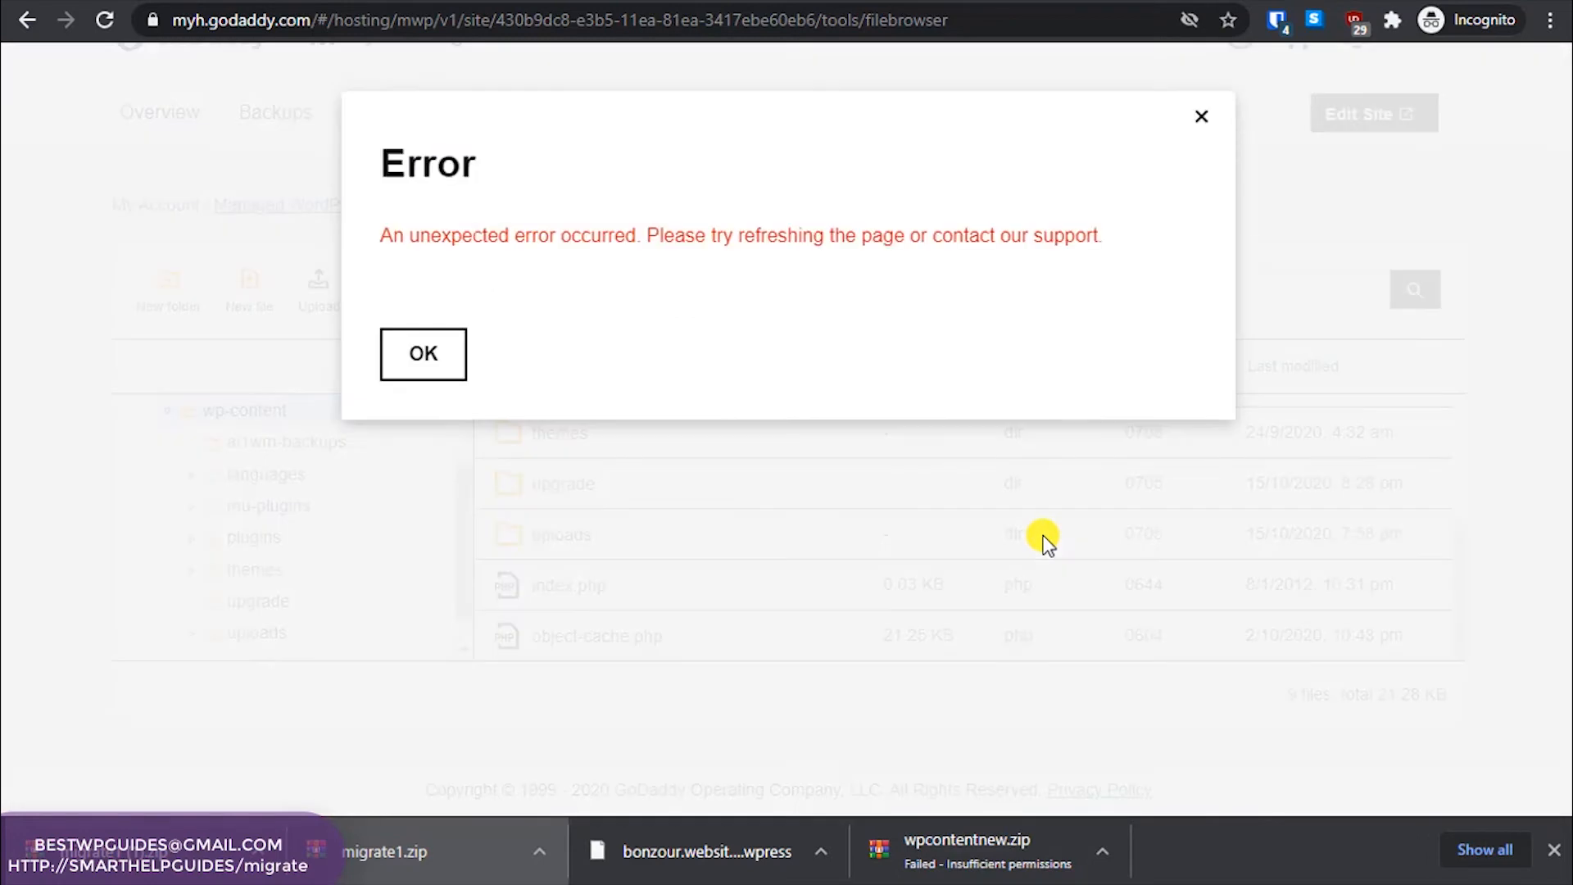
left_click(419, 361)
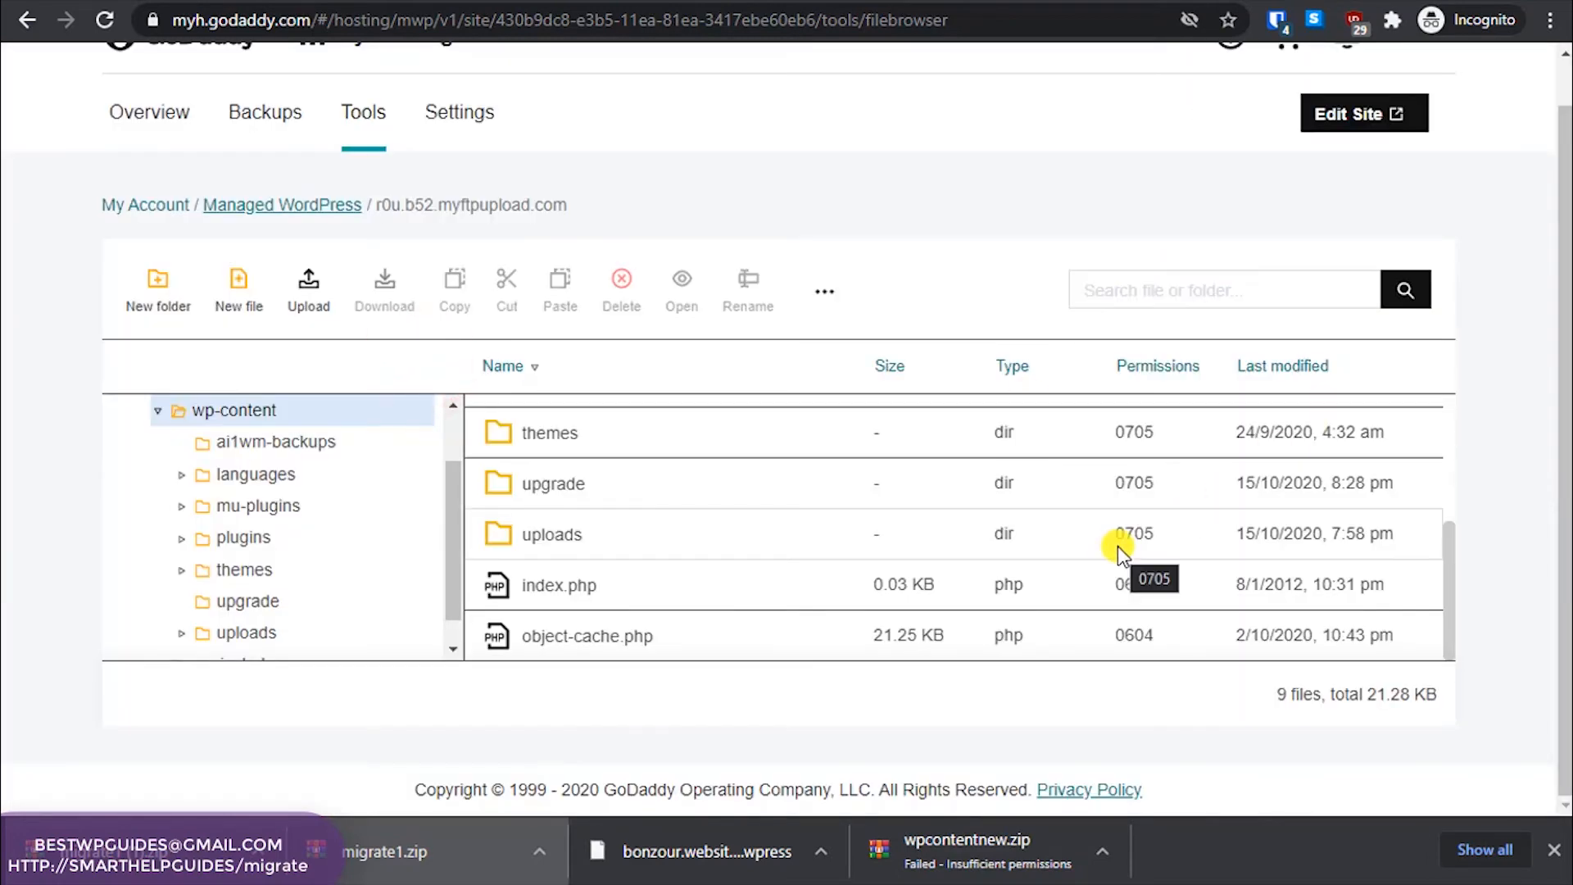
scroll(1117, 546, "up", 3)
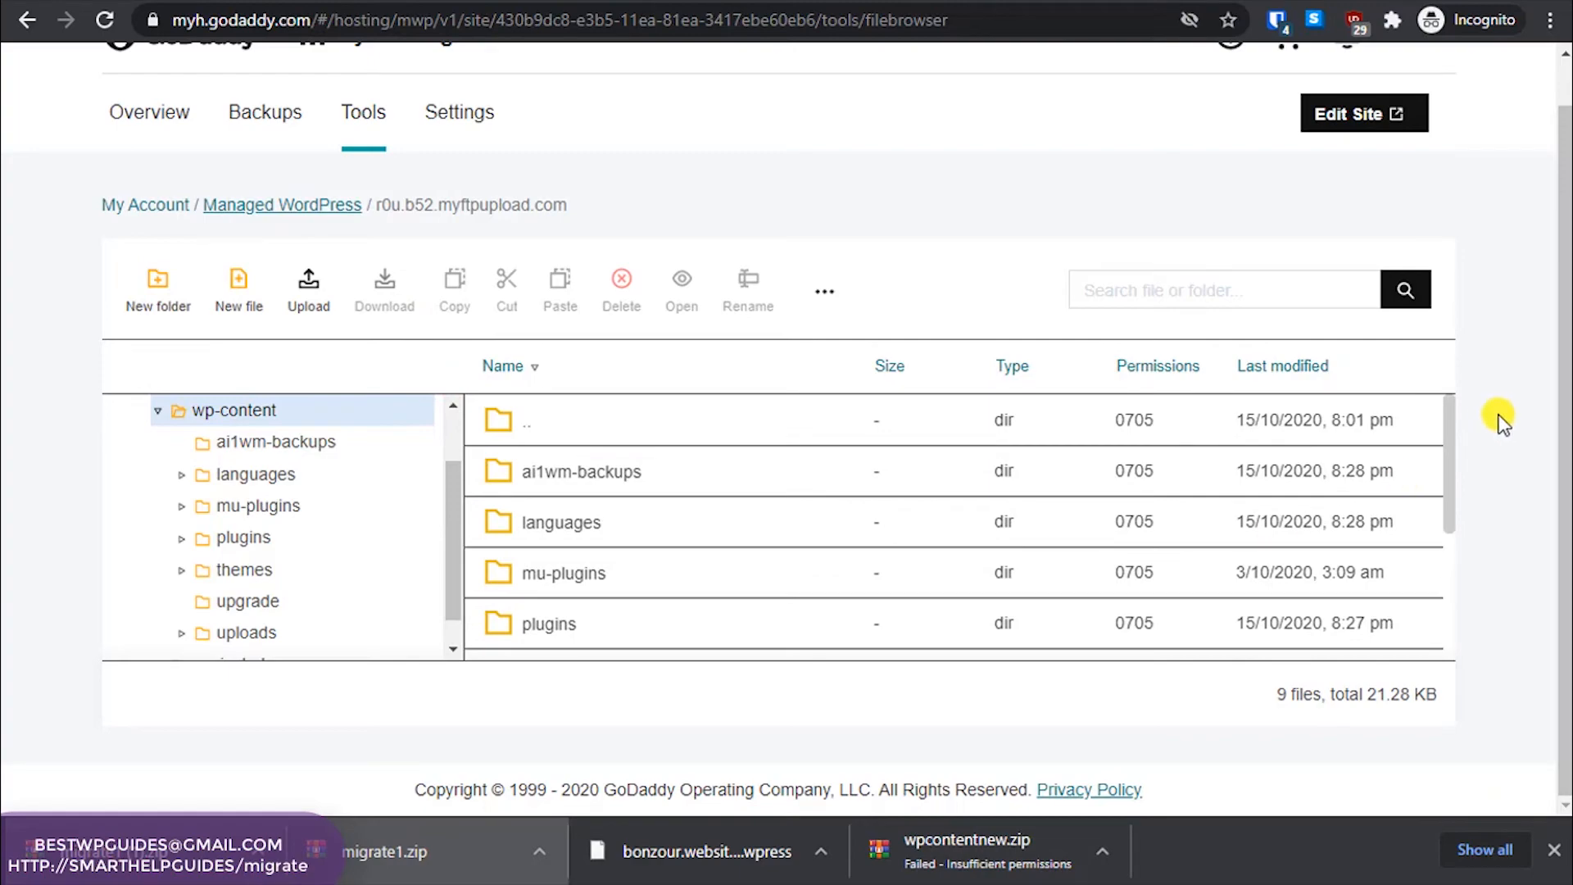
left_click(1572, 308)
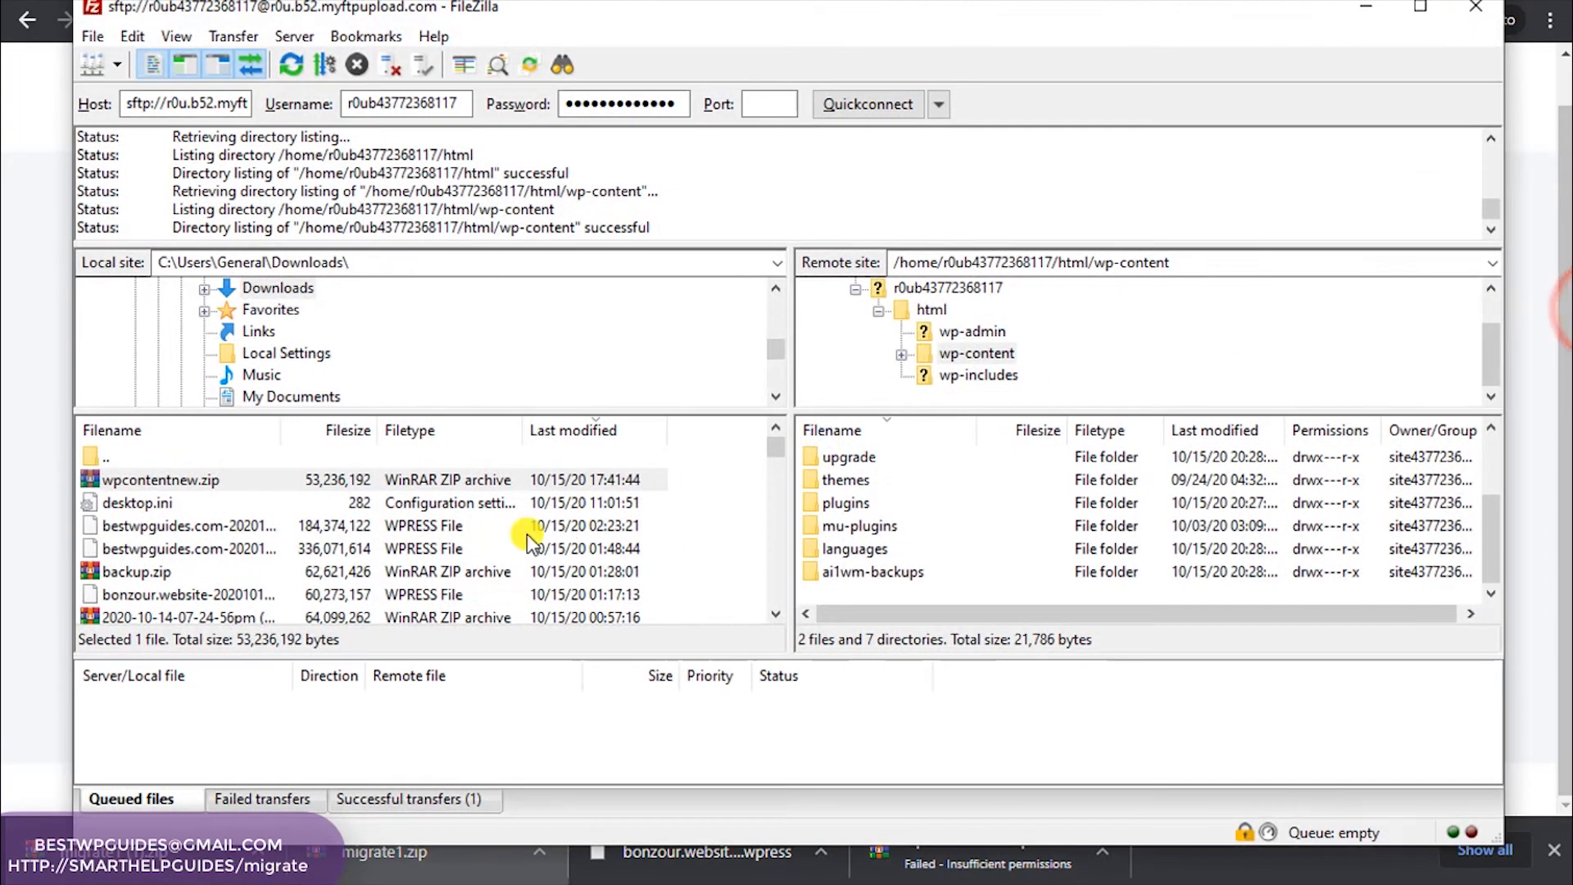
Show and refresh local Downloads, then upload migrate1 (1).zip into the server's wp-content
left_click(299, 287)
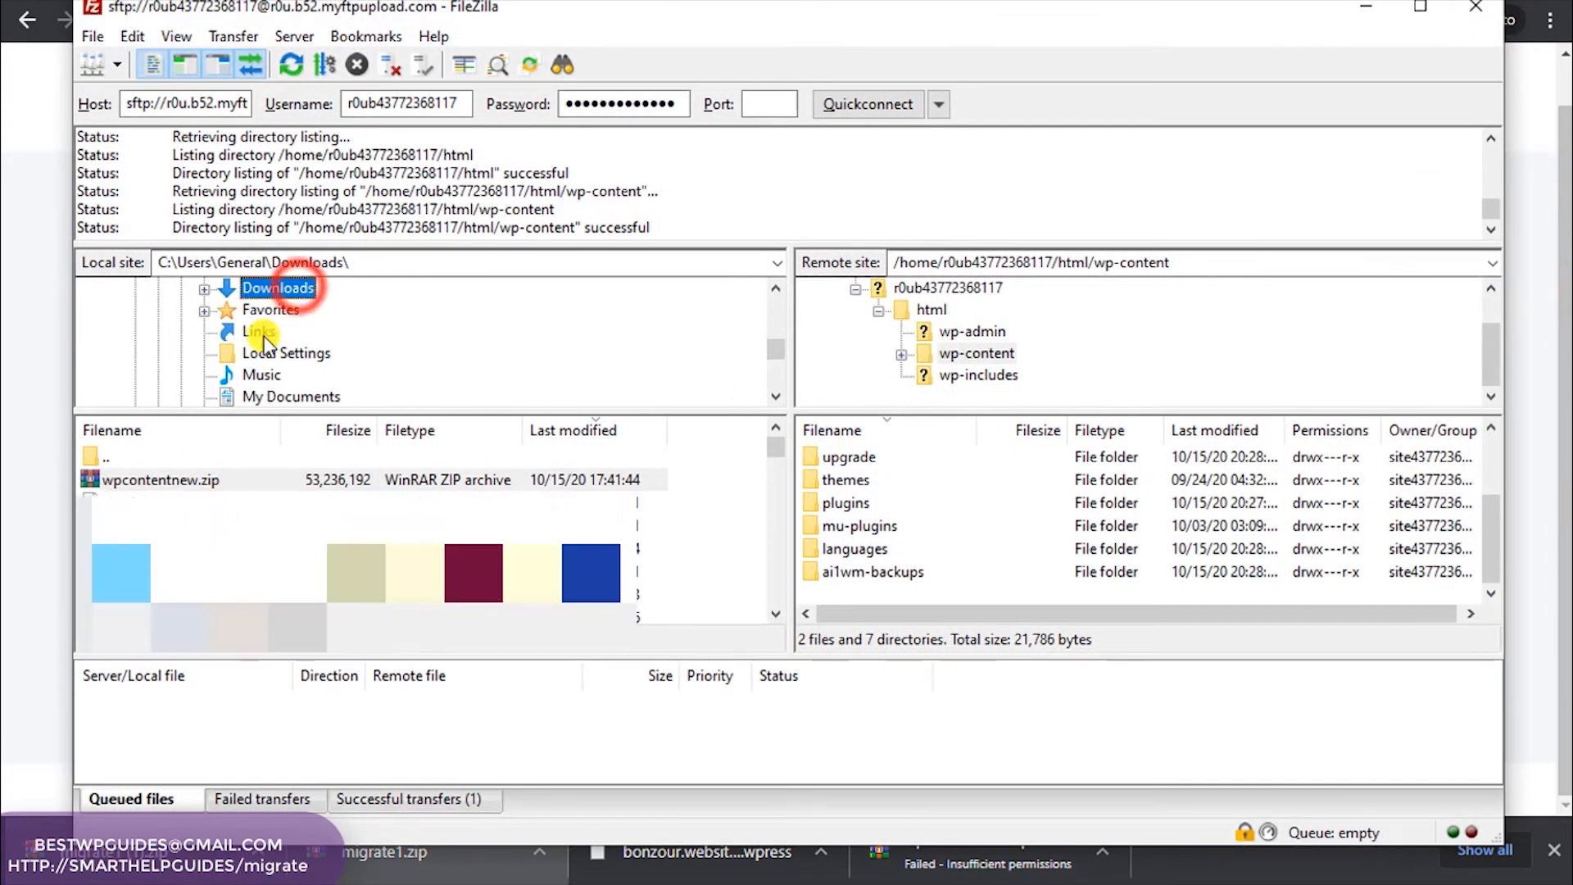
left_click(438, 424)
left_click(398, 434)
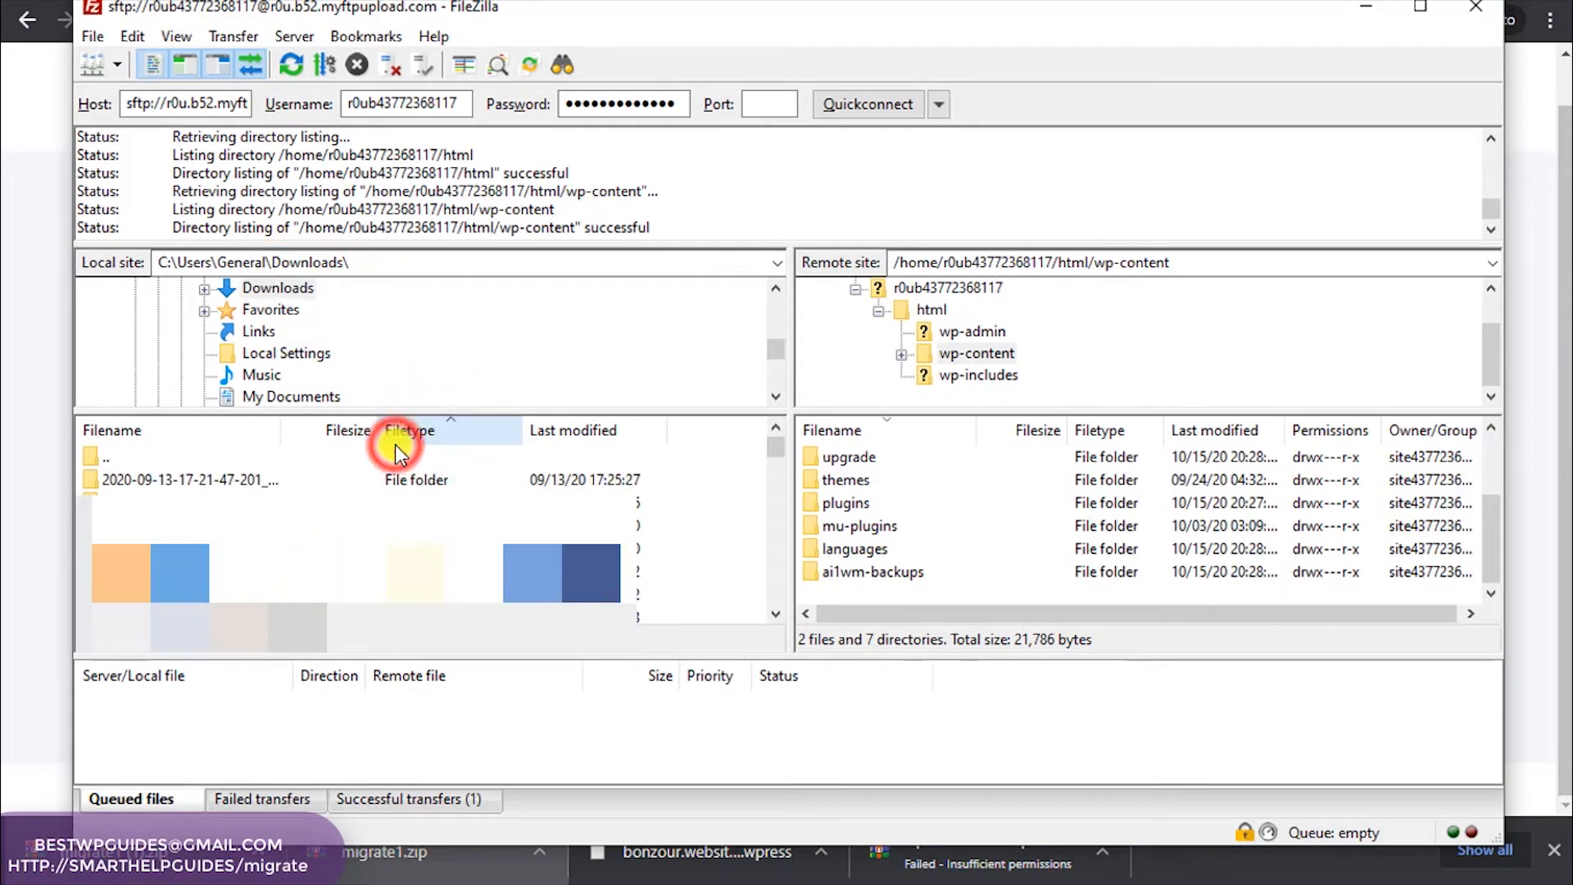
left_click(425, 424)
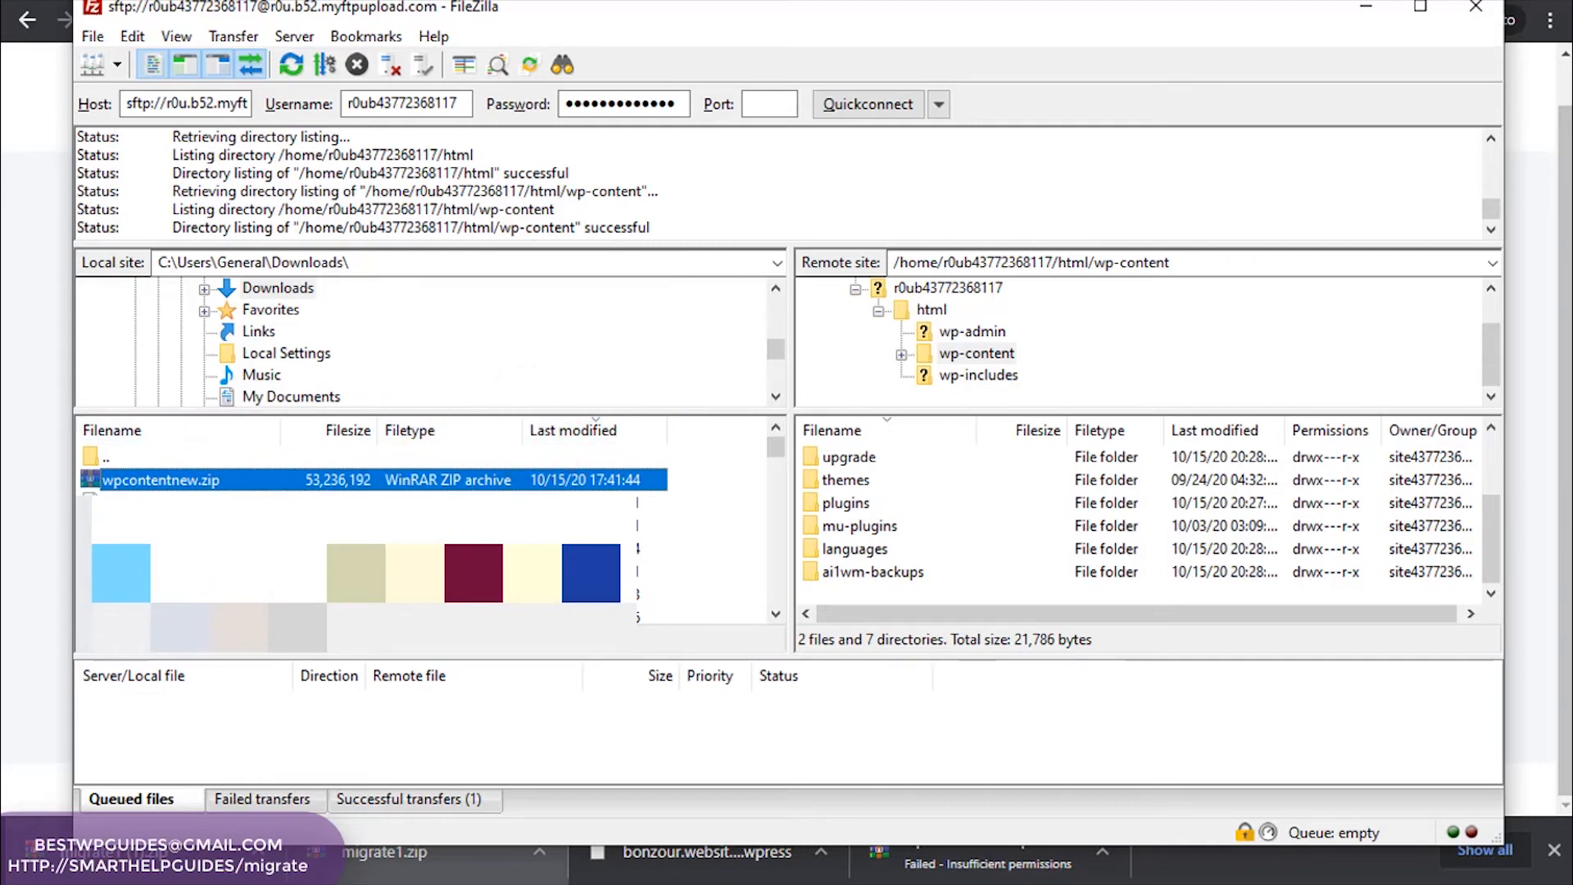
right_click(703, 542)
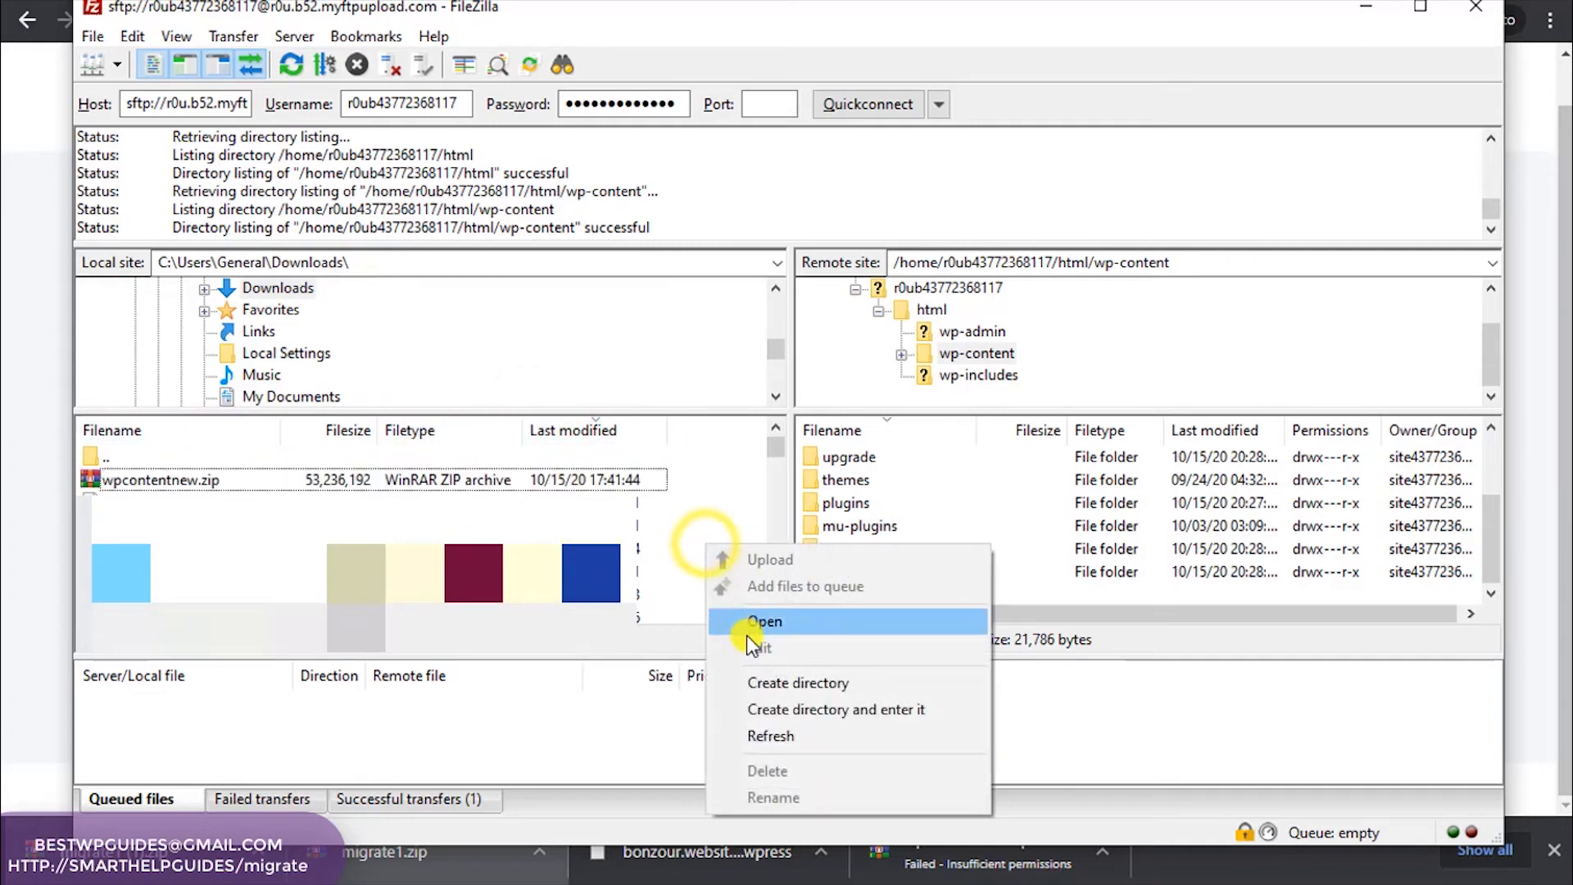
left_click(745, 732)
left_click(197, 481)
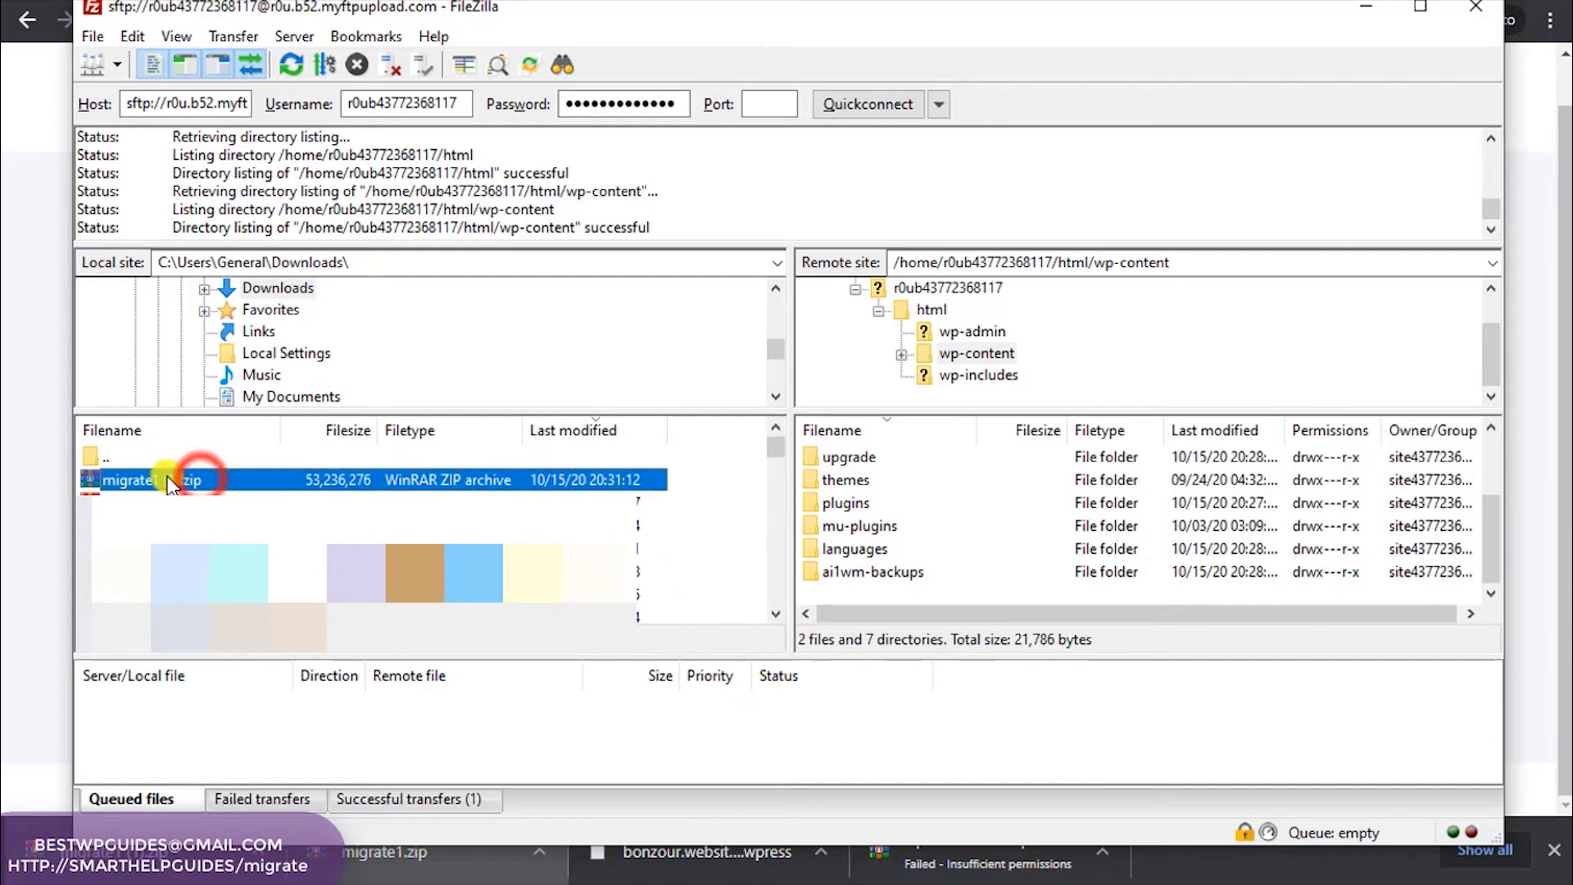
right_click(197, 480)
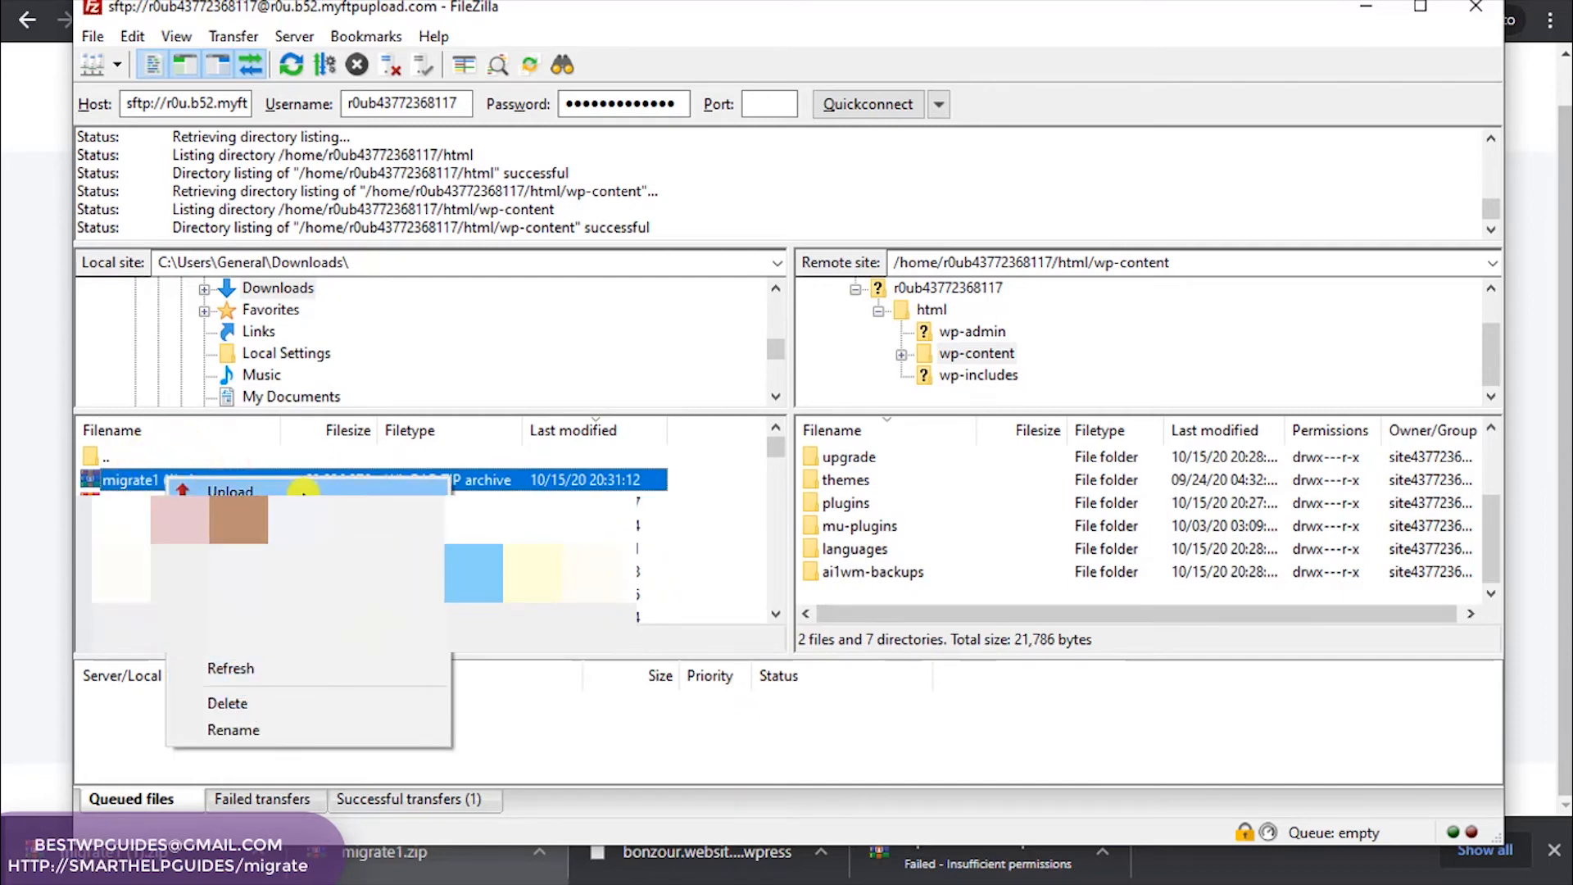
left_click(304, 492)
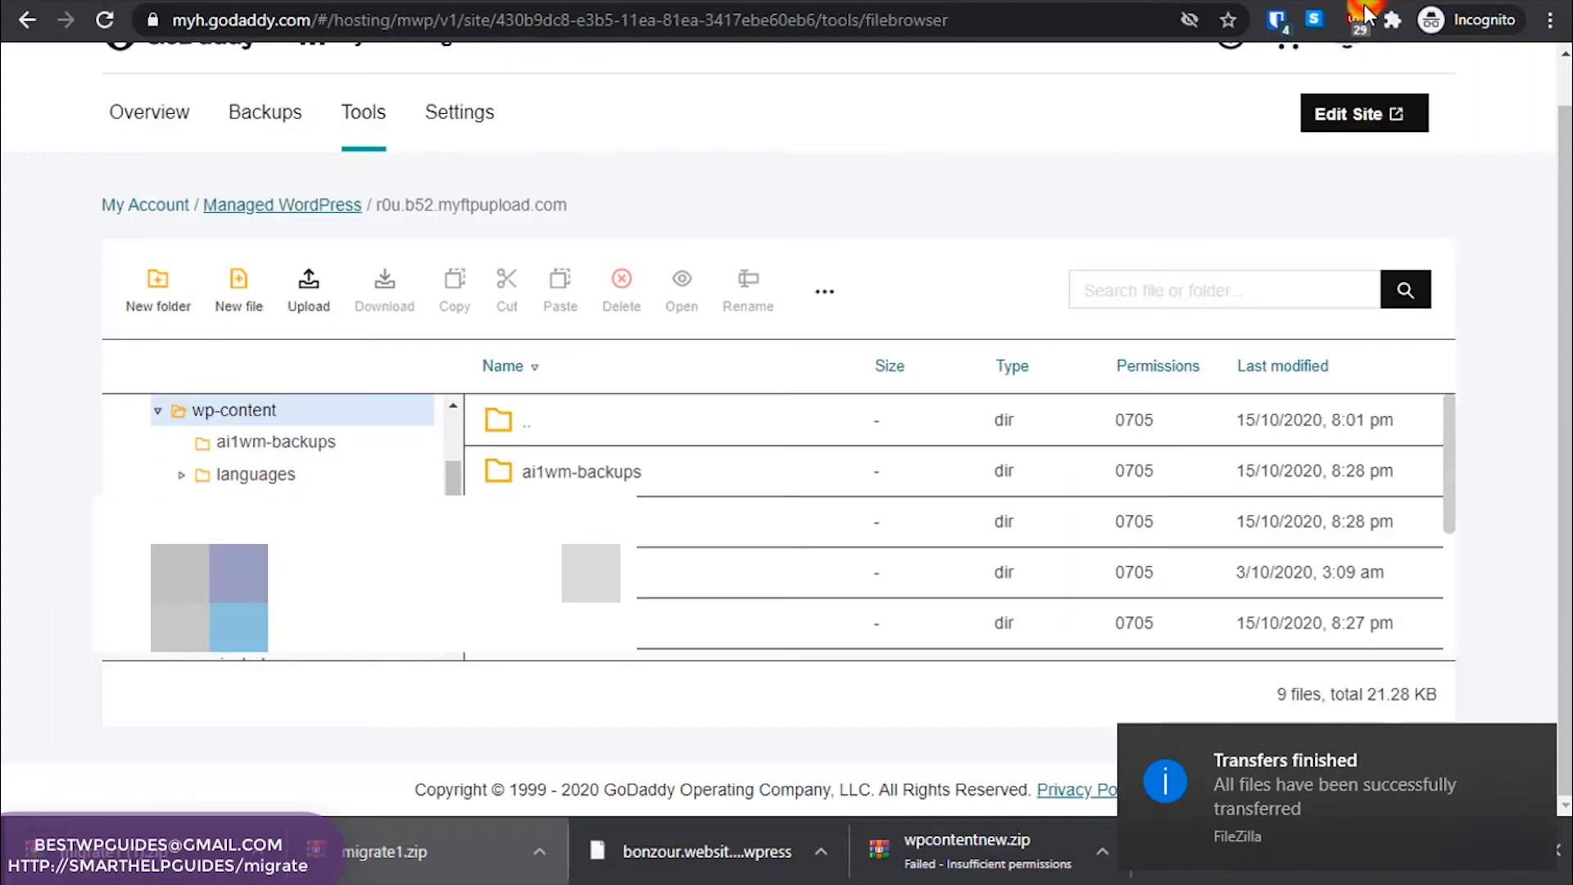
Reload GoDaddy's file browser, open wp-content, and select the uploaded 50.77 MB migrate1 (1).zip
left_click(1365, 7)
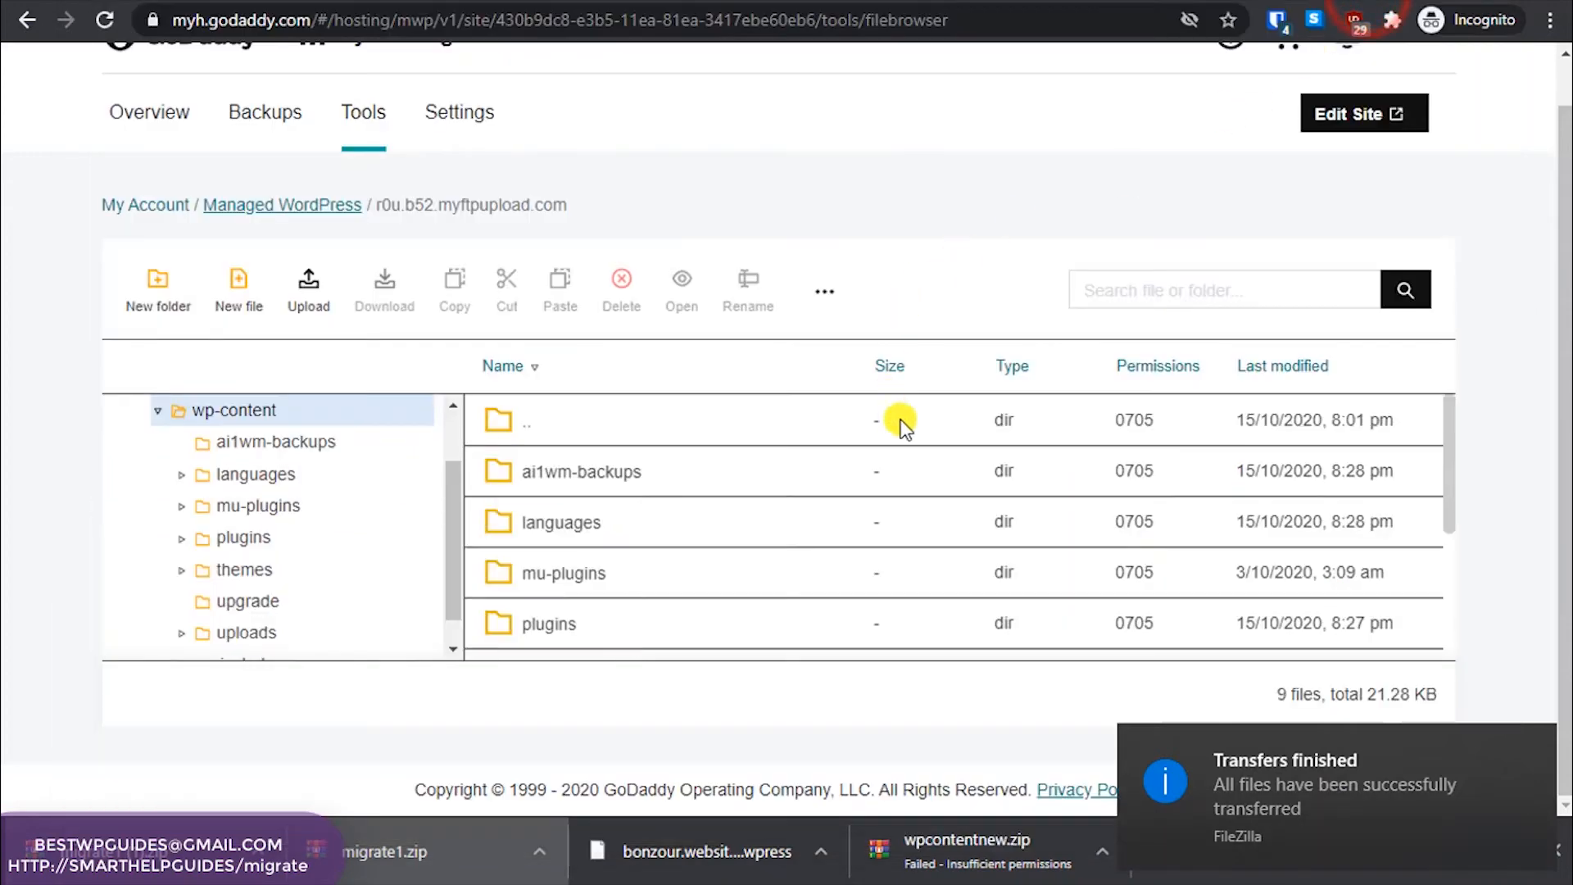
scroll(926, 508, "down", 3)
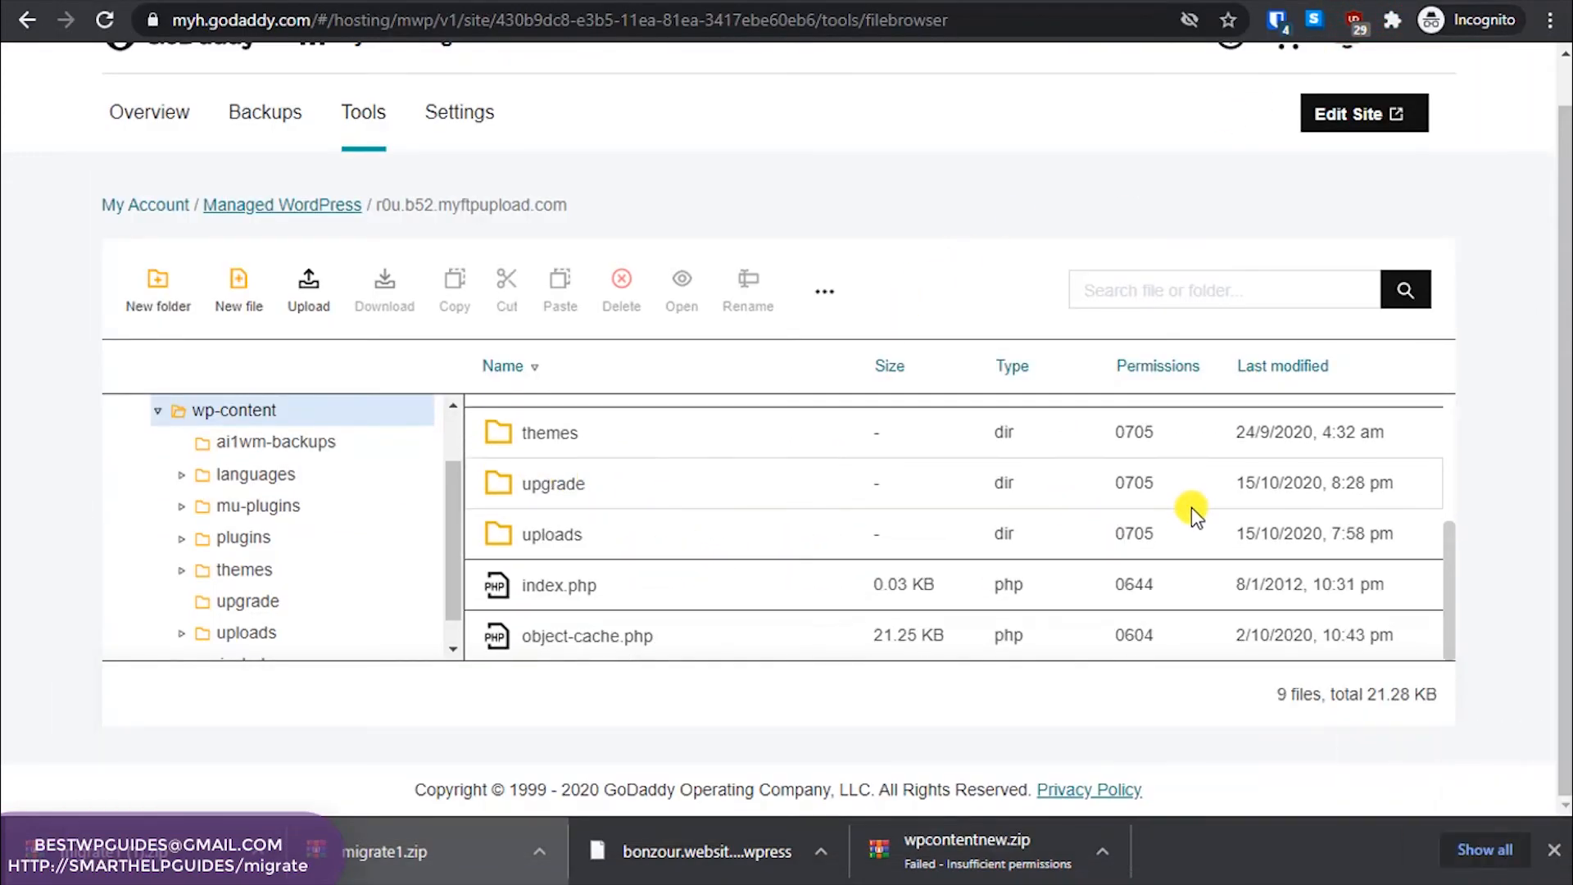
right_click(1213, 485)
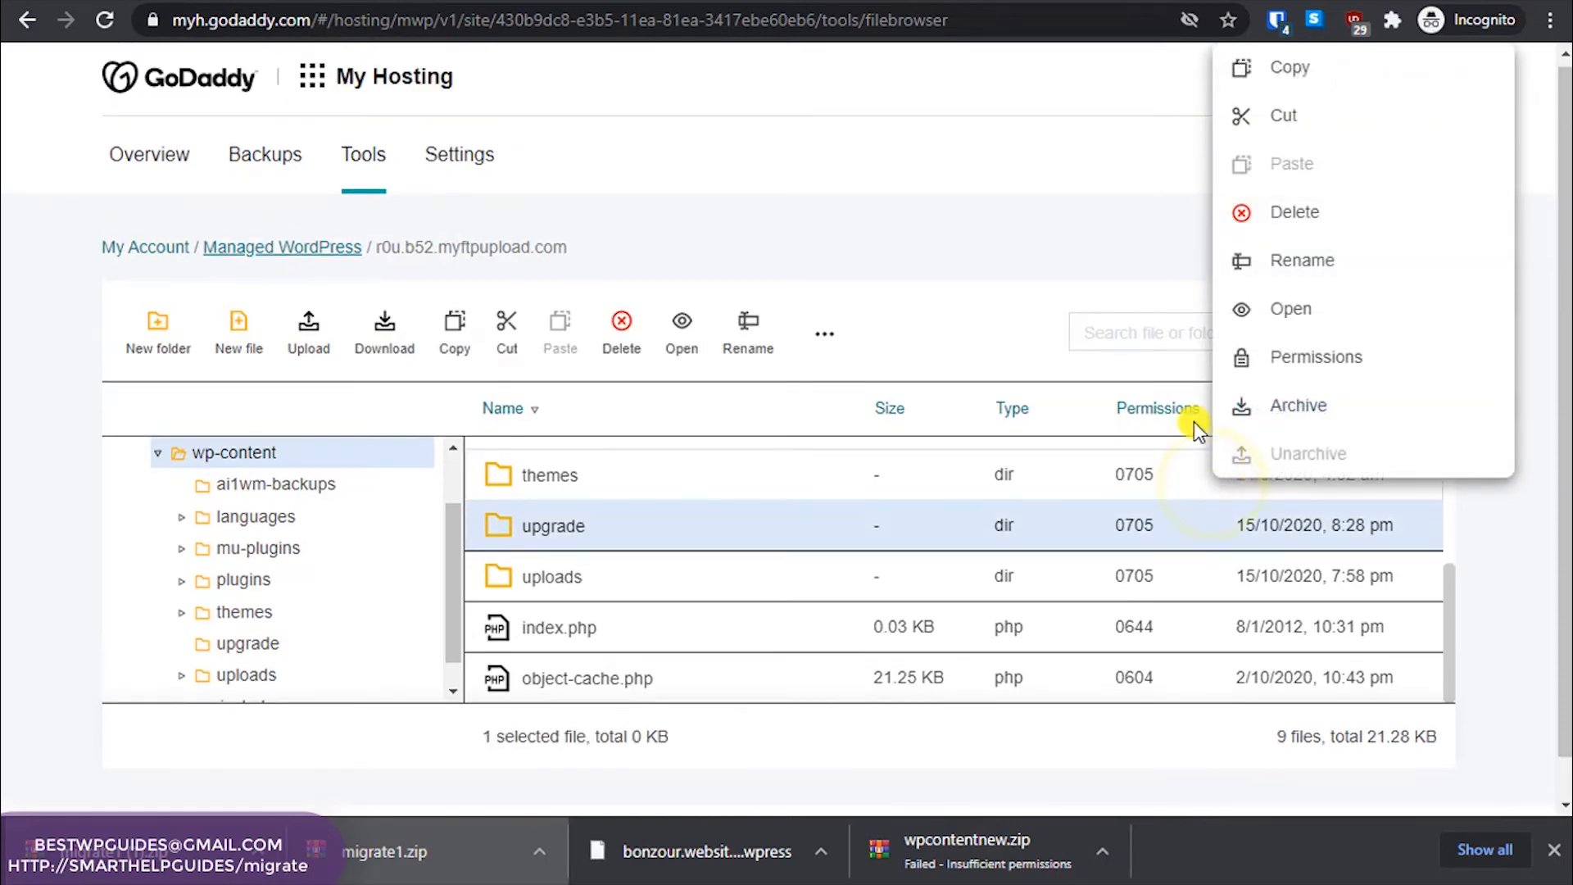
left_click(1071, 254)
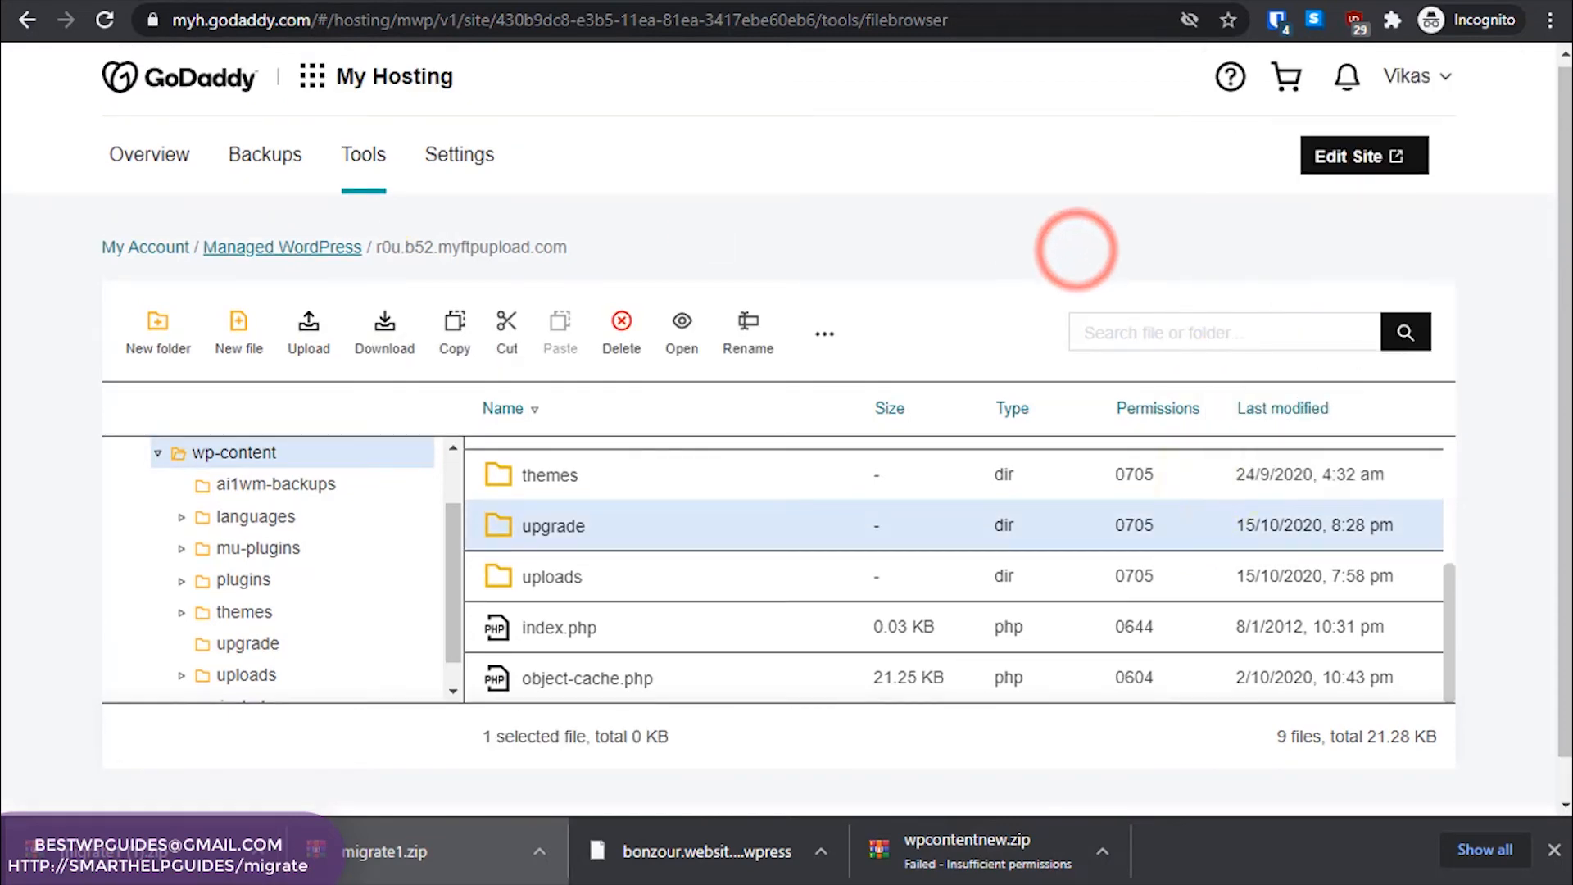
left_click(102, 20)
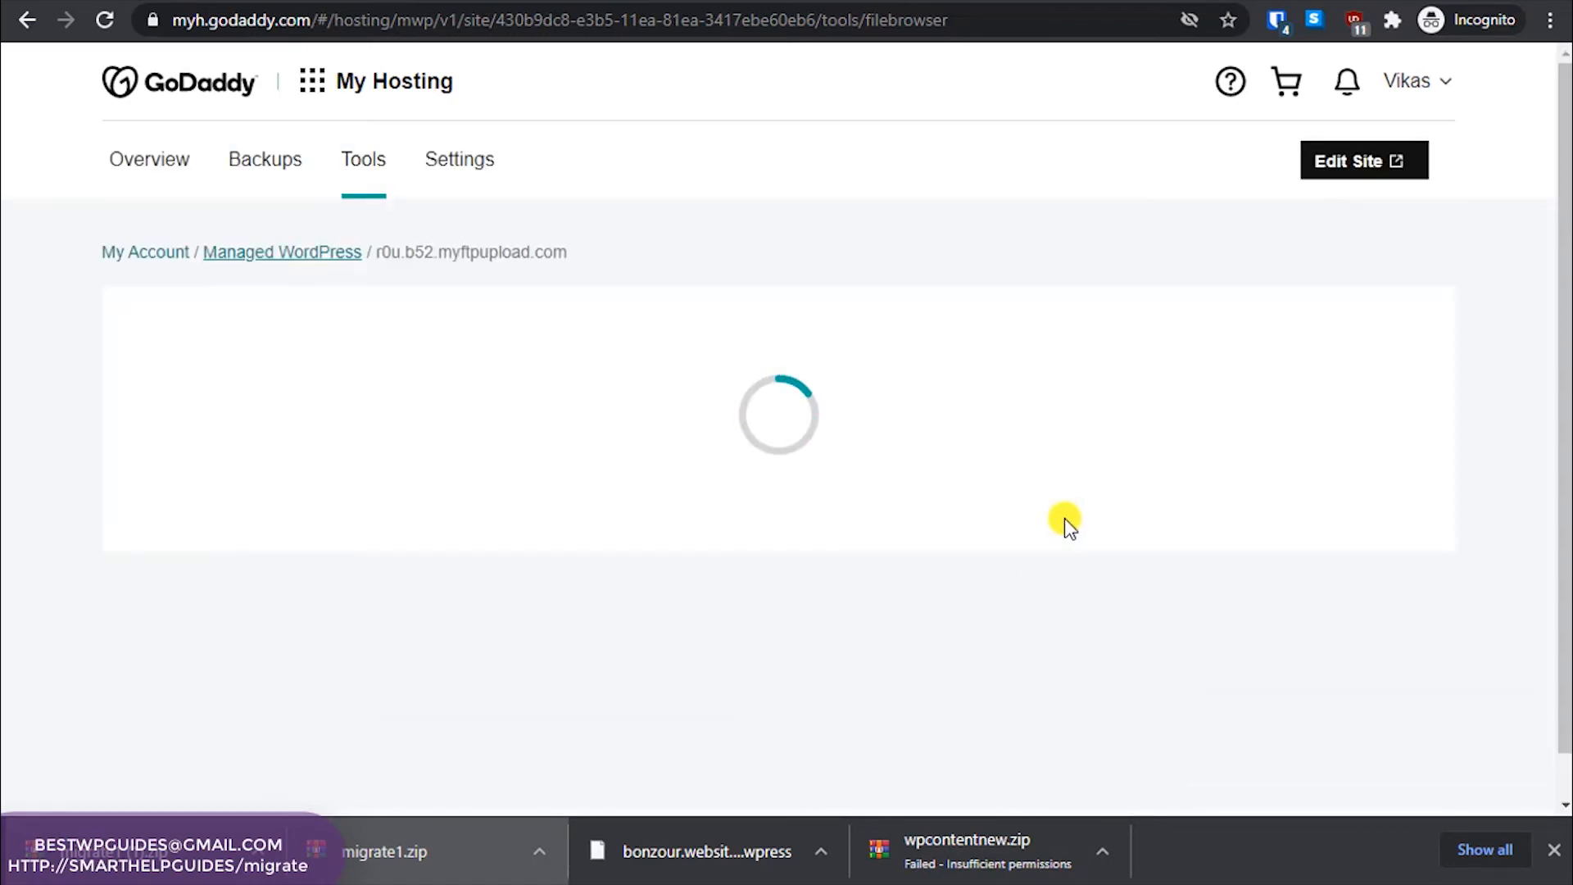
scroll(1060, 521, "down", 4)
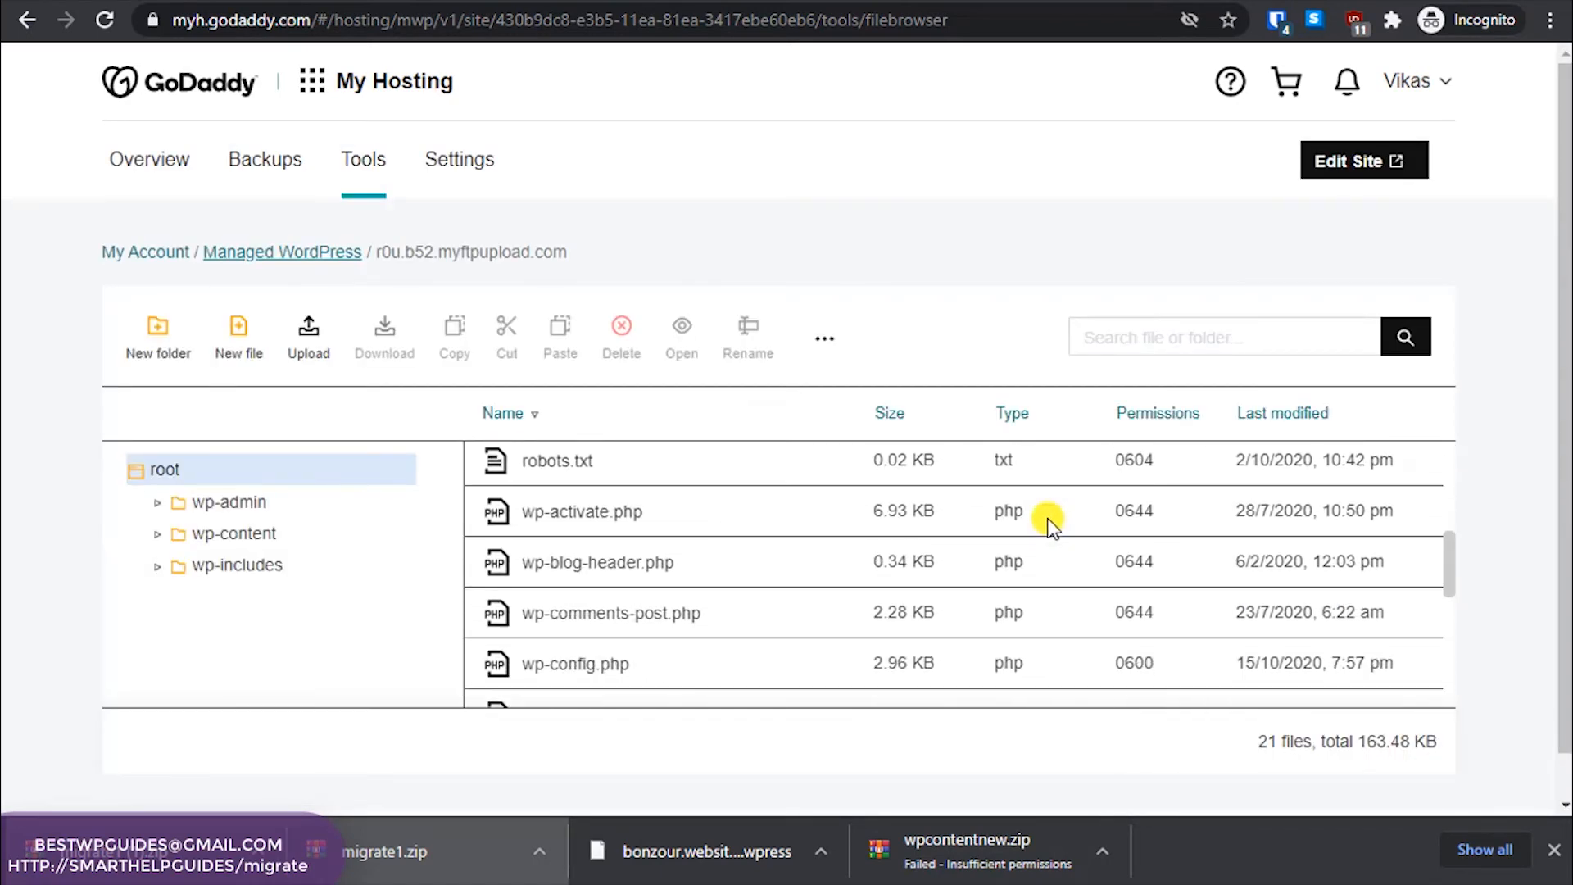
left_click(245, 534)
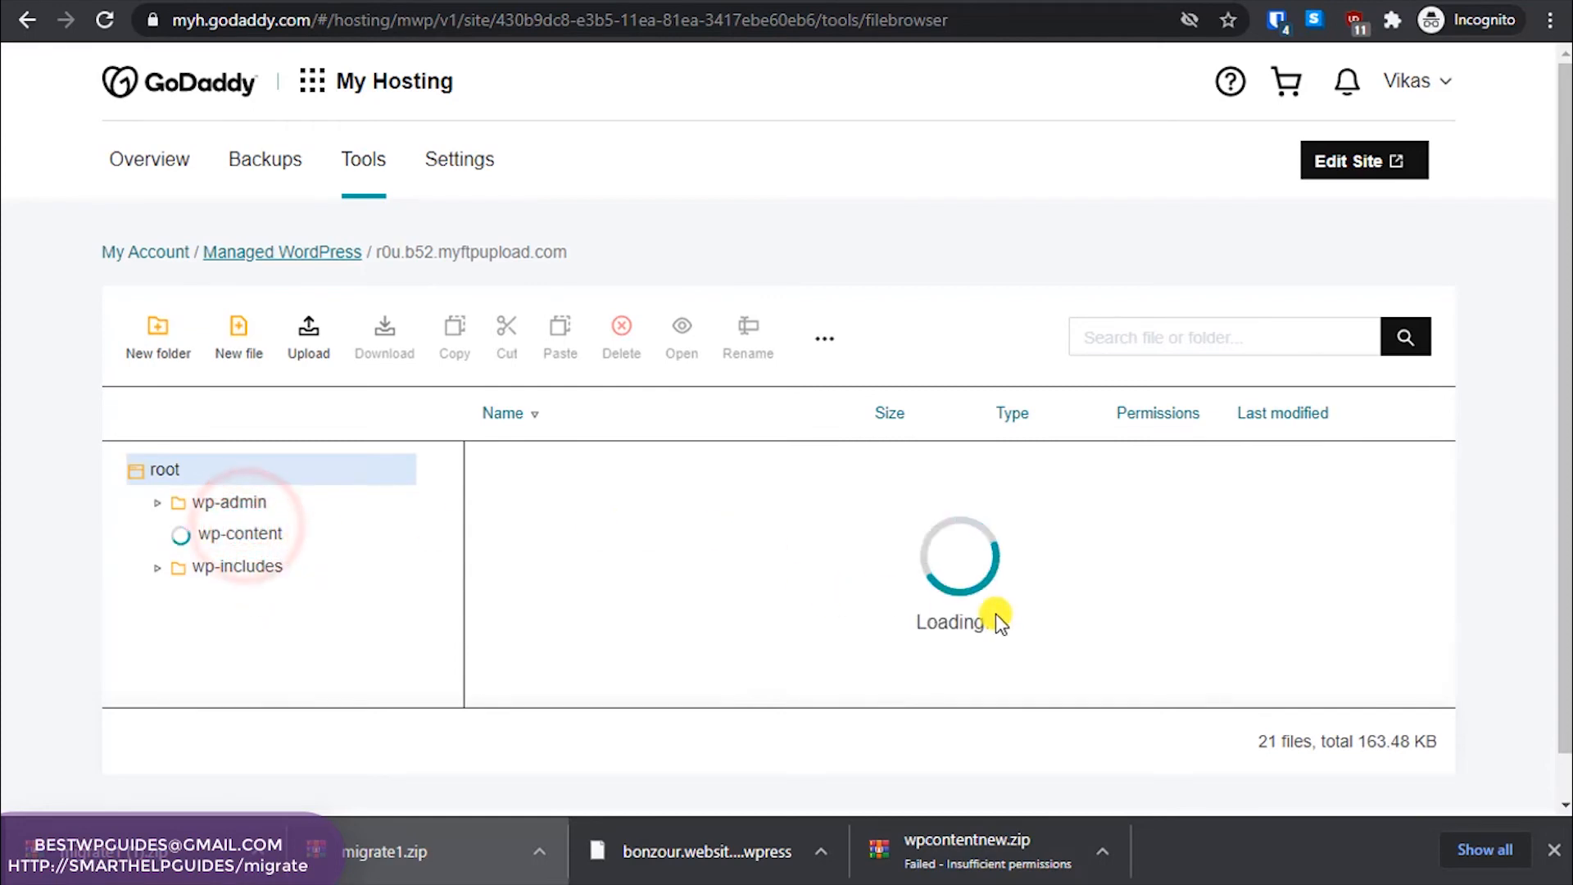
scroll(1098, 573, "down", 5)
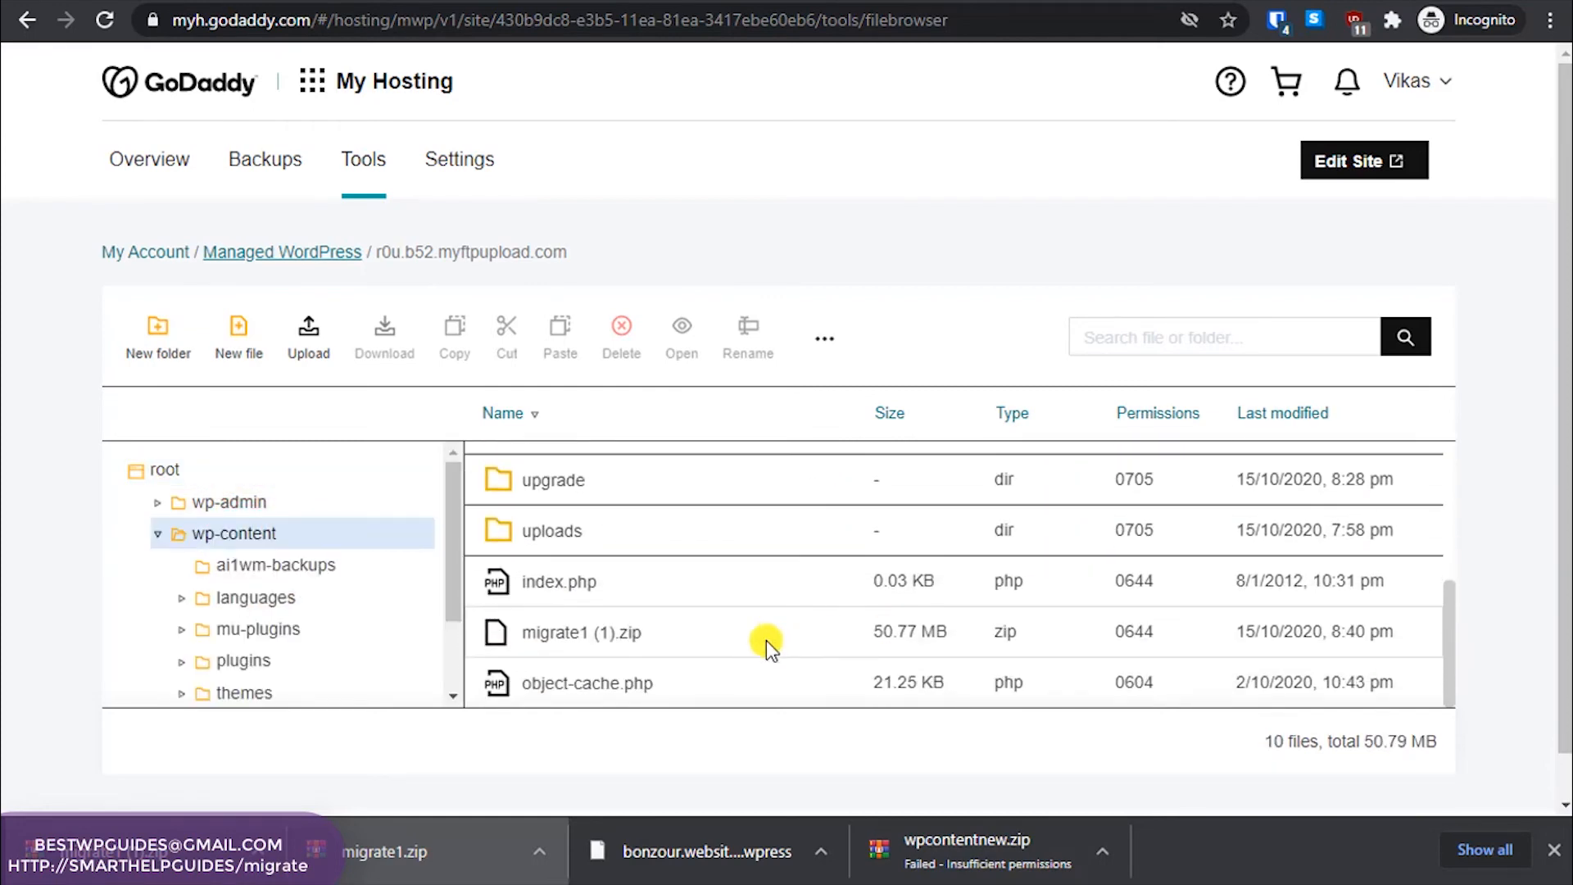
left_click(597, 631)
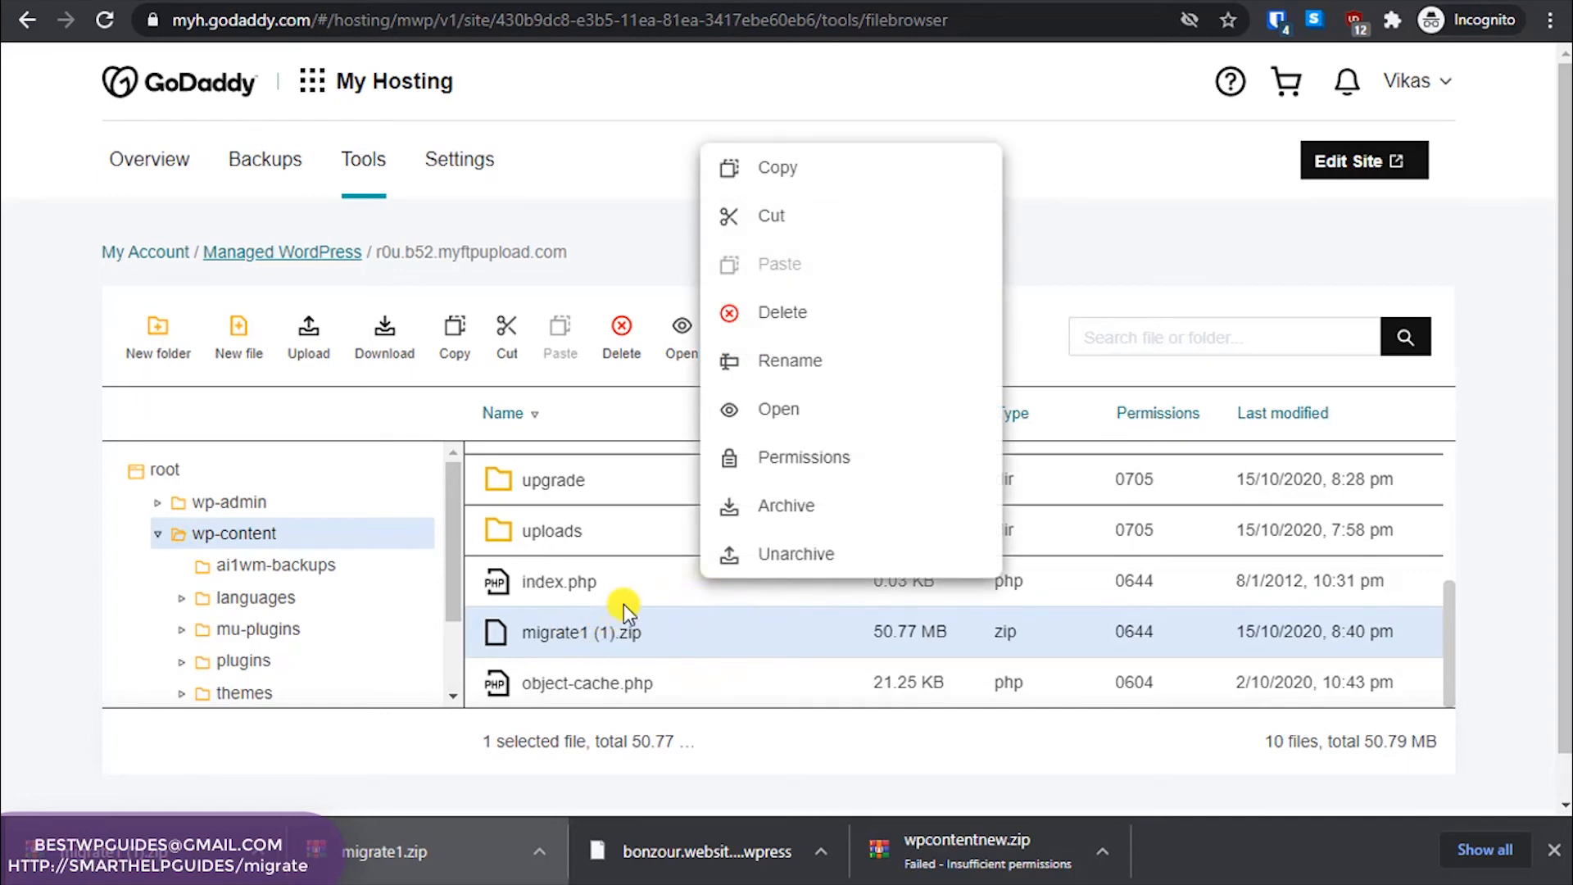
Unarchive migrate1 (1).zip into wp-content, replacing all 500 same-named existing files
left_click(788, 553)
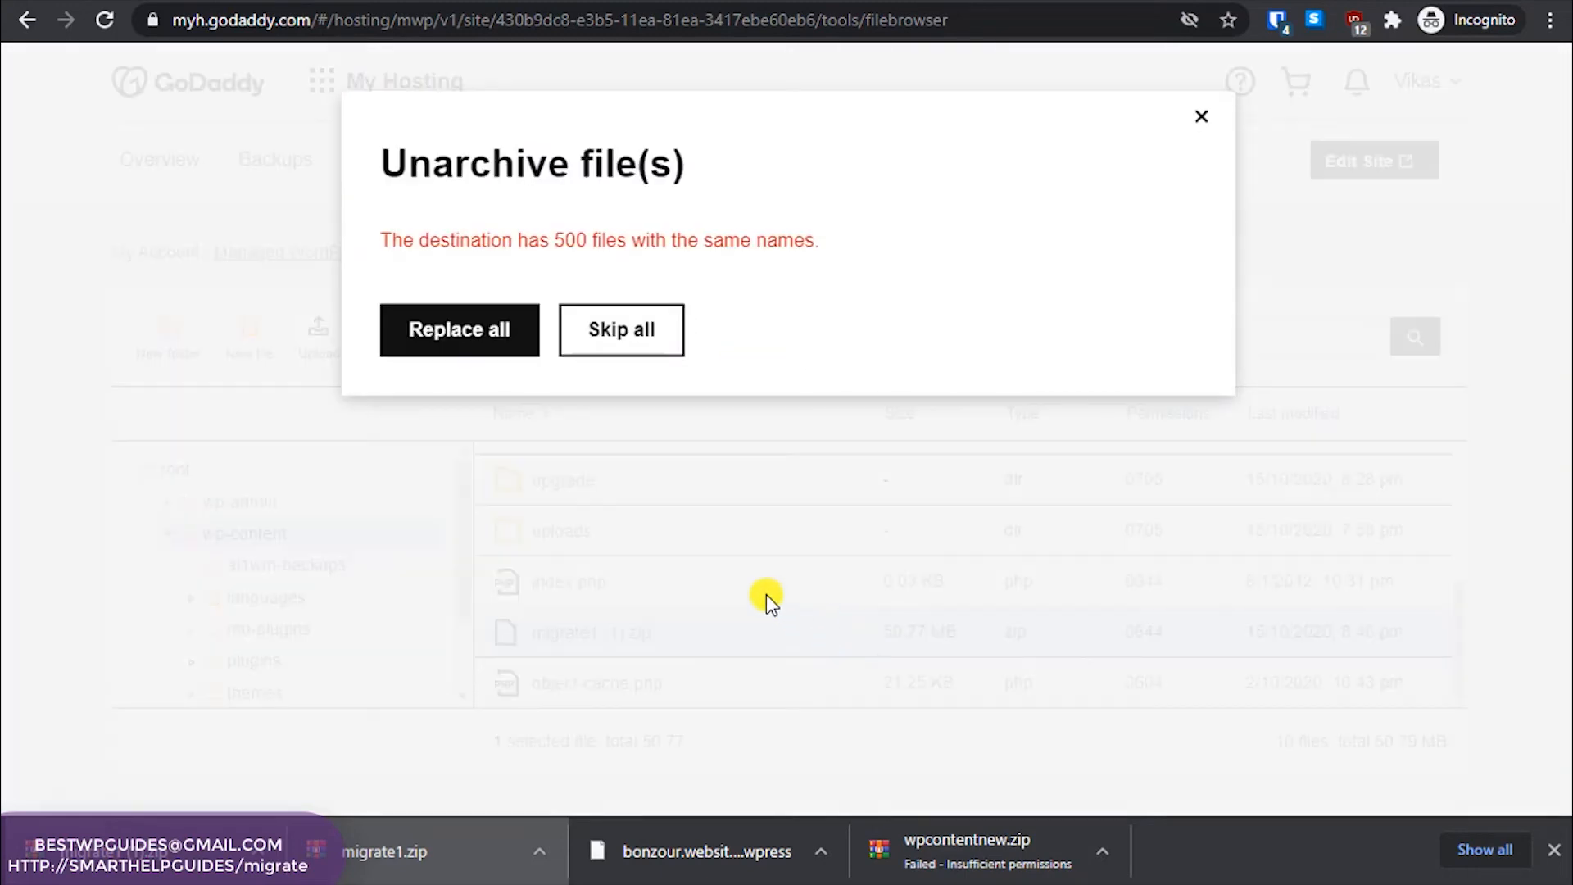
left_click(469, 335)
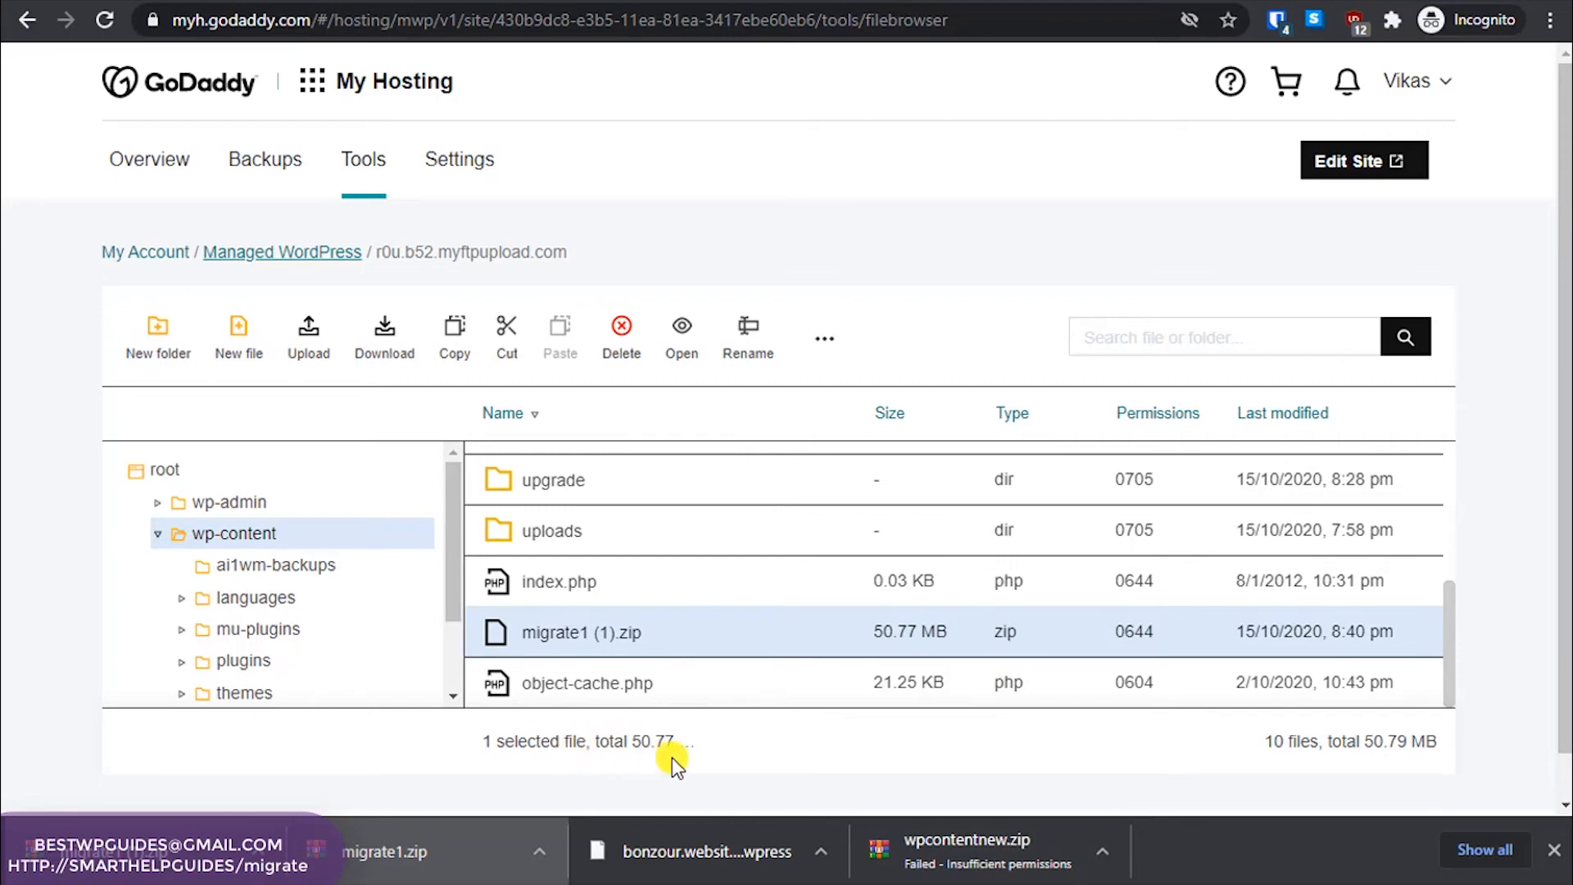
scroll(737, 712, "down", 1)
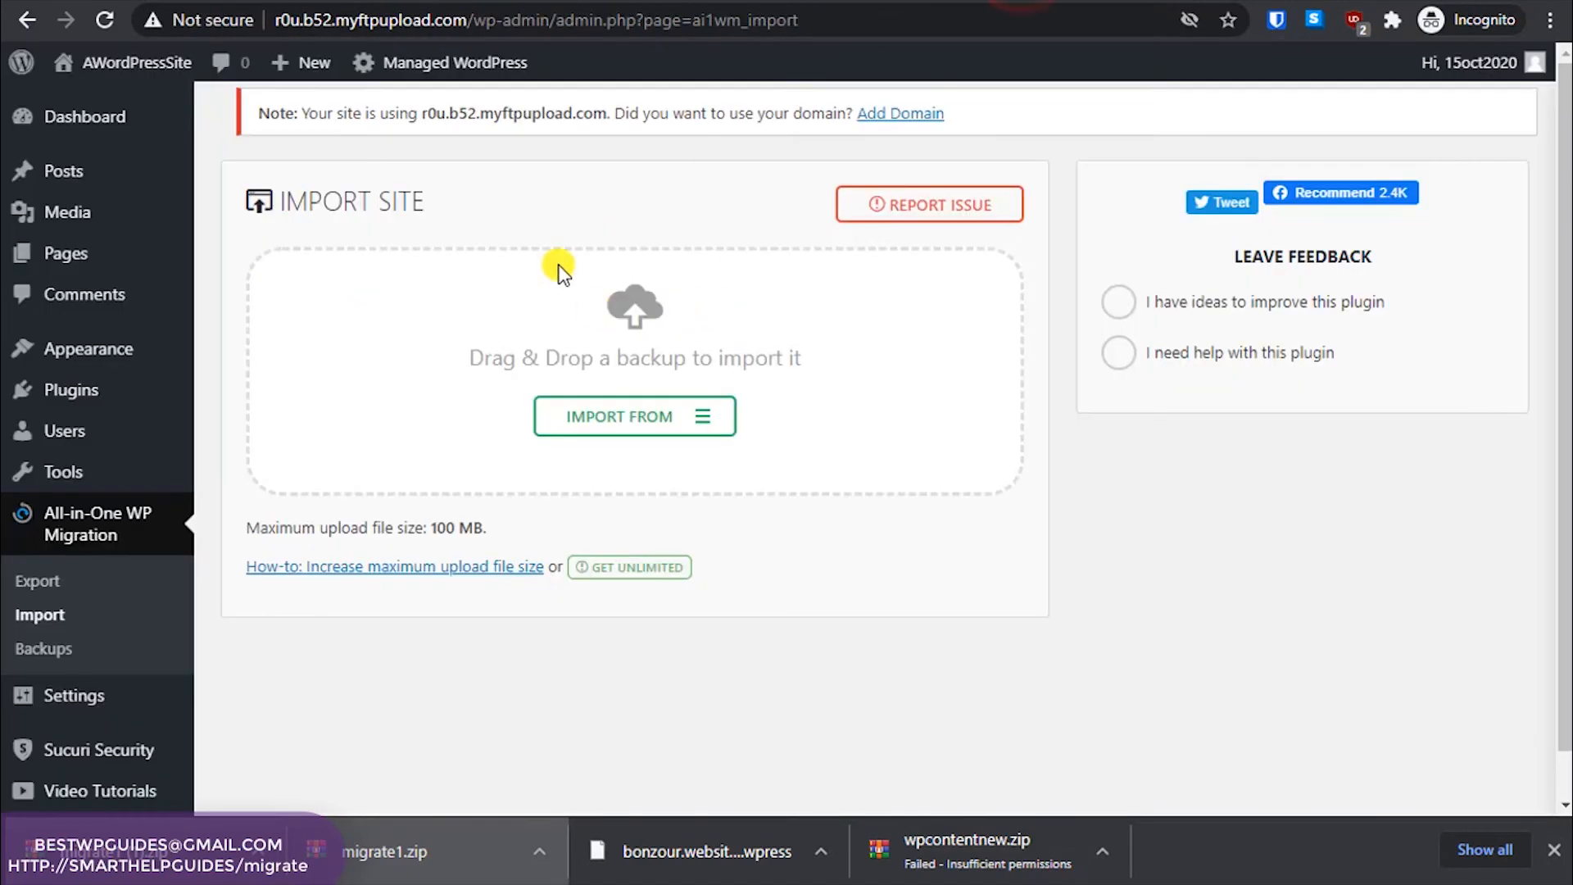
Import the bonzour.website .wpress backup from a local file, confirming disk space and overwrite
left_click(601, 428)
left_click(579, 456)
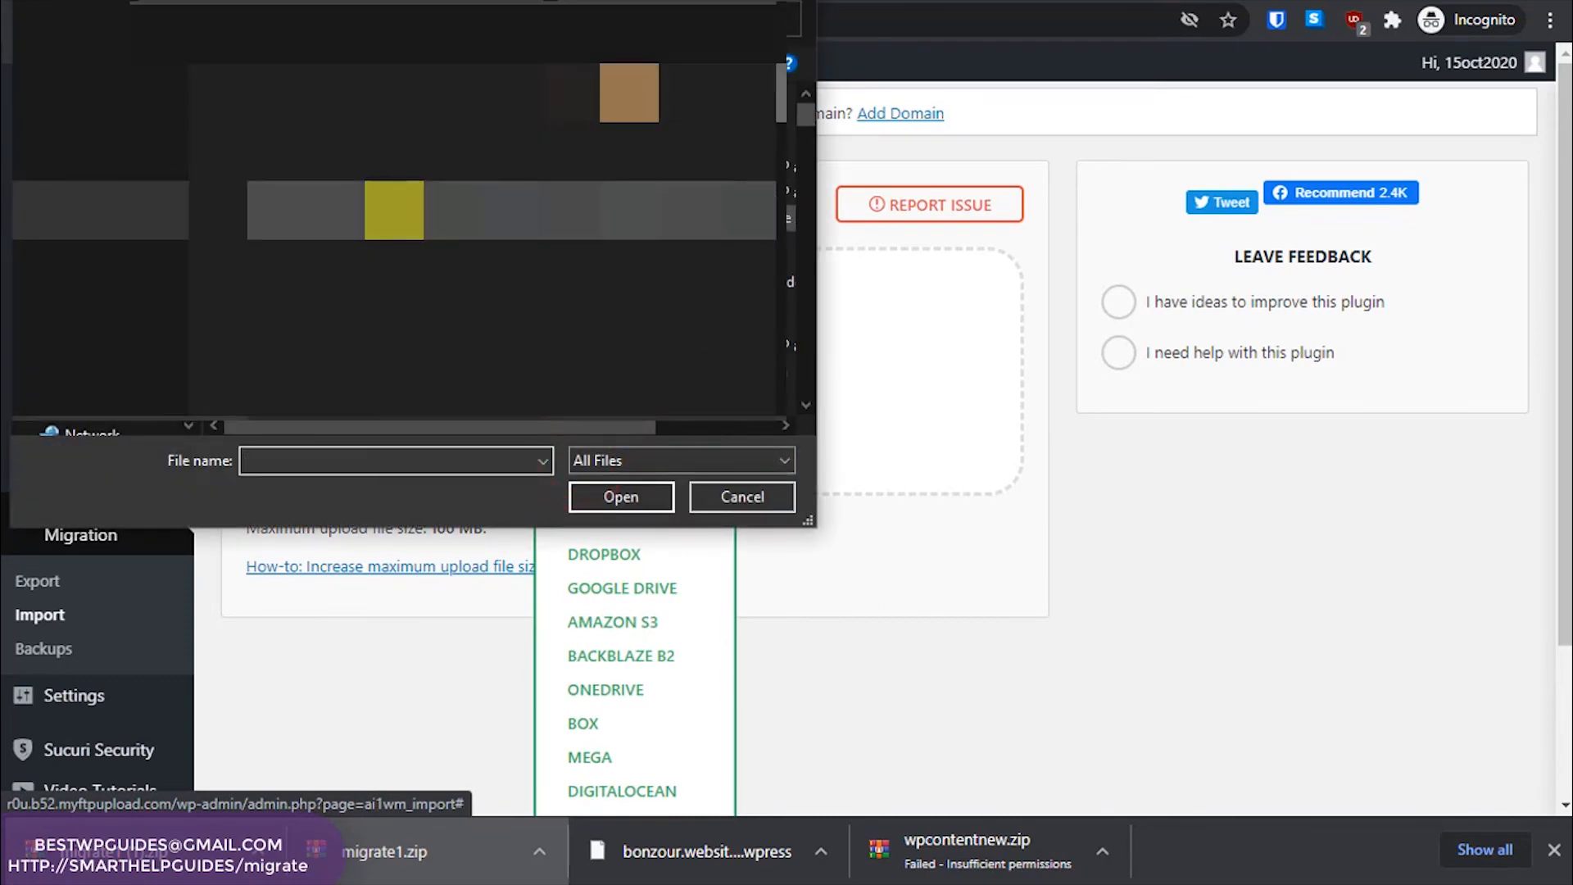
left_click(394, 216)
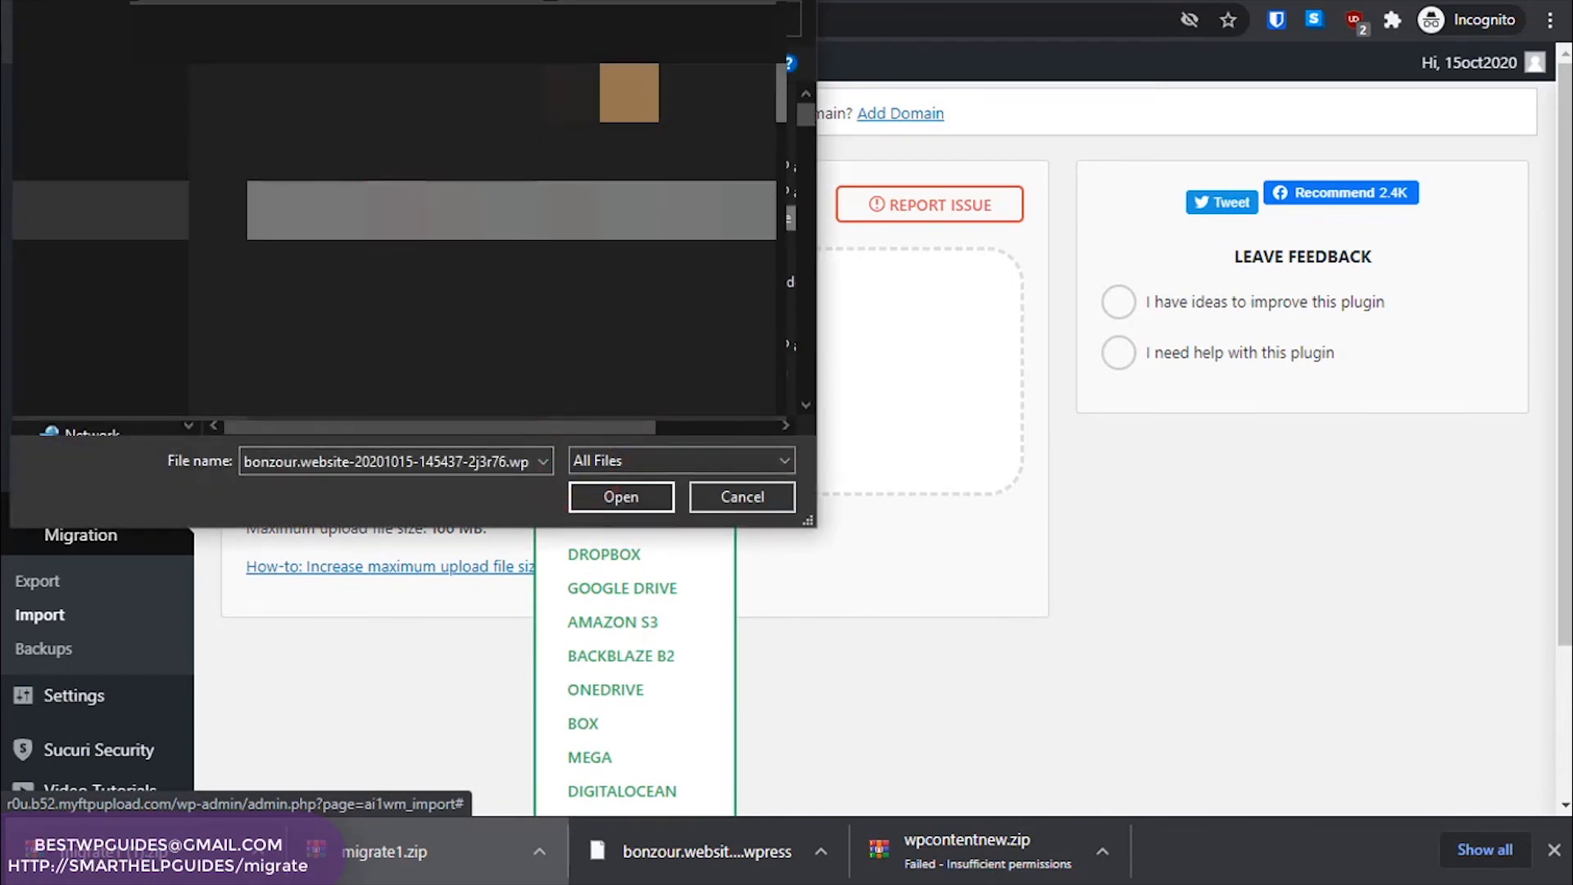
left_click(616, 496)
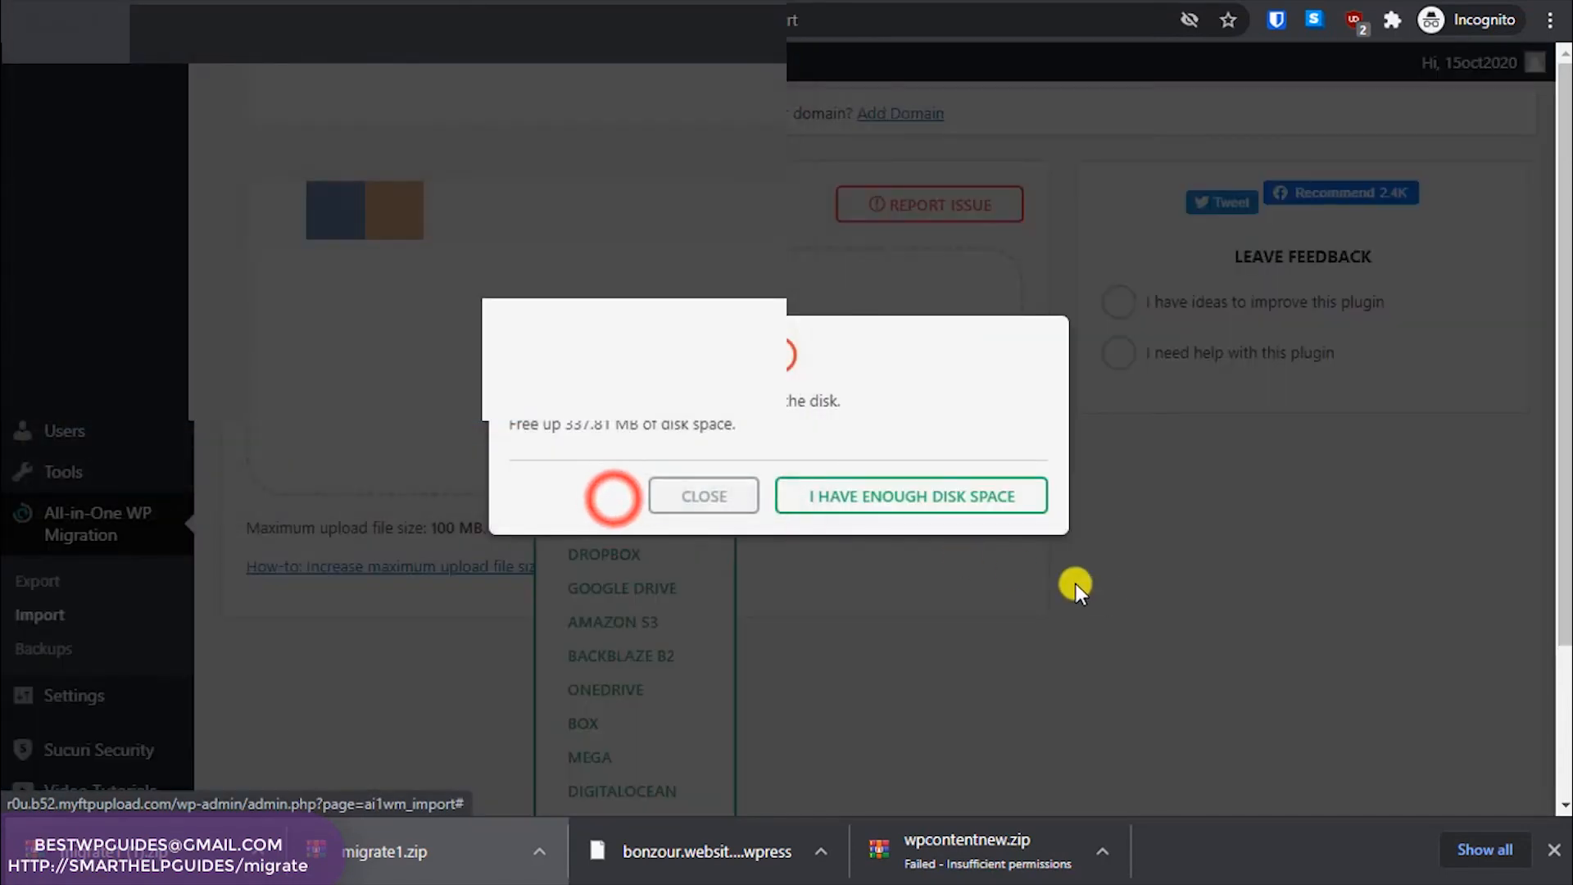
left_click(973, 499)
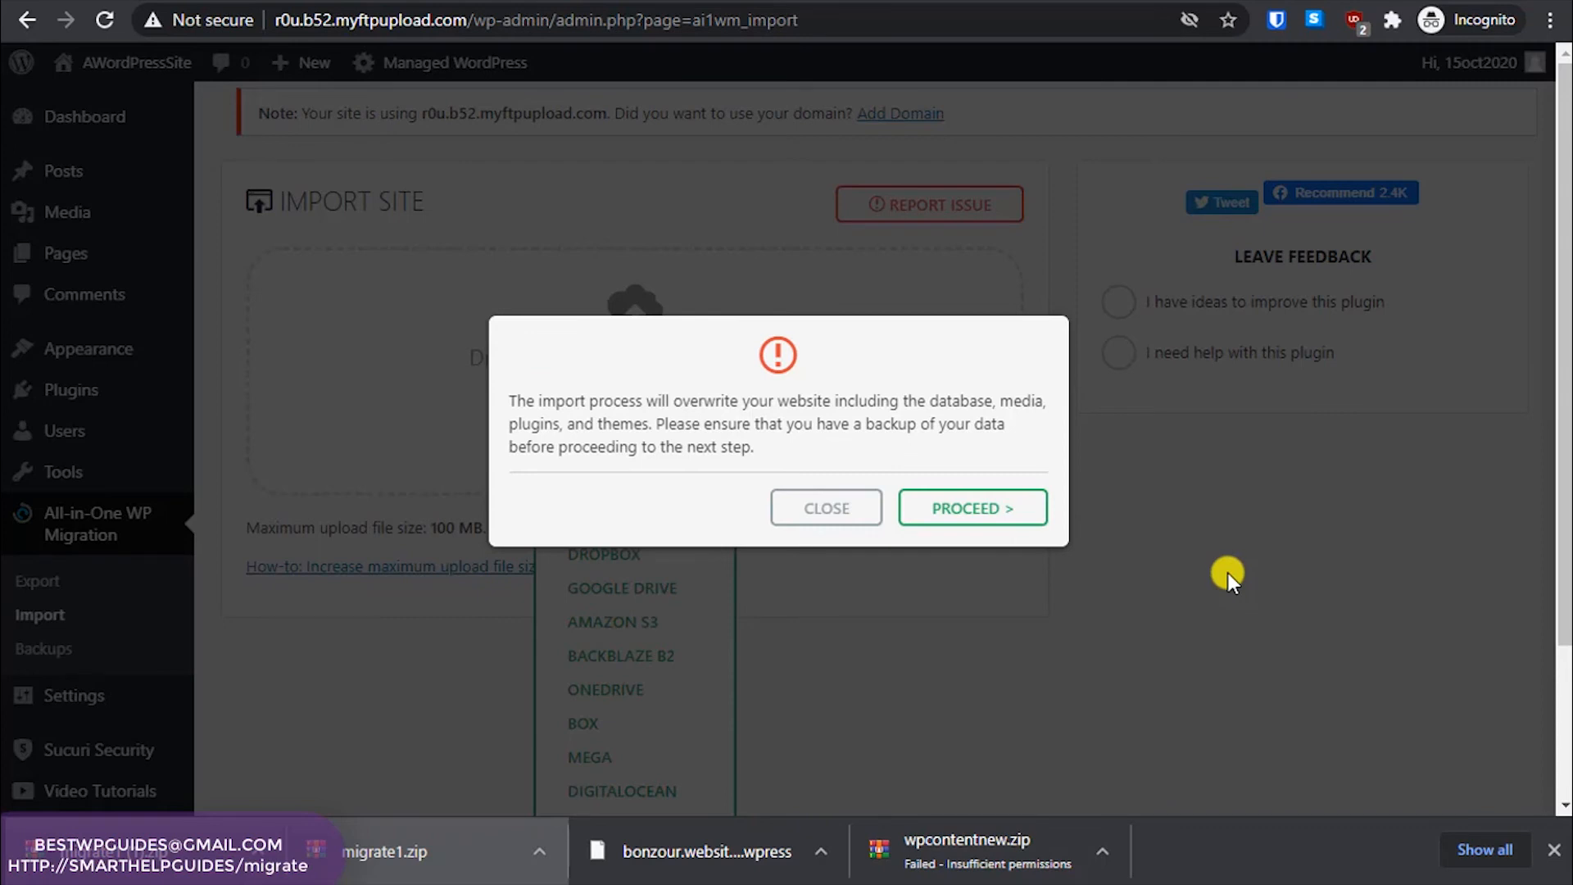
left_click(984, 512)
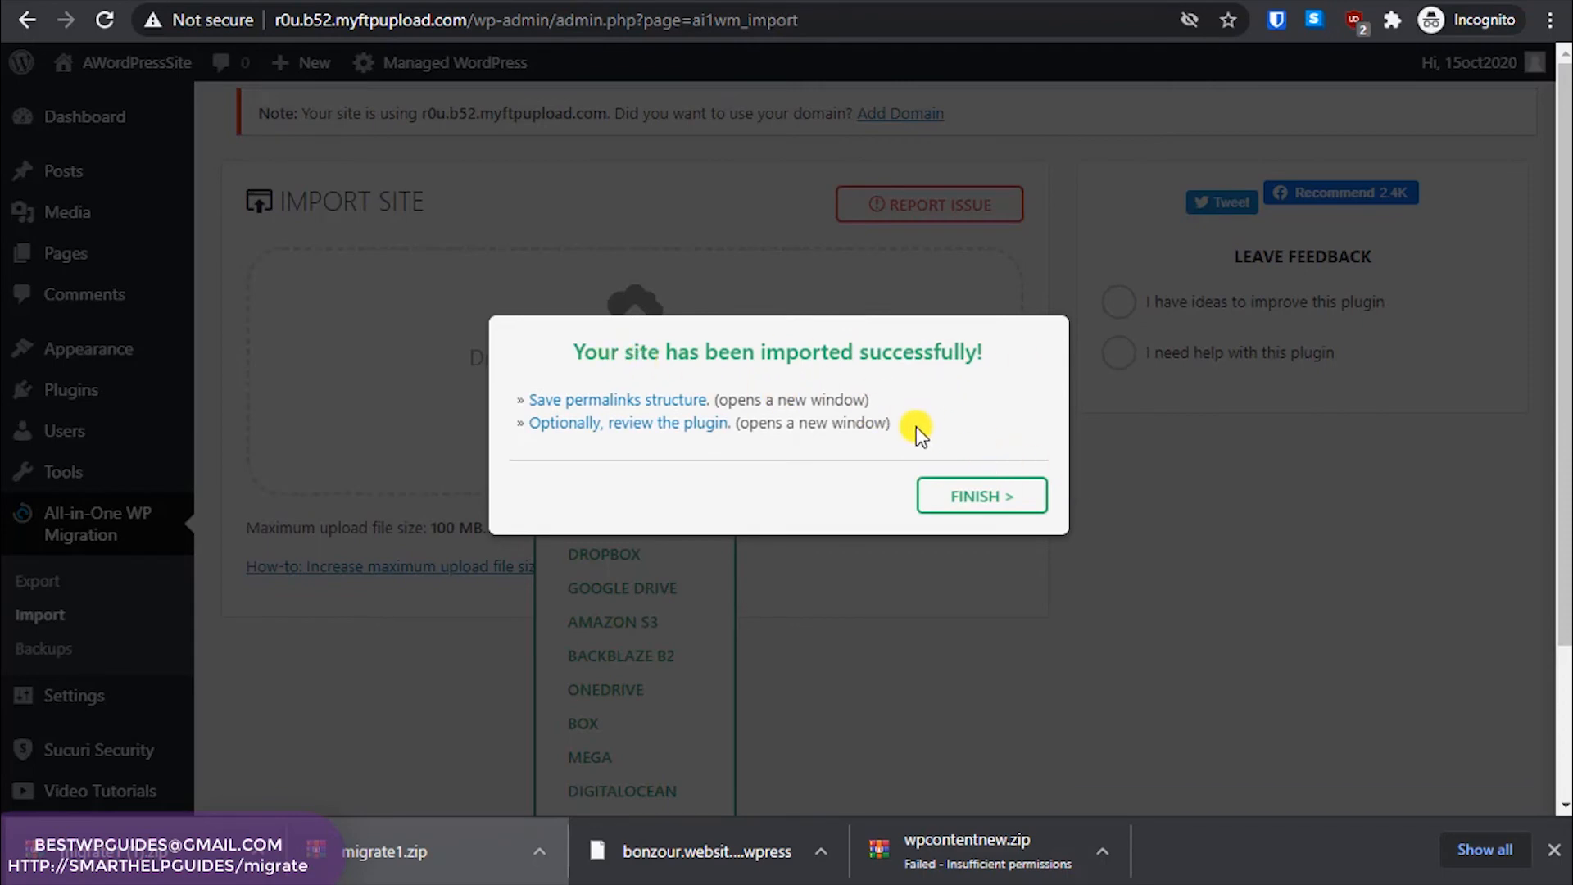
left_click(972, 496)
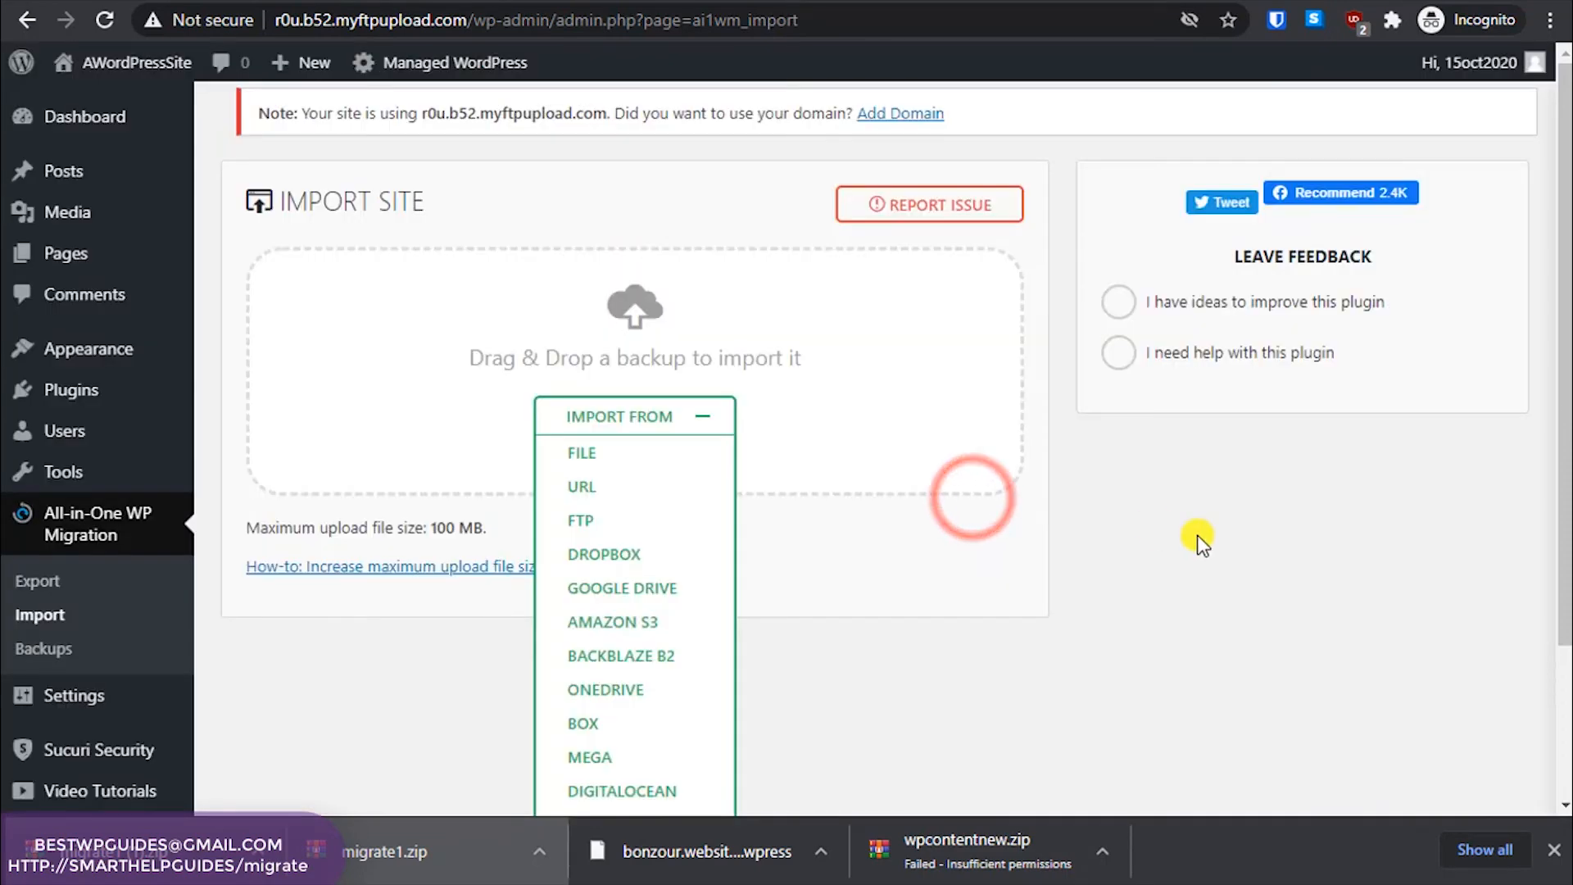
left_click(226, 78)
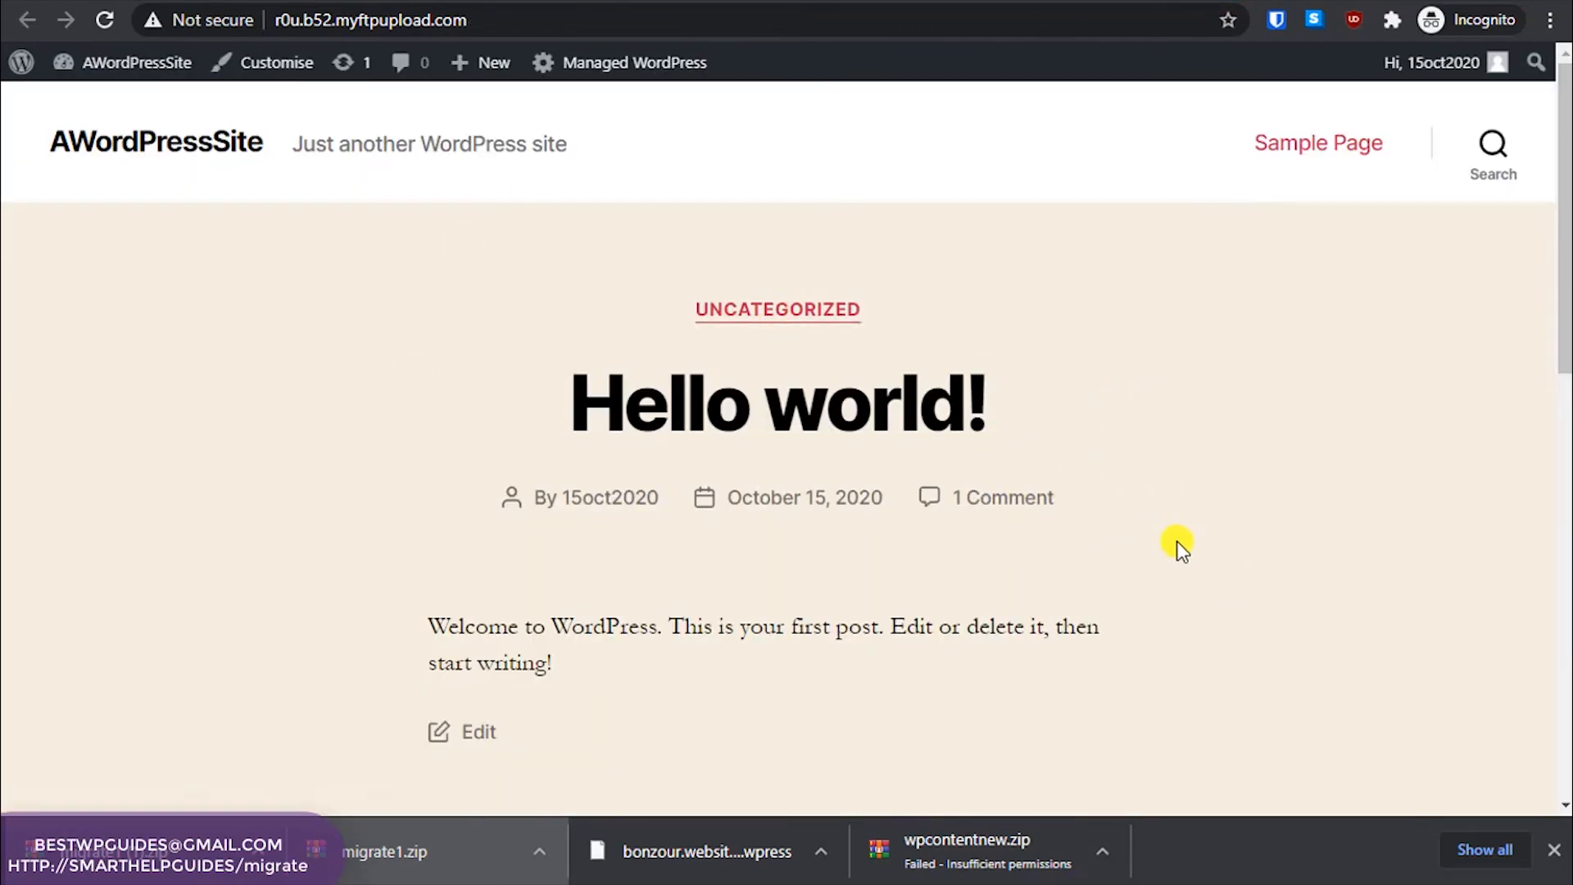
left_click(106, 23)
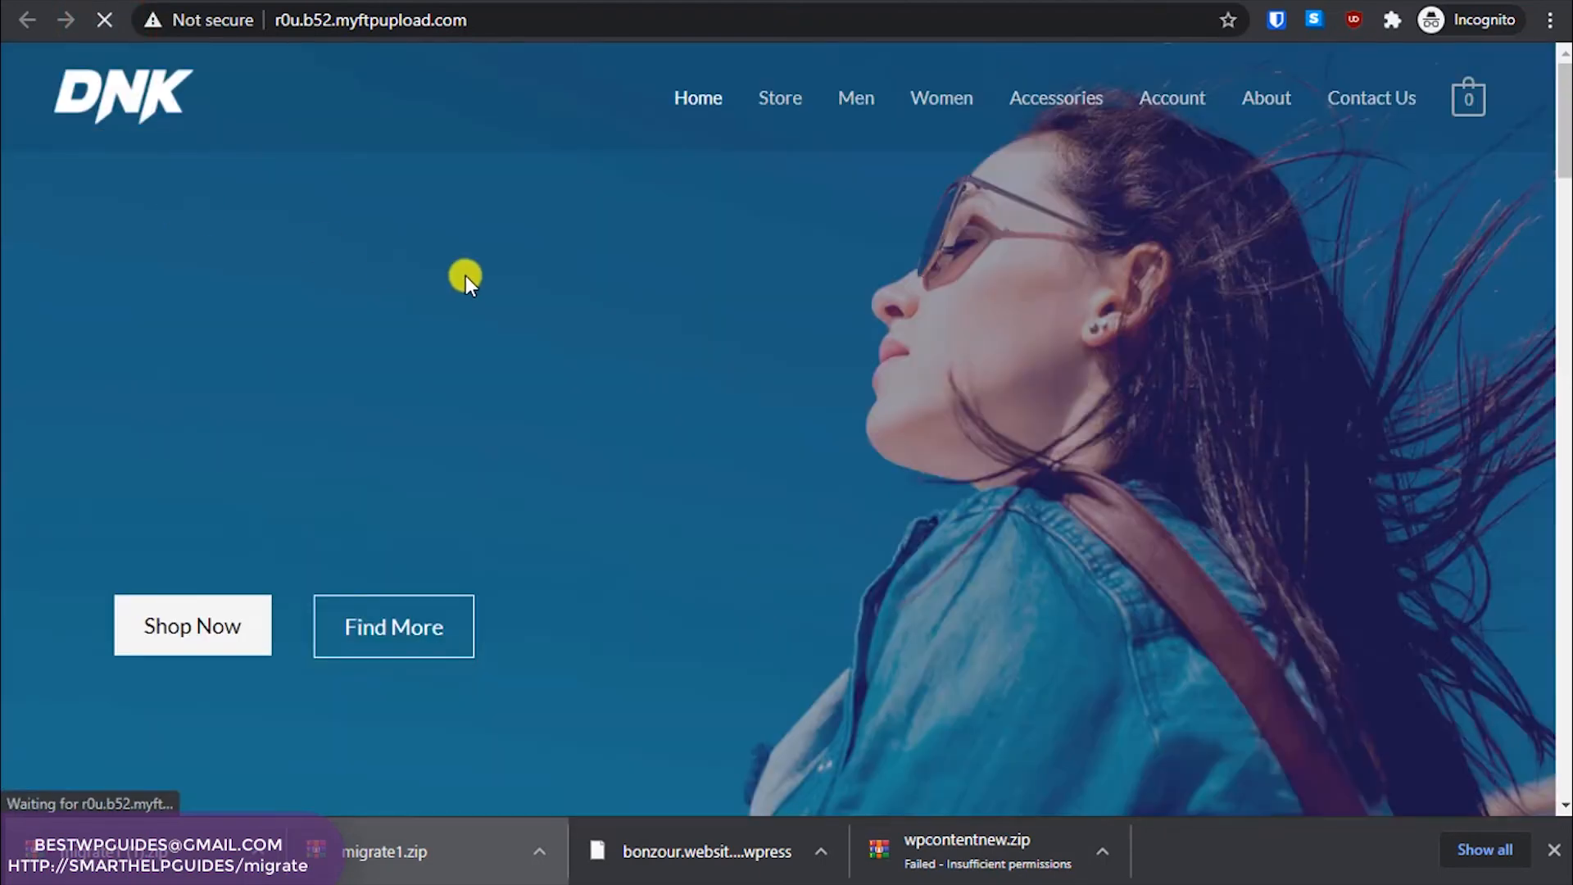
scroll(485, 286, "down", 6)
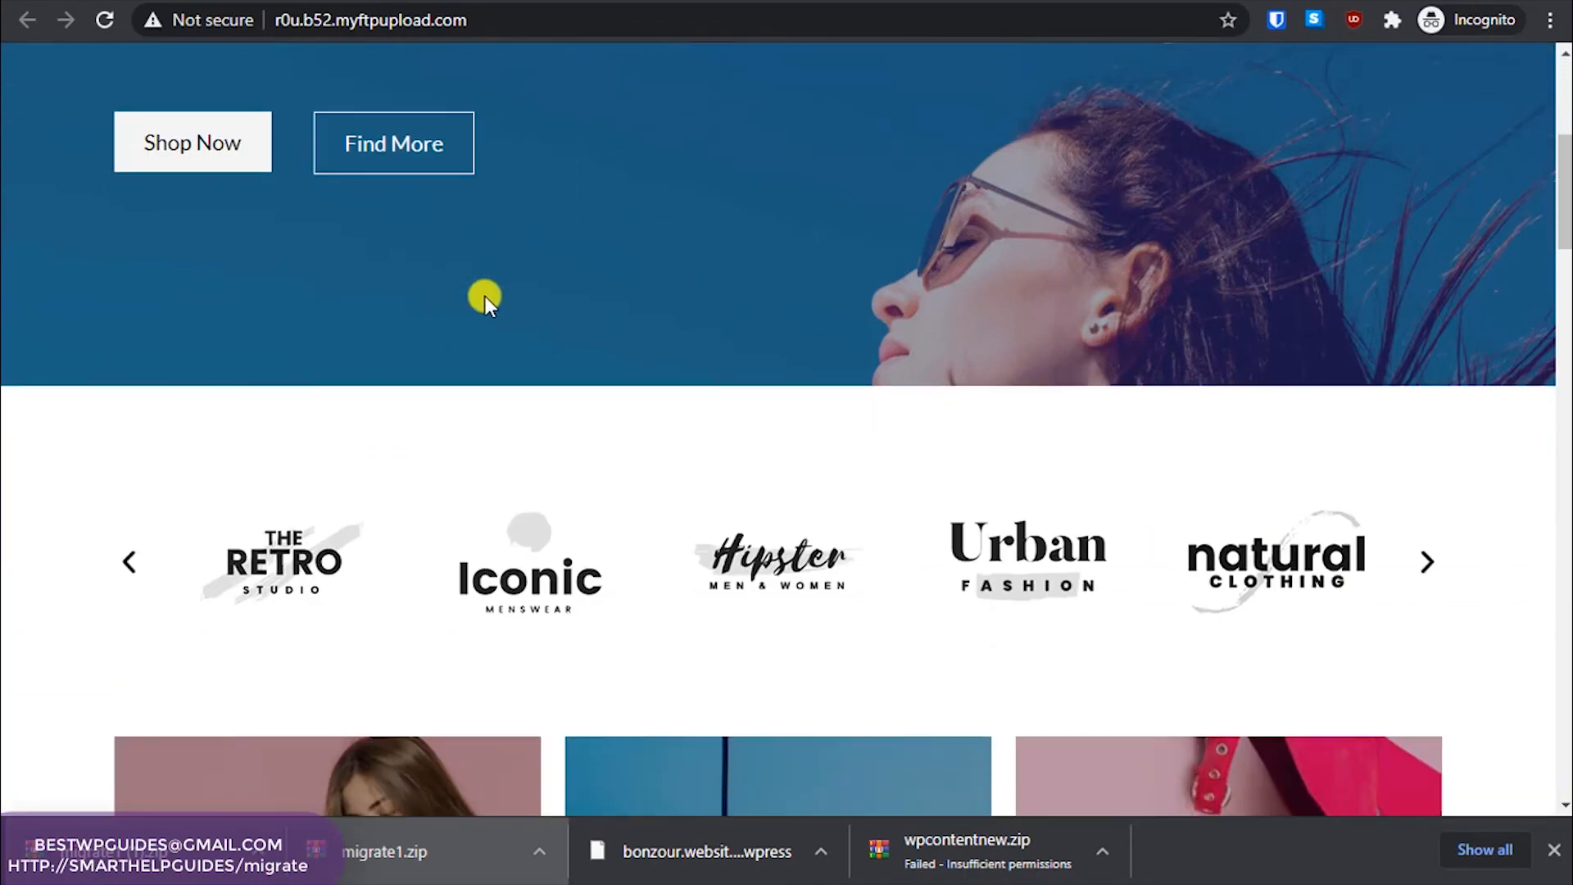
scroll(485, 296, "down", 7)
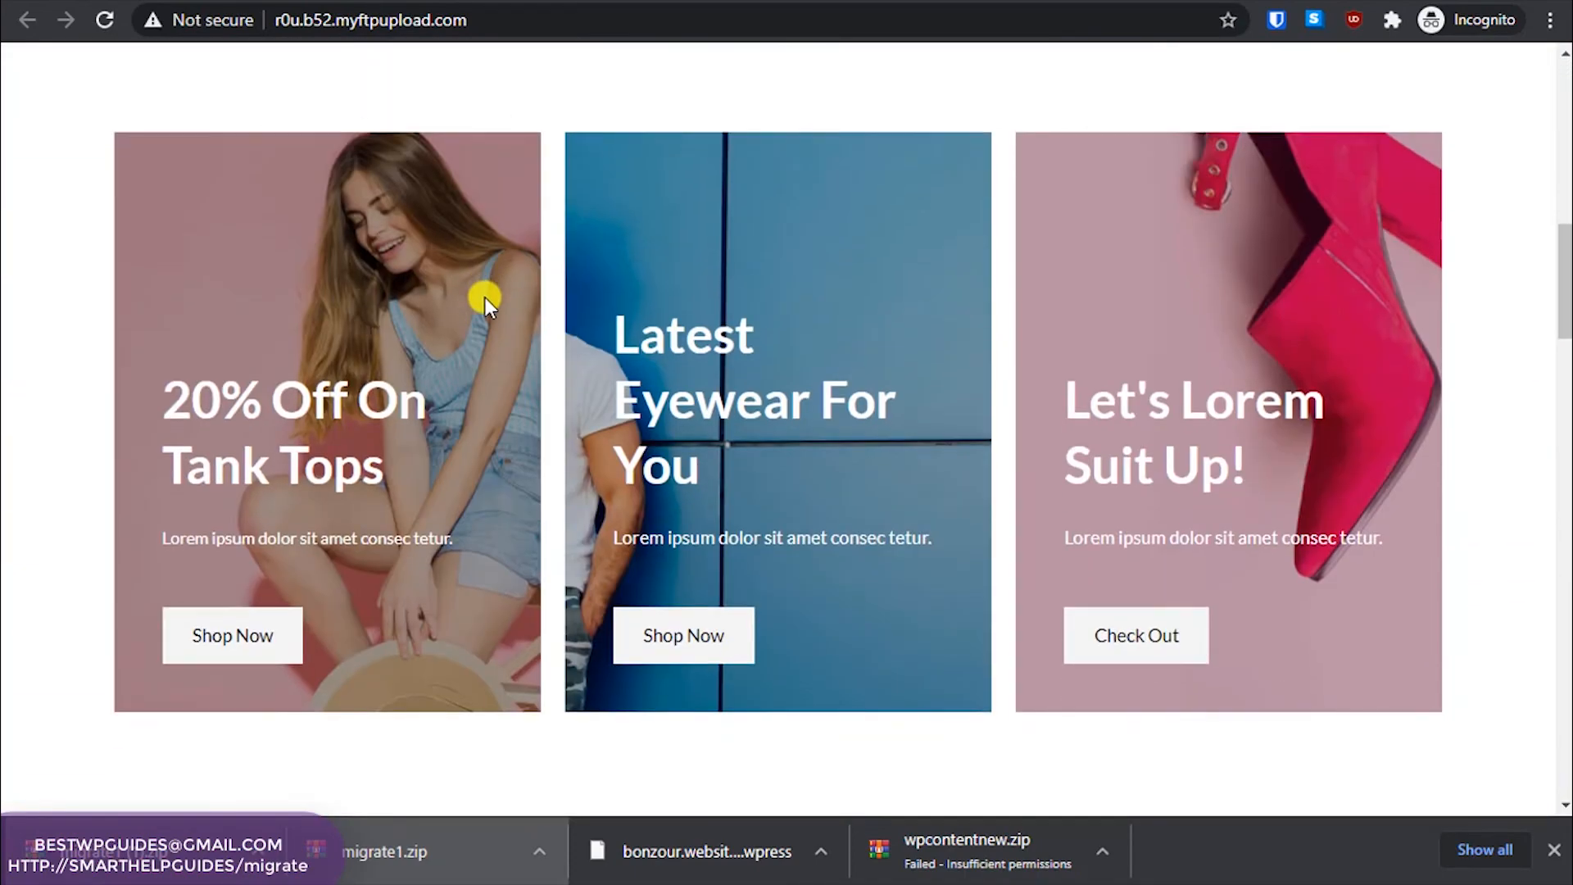
scroll(485, 298, "down", 7)
scroll(164, 389, "down", 7)
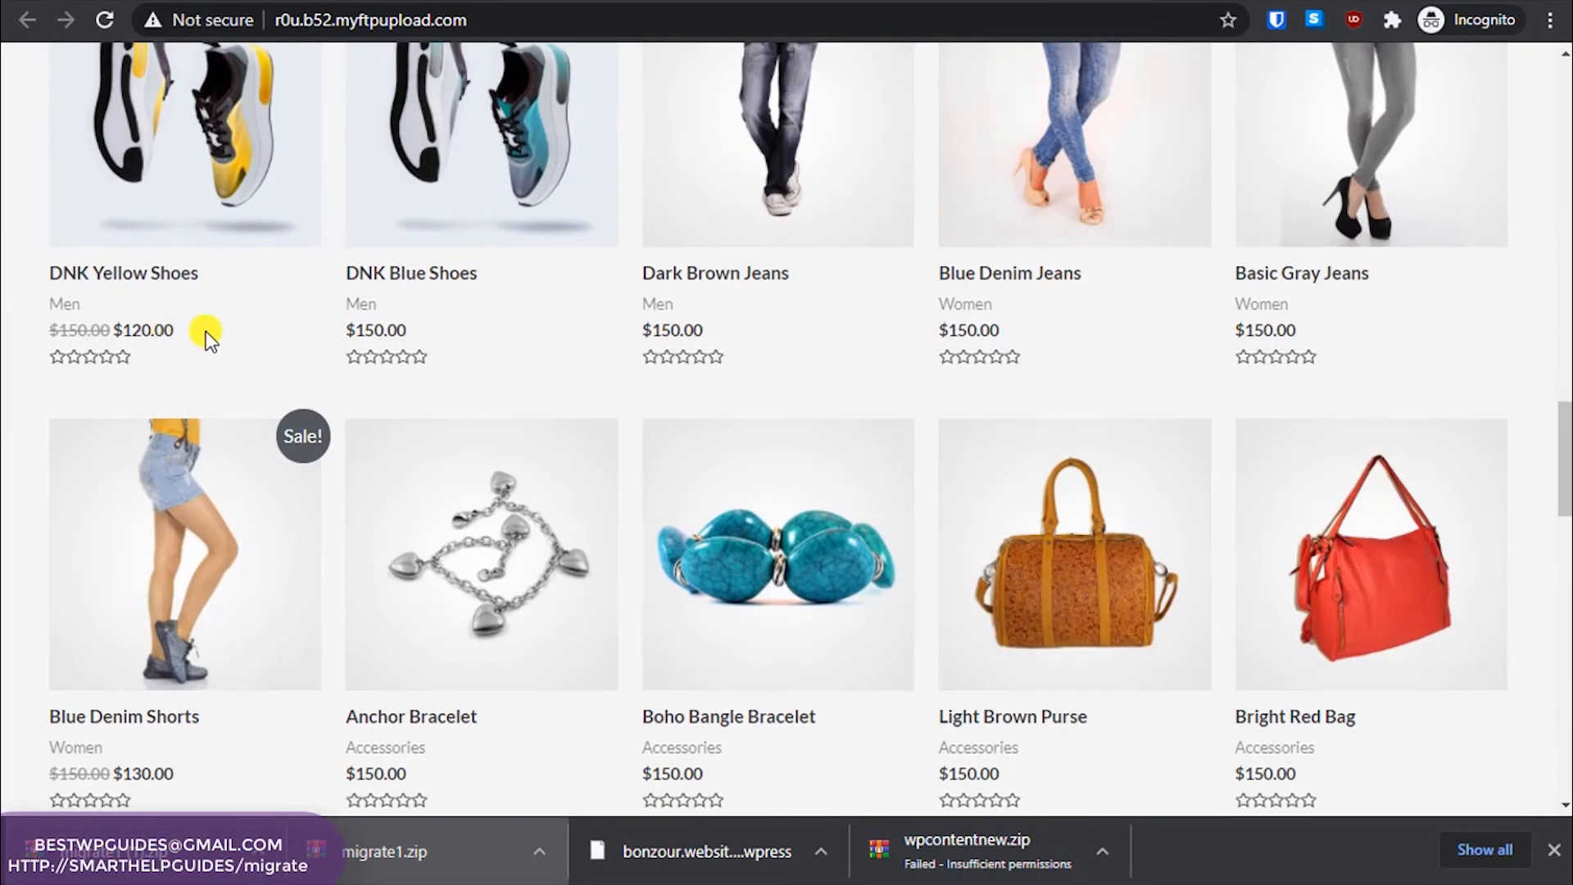
scroll(204, 334, "down", 7)
scroll(763, 528, "down", 15)
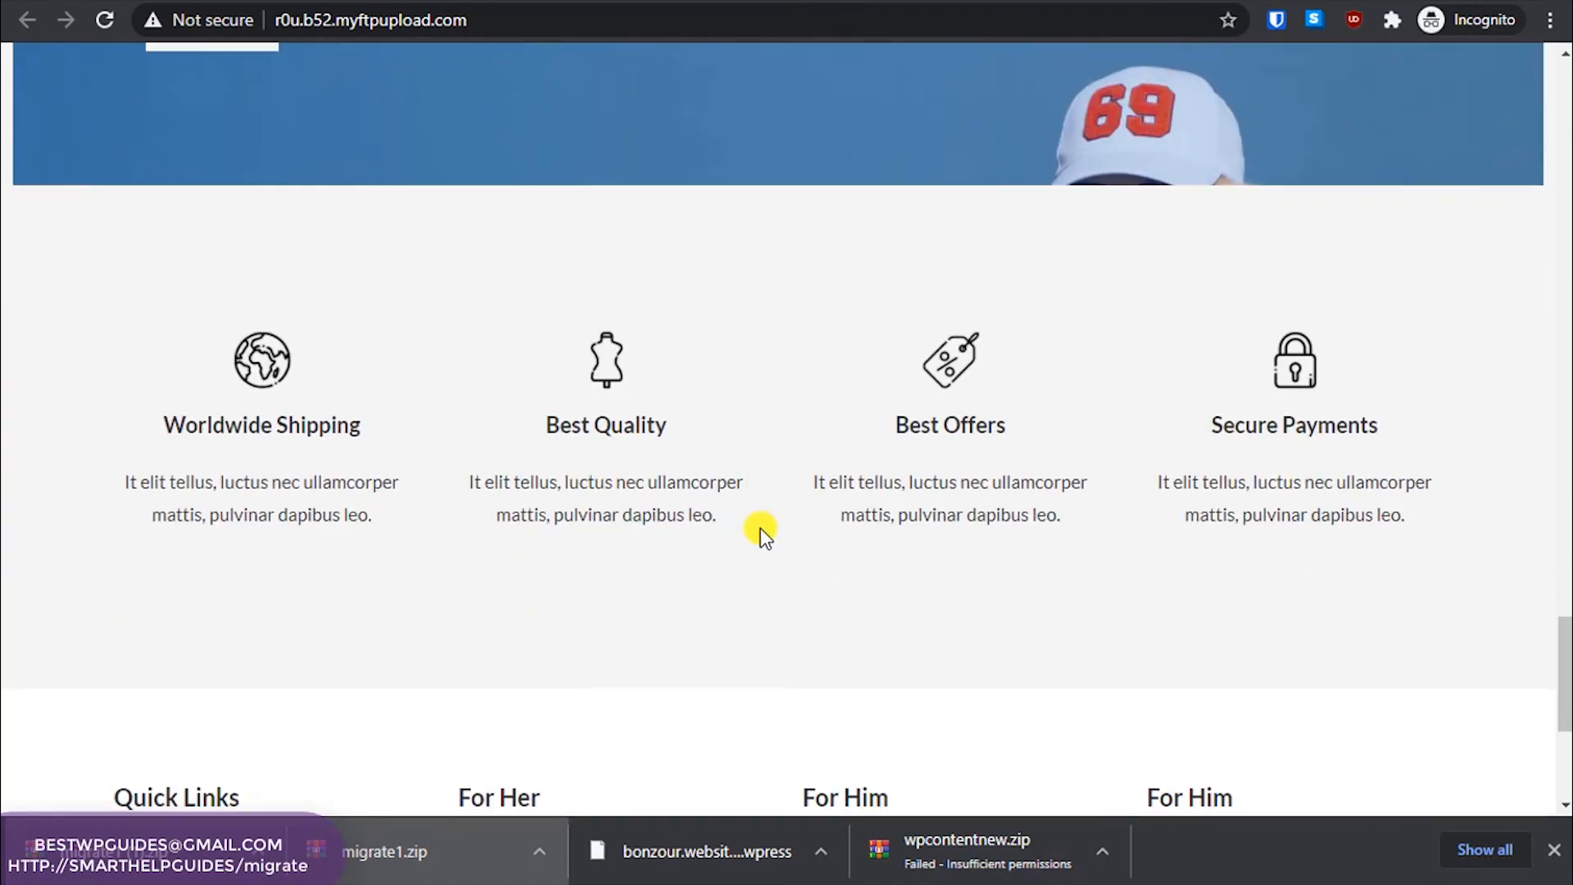
scroll(760, 527, "down", 2)
scroll(758, 528, "up", 20)
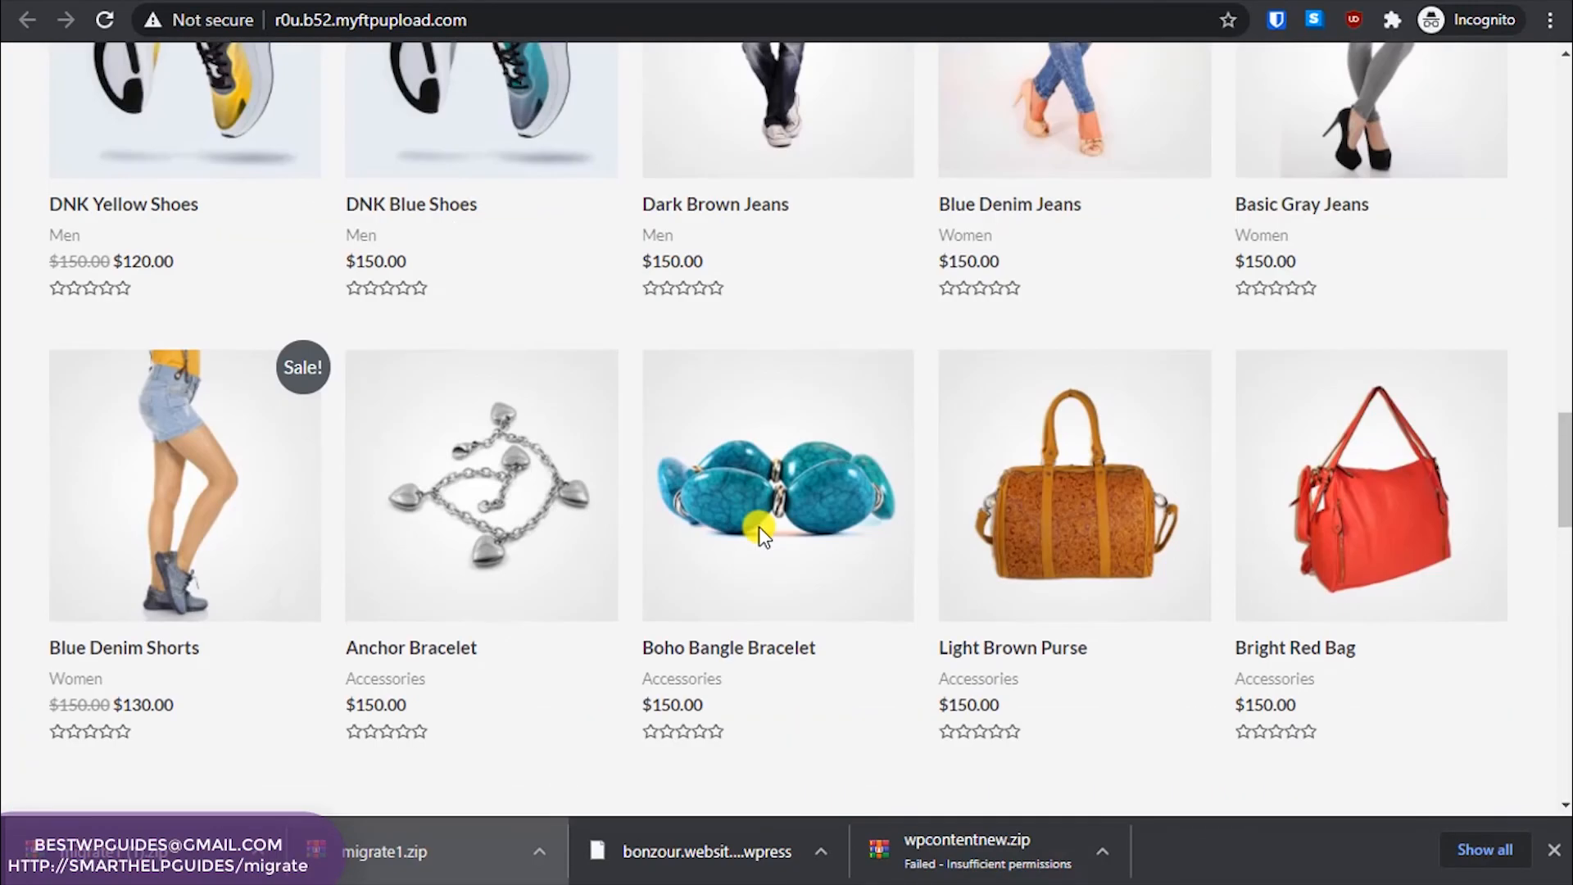
scroll(759, 528, "up", 15)
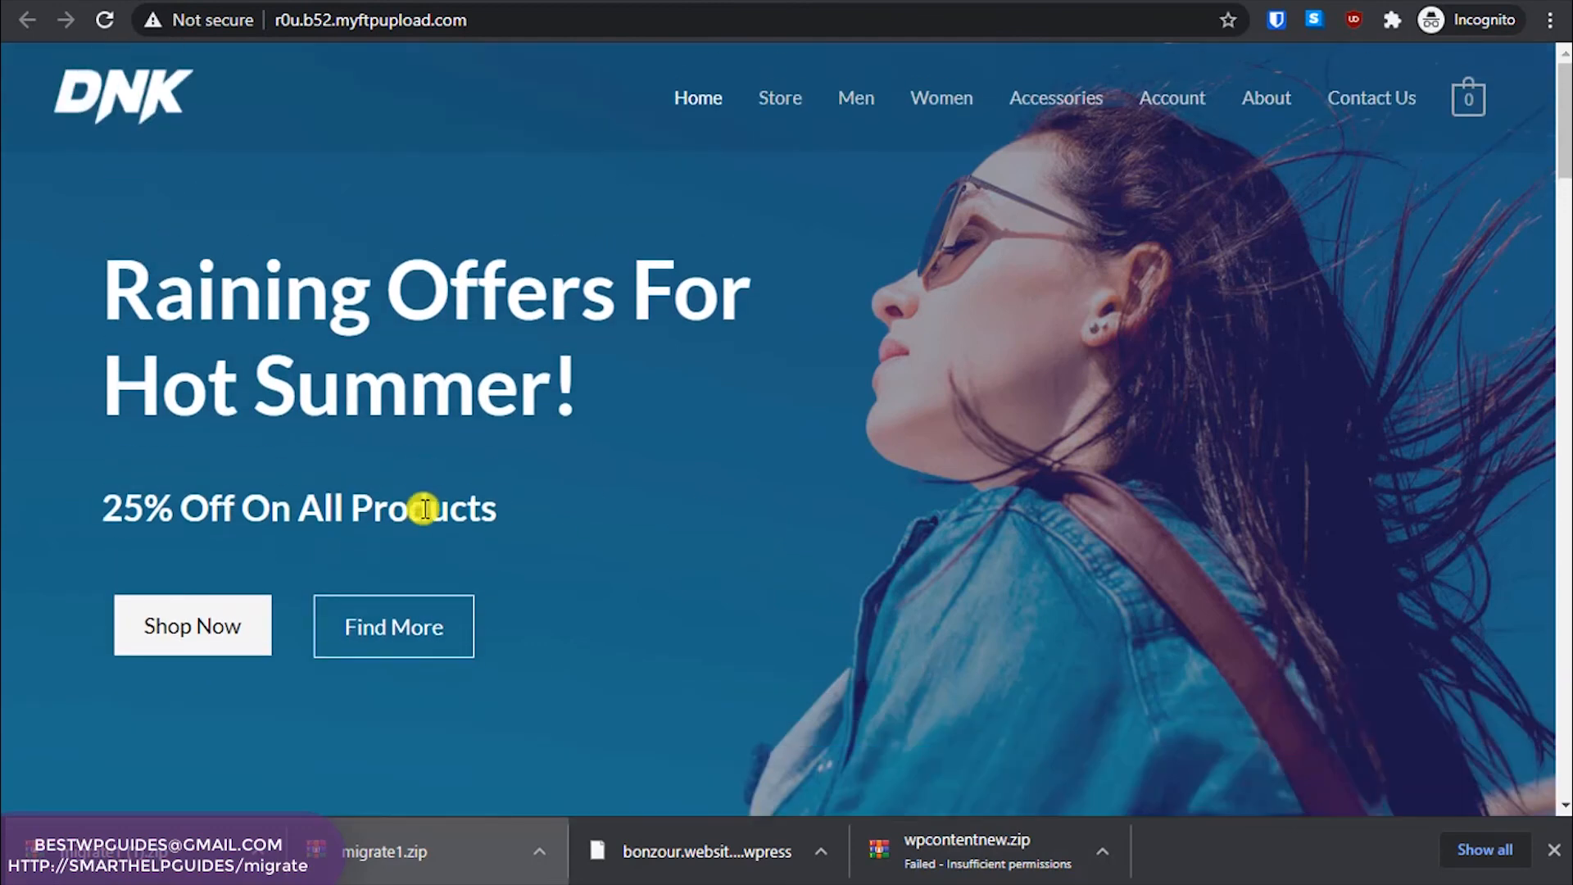
Browse the Store product listing through pages 2 and 3, reaching products 25–34 of 34
left_click(788, 100)
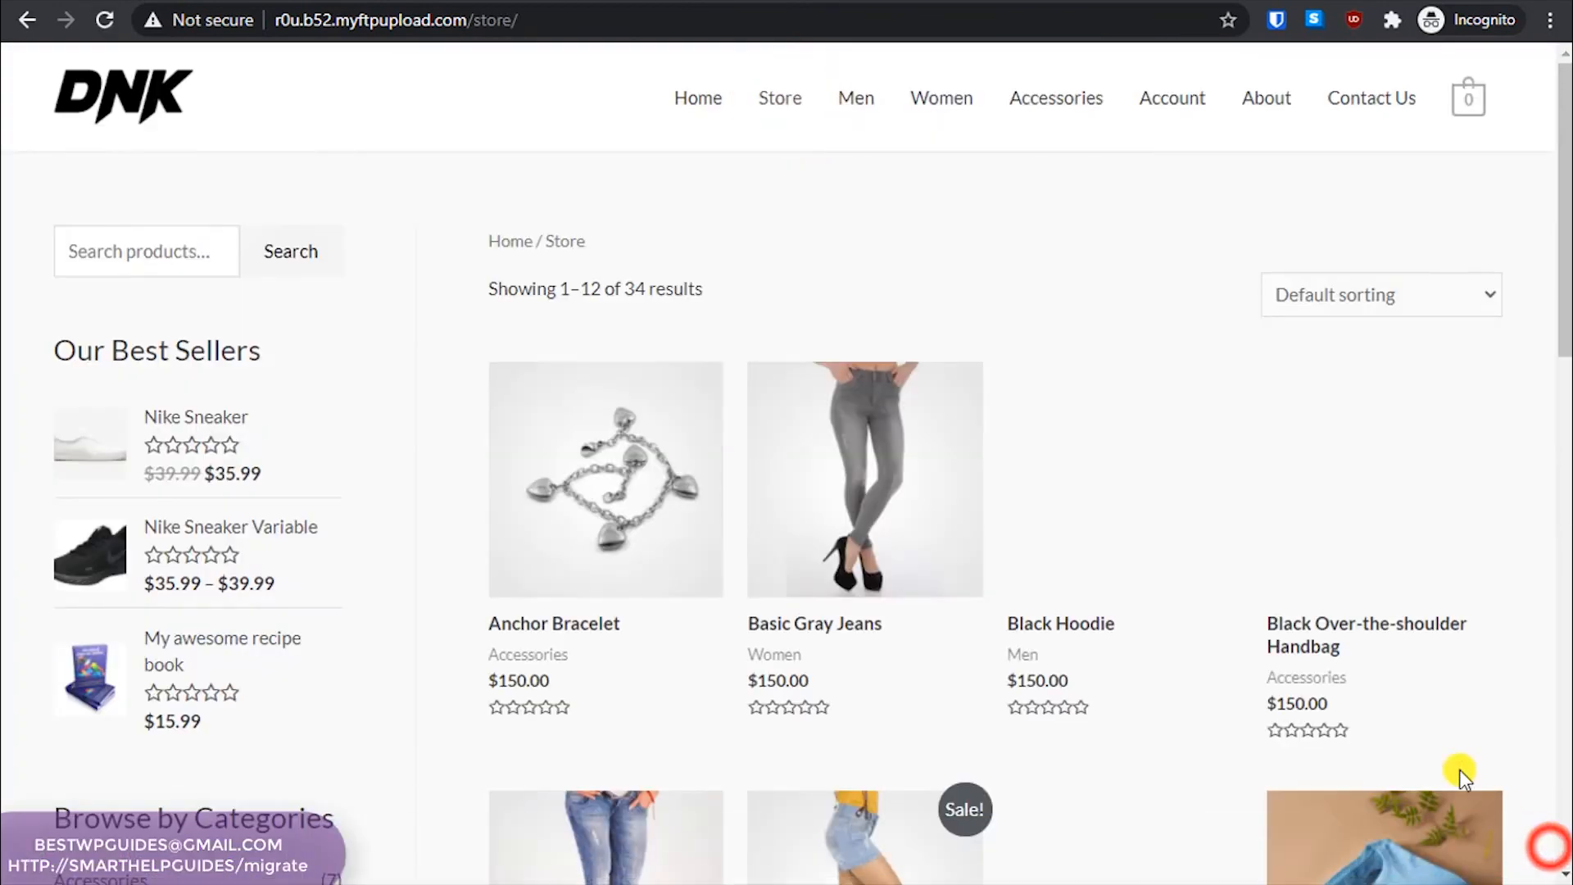
scroll(777, 513, "down", 4)
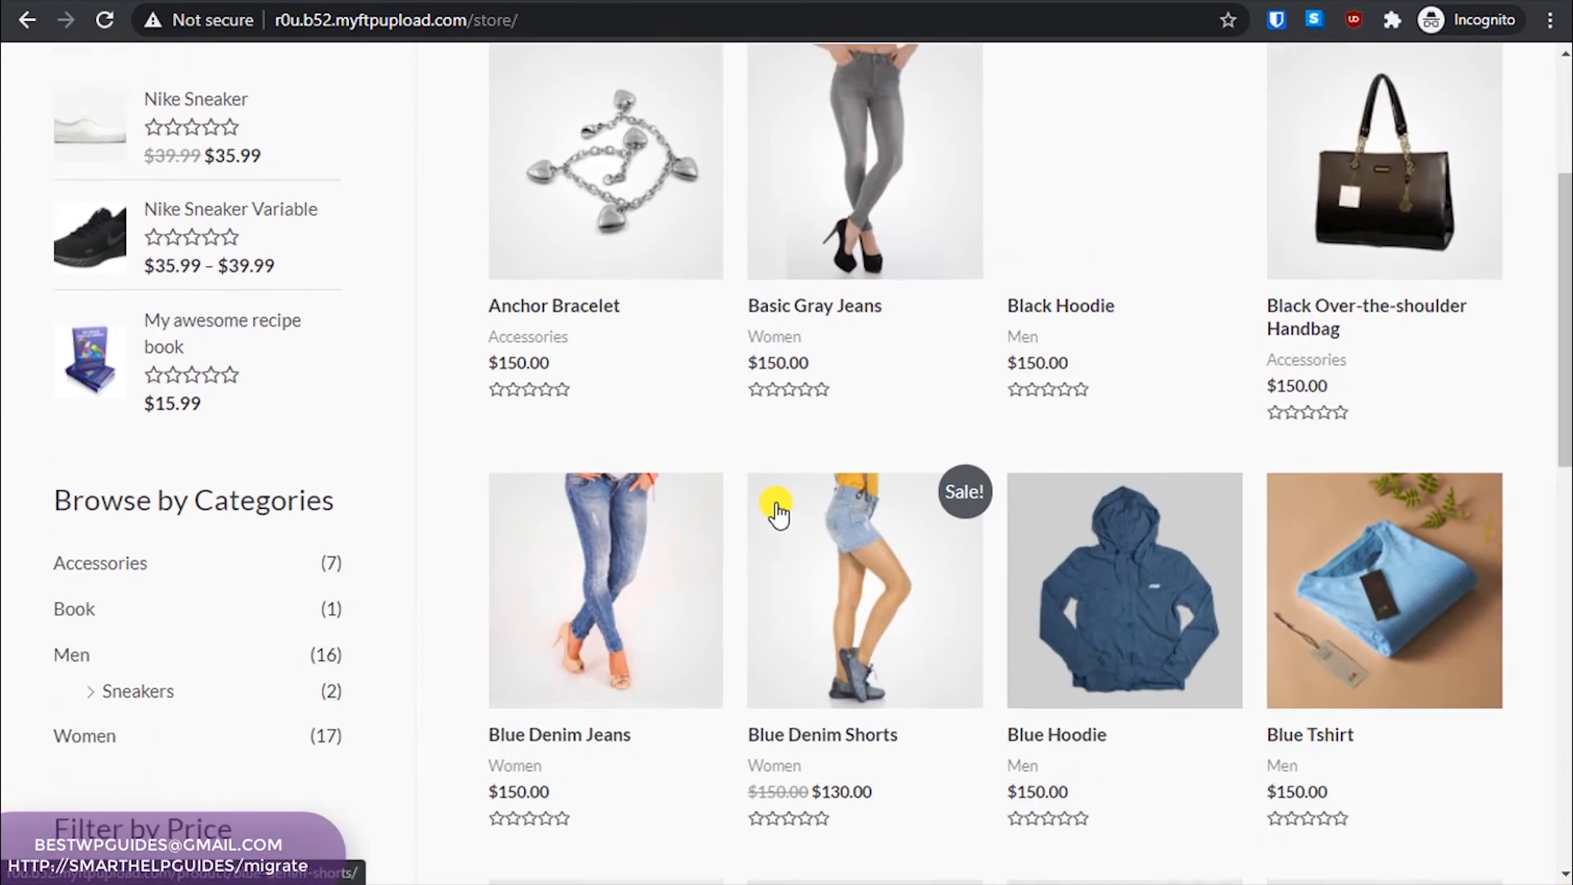
scroll(776, 513, "up", 2)
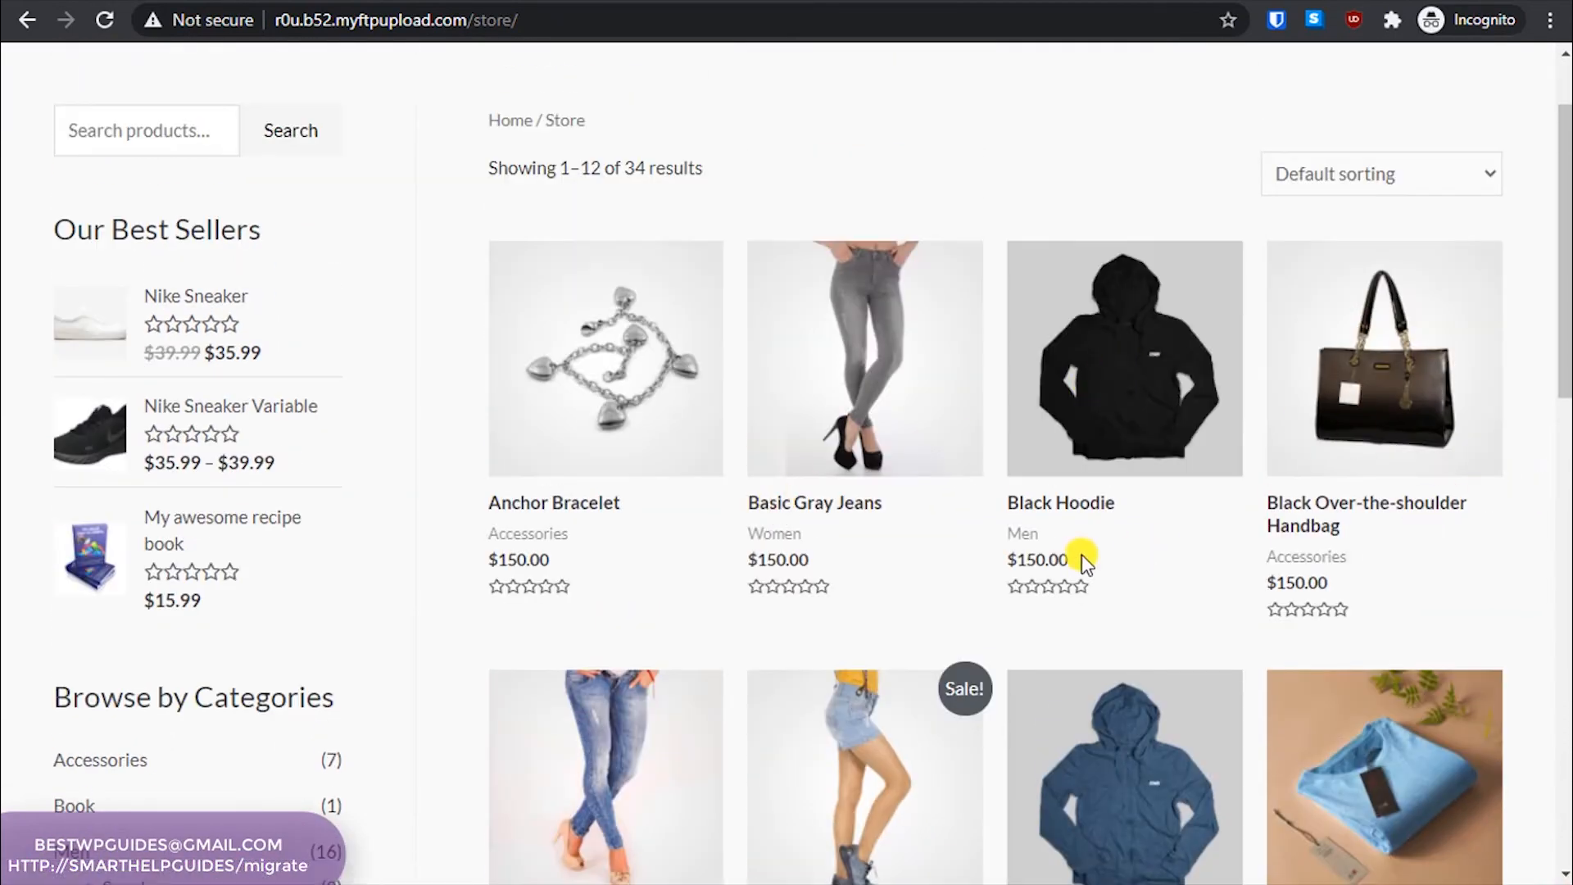
scroll(1069, 558, "down", 7)
scroll(1072, 566, "down", 6)
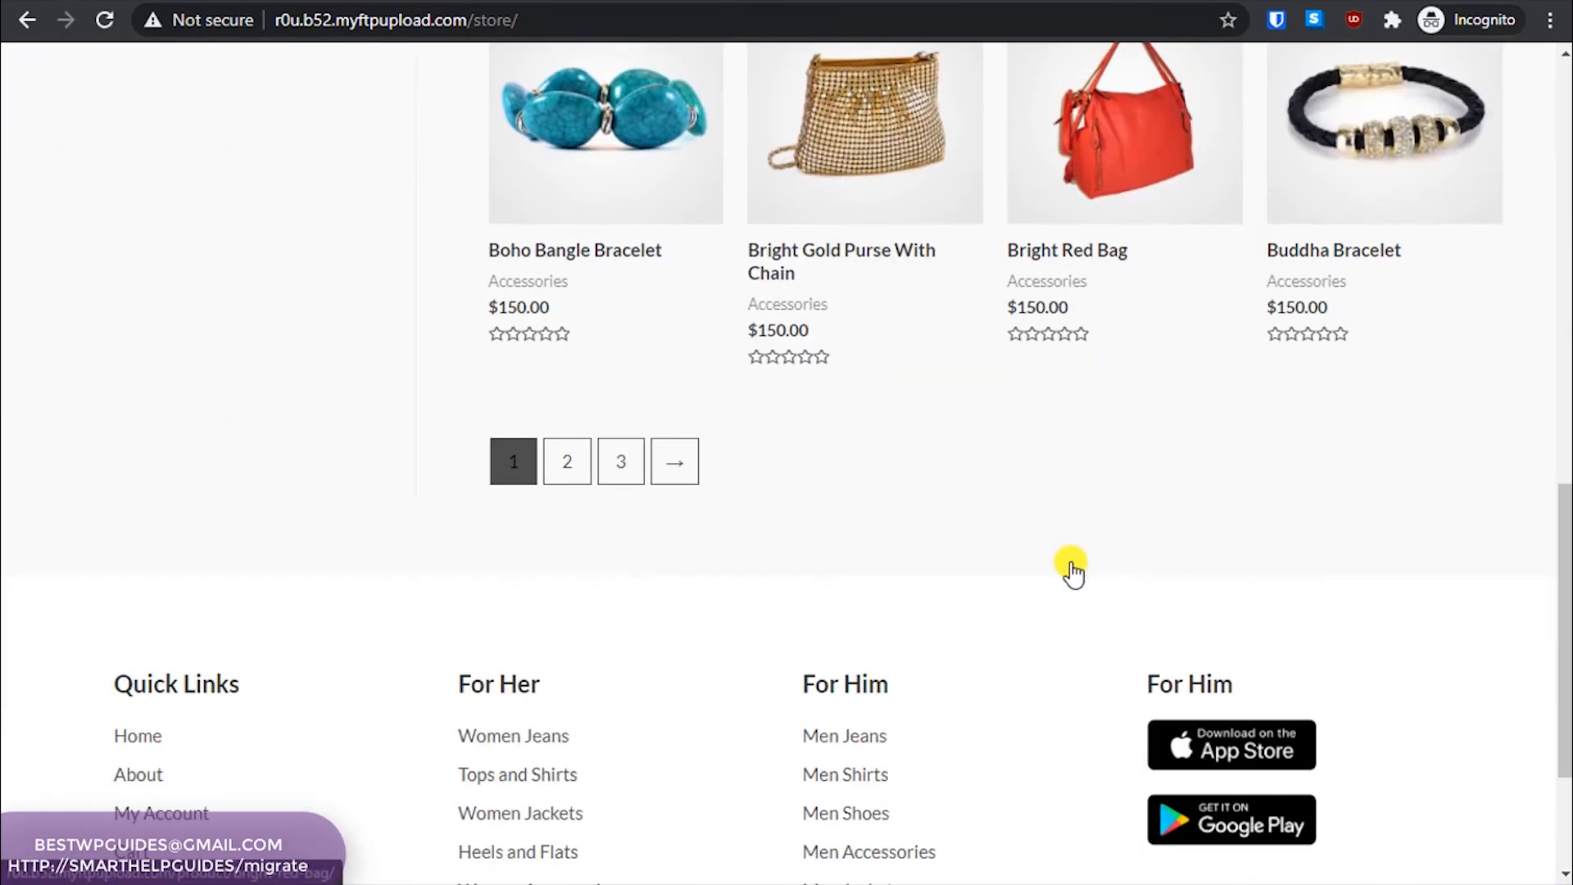
left_click(567, 461)
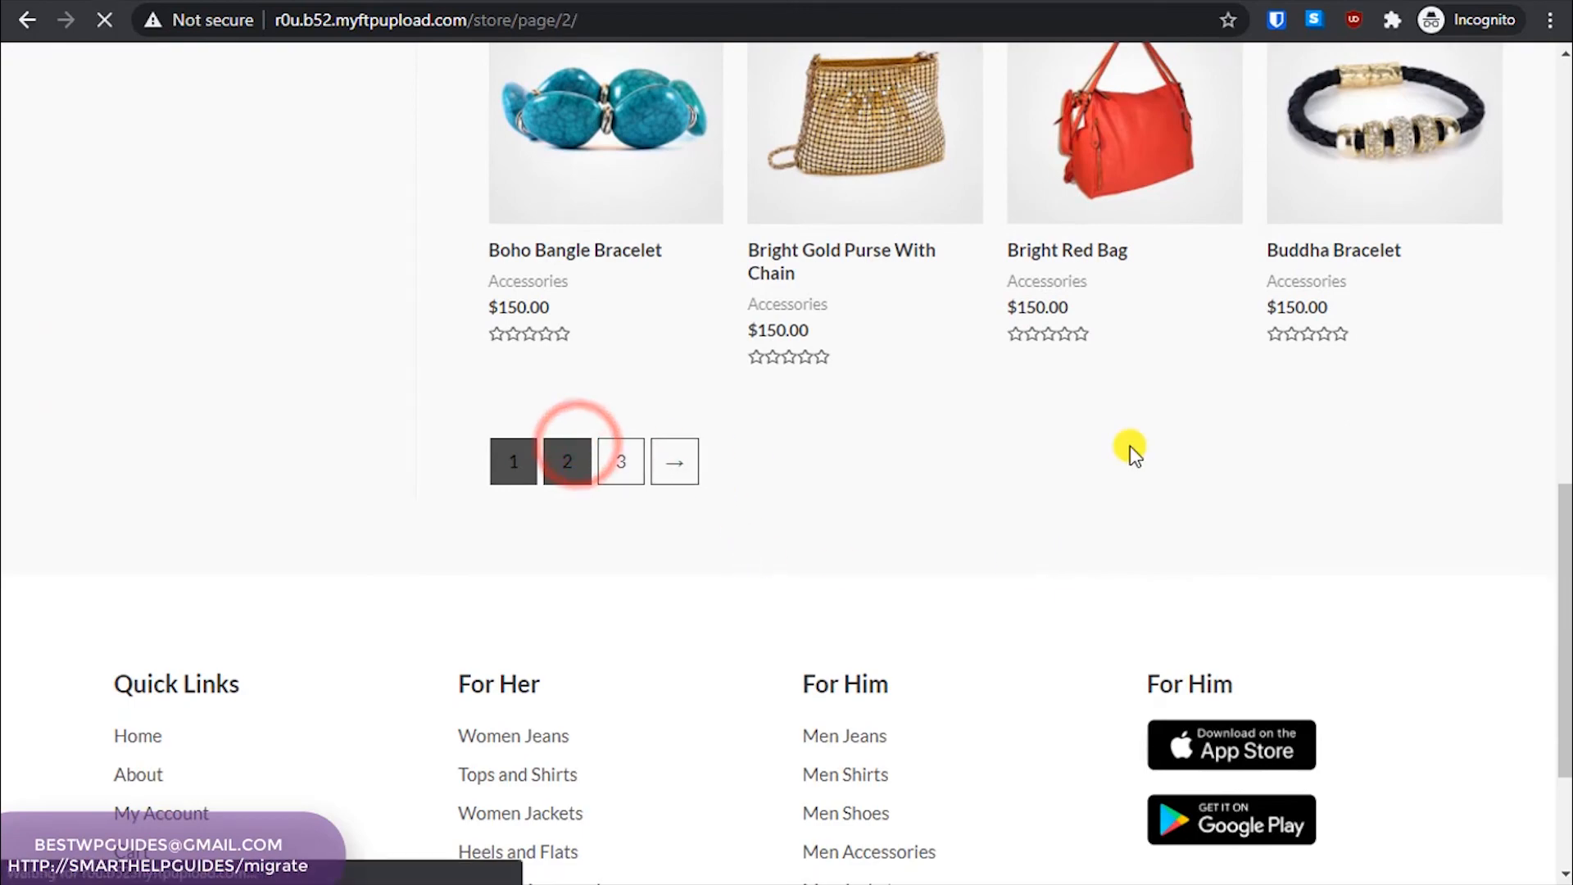
scroll(1129, 446, "down", 4)
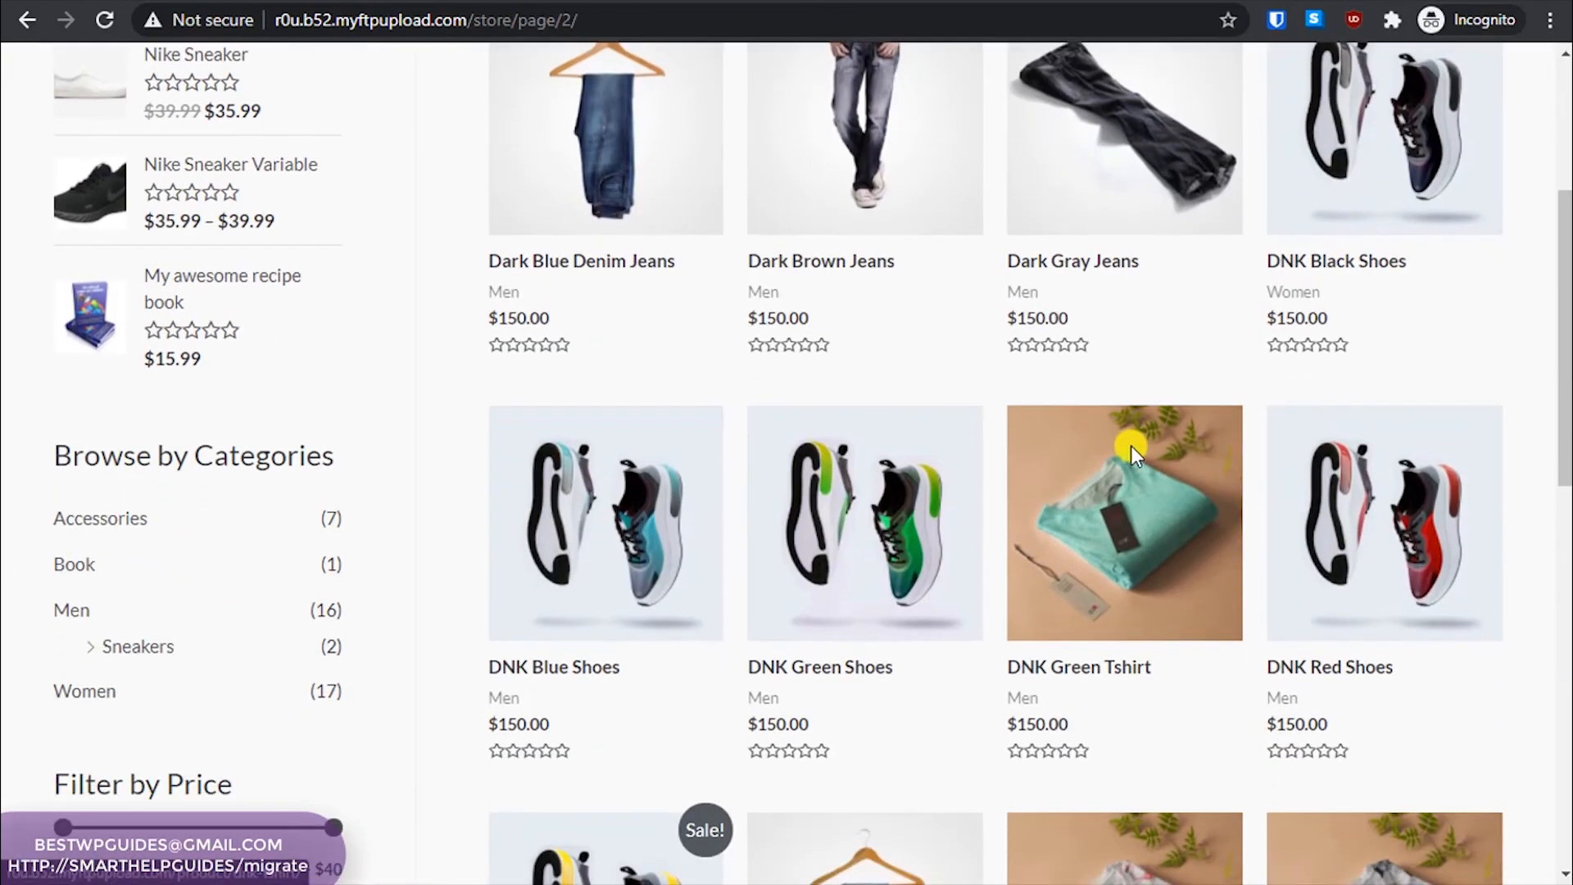
scroll(1132, 446, "down", 11)
left_click(685, 322)
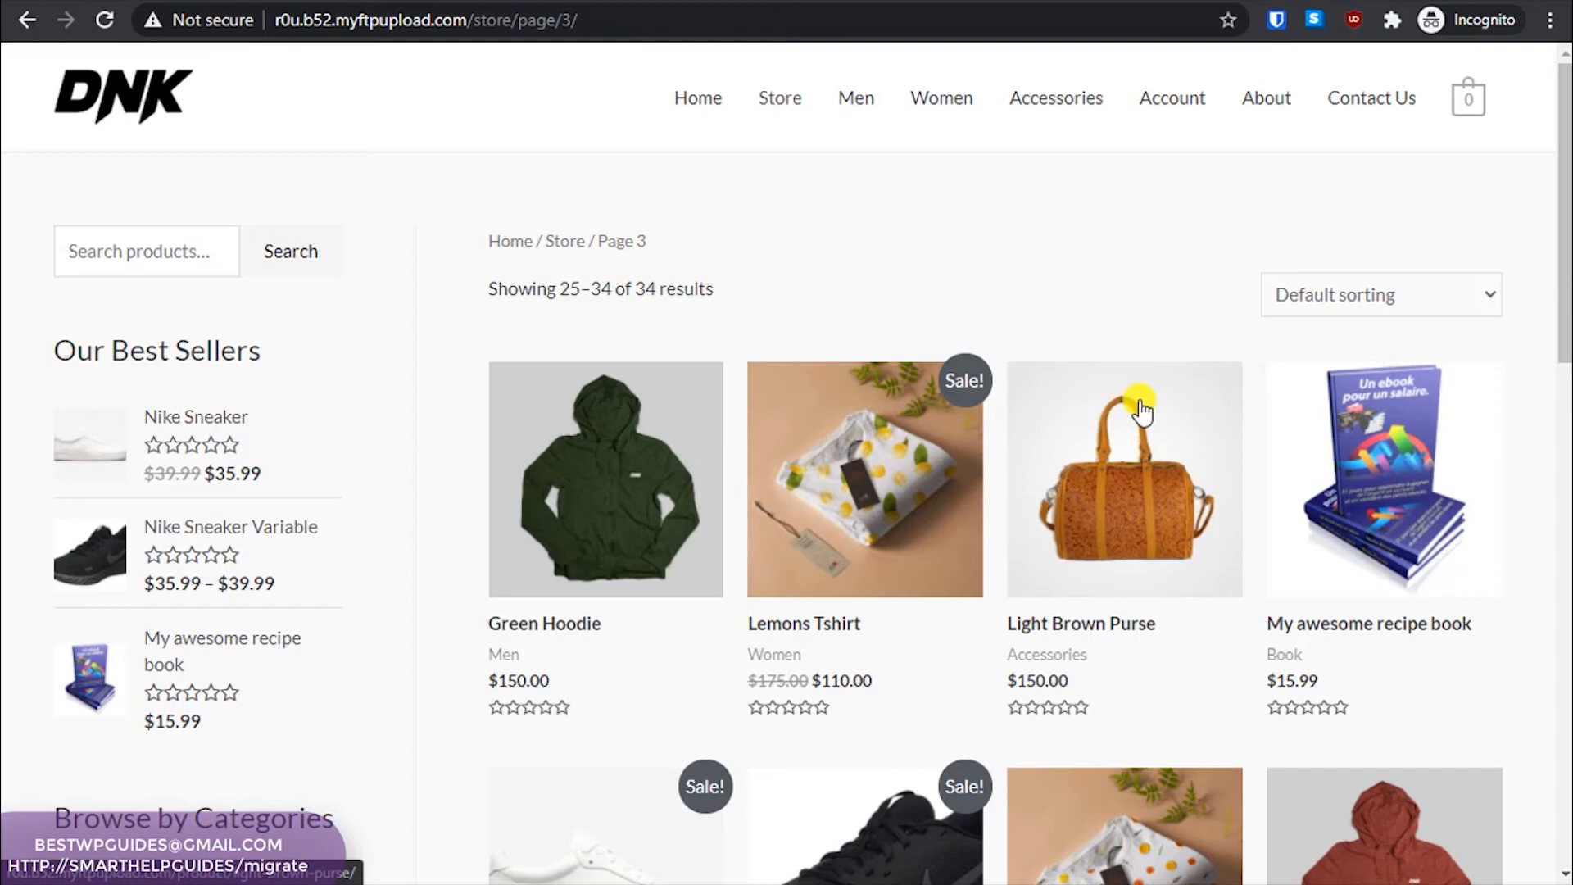
scroll(1081, 456, "down", 10)
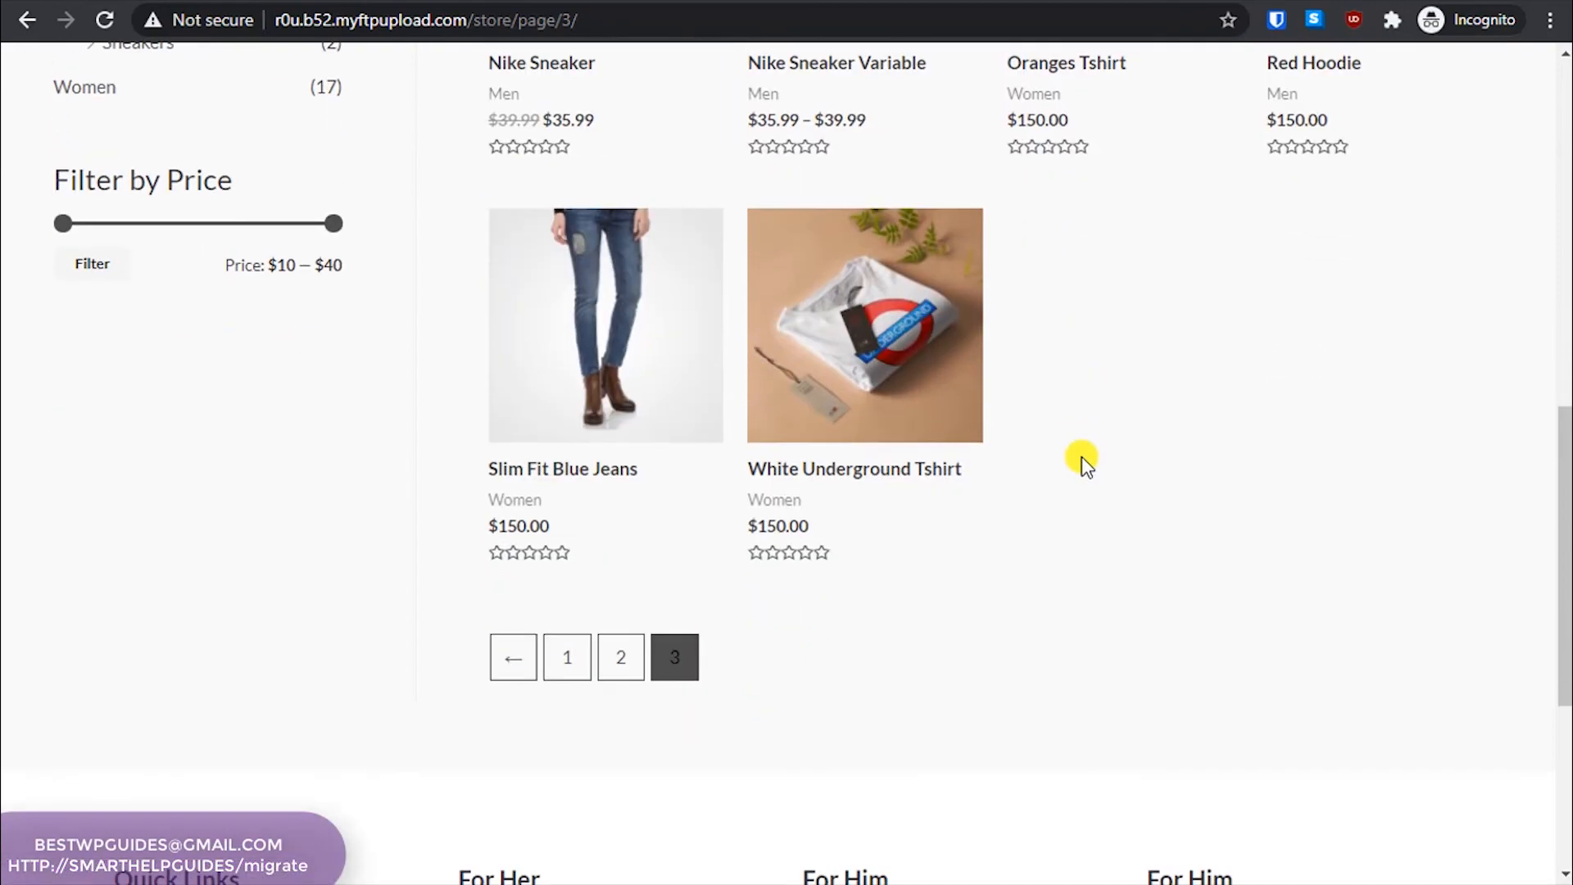
scroll(1082, 456, "up", 10)
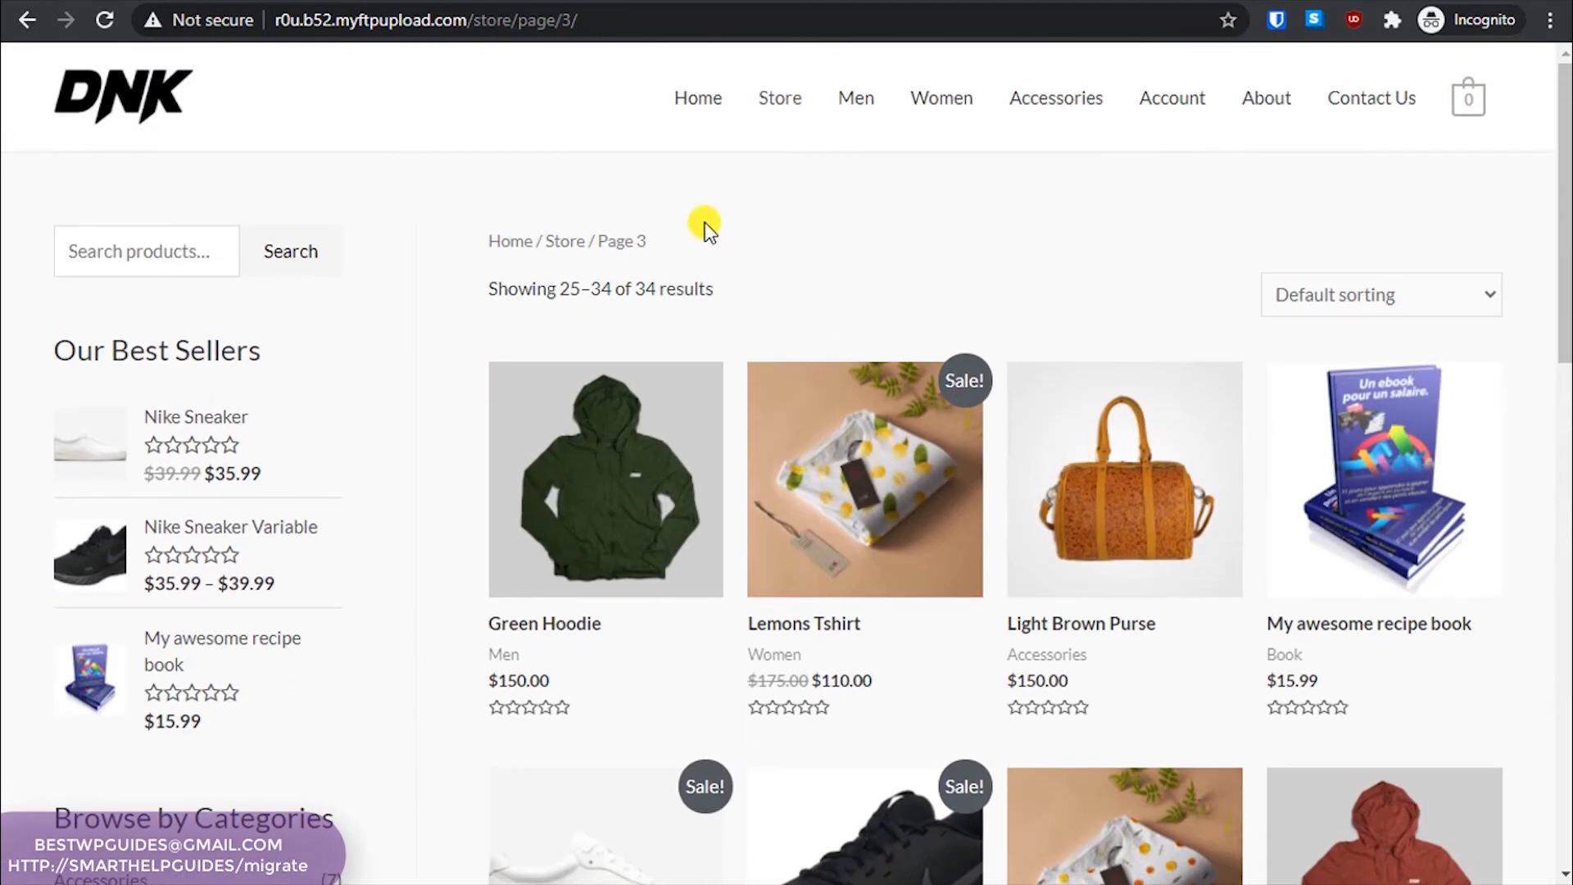
Return to the migrated DNK store's home page and scroll through its content
left_click(697, 97)
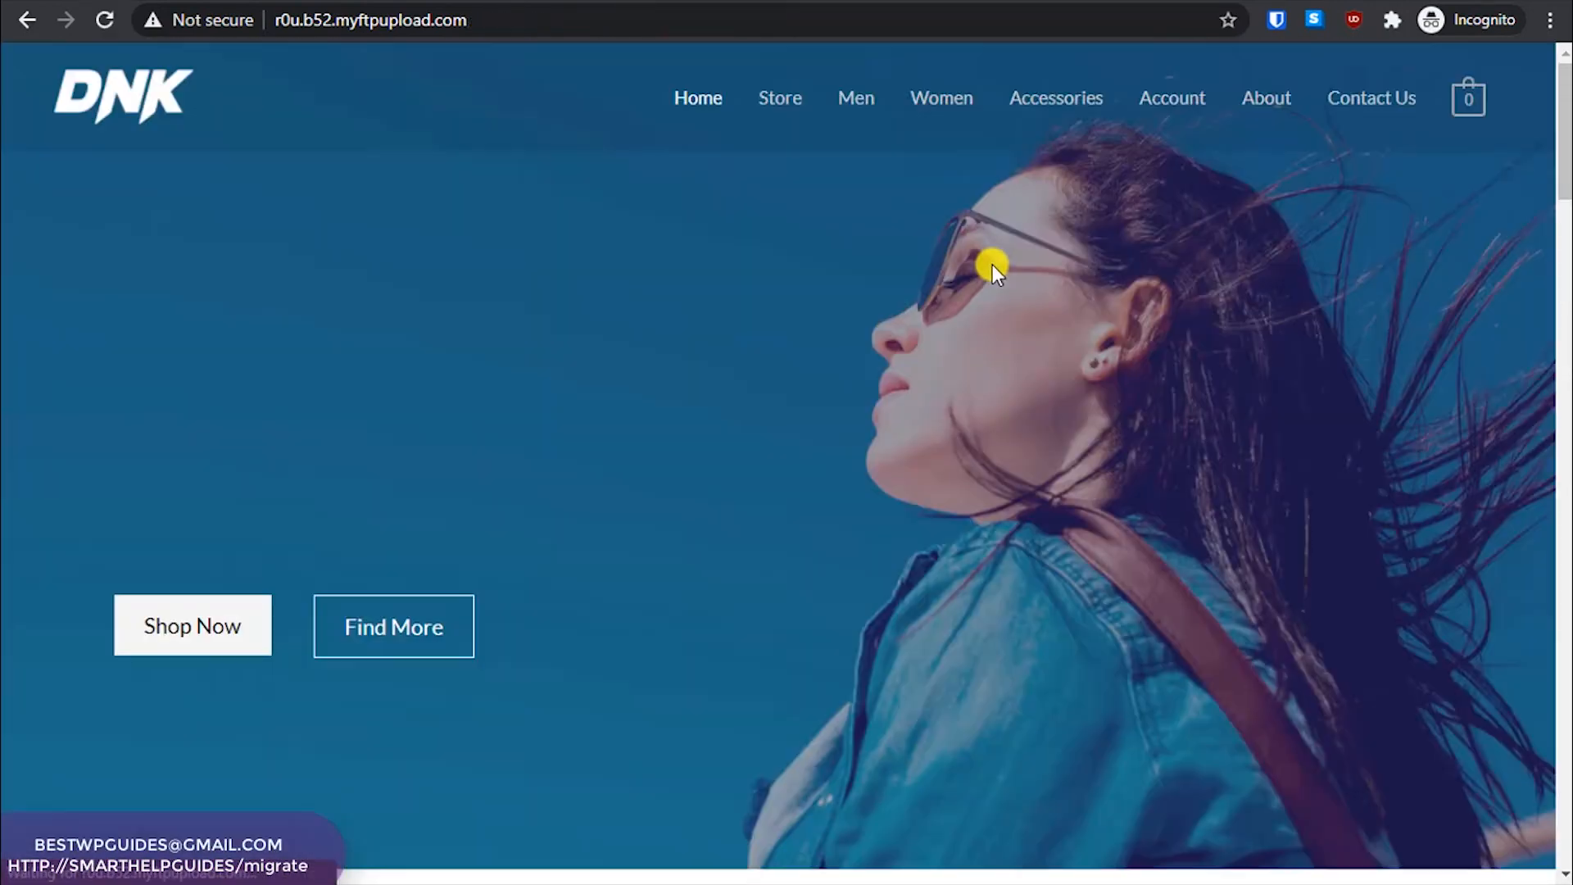
scroll(991, 263, "down", 4)
scroll(991, 266, "down", 6)
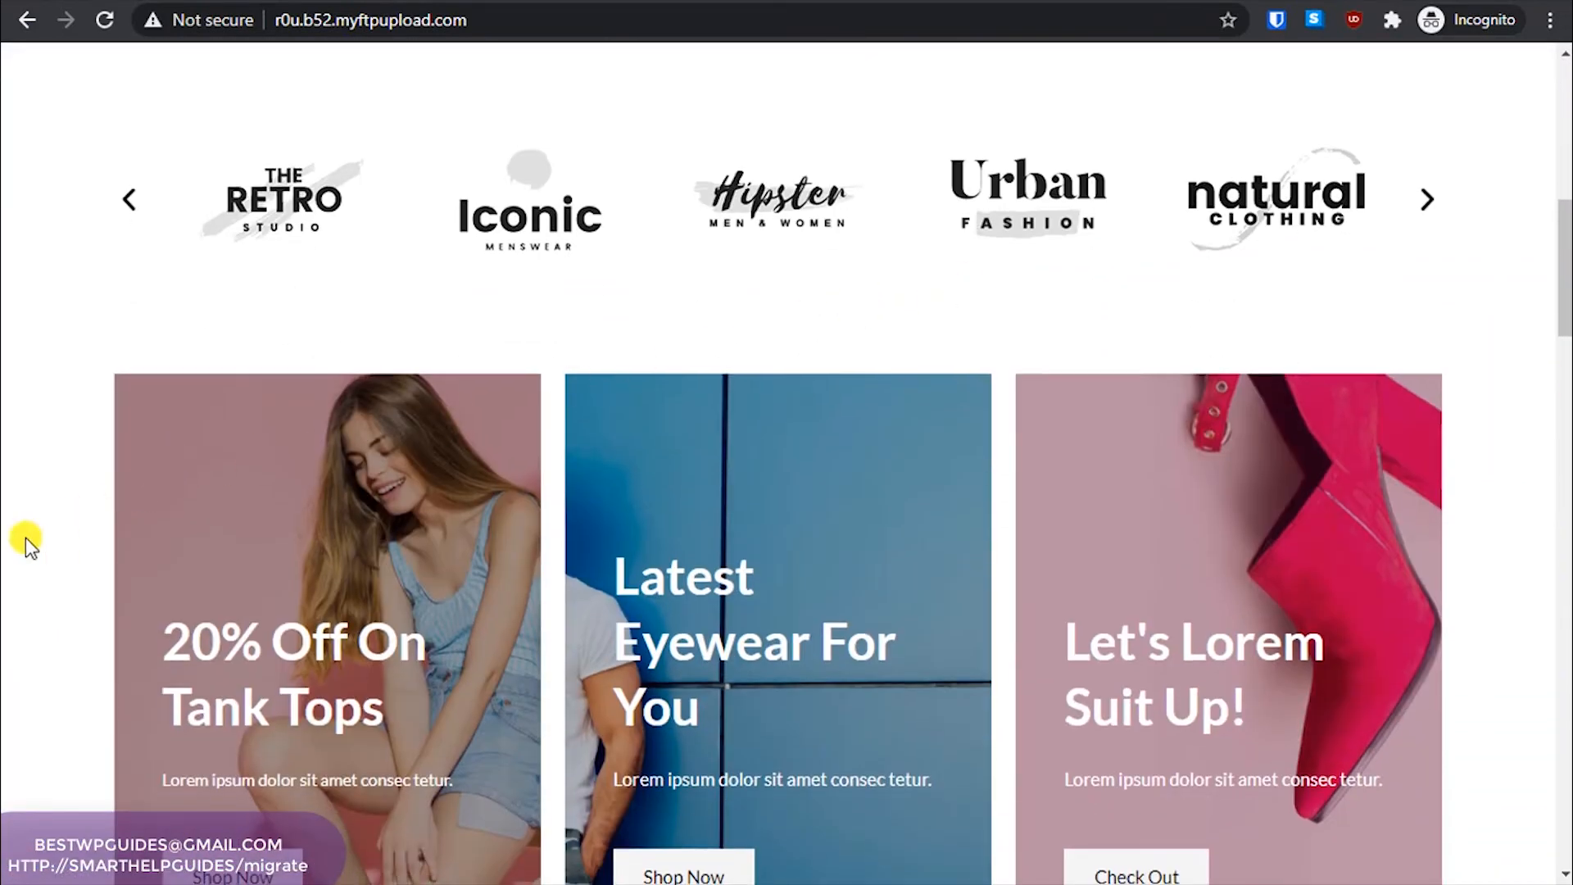
scroll(26, 537, "down", 4)
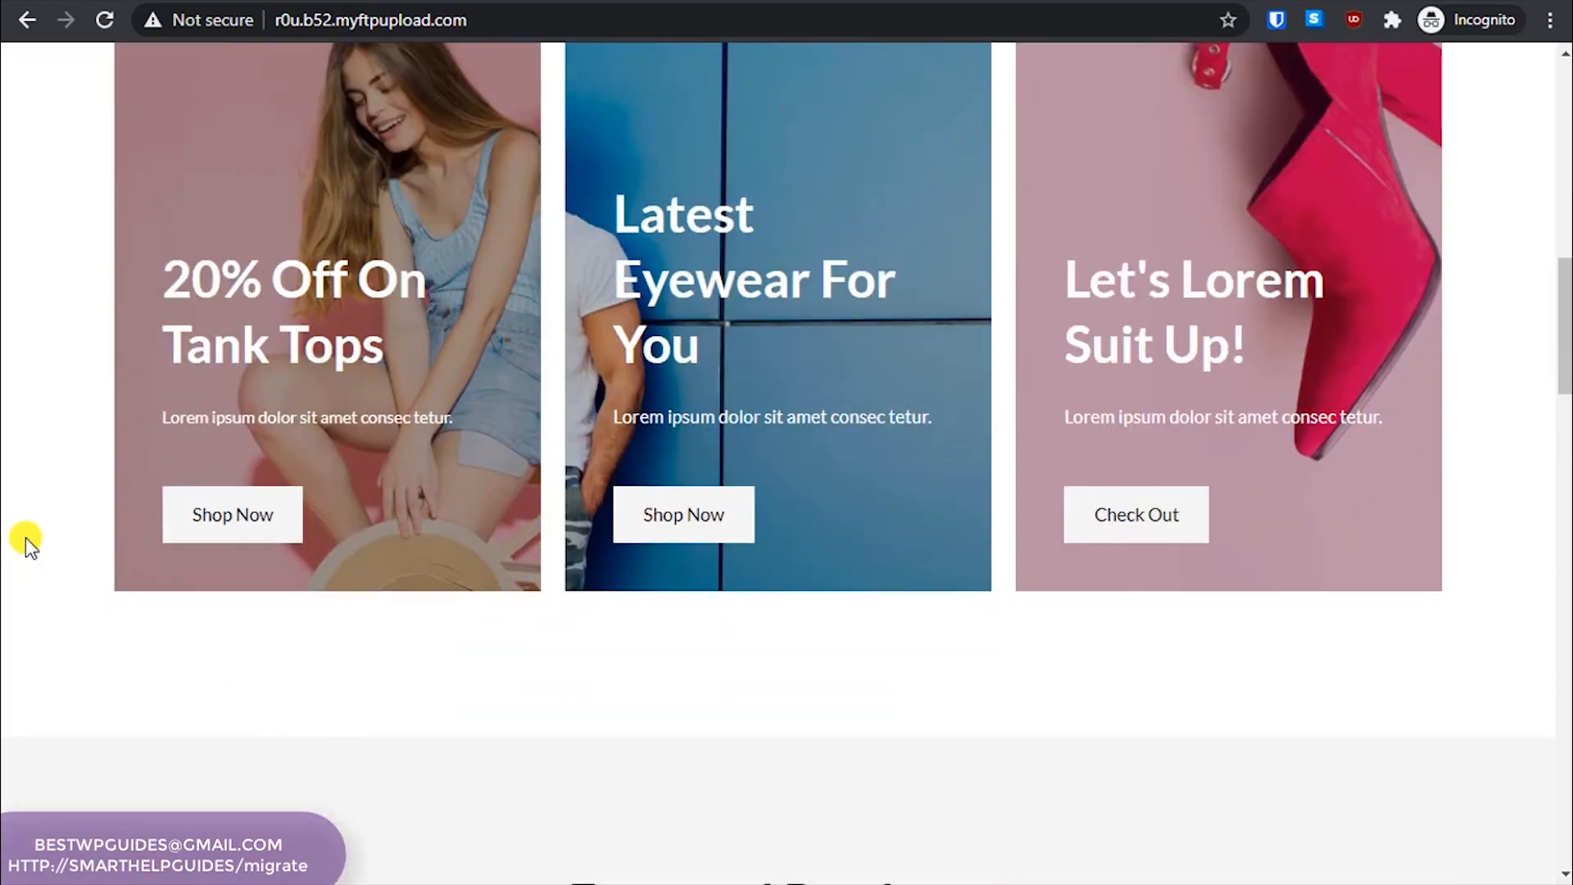
scroll(26, 537, "down", 15)
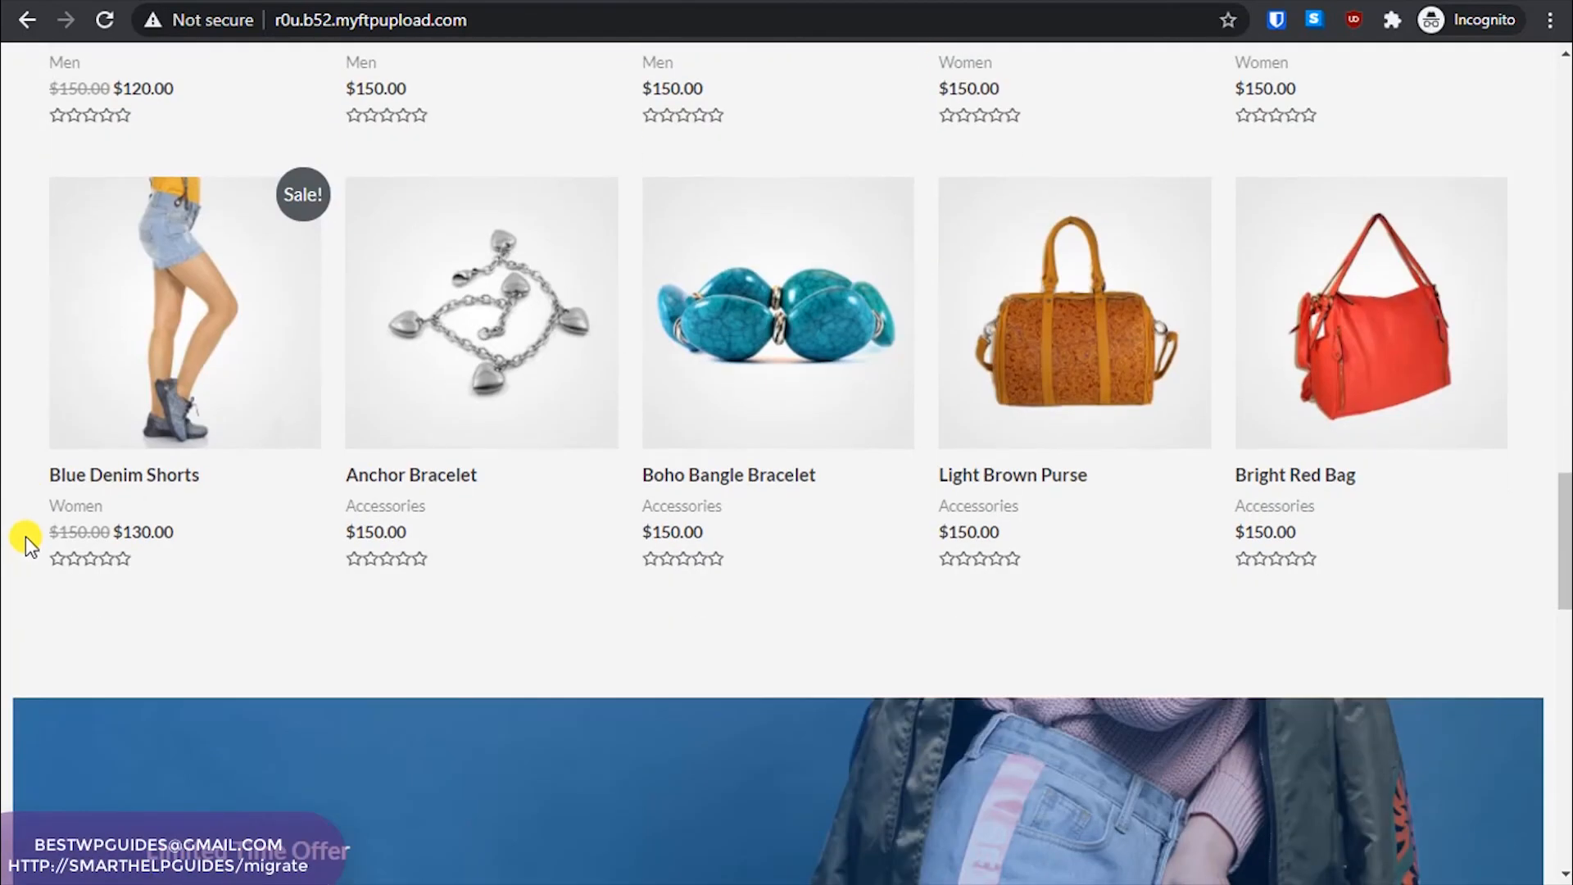
scroll(21, 534, "down", 4)
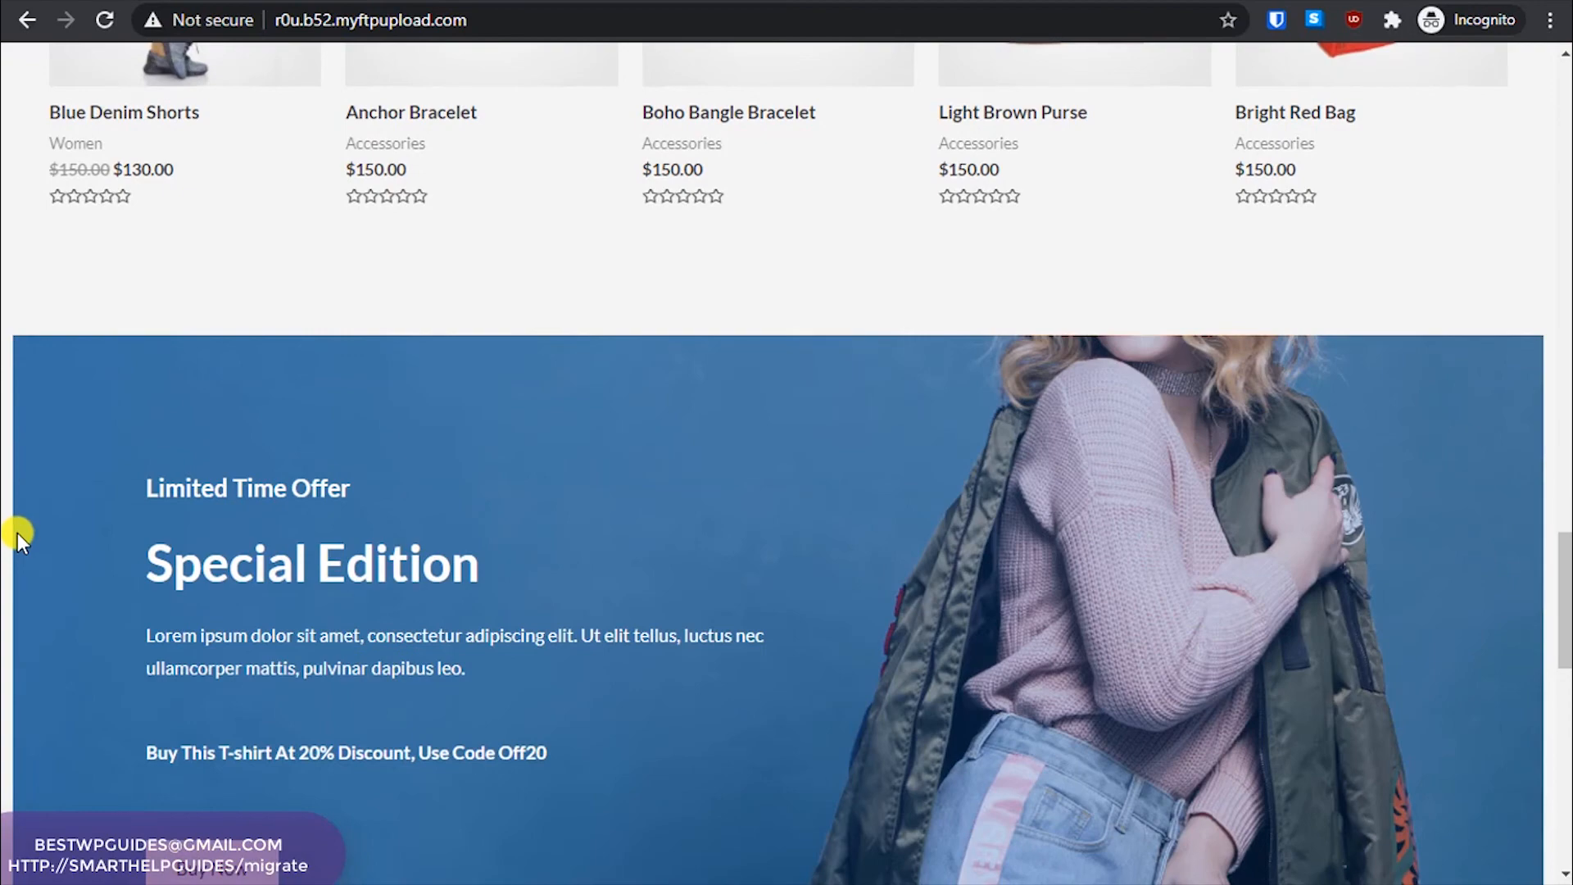
scroll(17, 532, "up", 20)
scroll(17, 524, "up", 10)
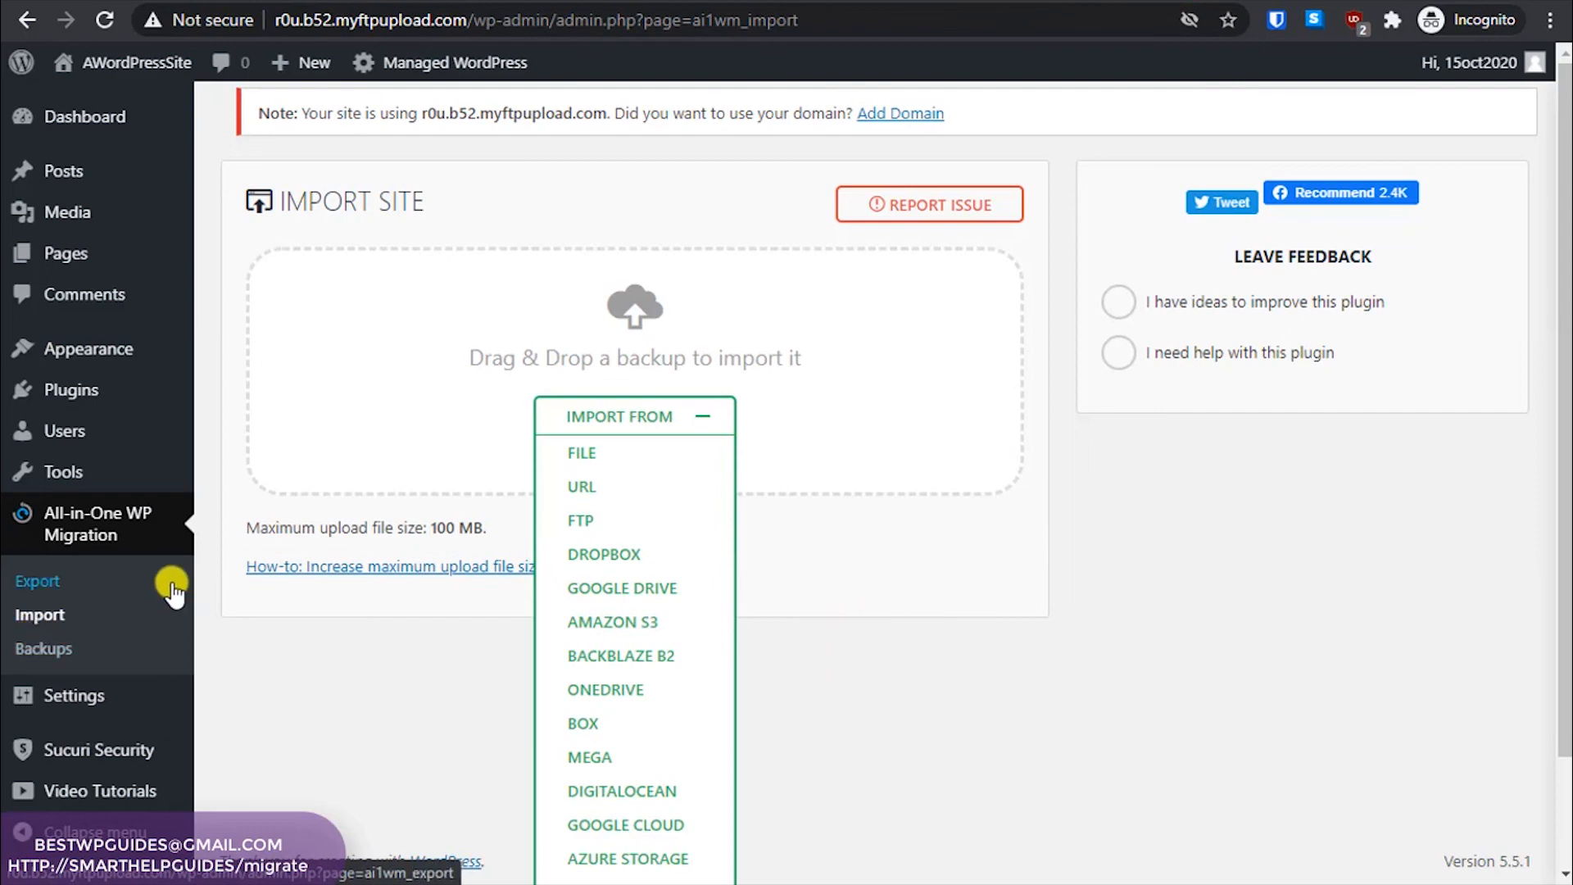
Open All-in-One WP Migration Export, landing on the wp-login page after the session expired
left_click(45, 619)
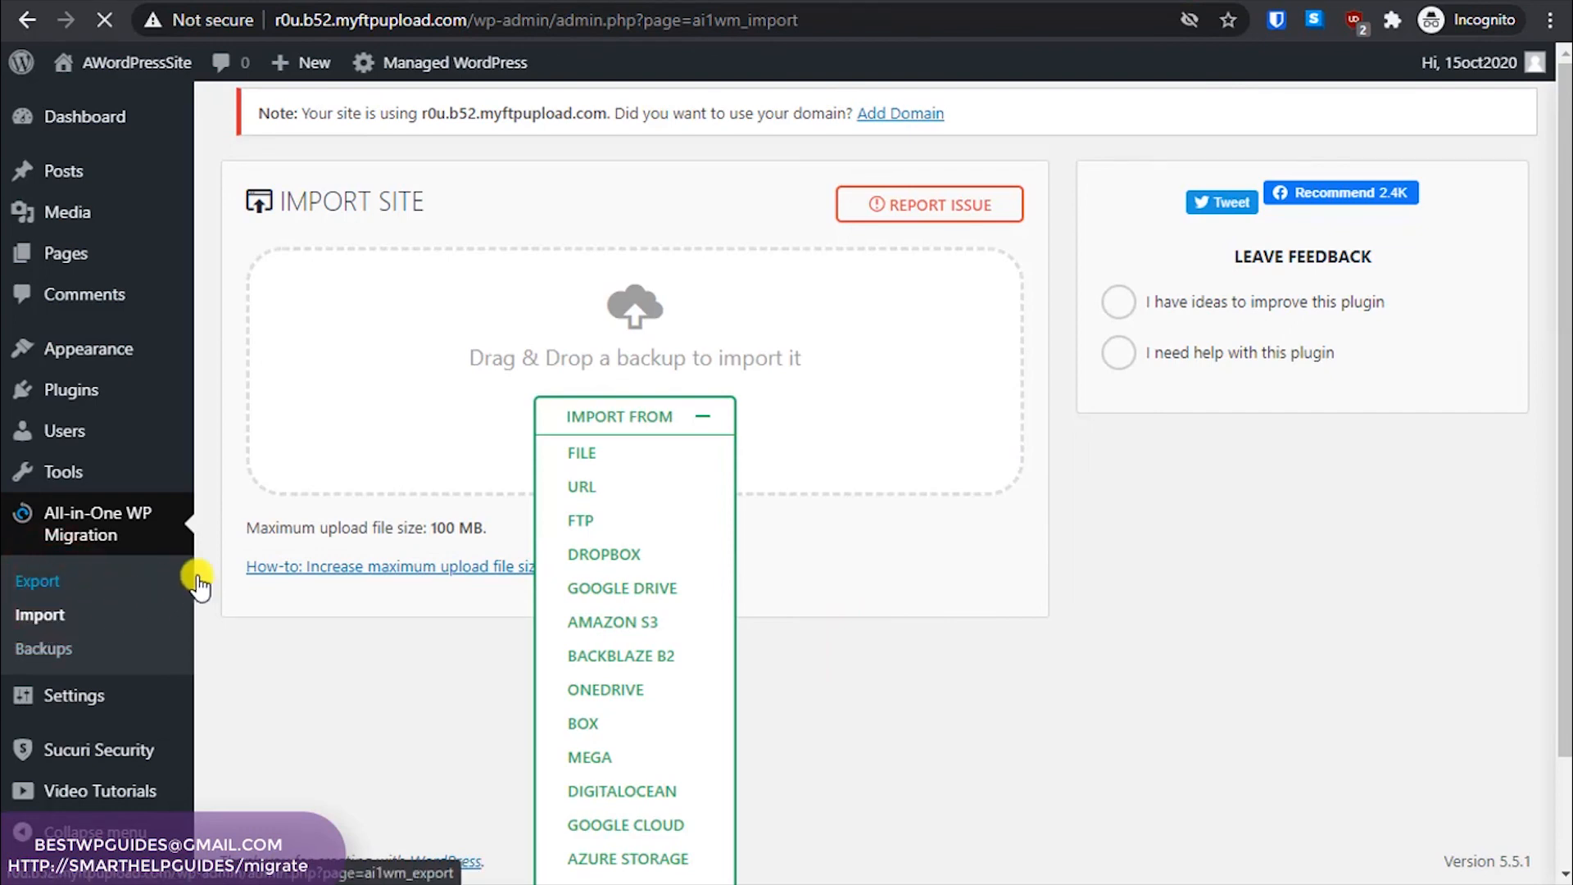
left_click(290, 569)
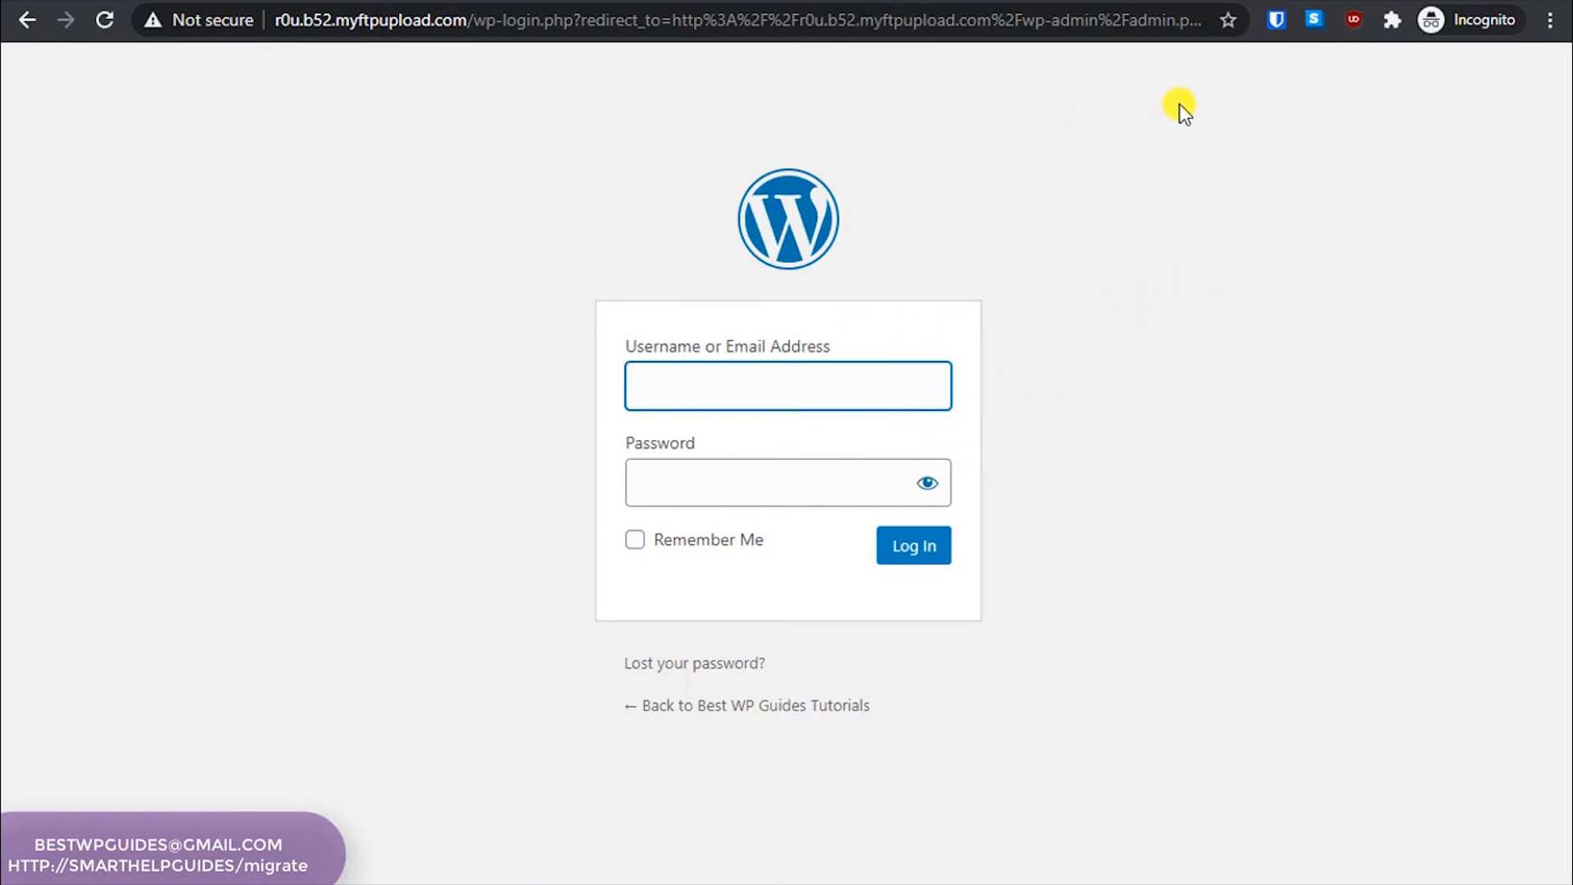
Log in to the temporary site's wp-admin with the saved username and password, staying signed in
left_click(651, 1)
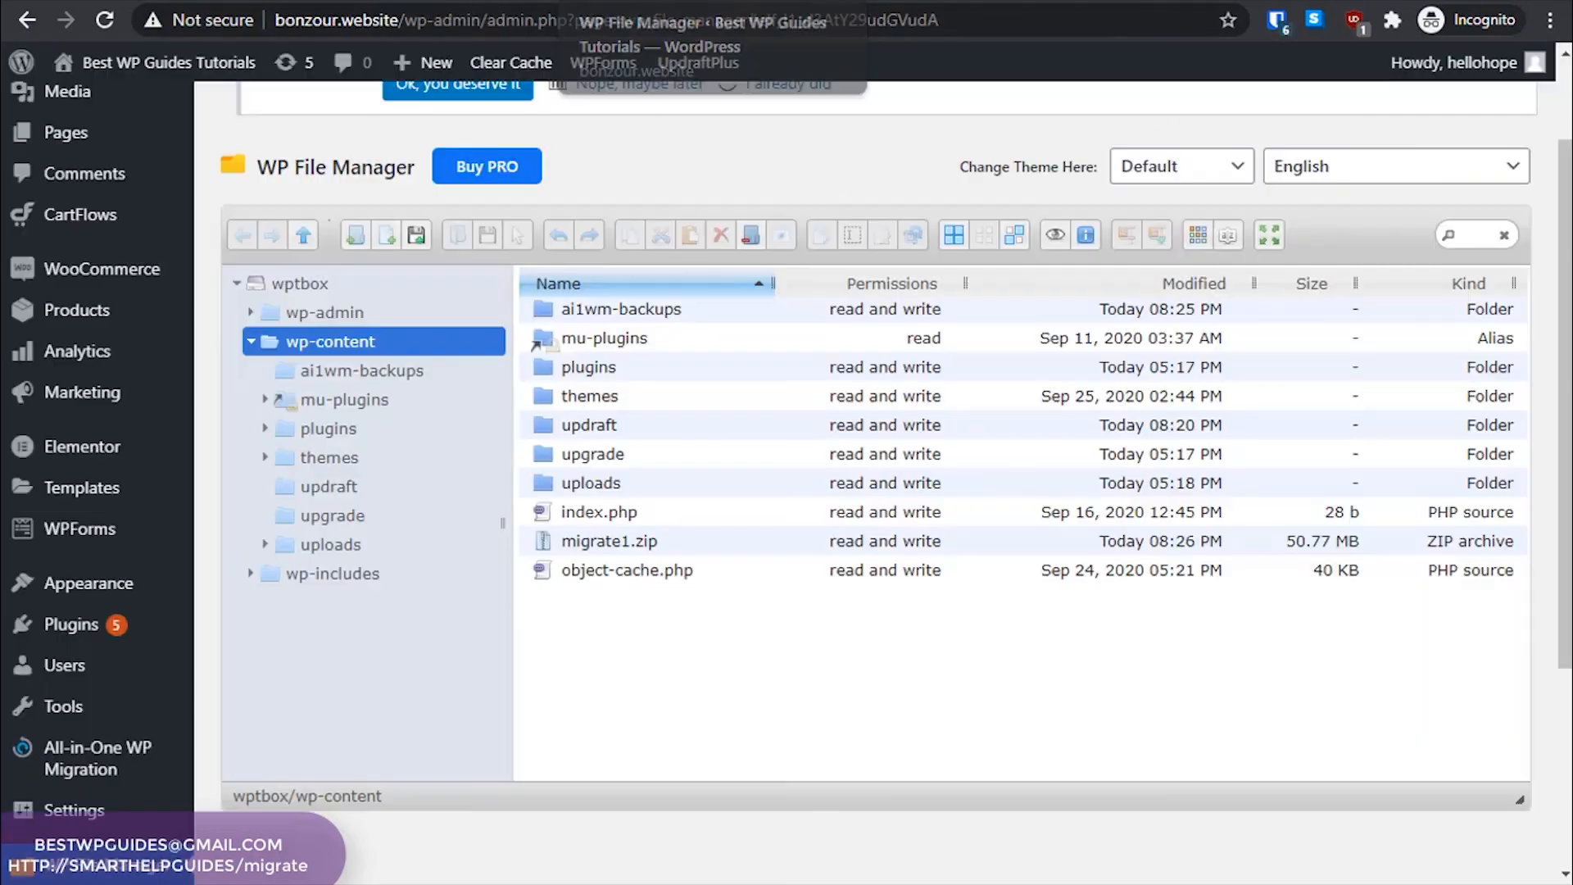
left_click(1276, 19)
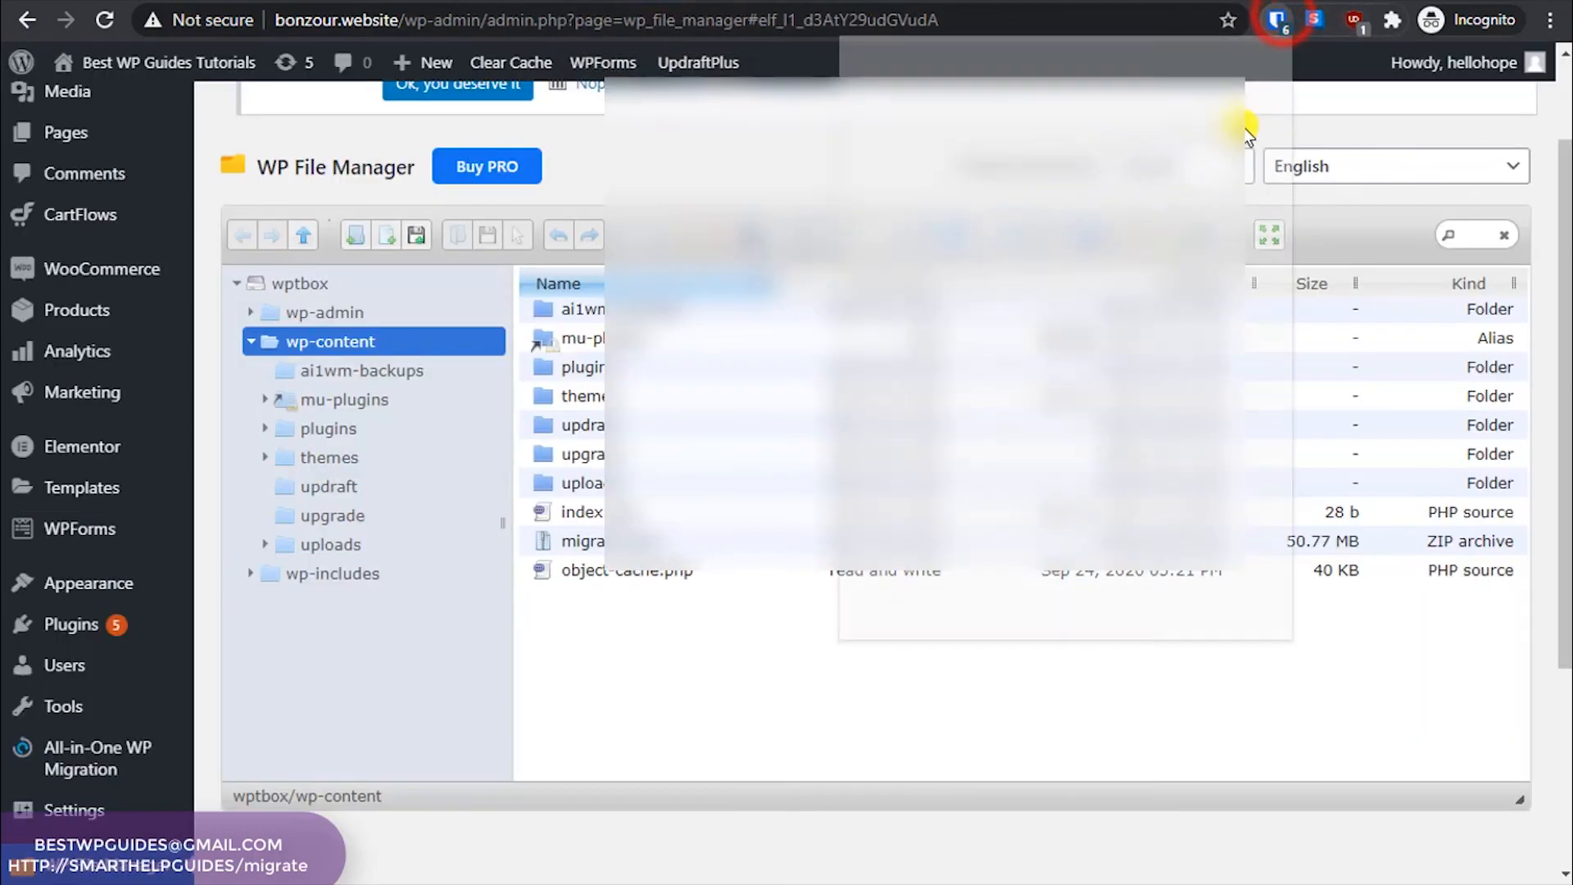
left_click(1266, 166)
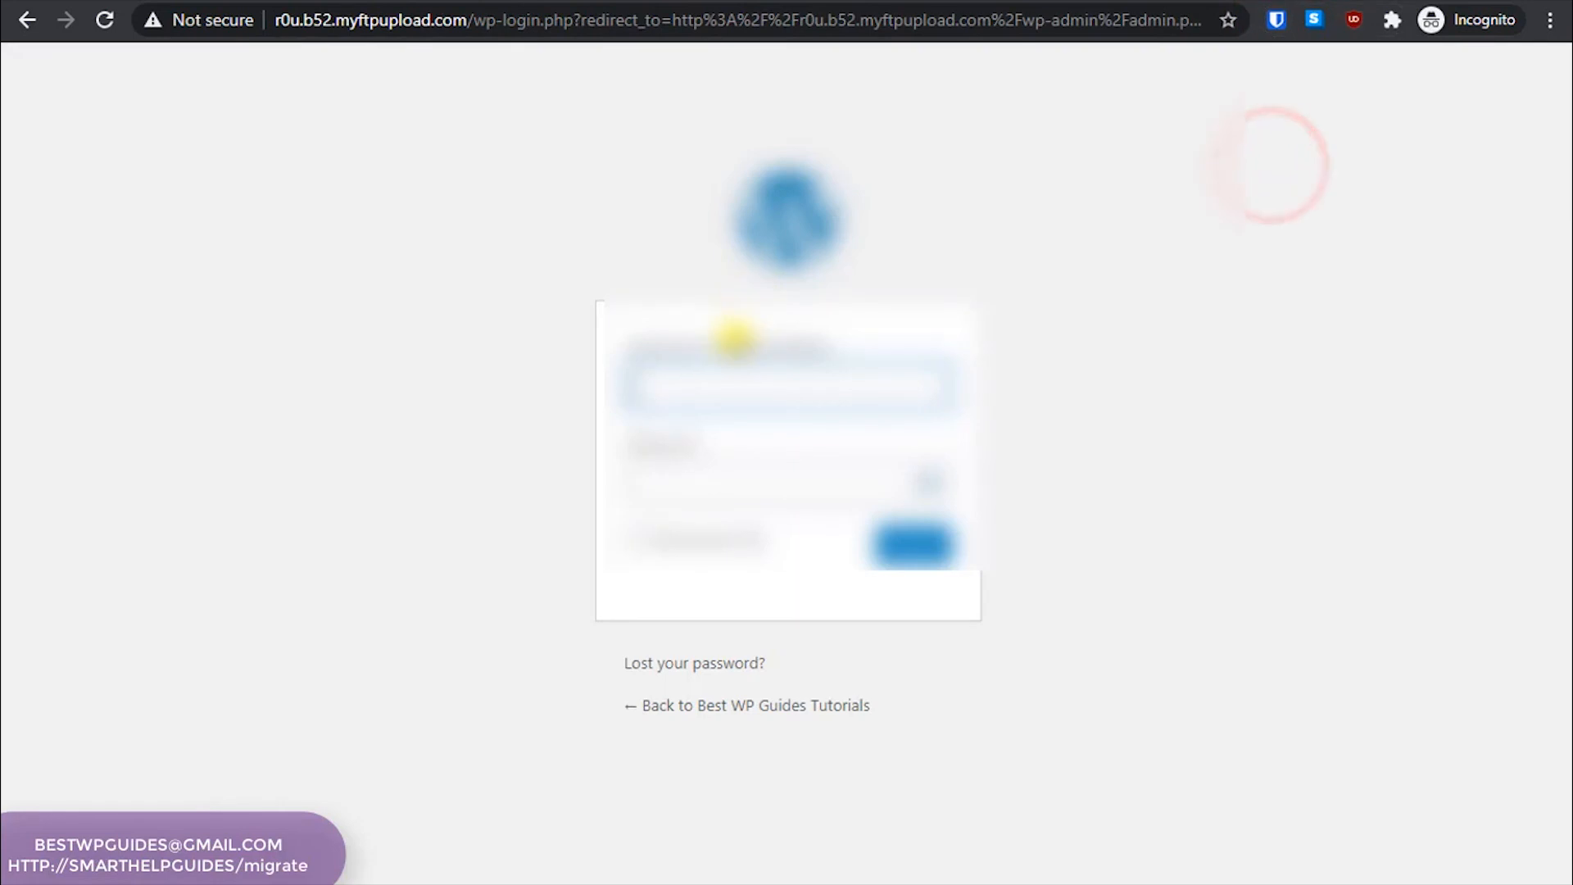
type("min")
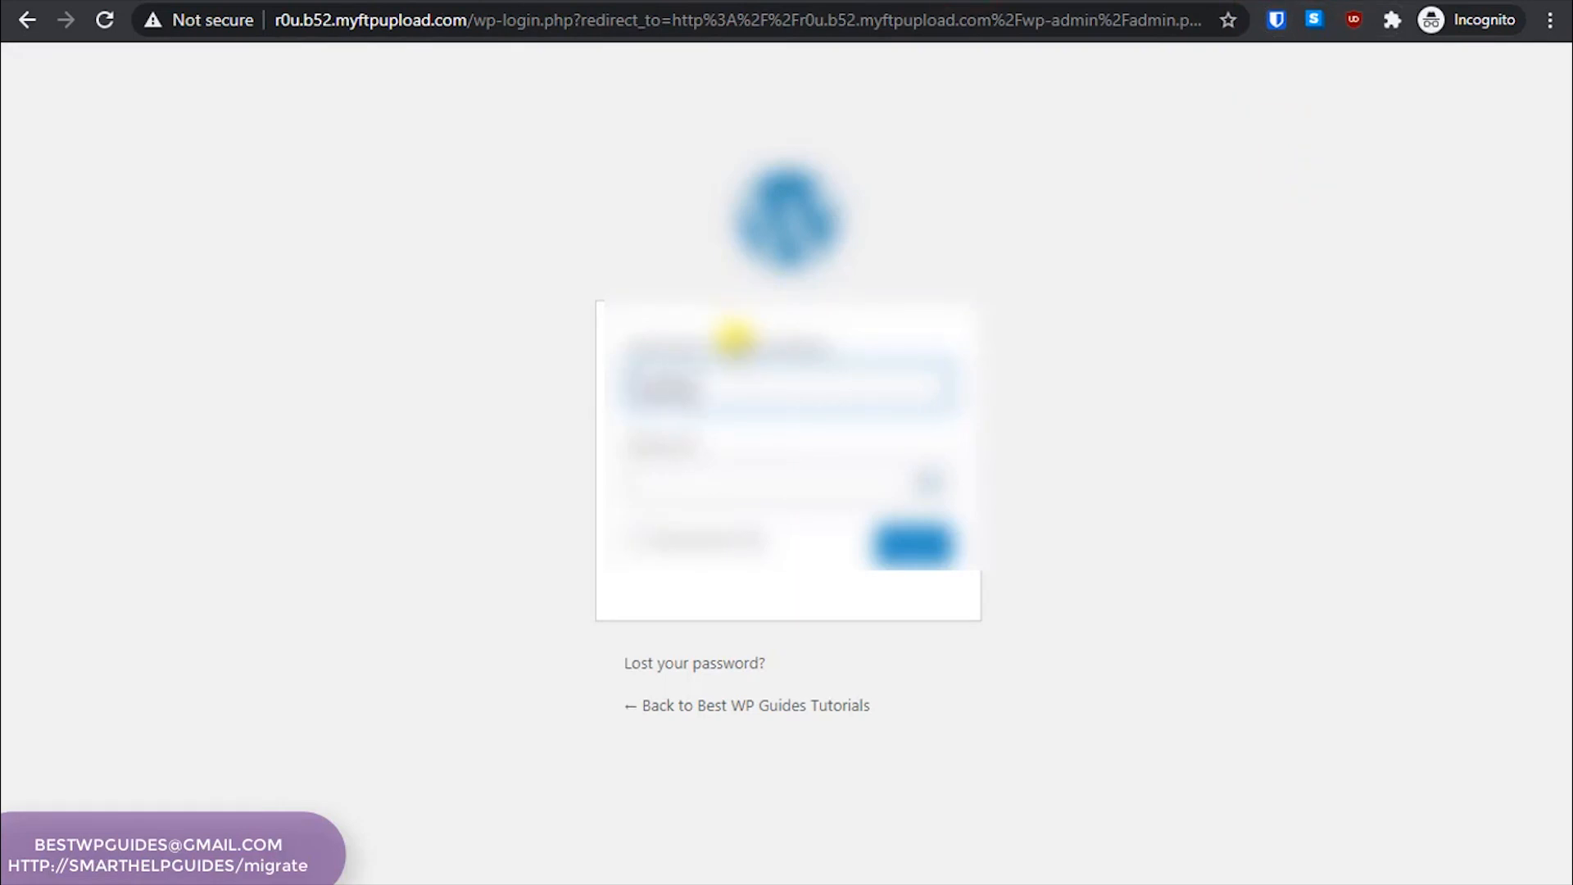
type("ohope")
key("Tab")
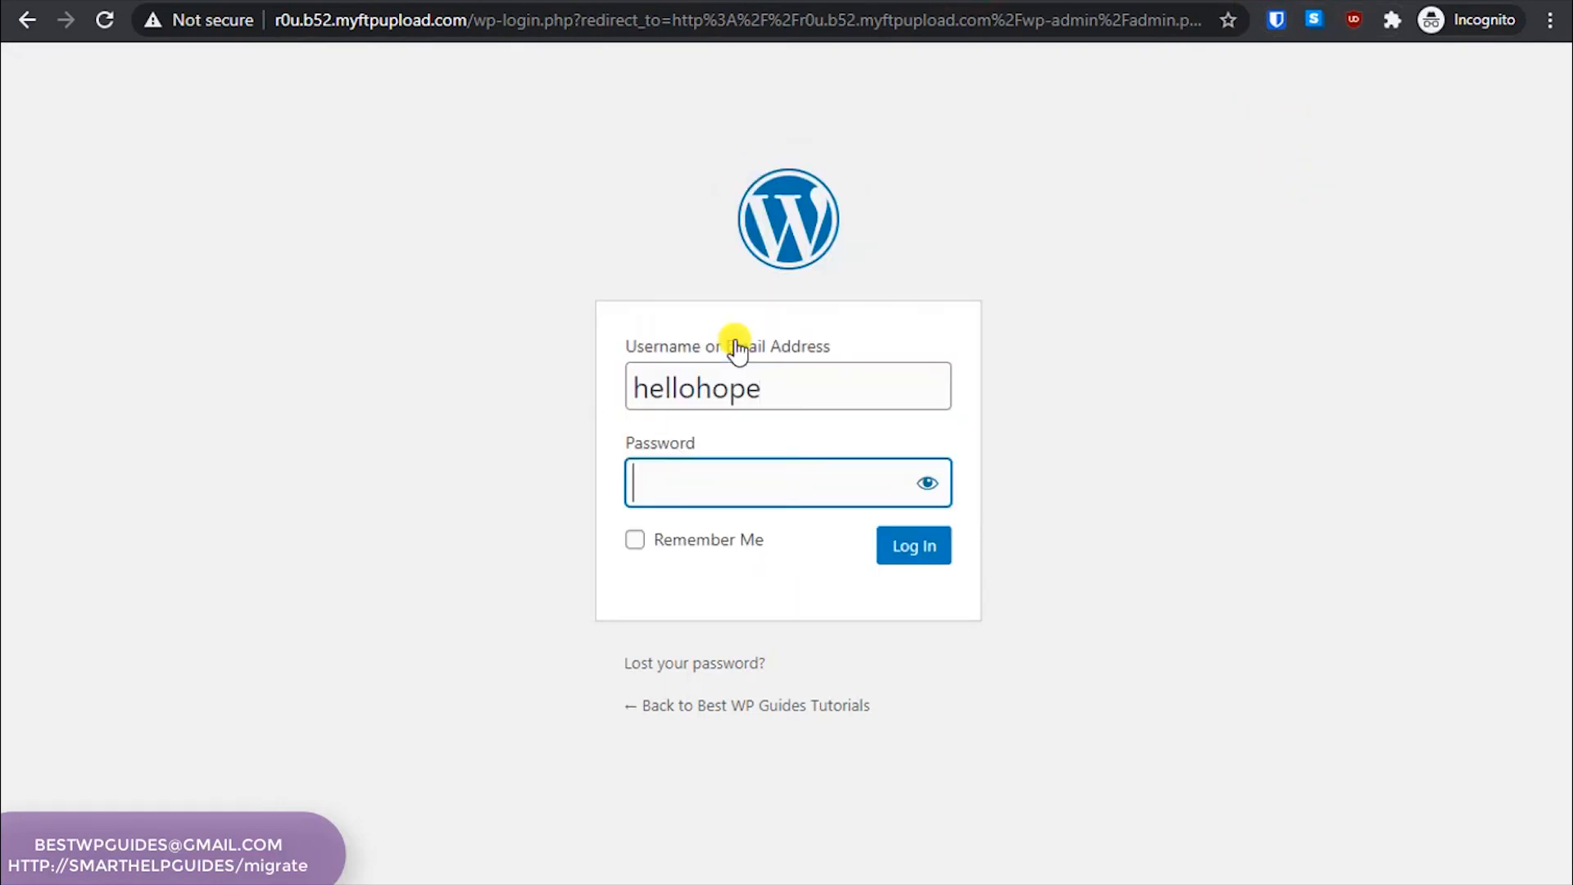
key("ctrl+v")
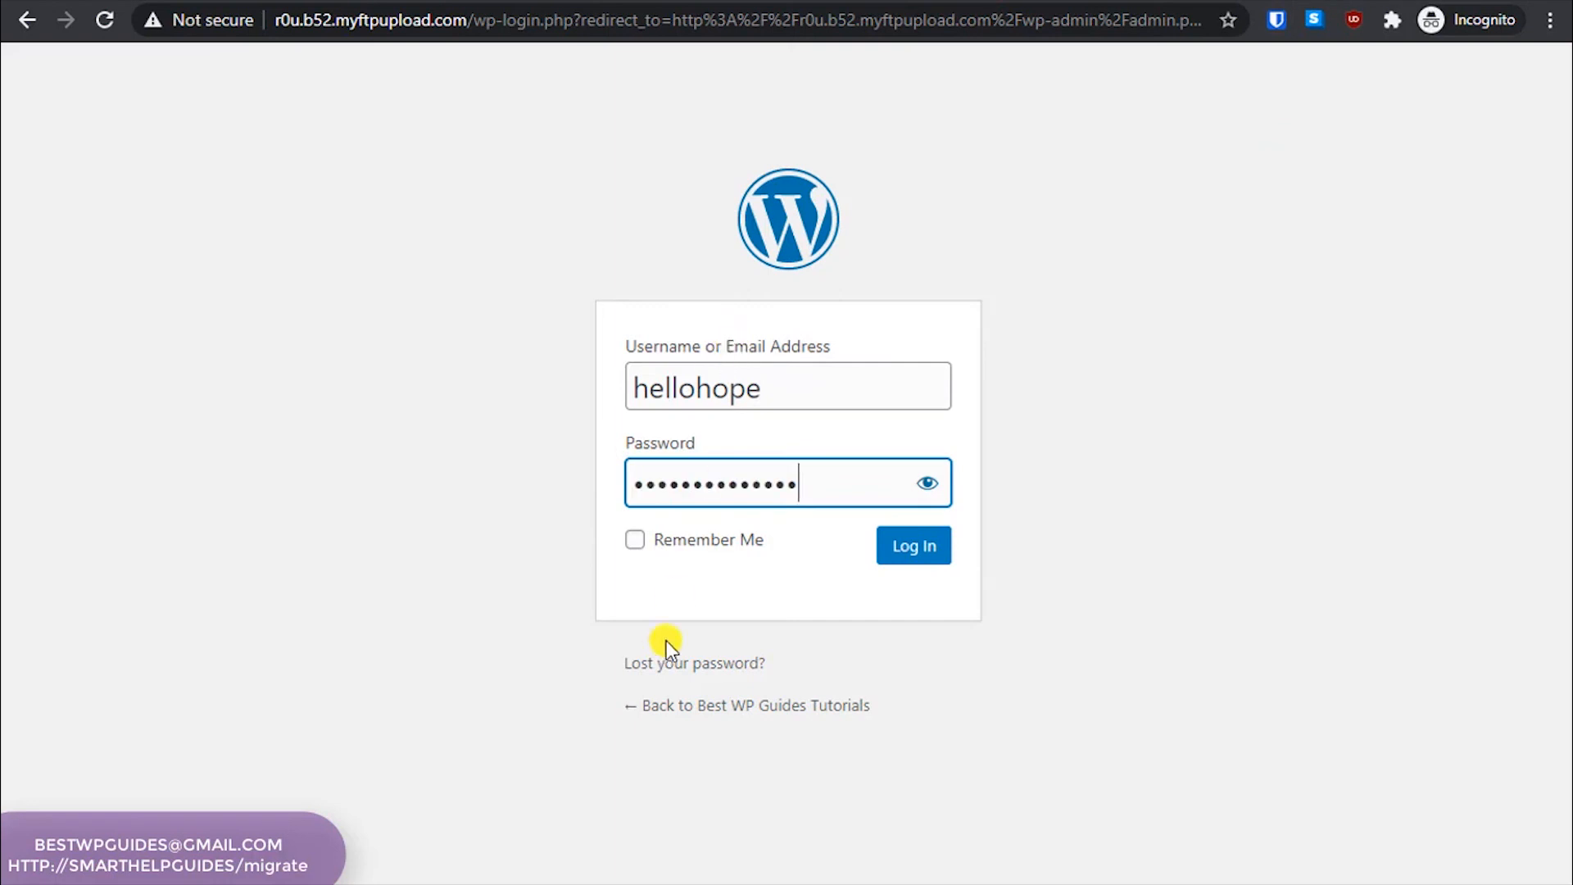
left_click(707, 543)
left_click(888, 550)
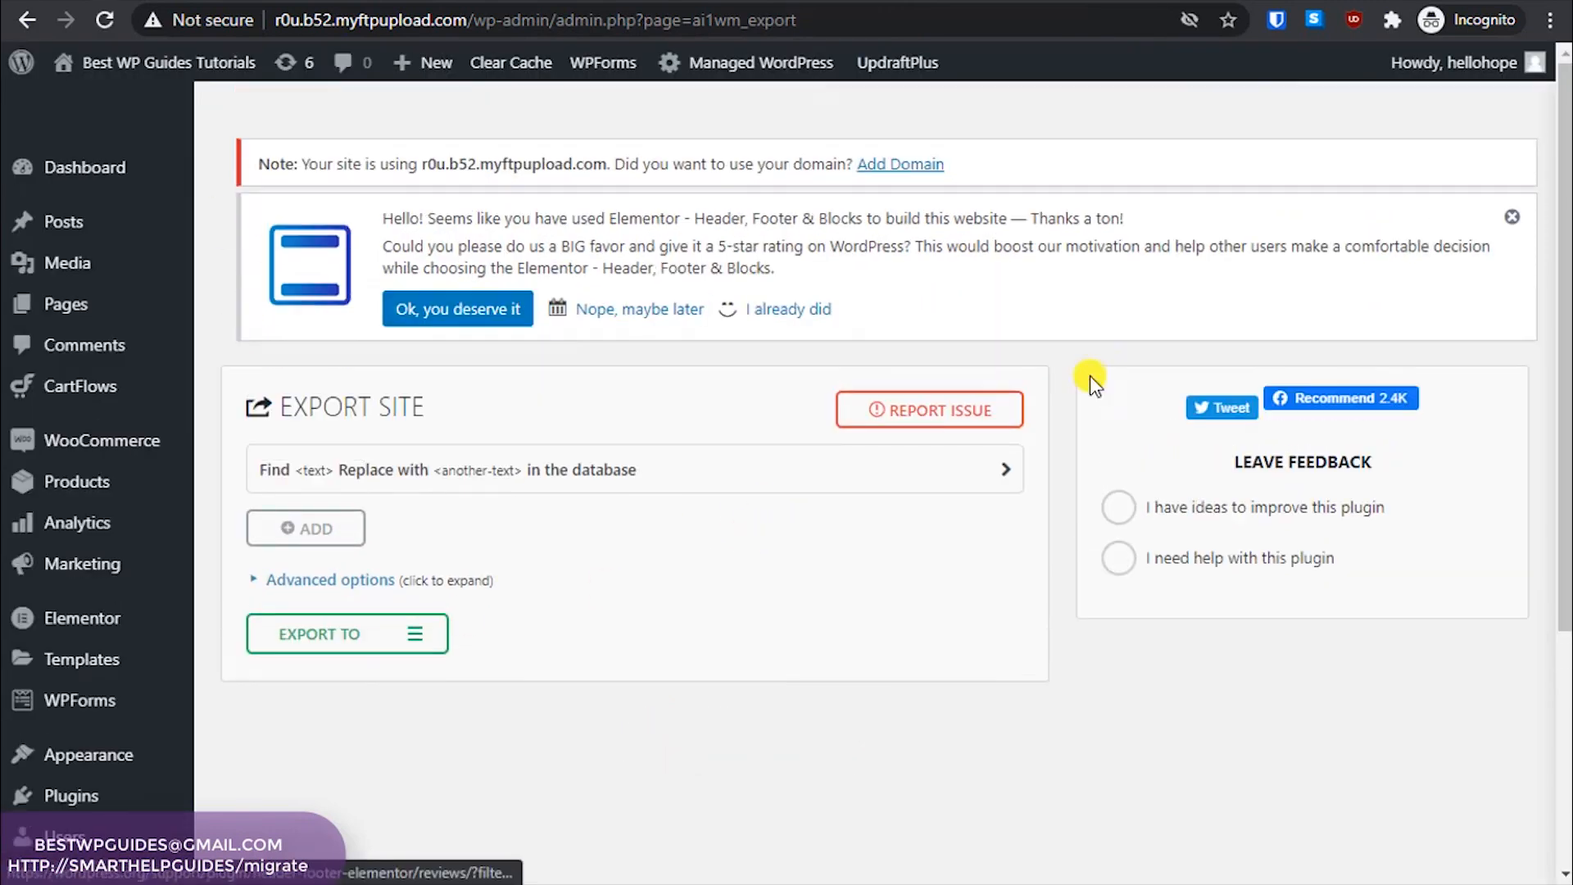
left_click(1524, 62)
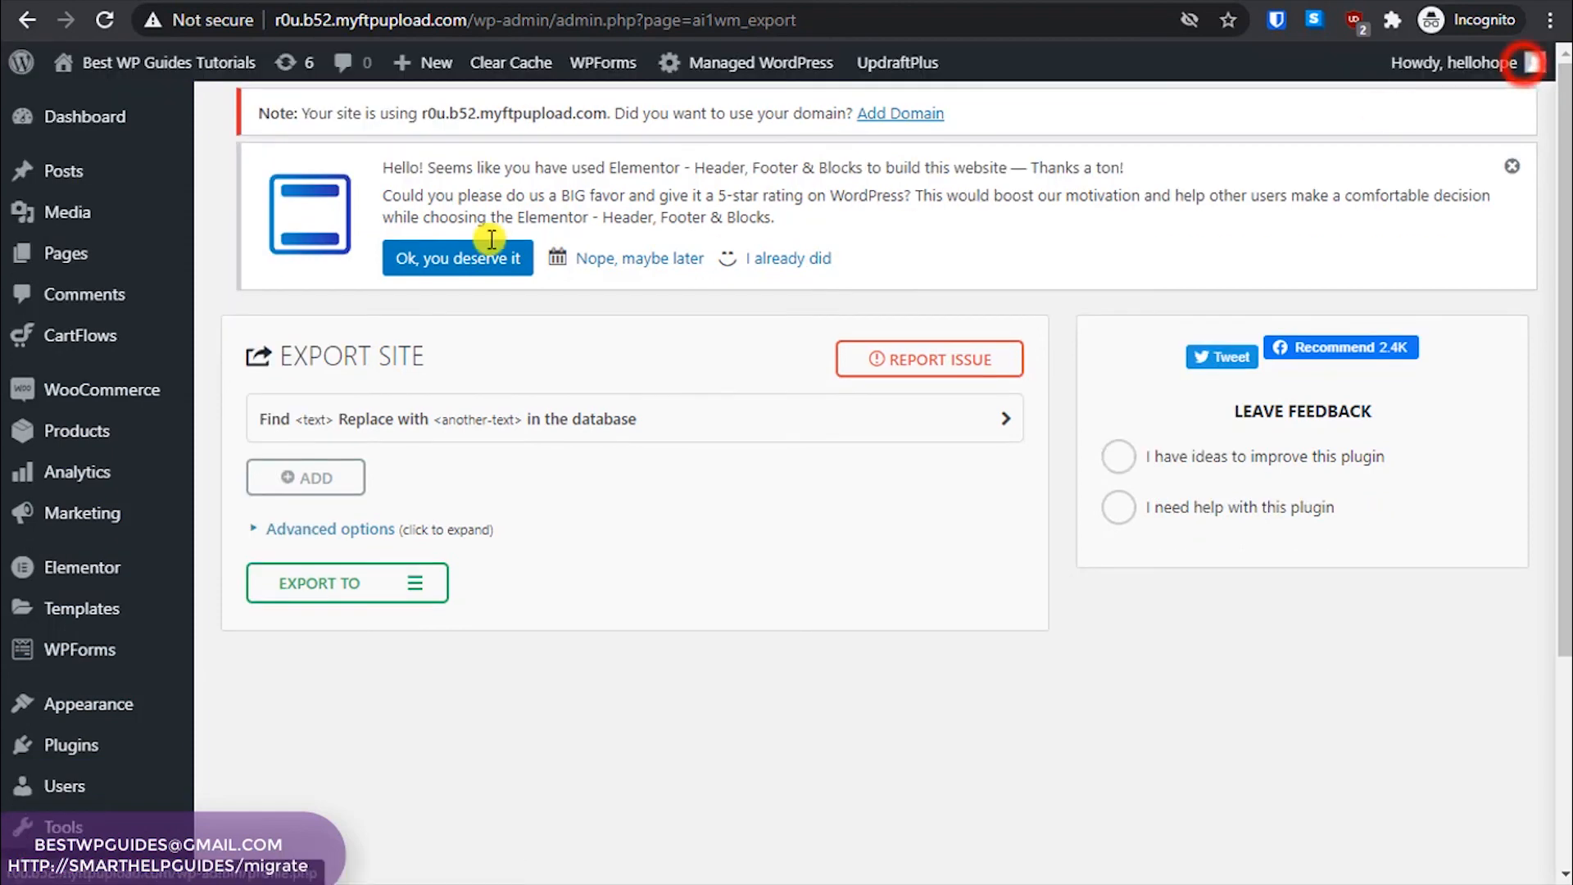
From the Dashboard, reach the All-in-One WP Migration Import page showing the 100 MB upload cap
left_click(53, 116)
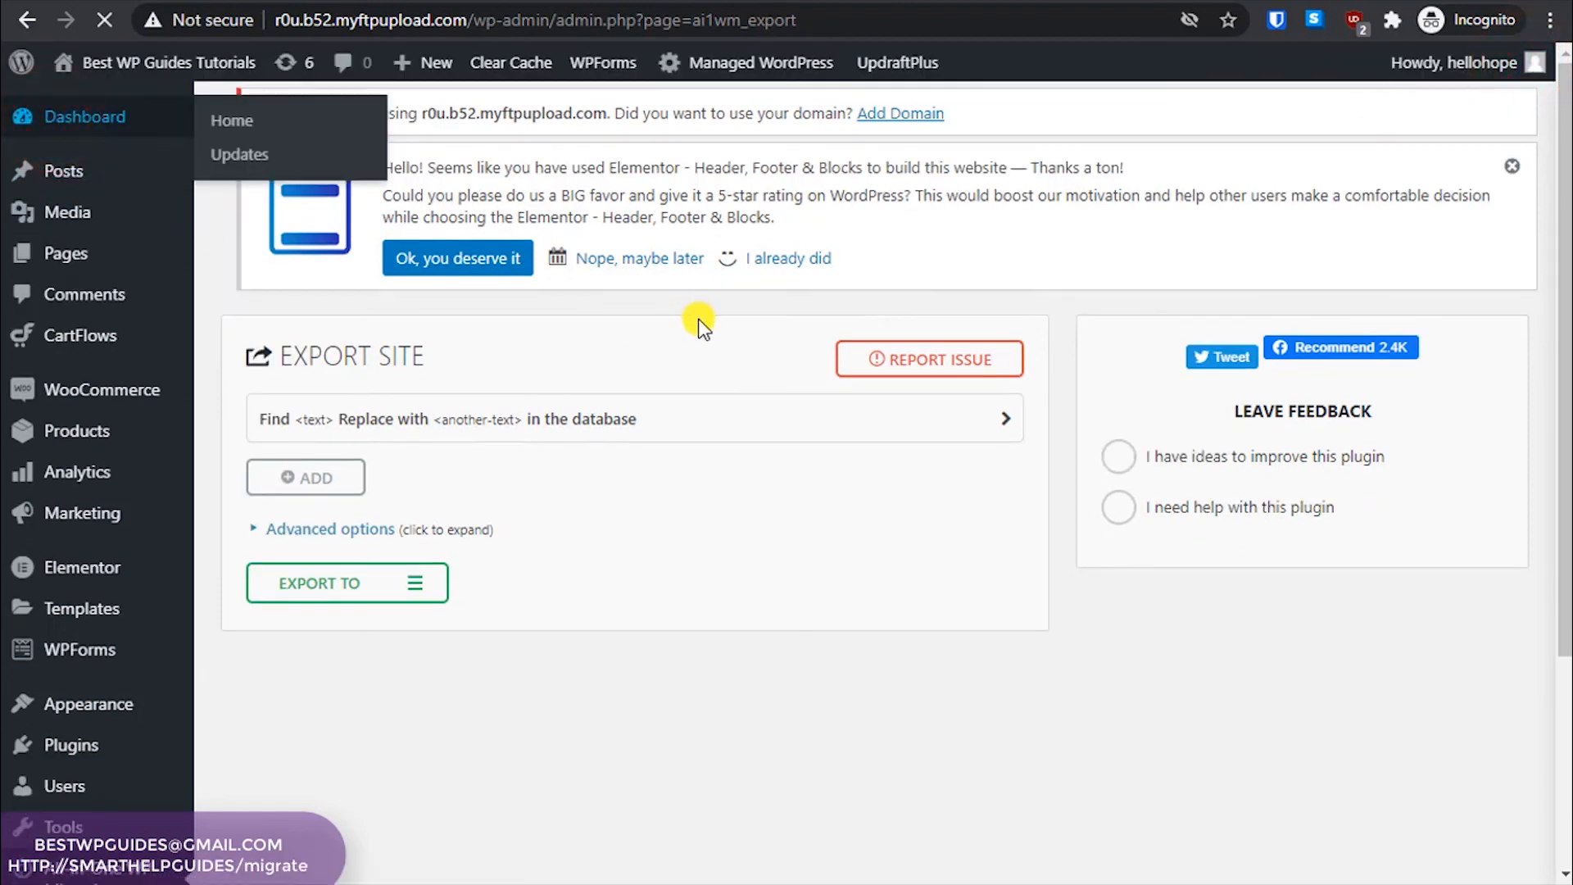
scroll(698, 320, "down", 3)
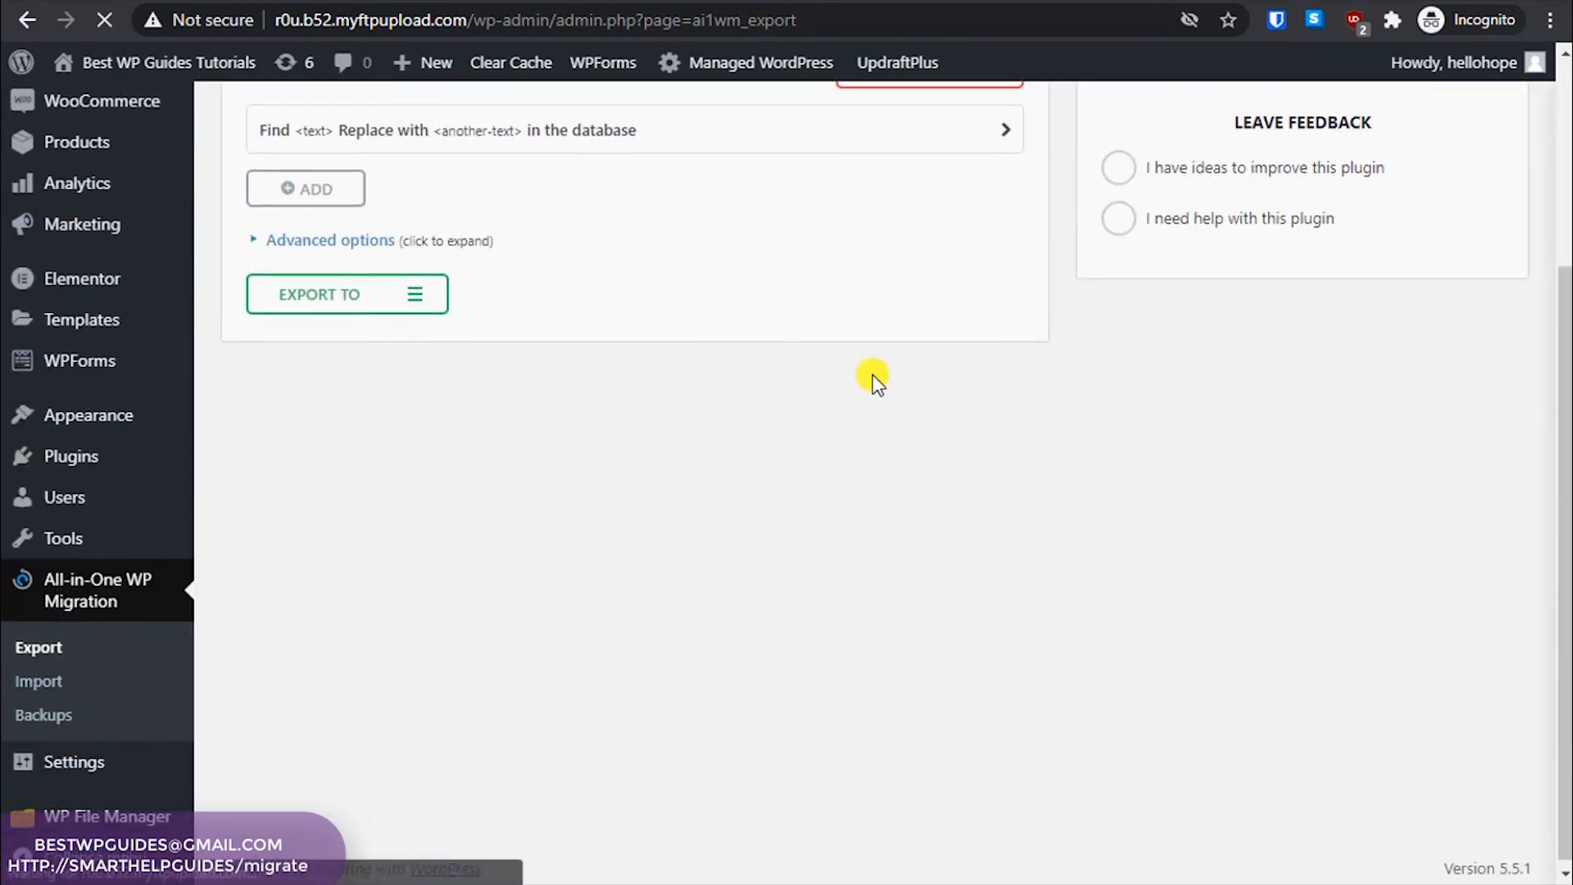
scroll(871, 376, "up", 3)
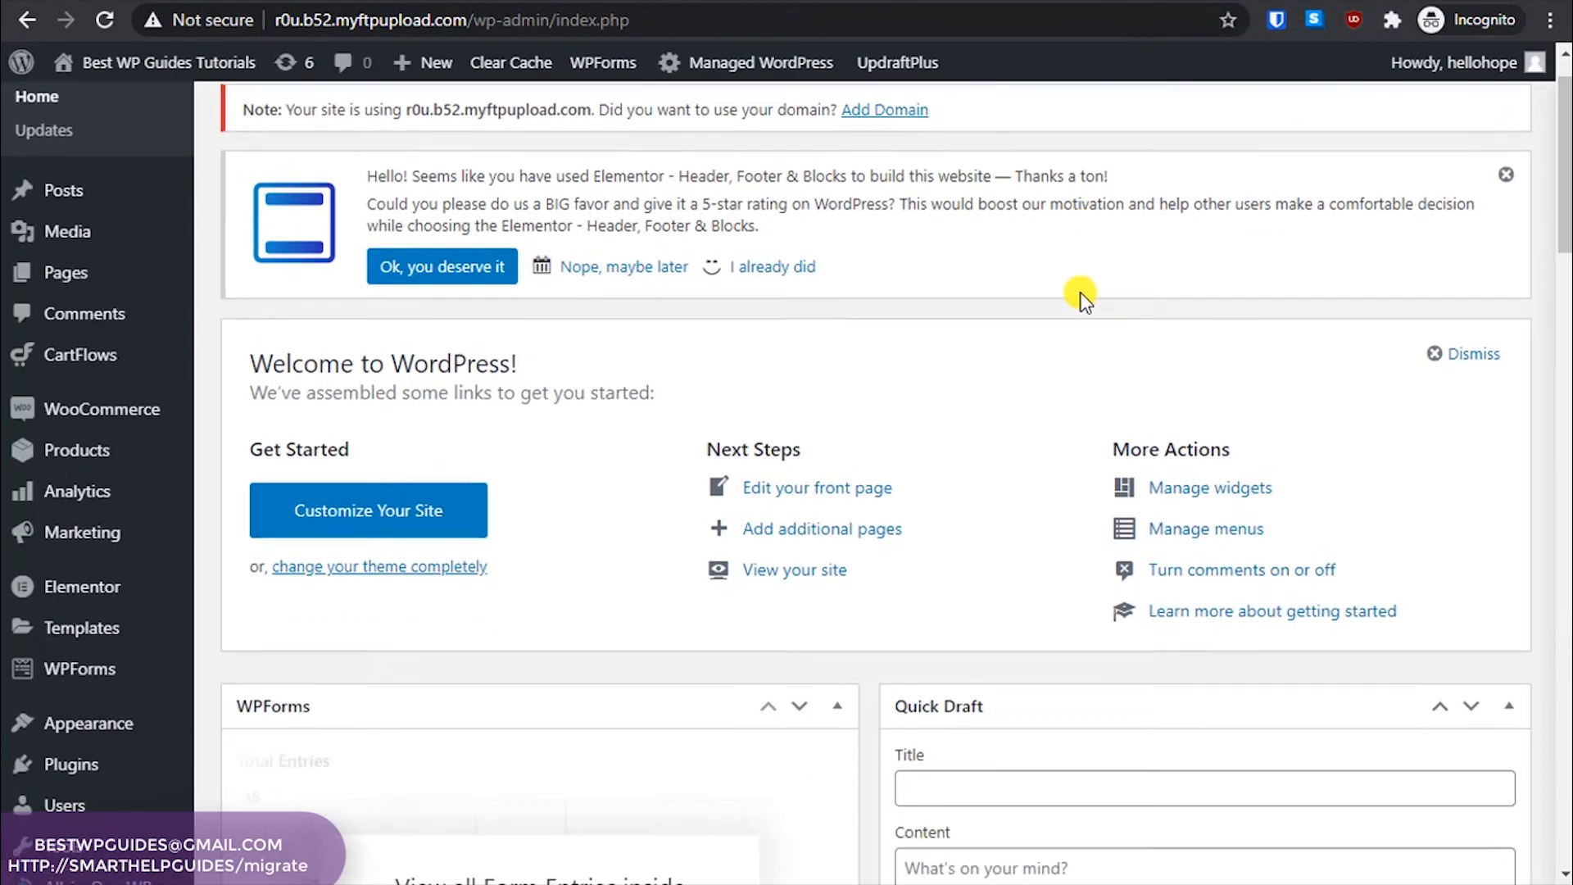
scroll(1080, 295, "down", 15)
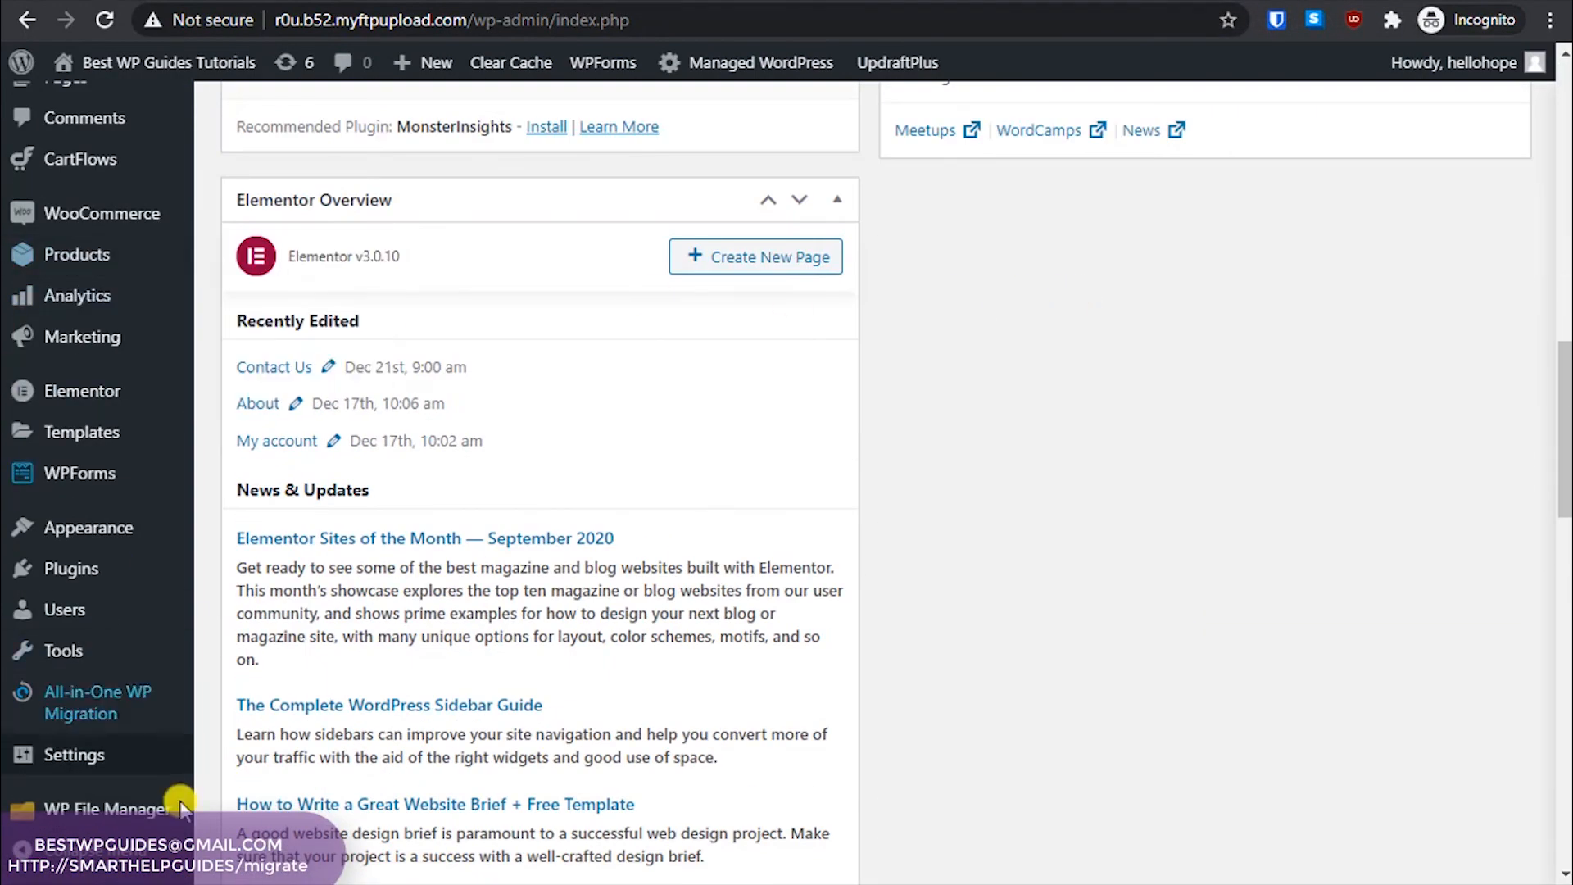
mouse_move(169, 697)
left_click(234, 702)
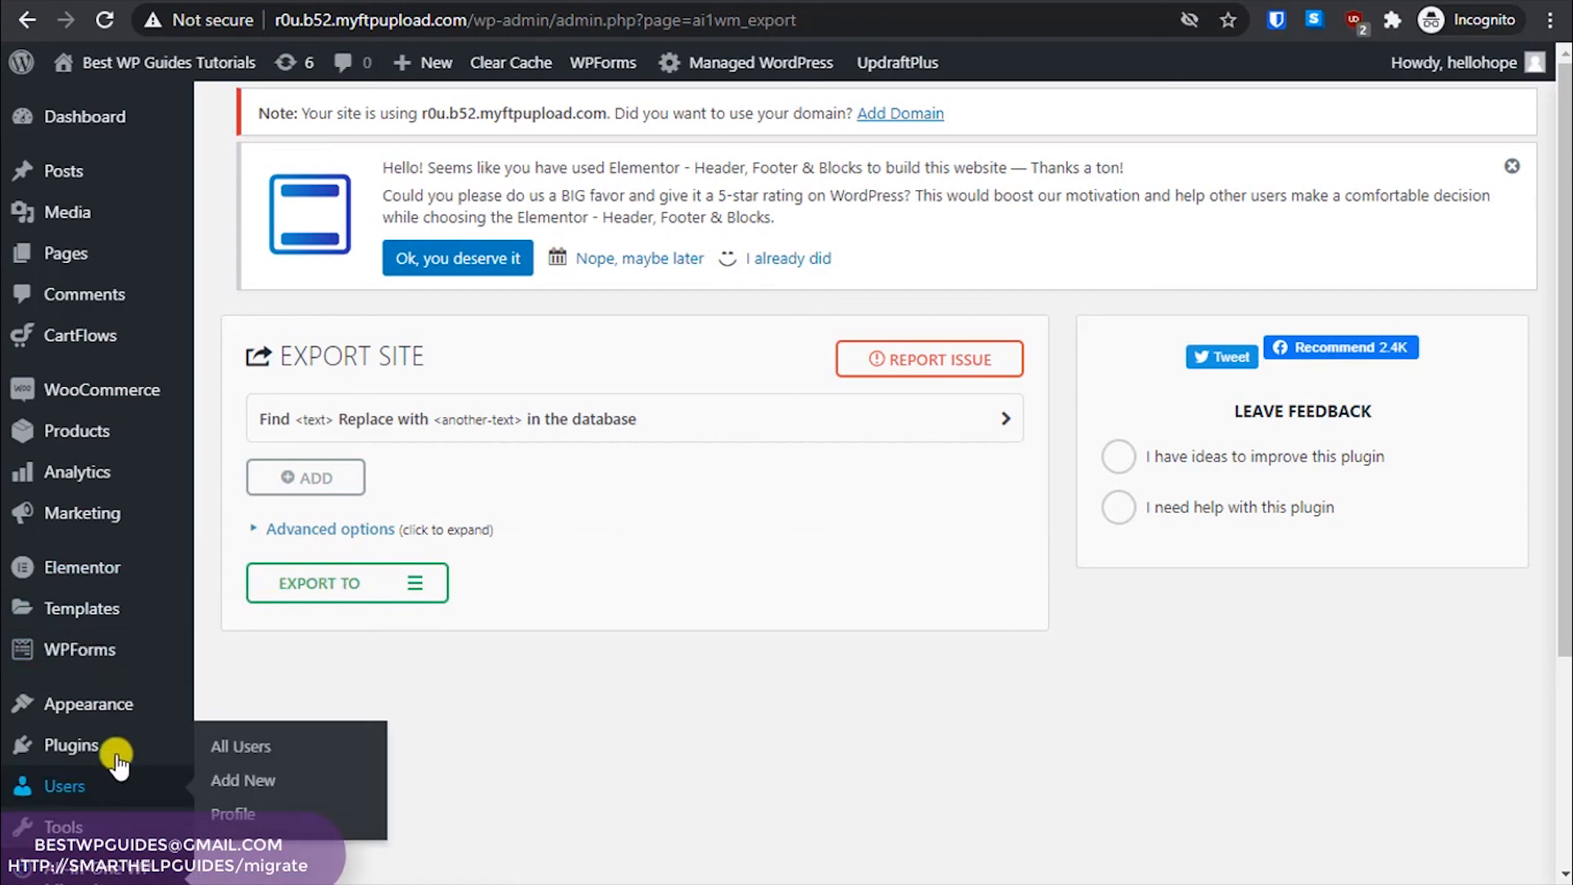
scroll(115, 741, "down", 3)
left_click(75, 665)
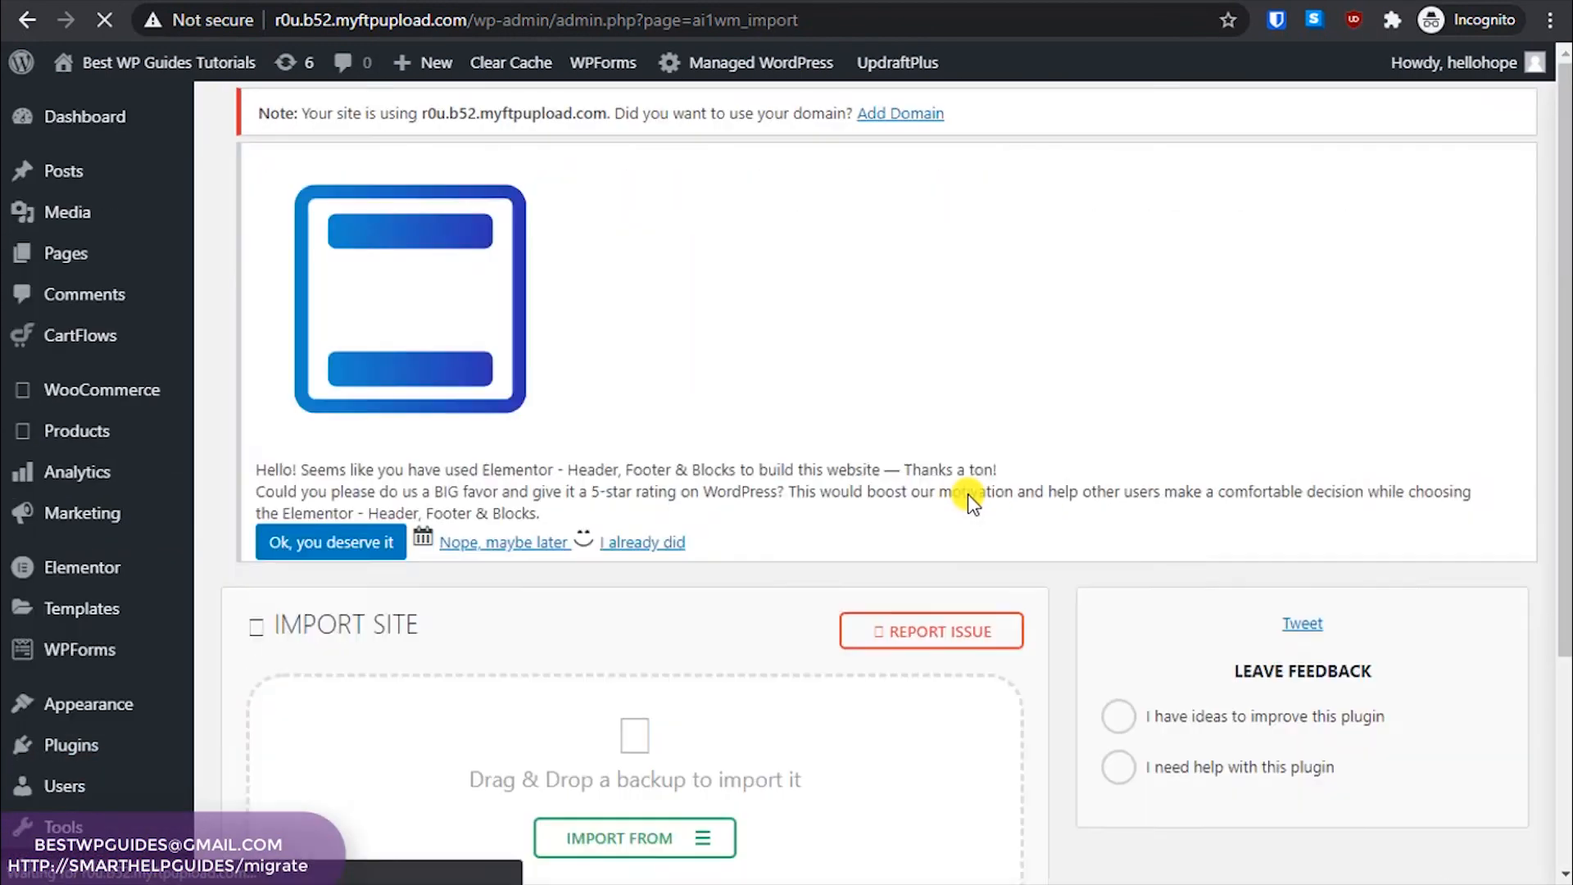
scroll(967, 494, "down", 2)
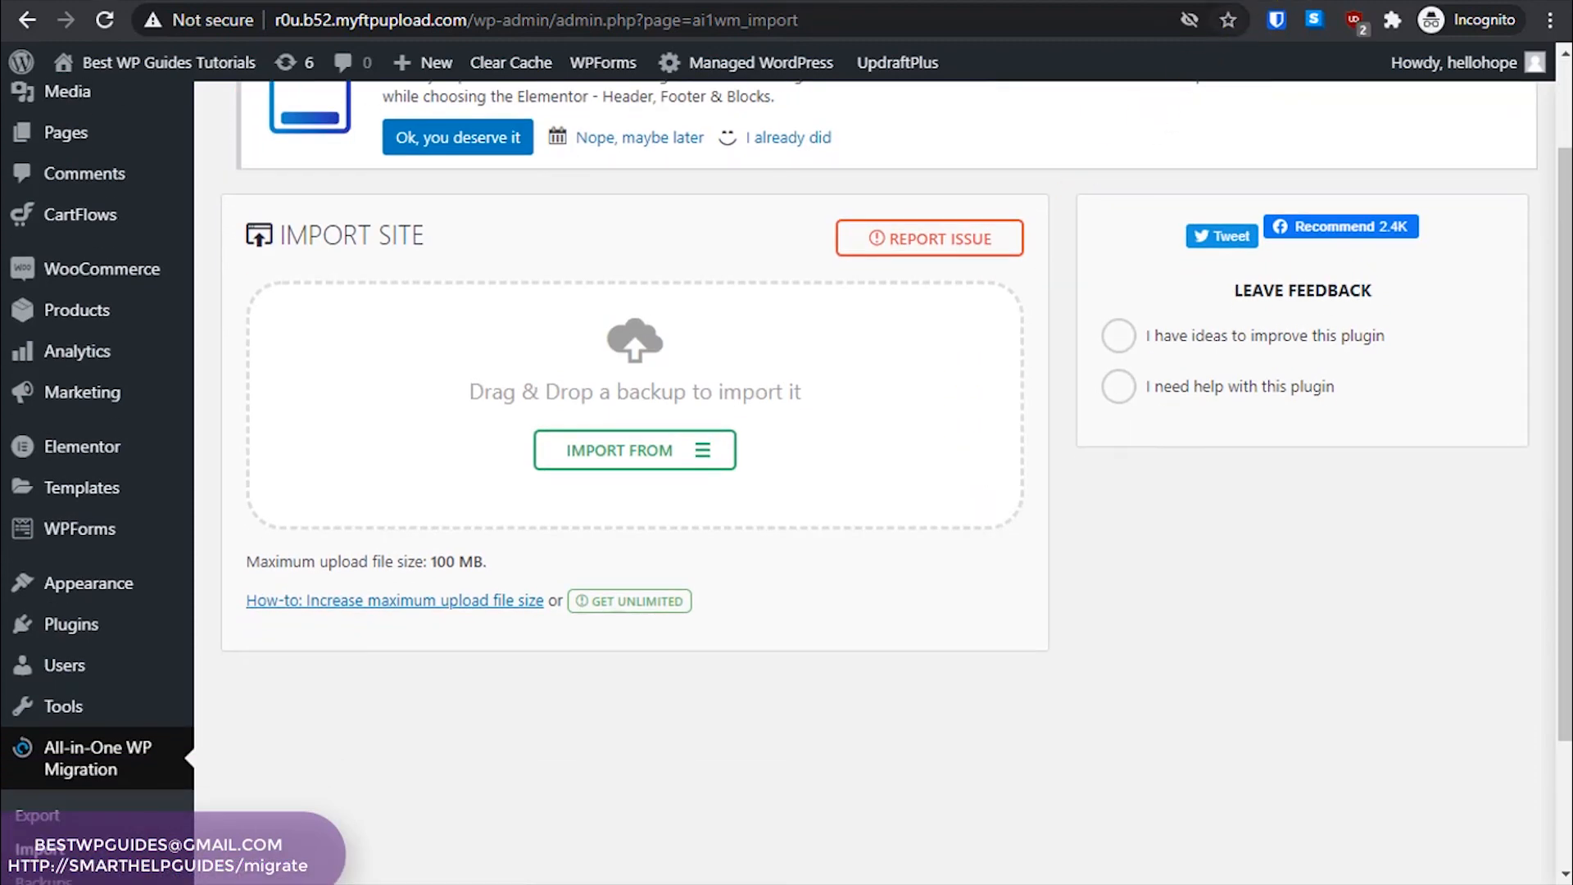
View the paid Premium plan for unlimited import size against the free 512MB Basic
left_click(619, 601)
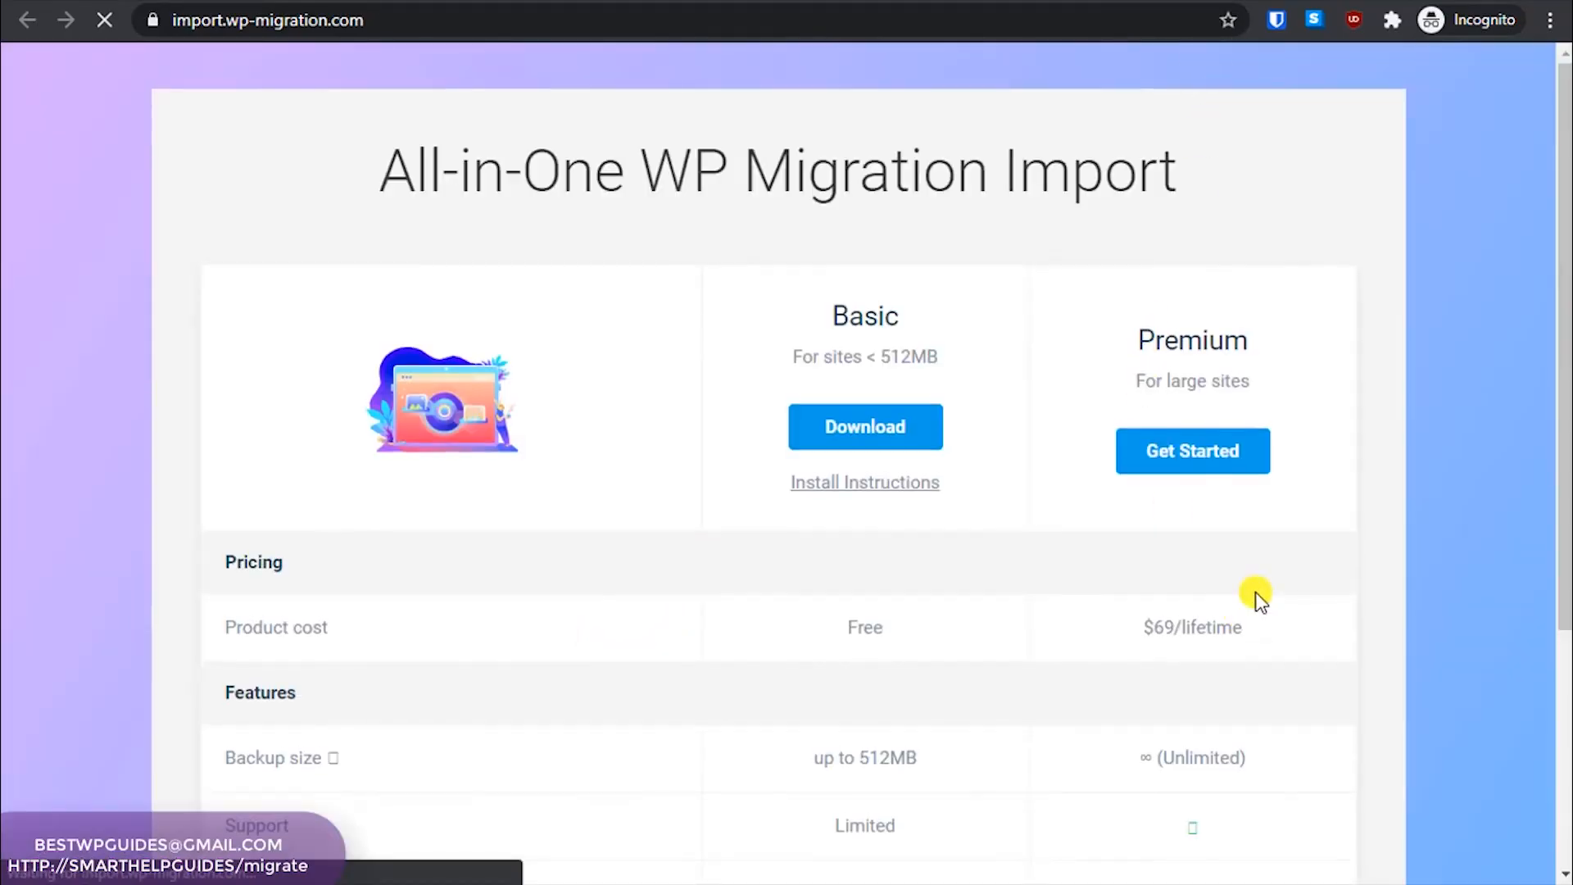
left_click(1236, 459)
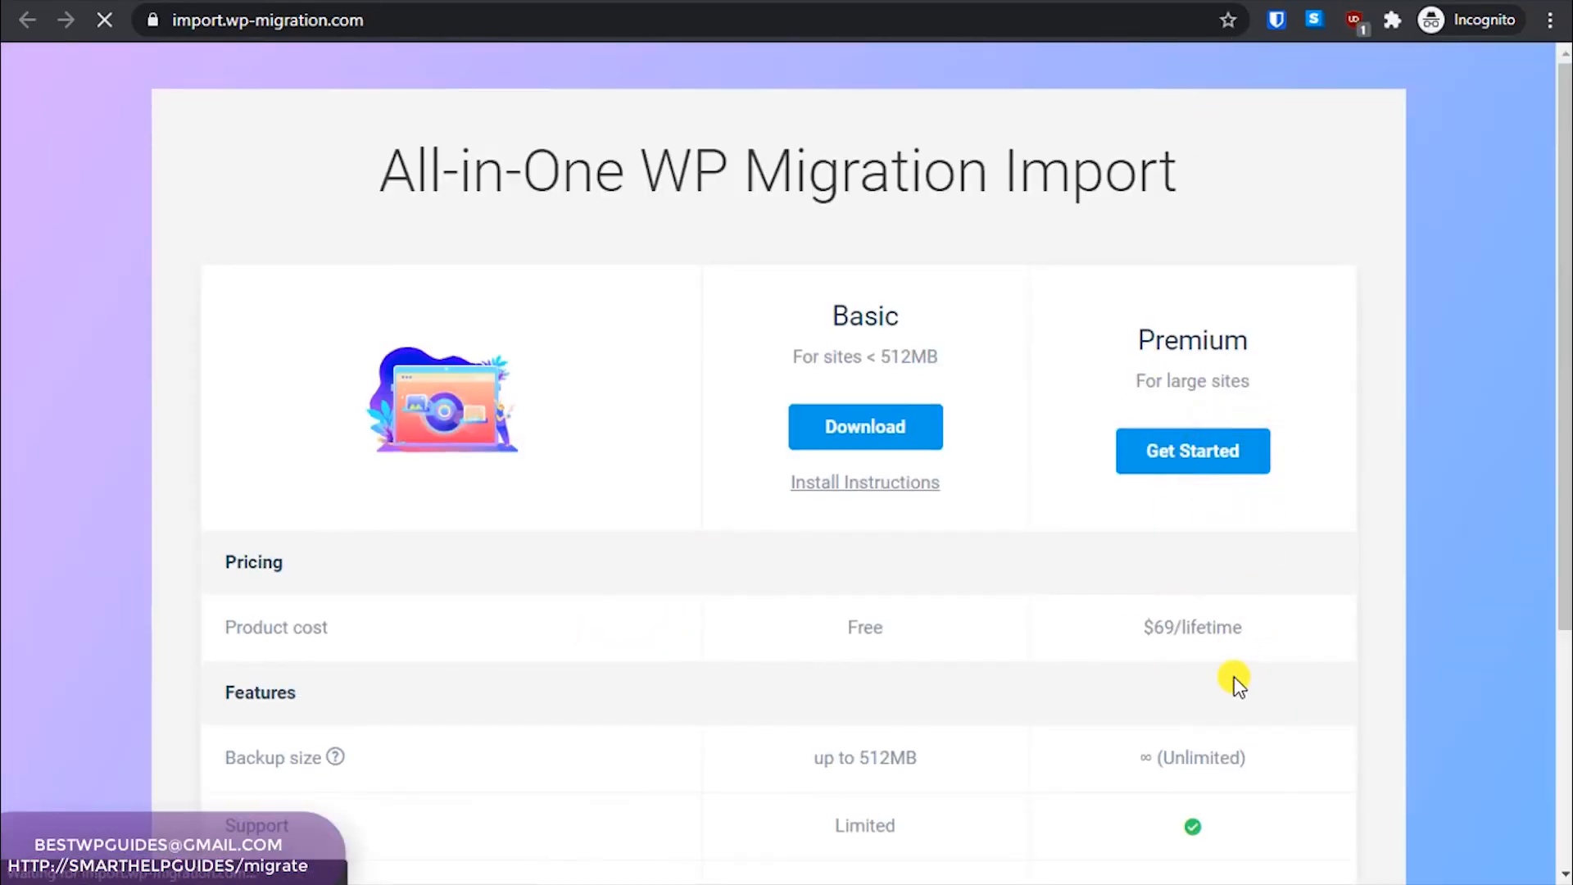
scroll(919, 566, "down", 1)
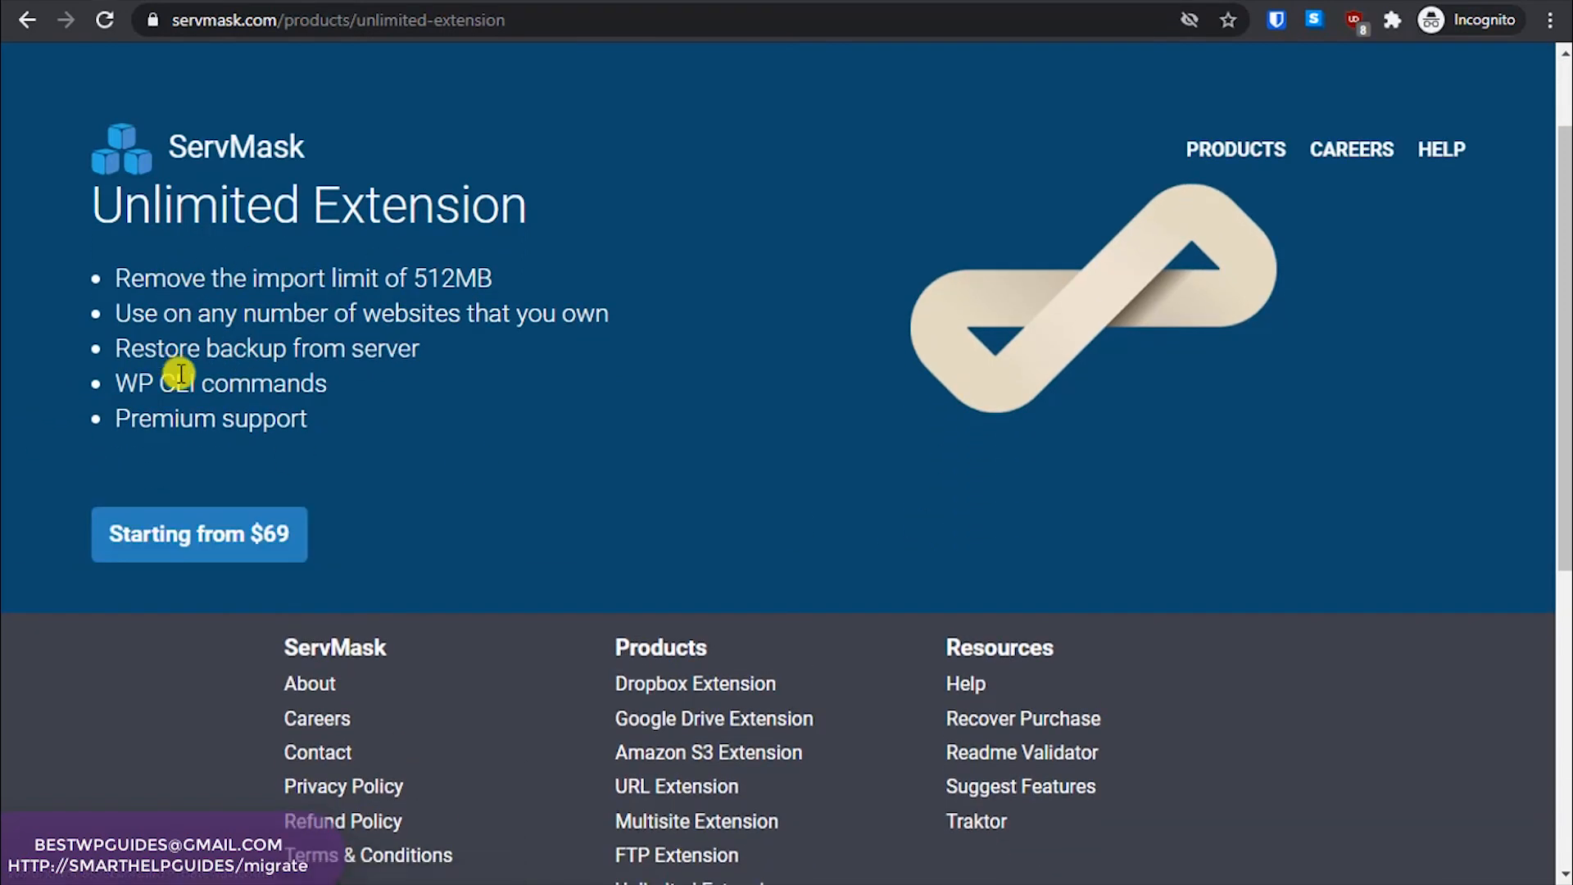
scroll(485, 352, "down", 3)
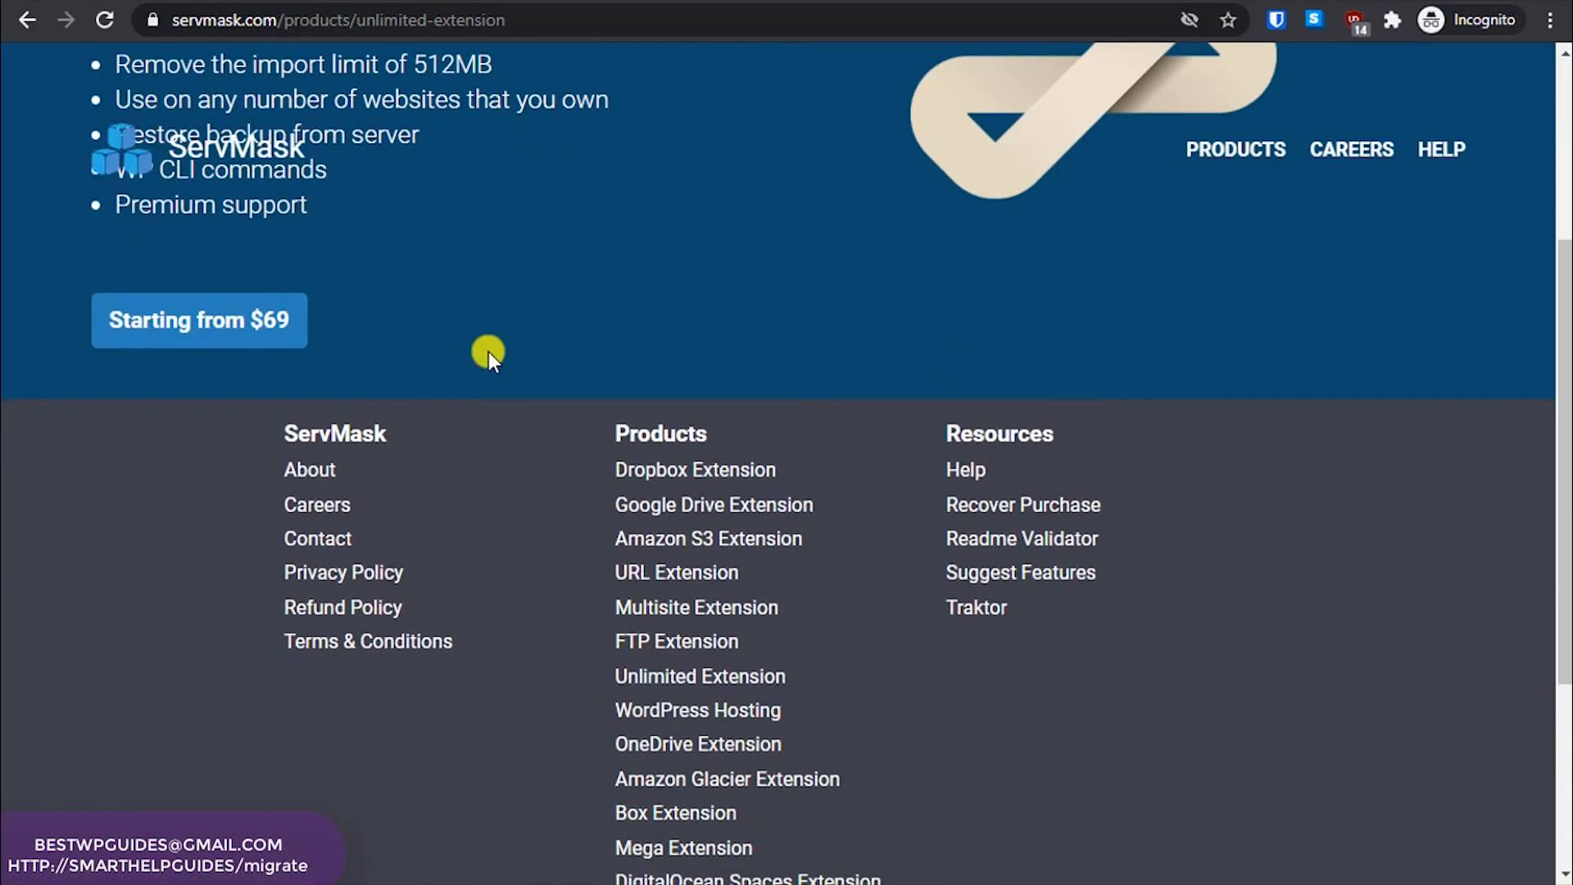
Review the $69 Personal Unlimited Extension plan's non-business terms and payment options, then go back
left_click(153, 277)
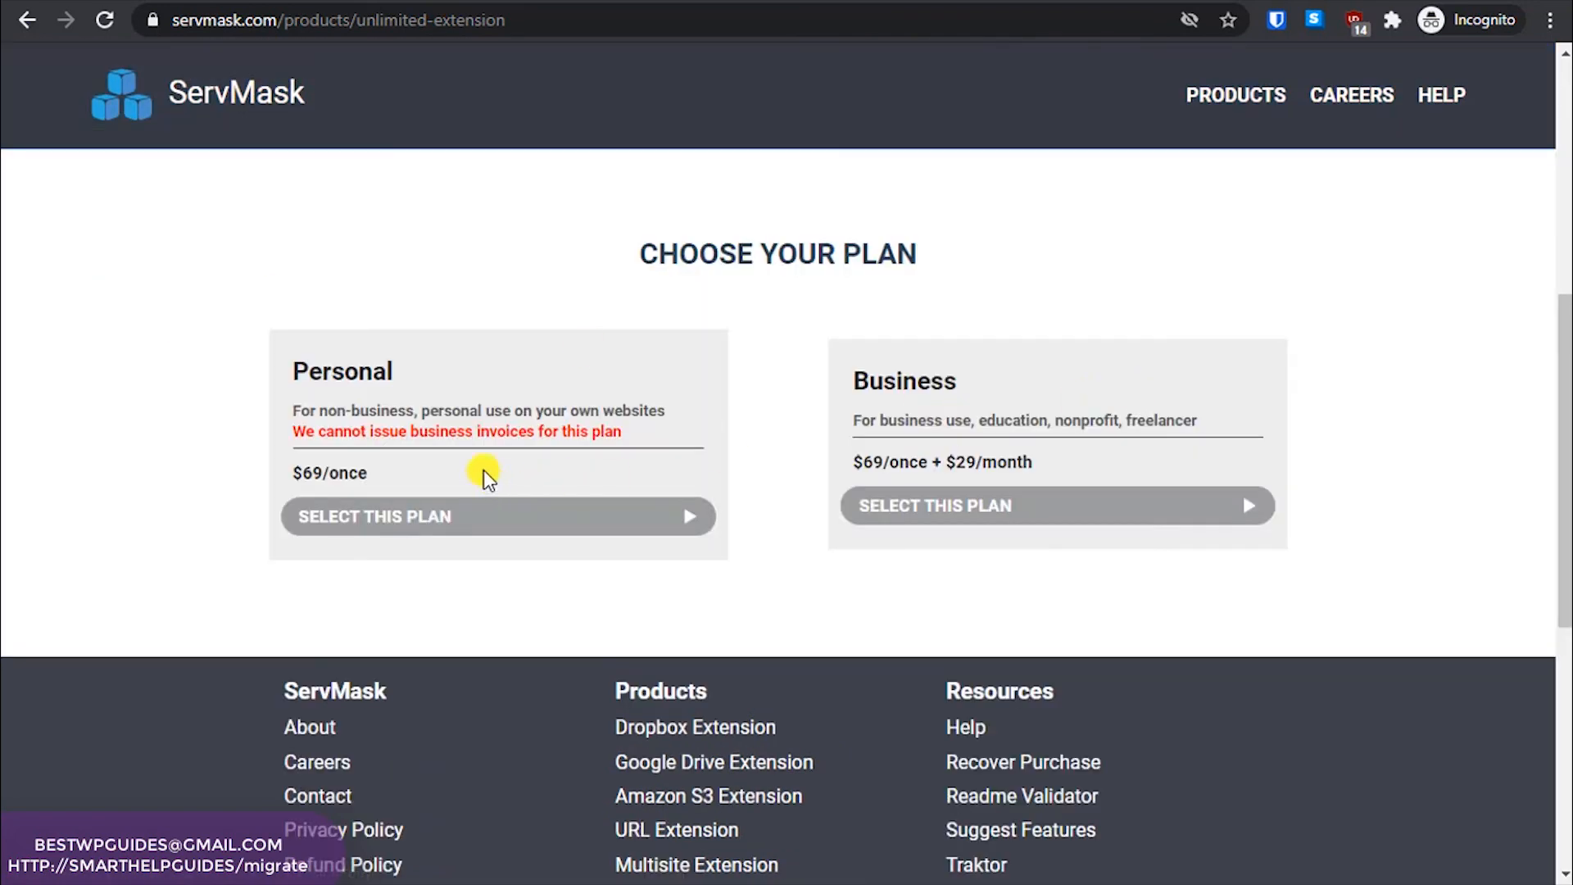
left_click_drag(363, 416, 420, 413)
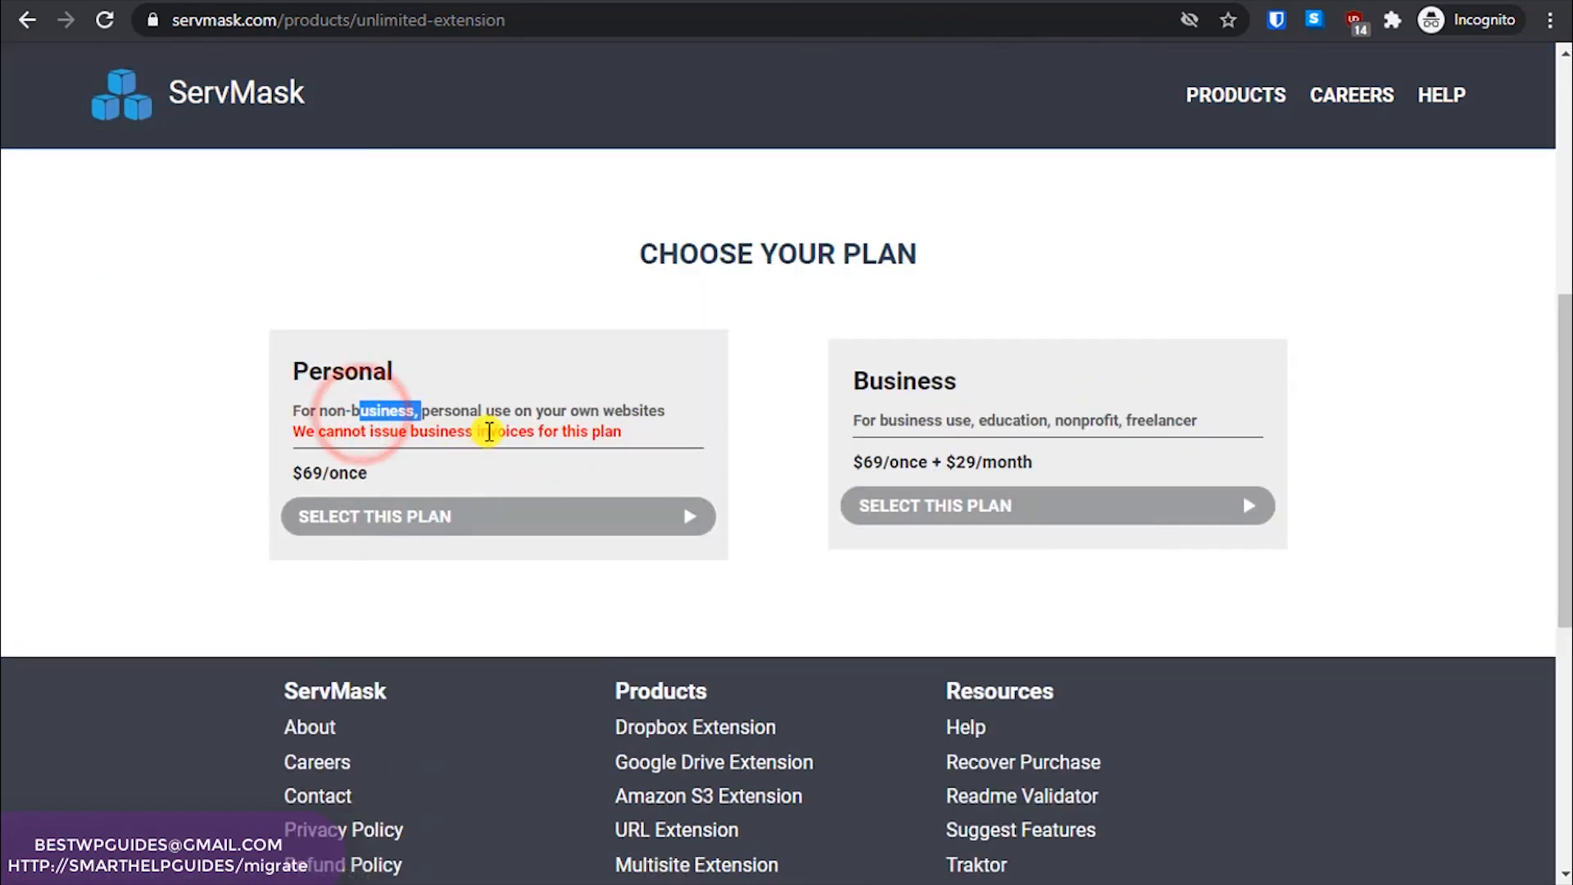
left_click(490, 431)
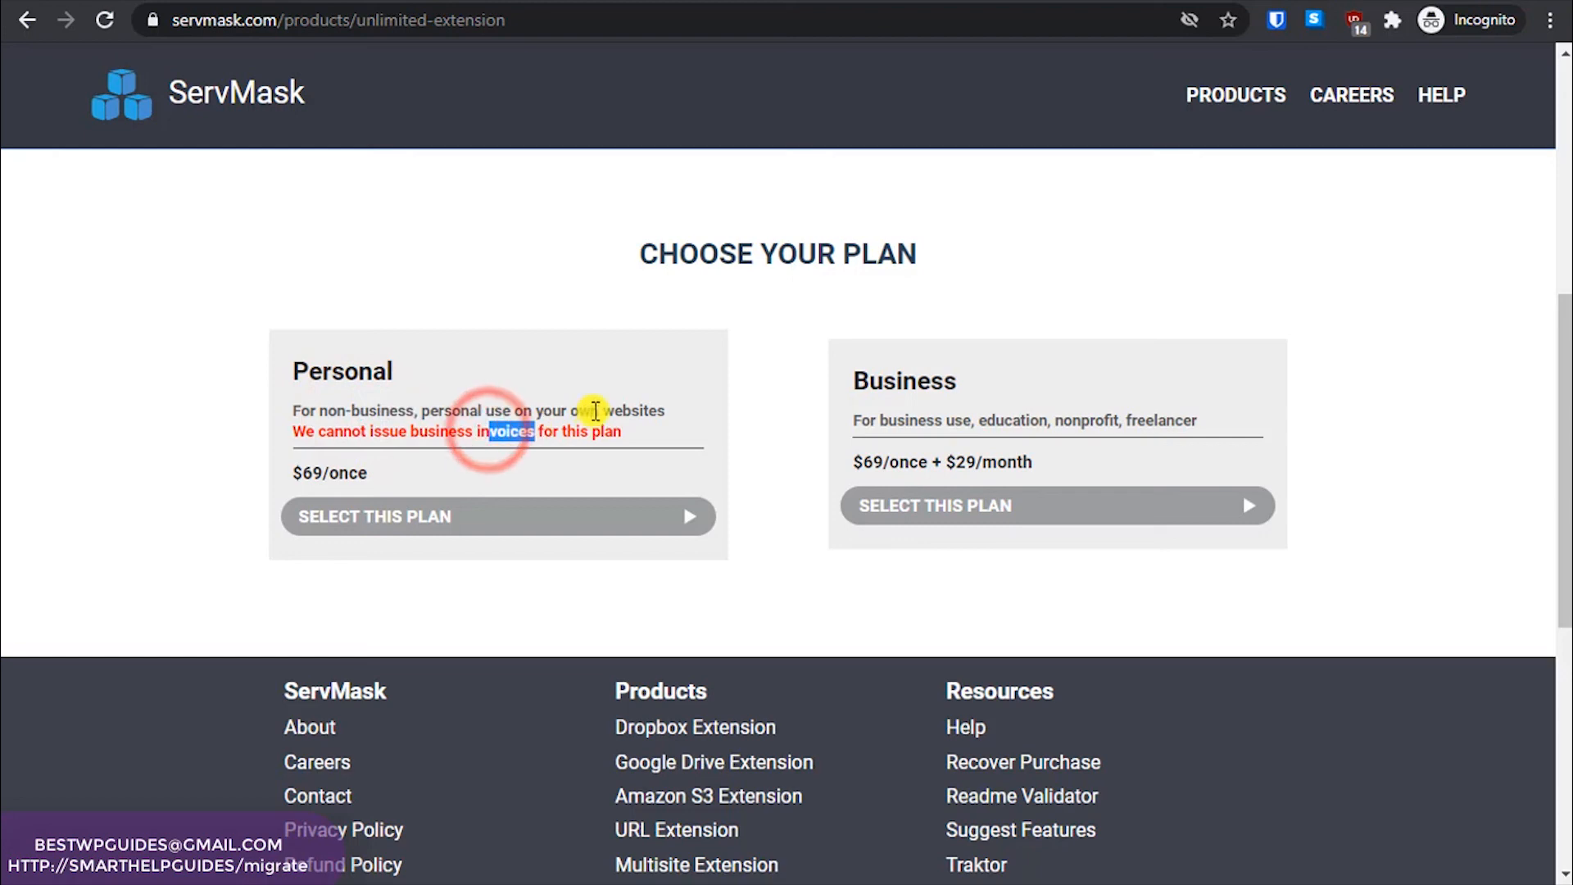
left_click_drag(591, 409, 502, 409)
left_click(488, 515)
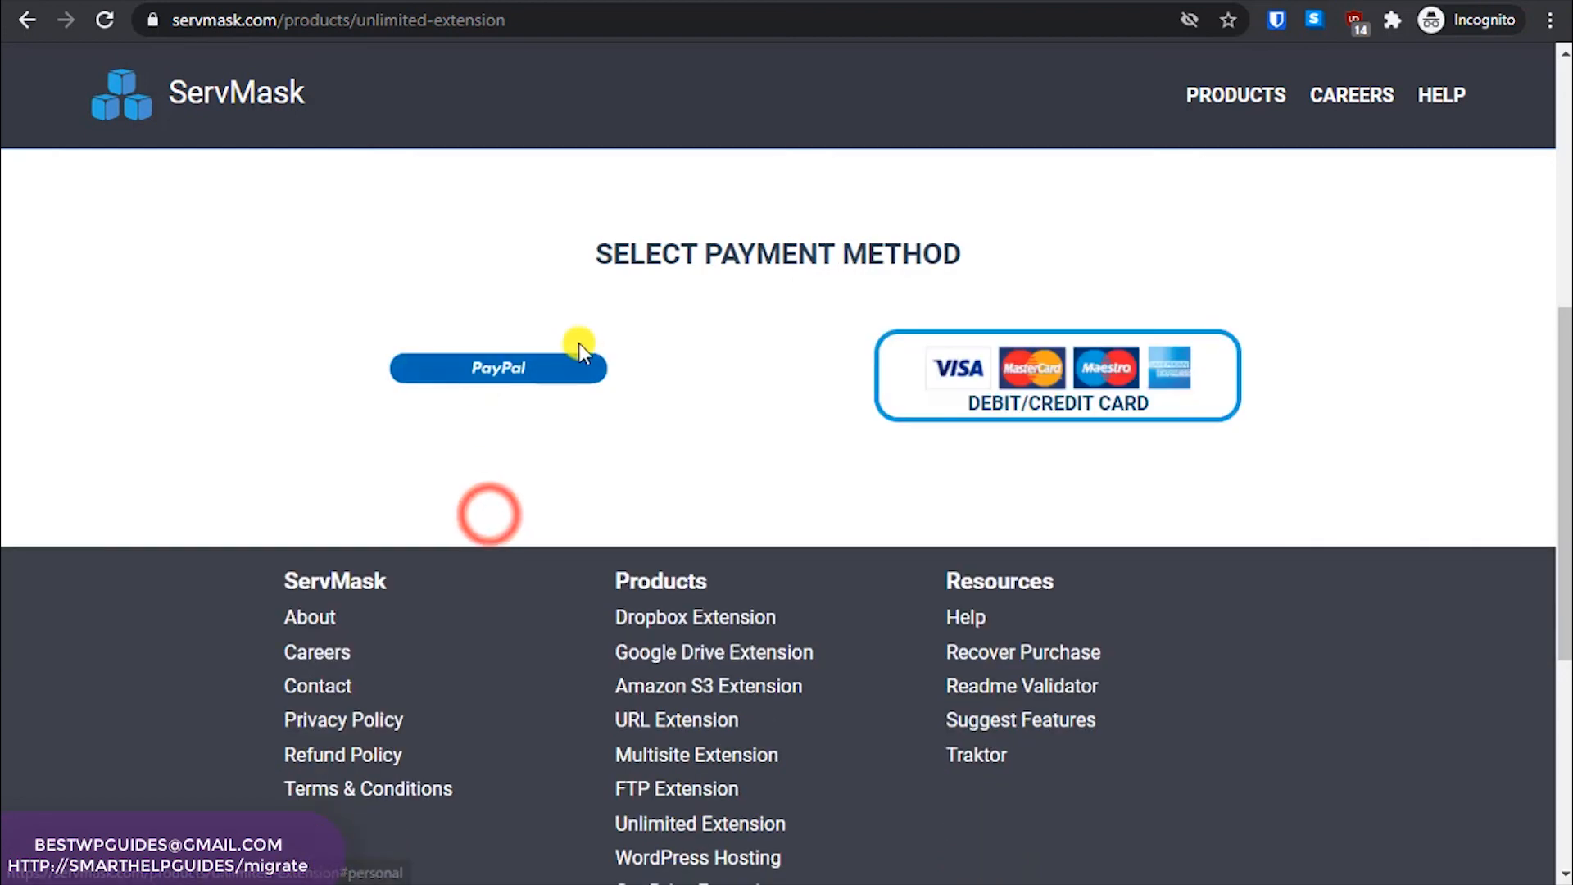
left_click(27, 20)
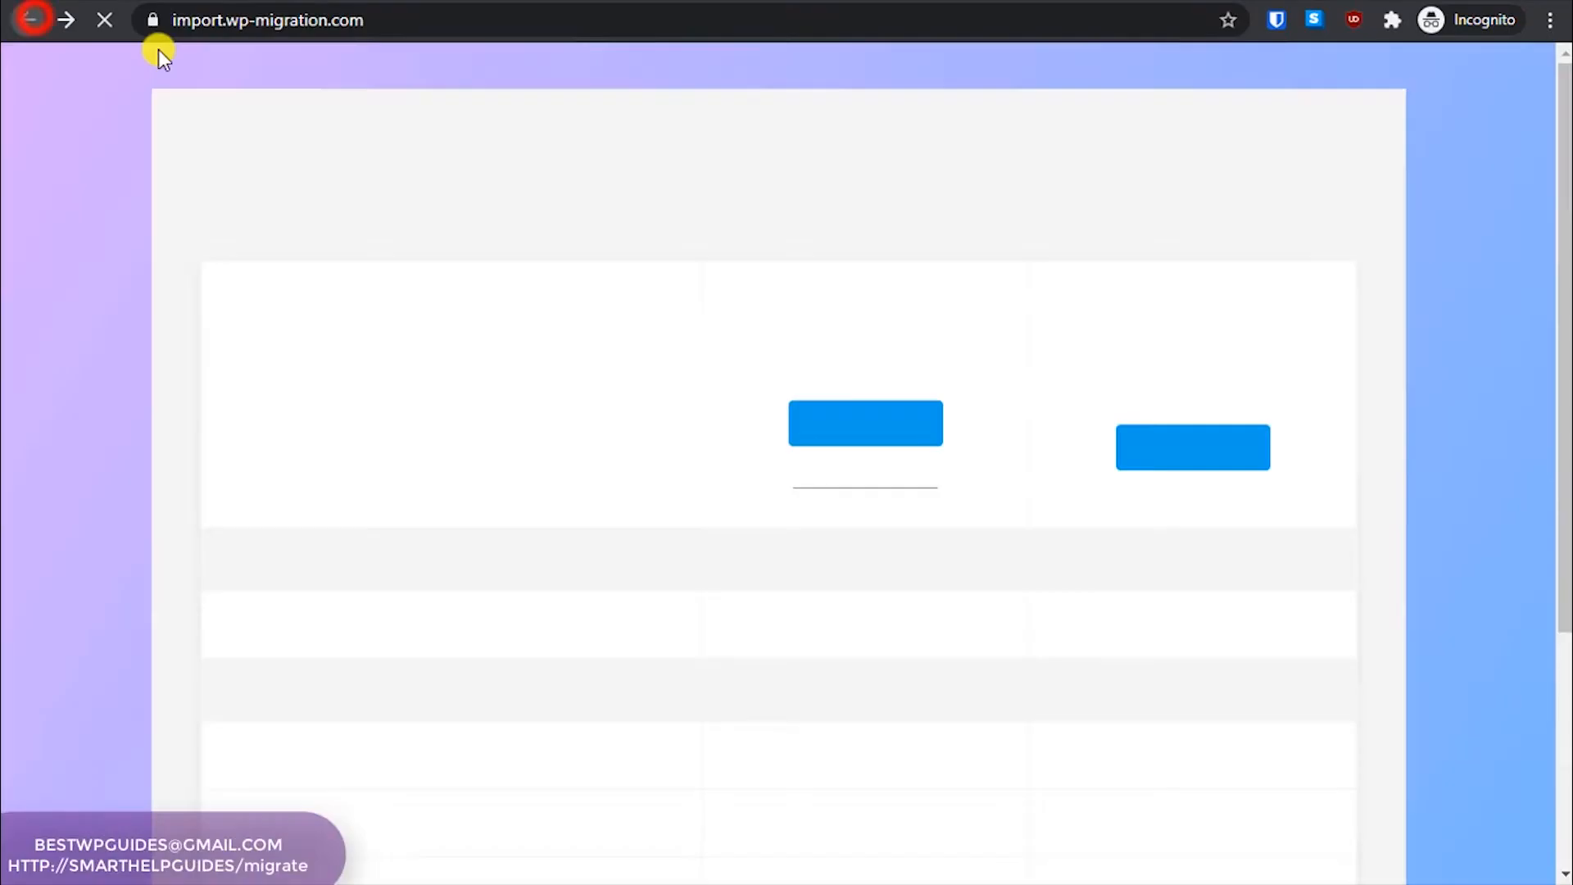
Search the web for 'wp vivid pro' and open the WPvivid Pro Version page
left_click(1080, 18)
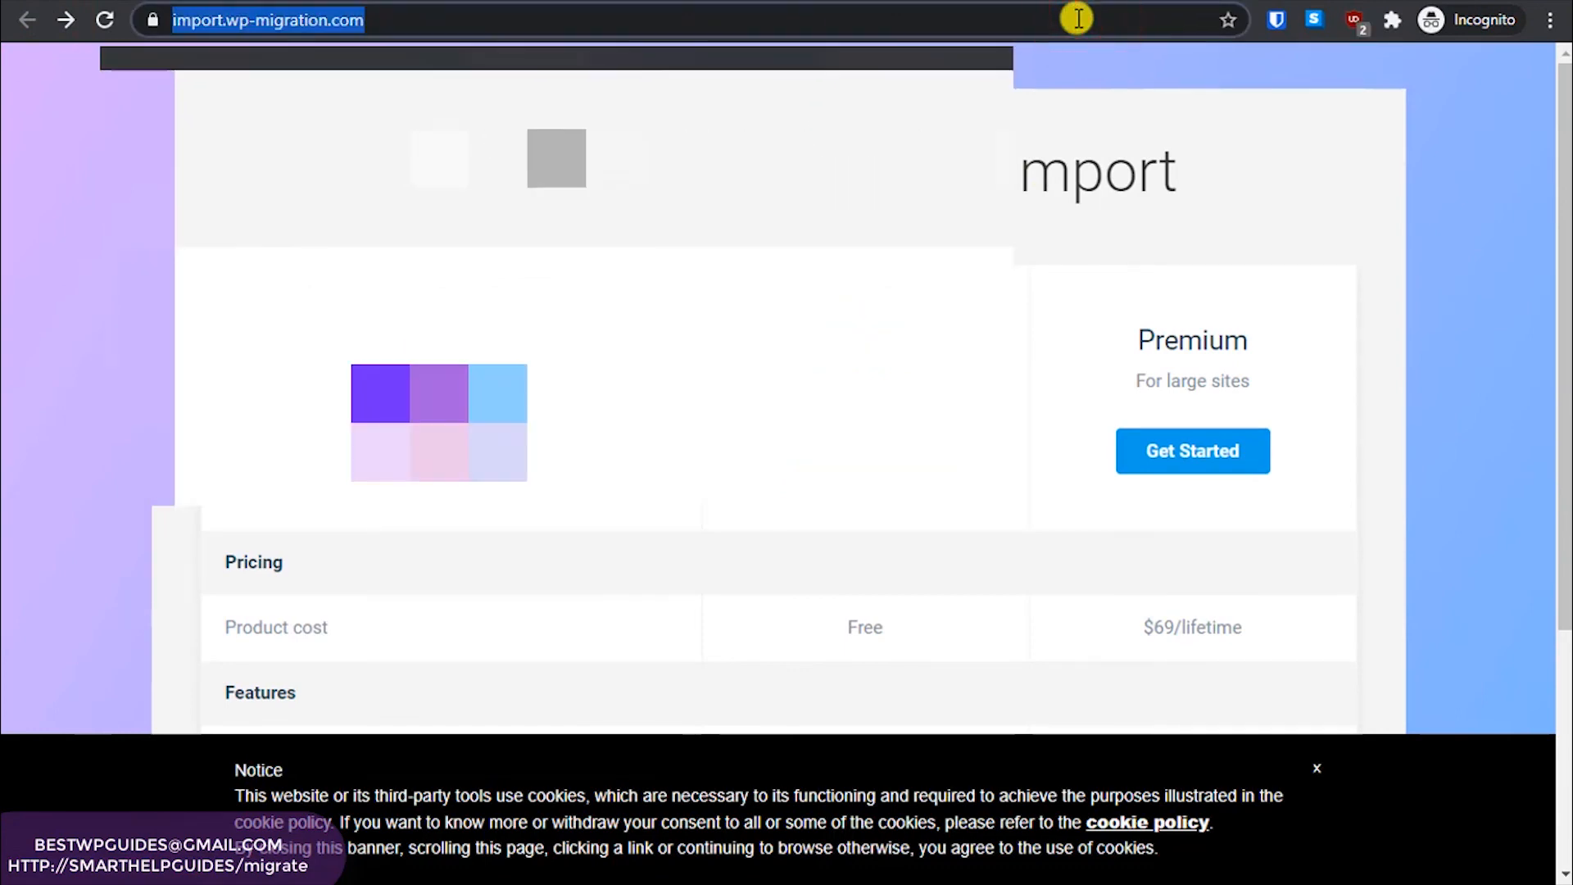
type("wp")
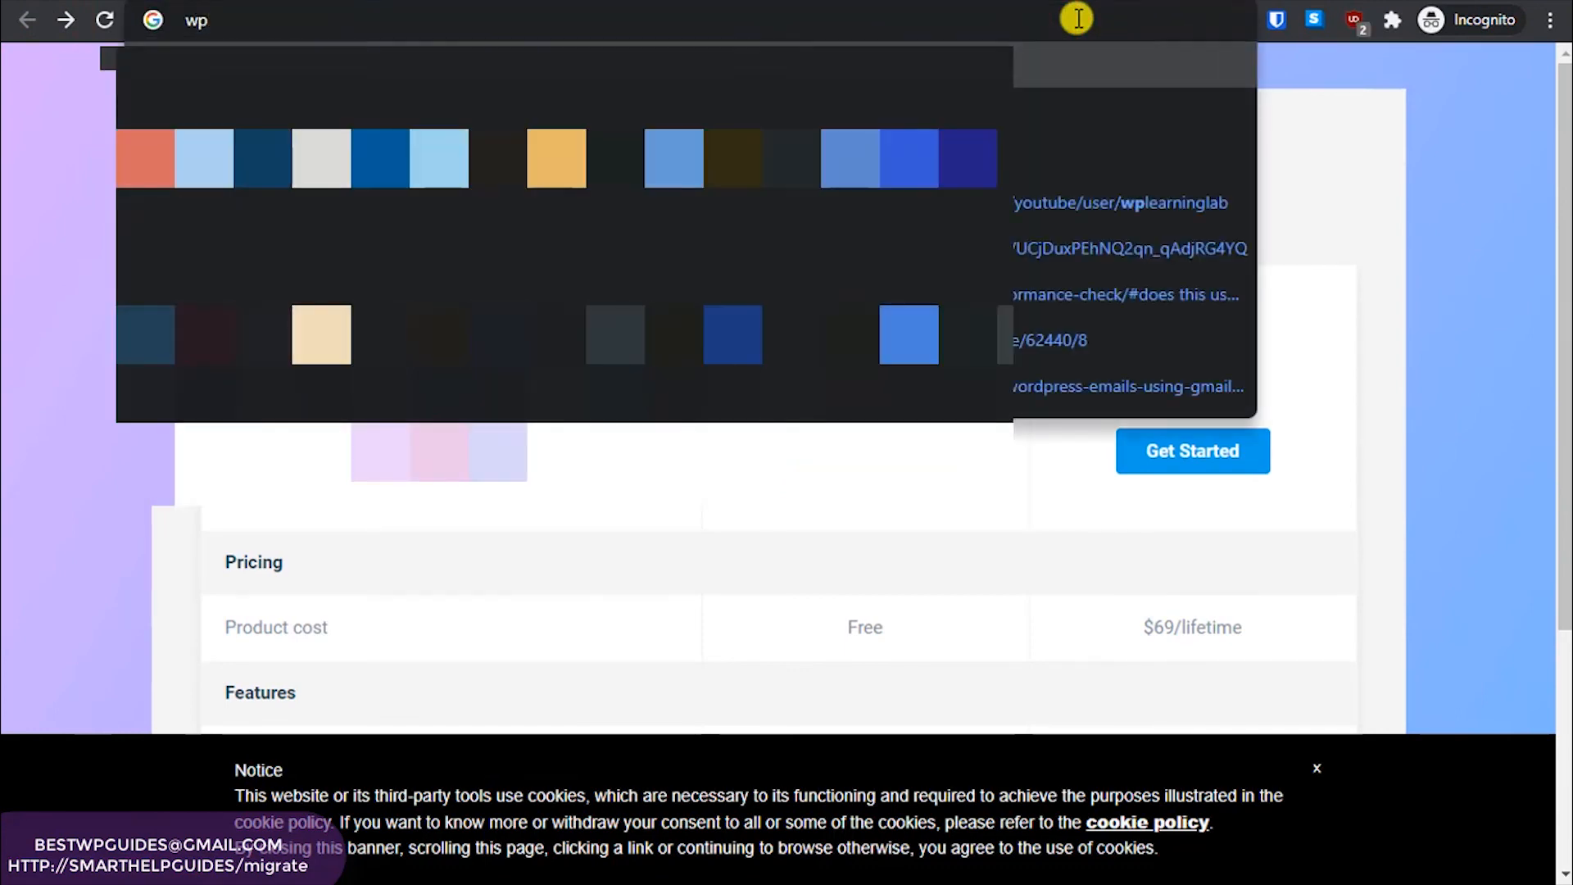
type(" vivid pro")
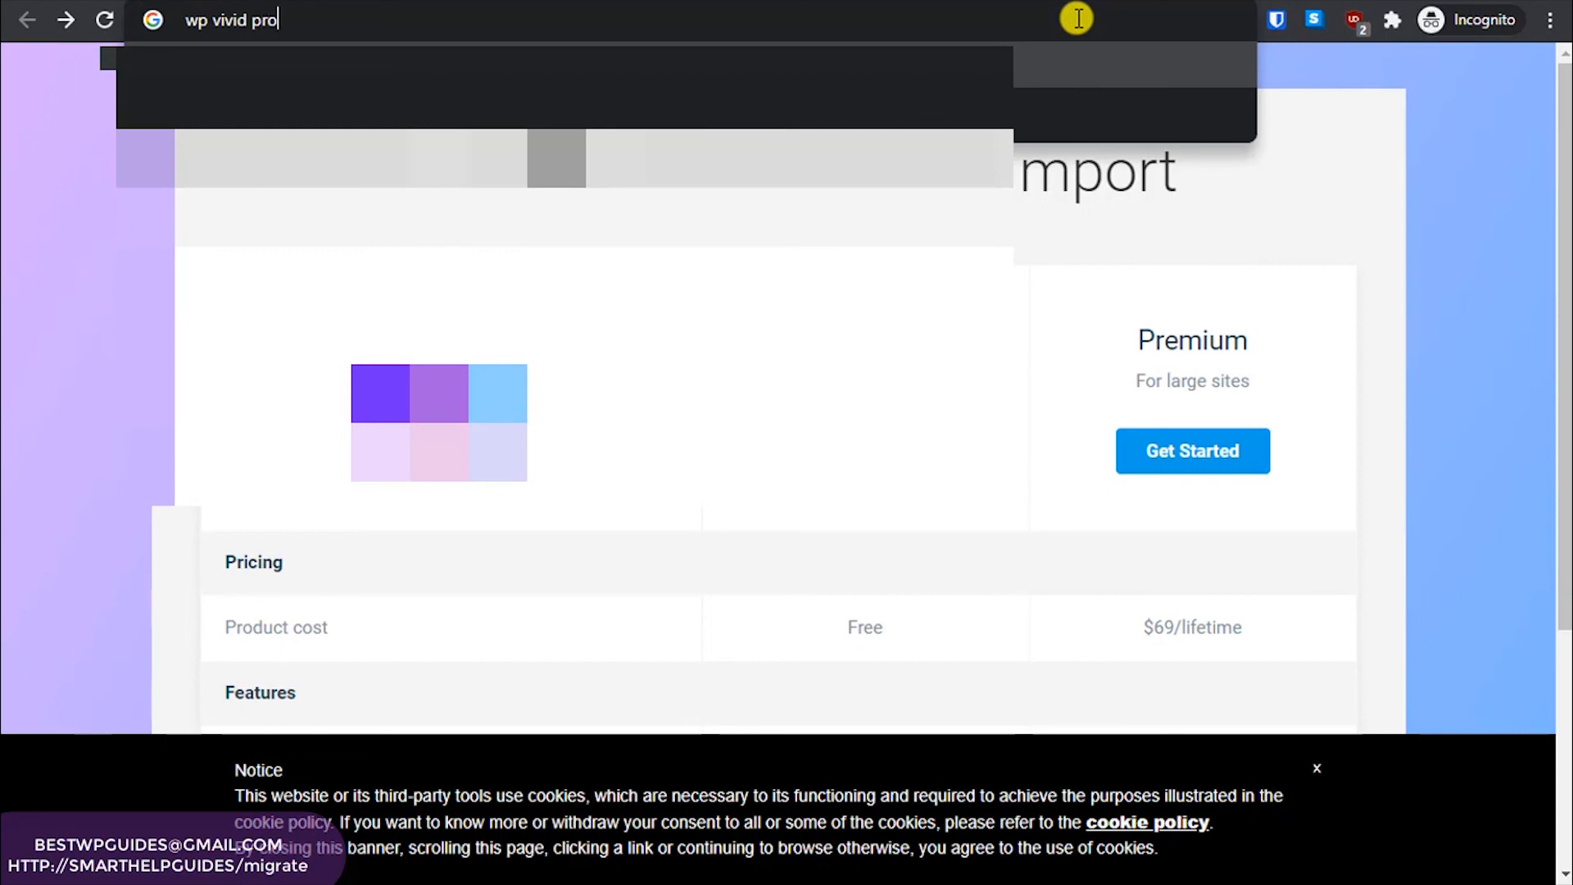
key("Return")
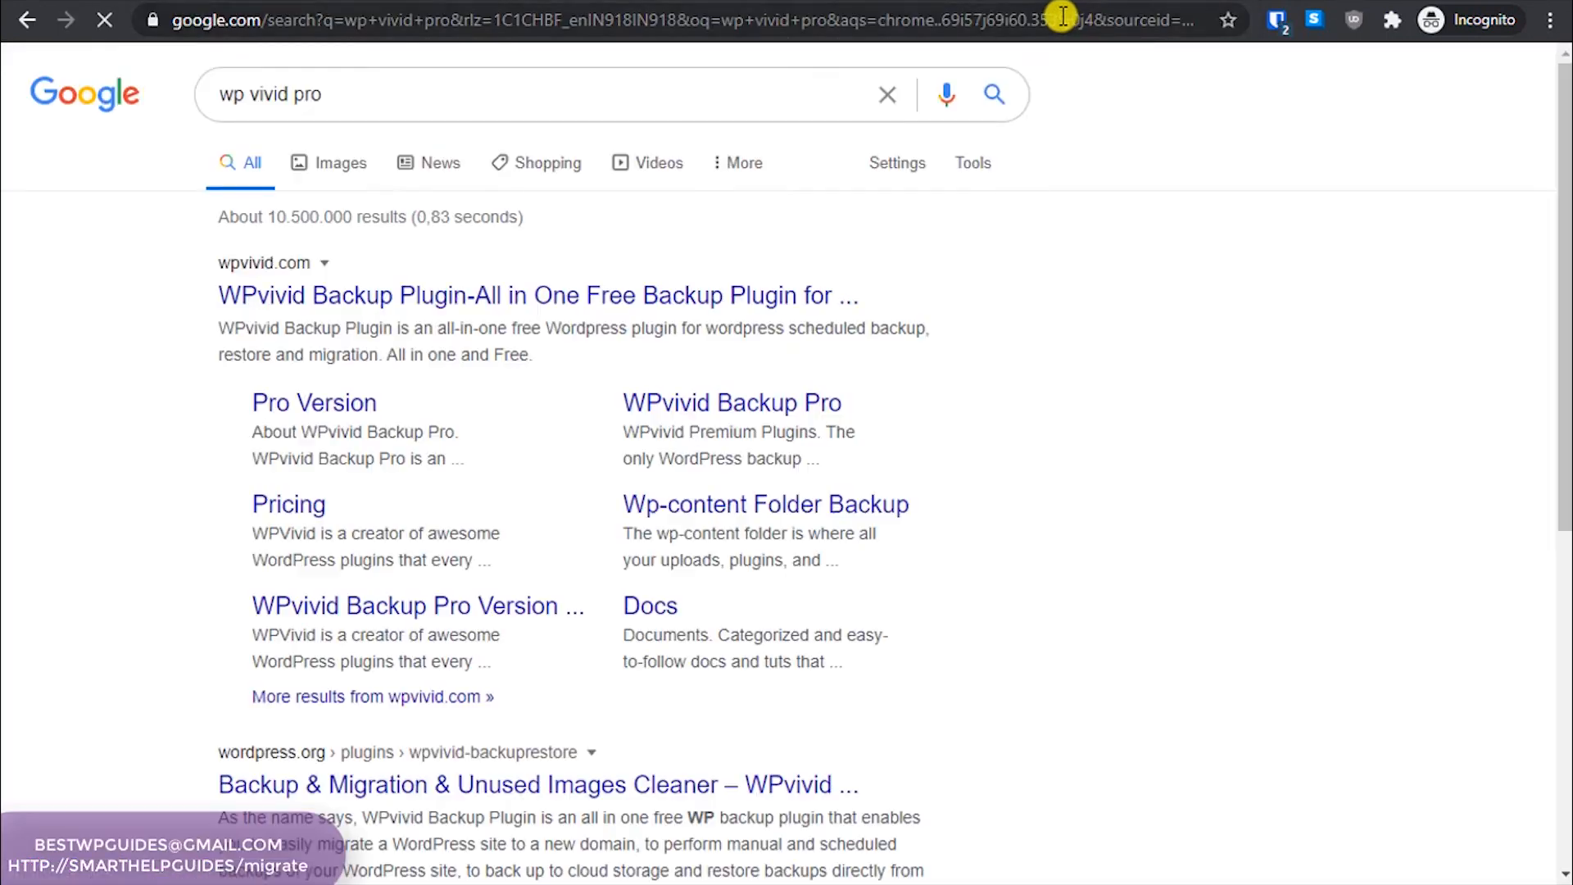
left_click(363, 405)
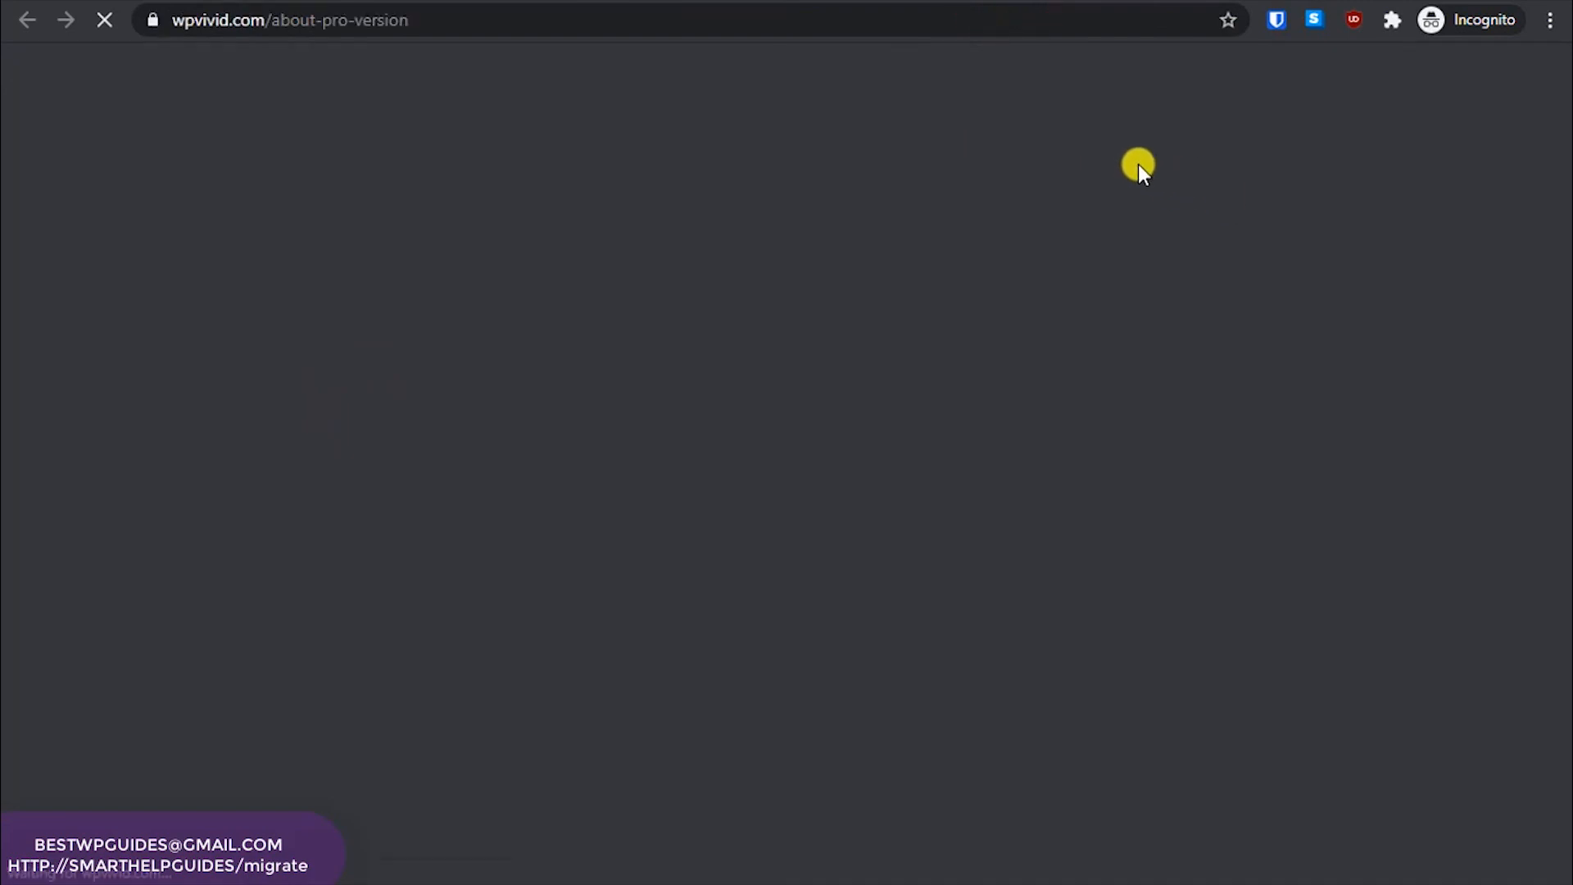
scroll(716, 420, "down", 5)
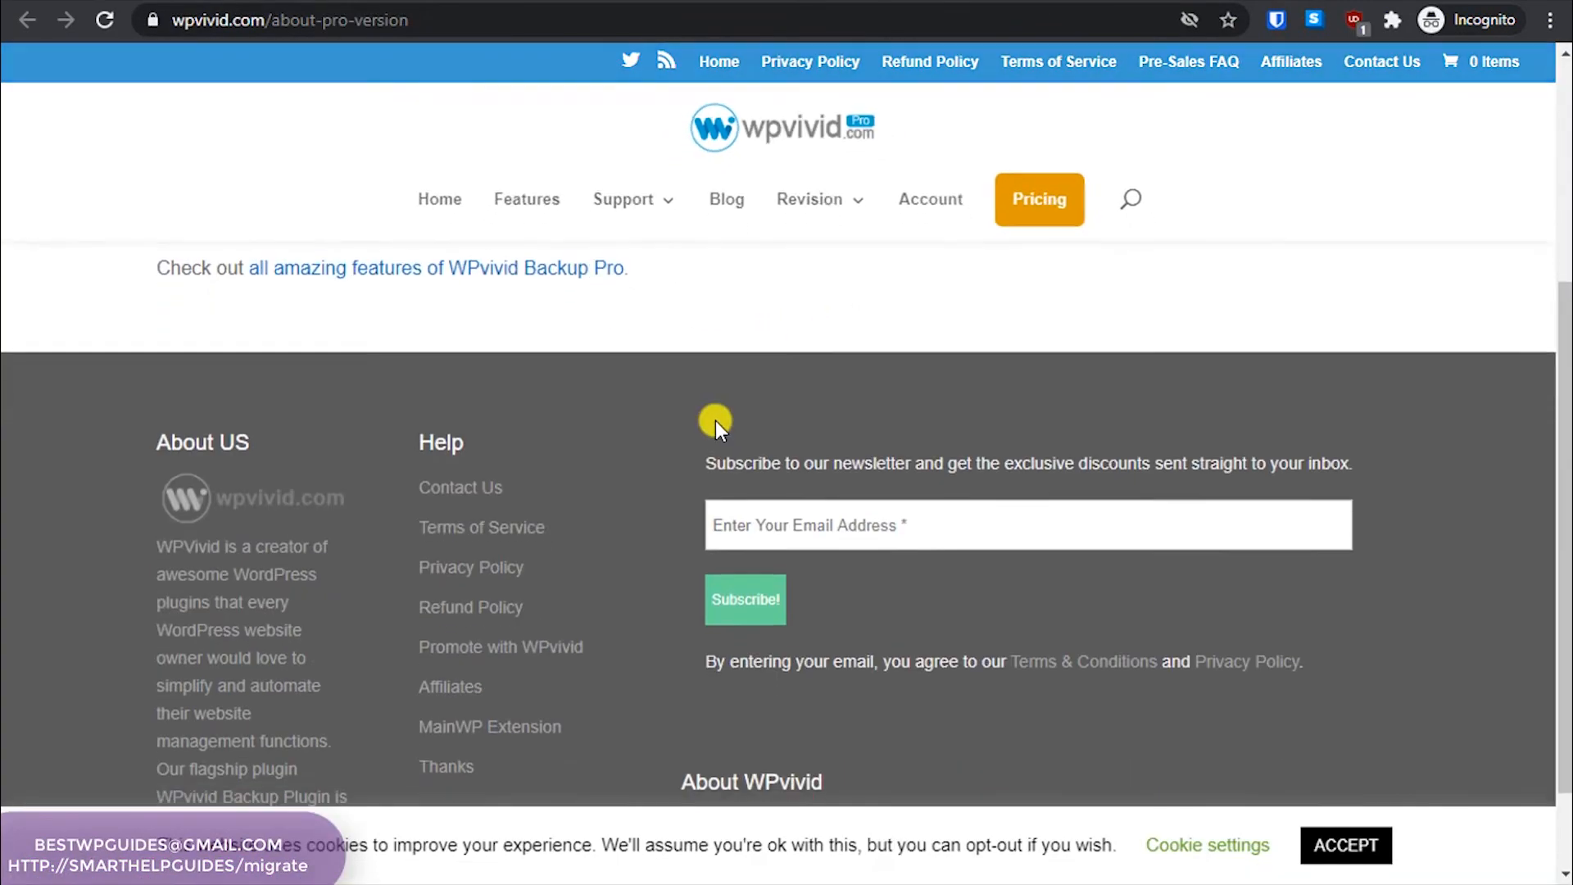
scroll(715, 421, "up", 4)
scroll(1020, 211, "up", 1)
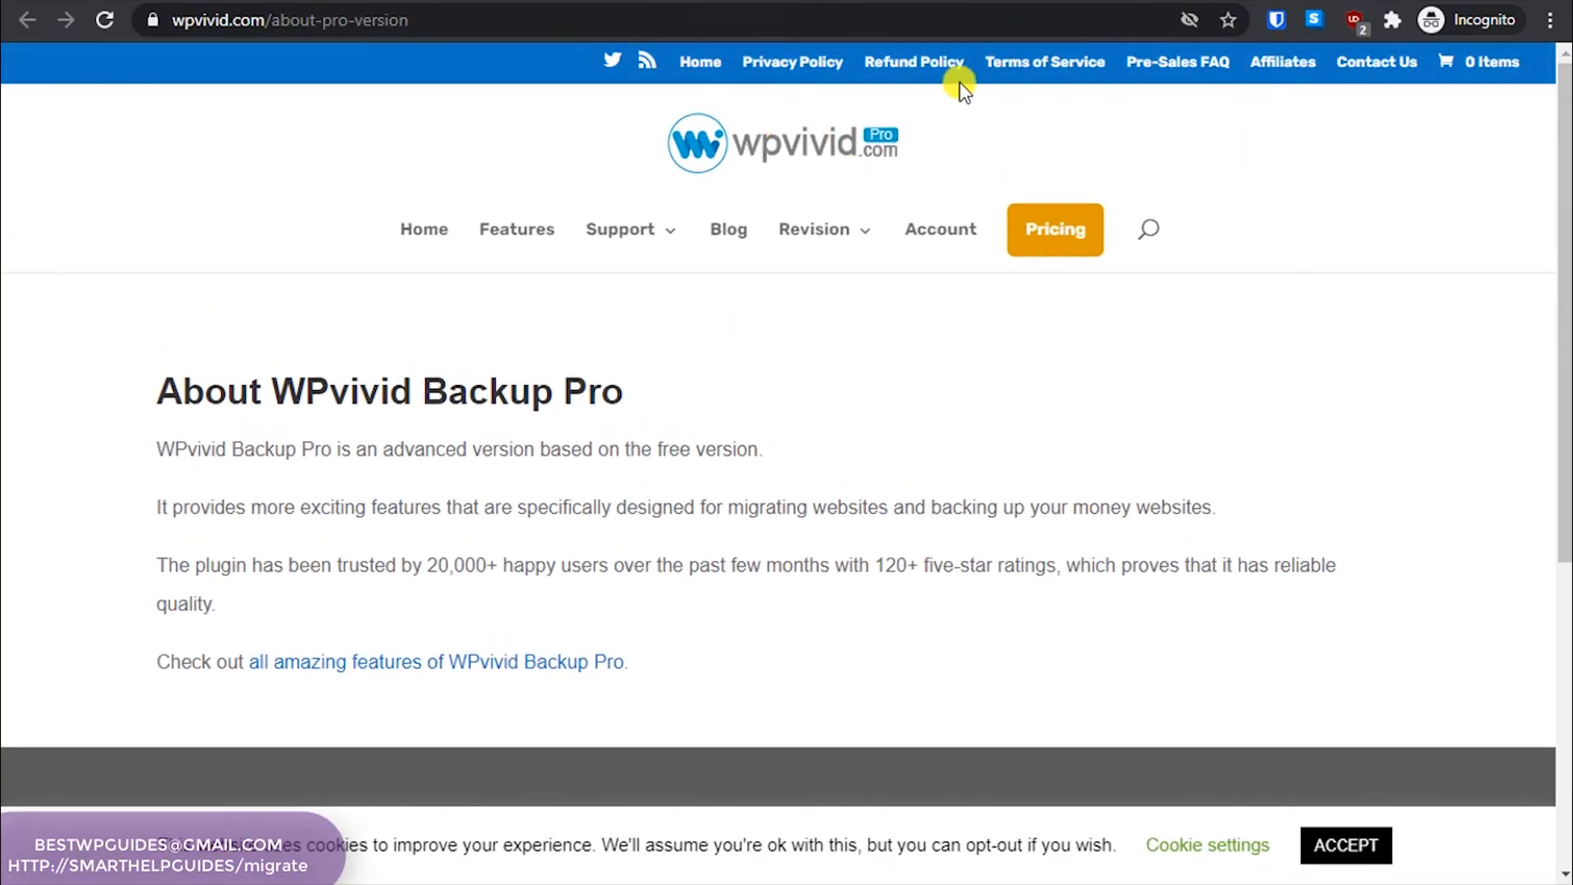
scroll(332, 422, "down", 6)
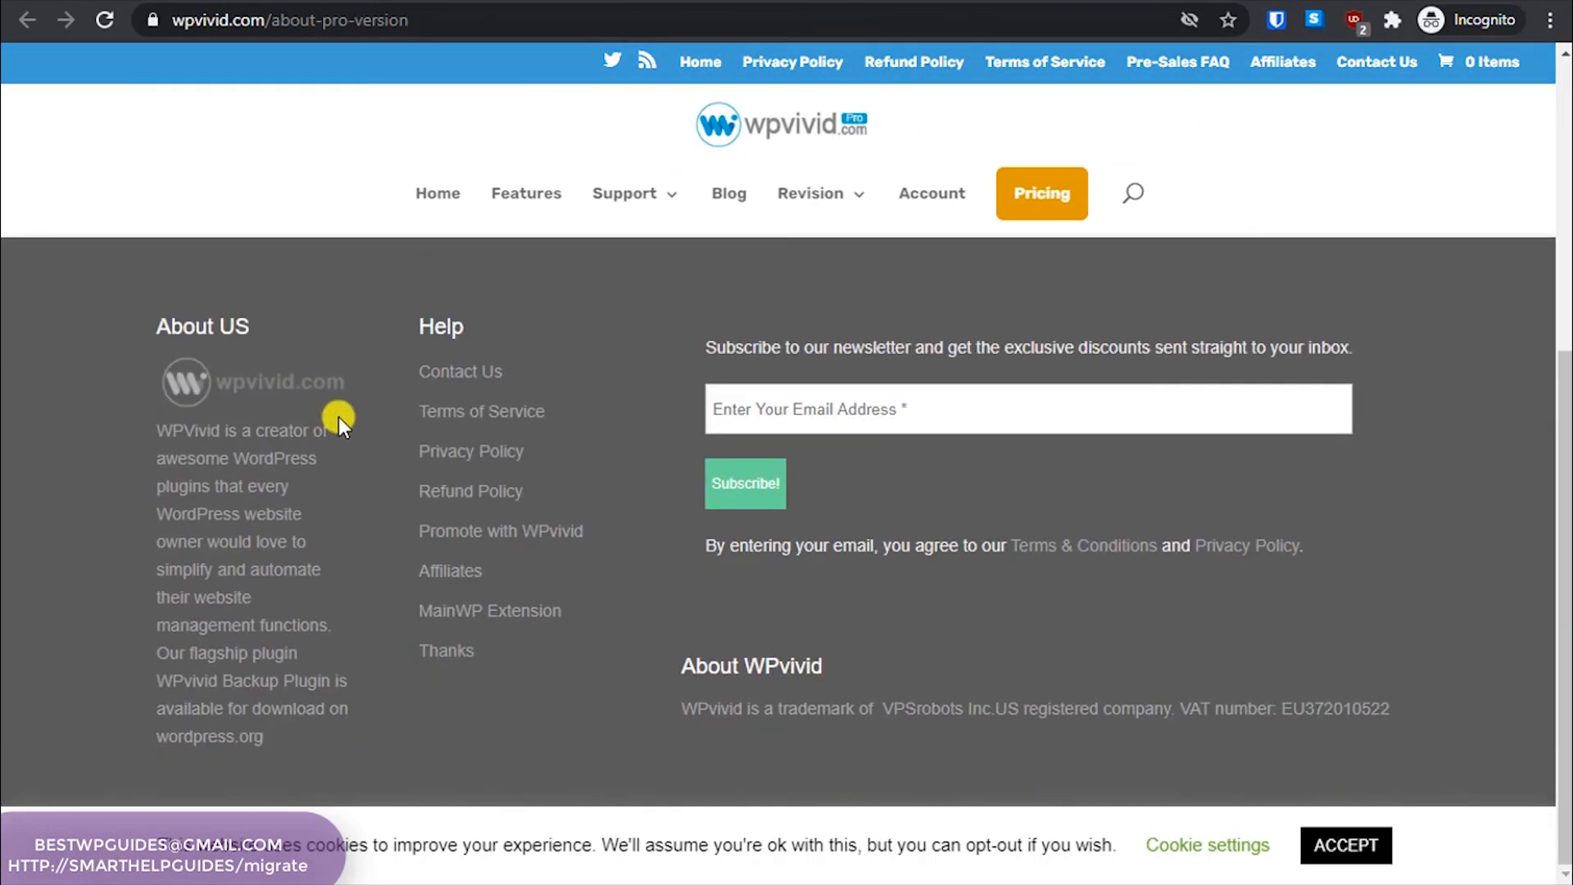
scroll(352, 401, "up", 4)
left_click(403, 521)
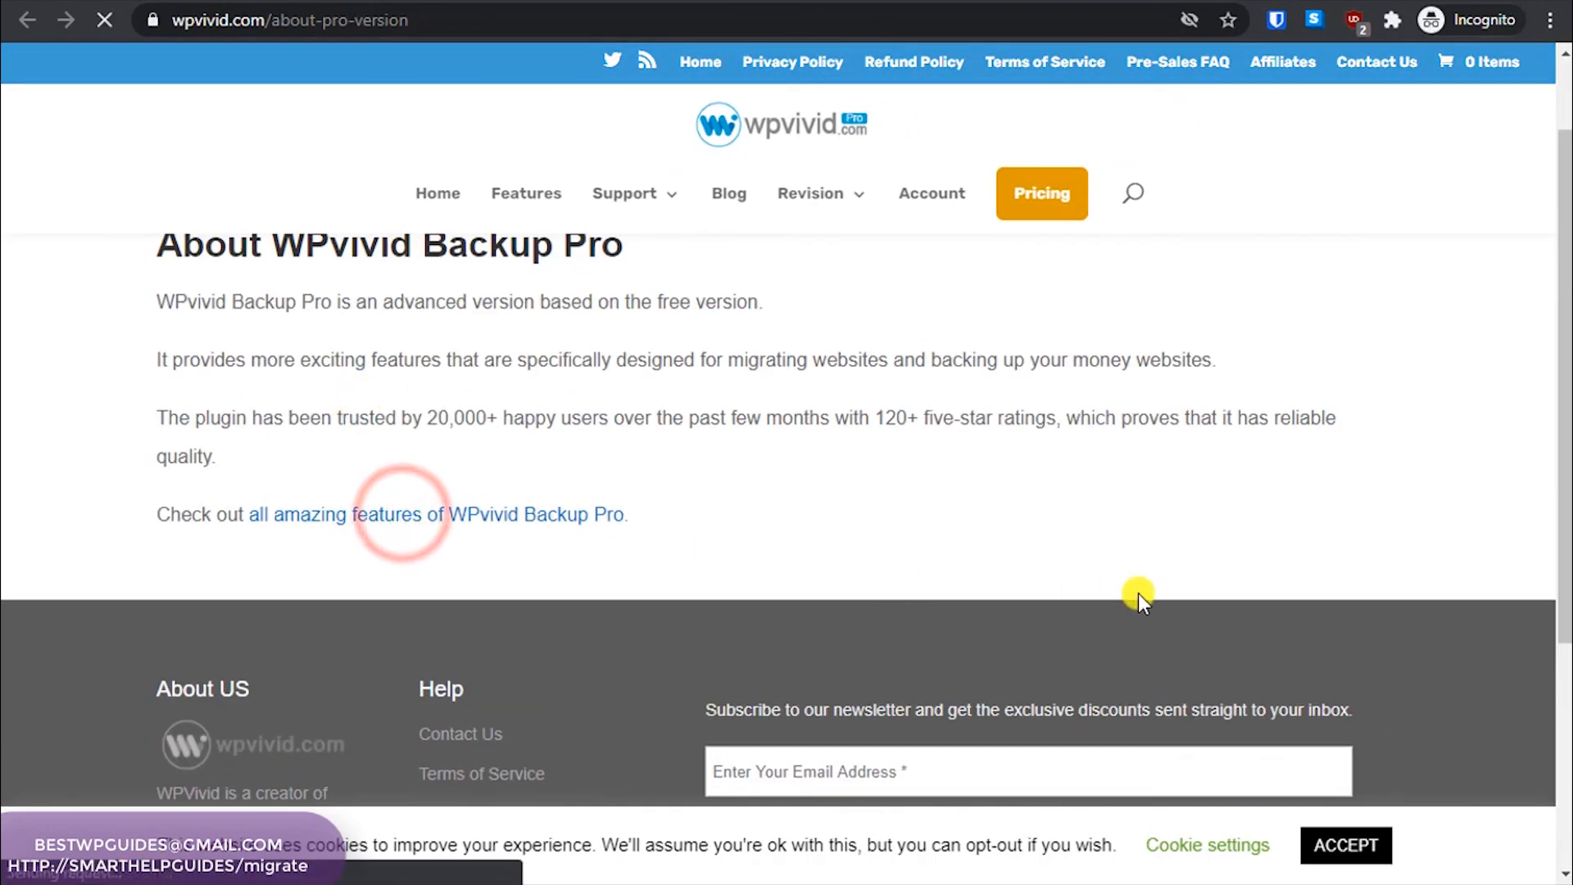
Review WPvivid pricing: Free Trial $0, Basic $99, Freelancer $199, Ultimate $299
left_click(1056, 211)
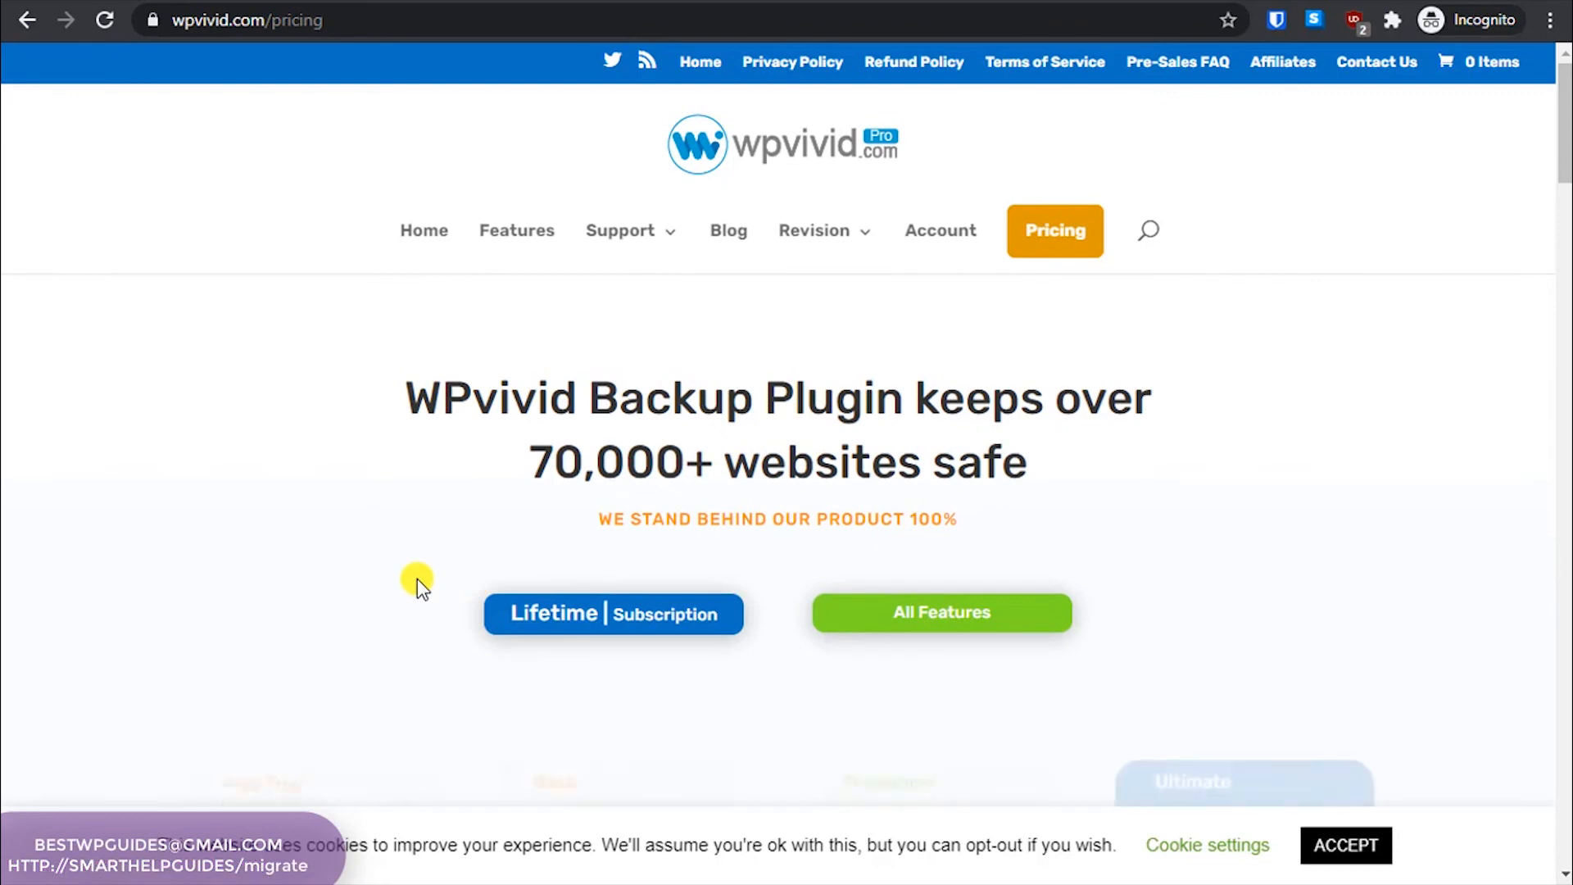
scroll(416, 579, "down", 4)
scroll(416, 578, "down", 1)
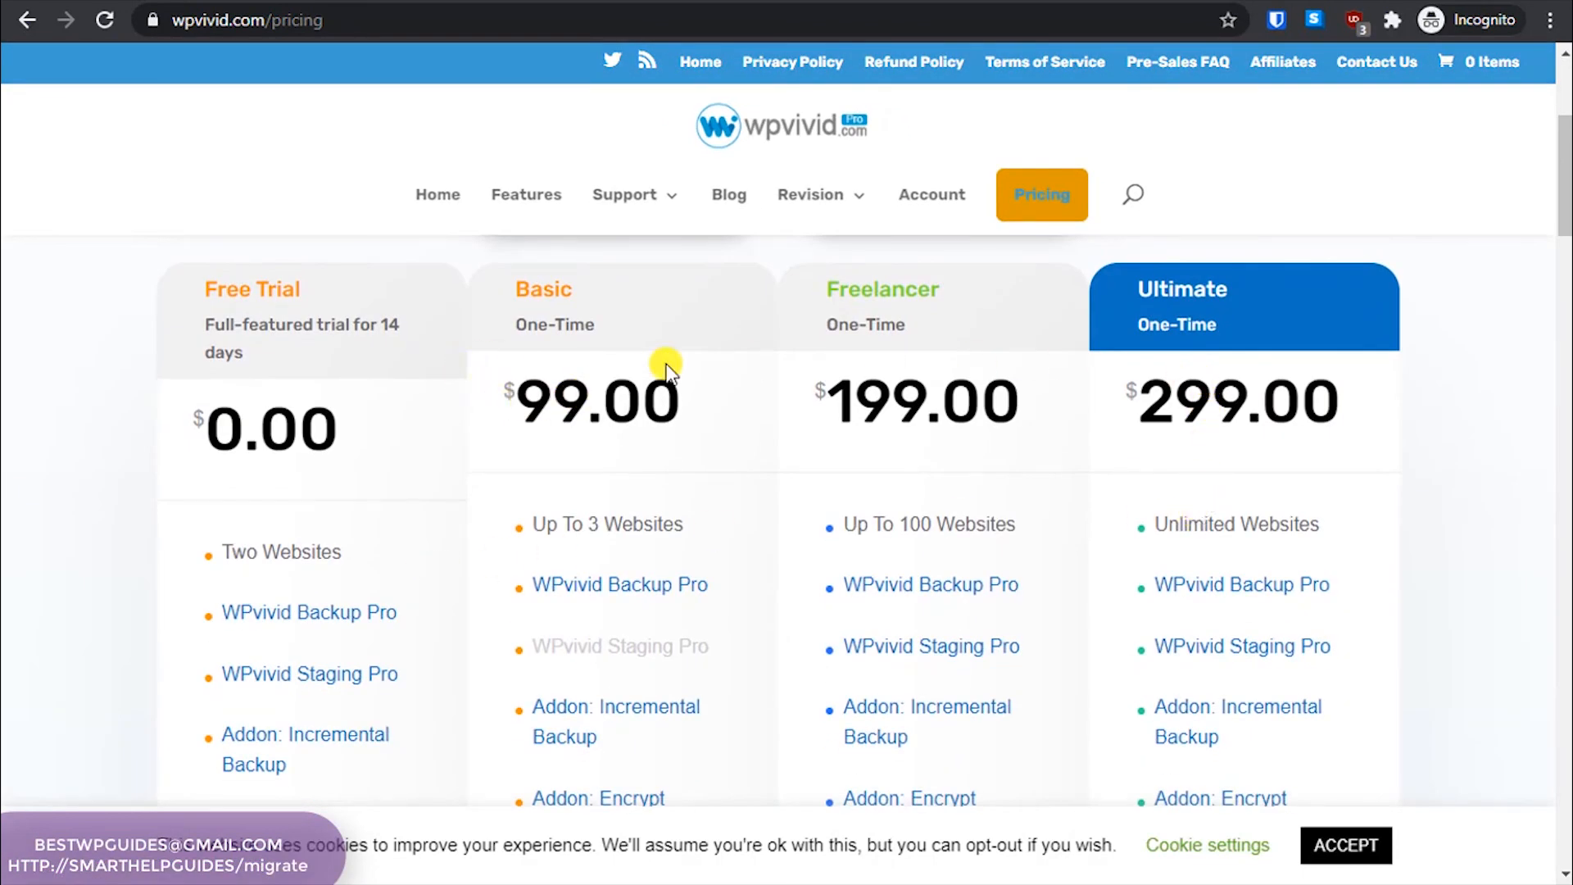
scroll(665, 367, "down", 3)
scroll(668, 371, "up", 4)
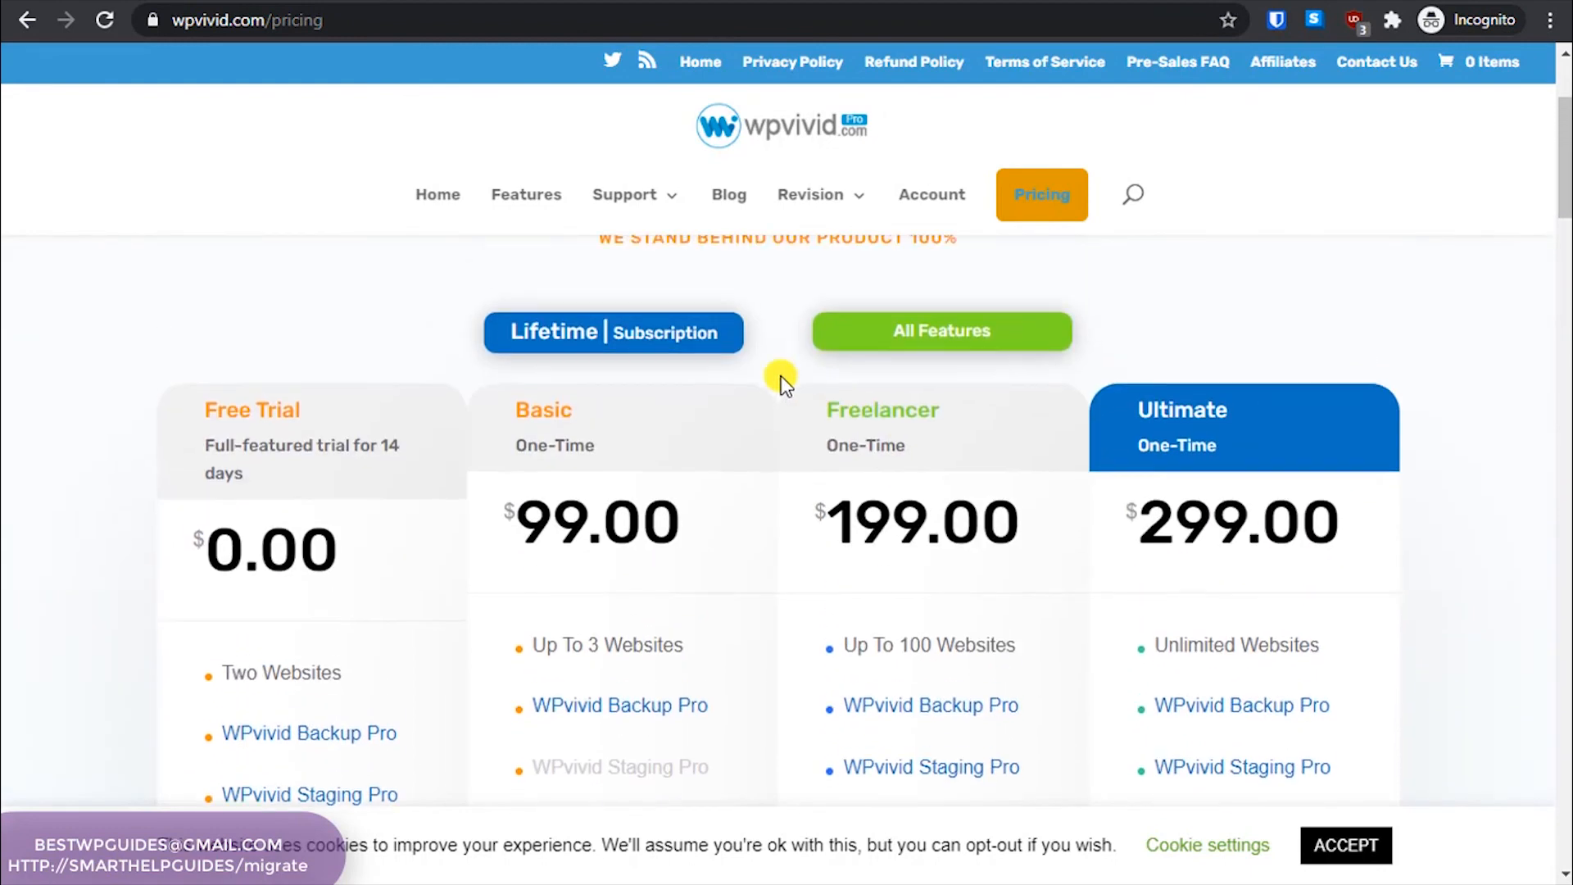
scroll(696, 520, "down", 10)
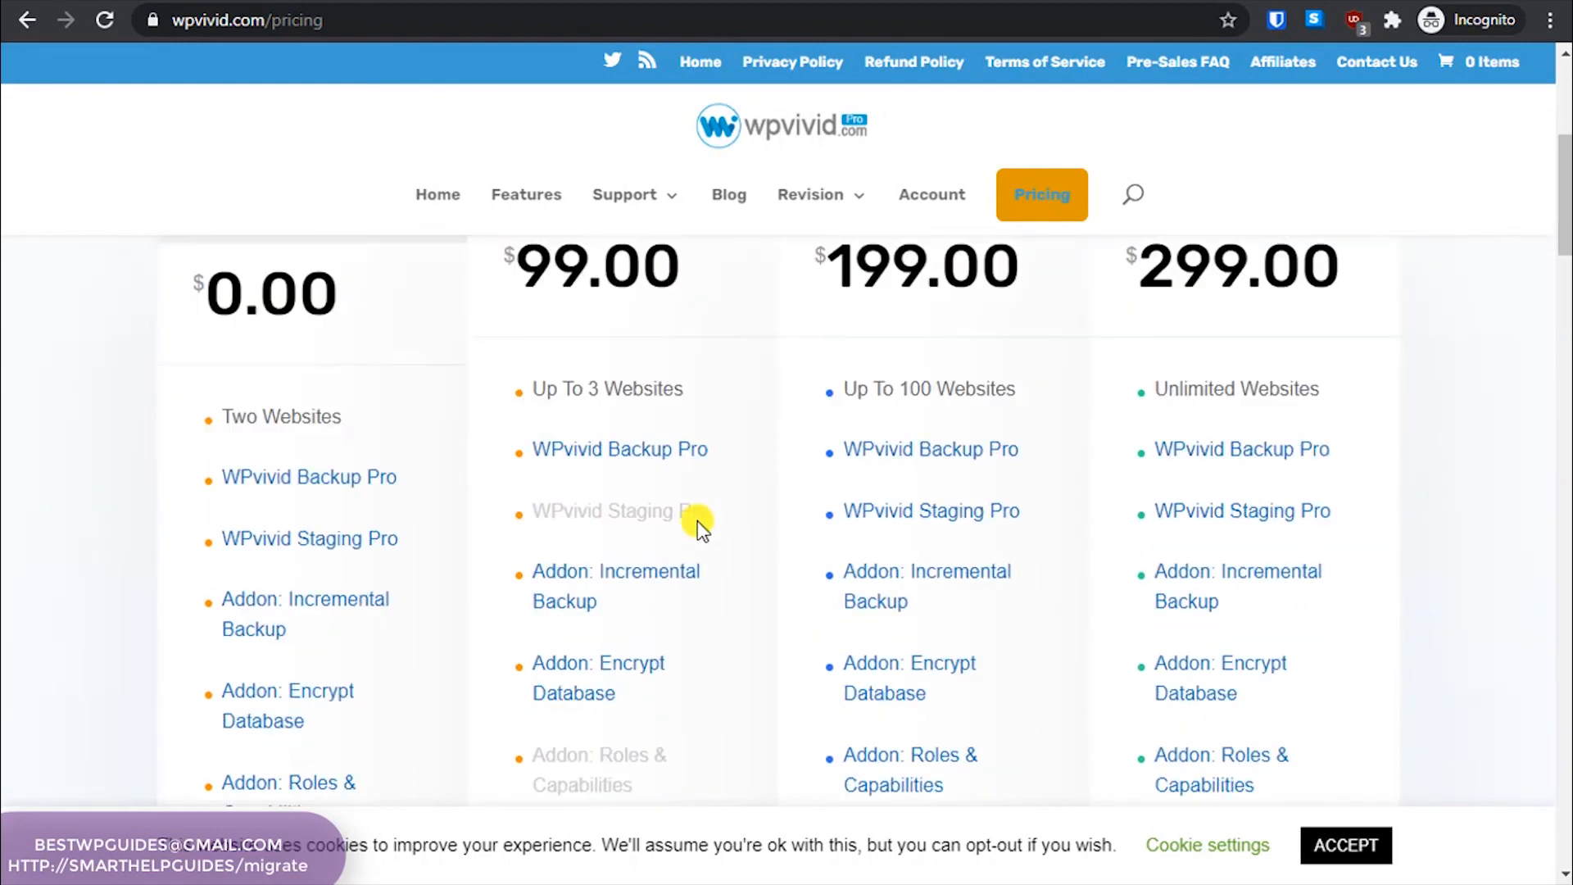
scroll(702, 518, "down", 8)
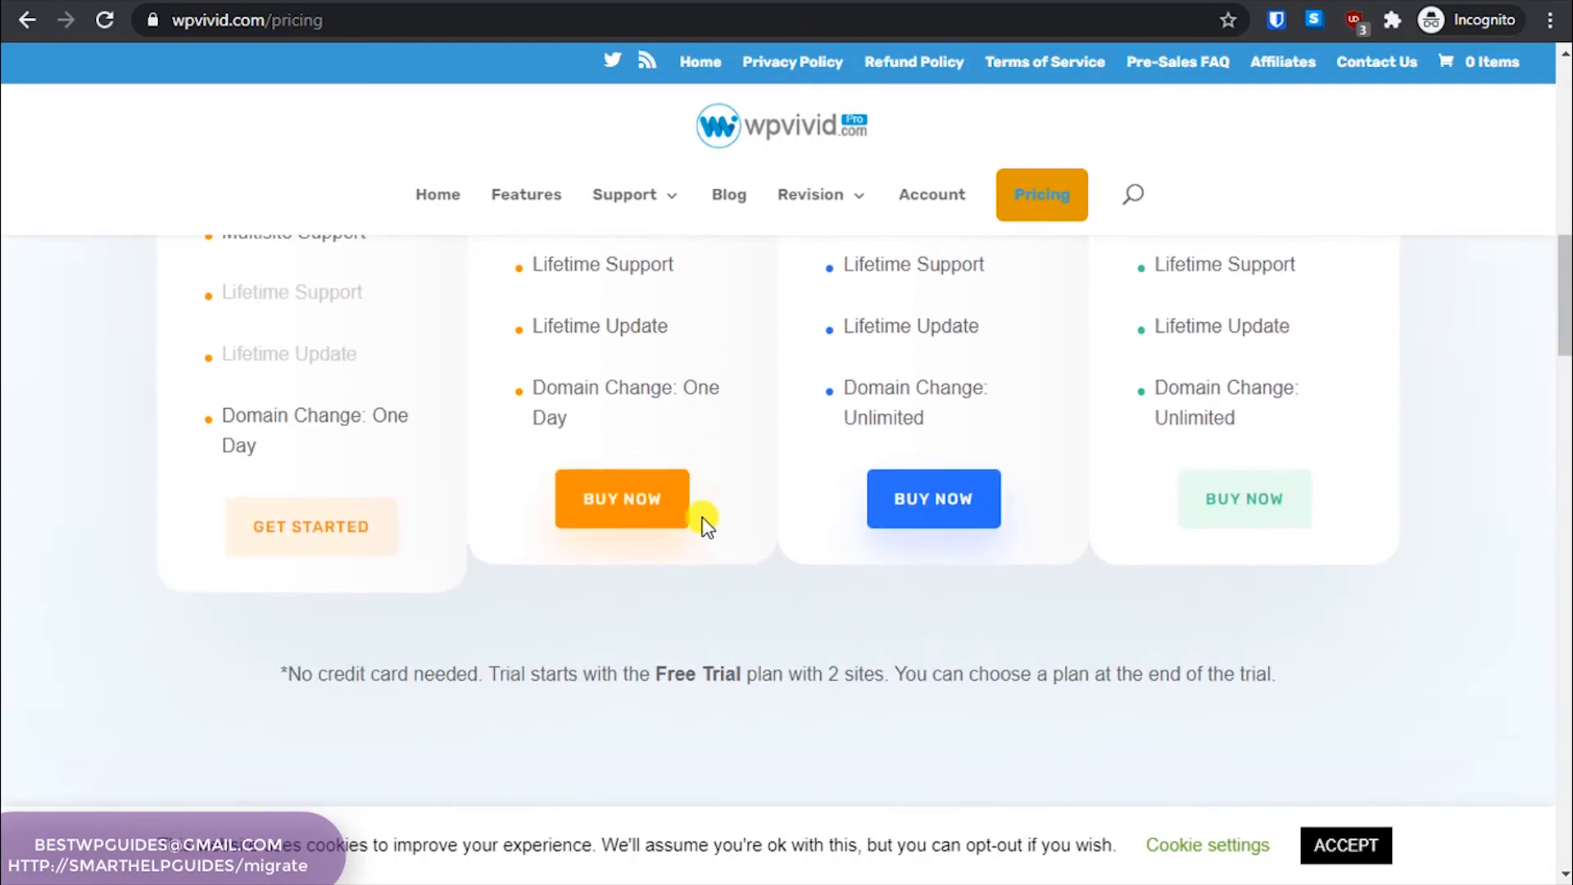
scroll(703, 515, "down", 9)
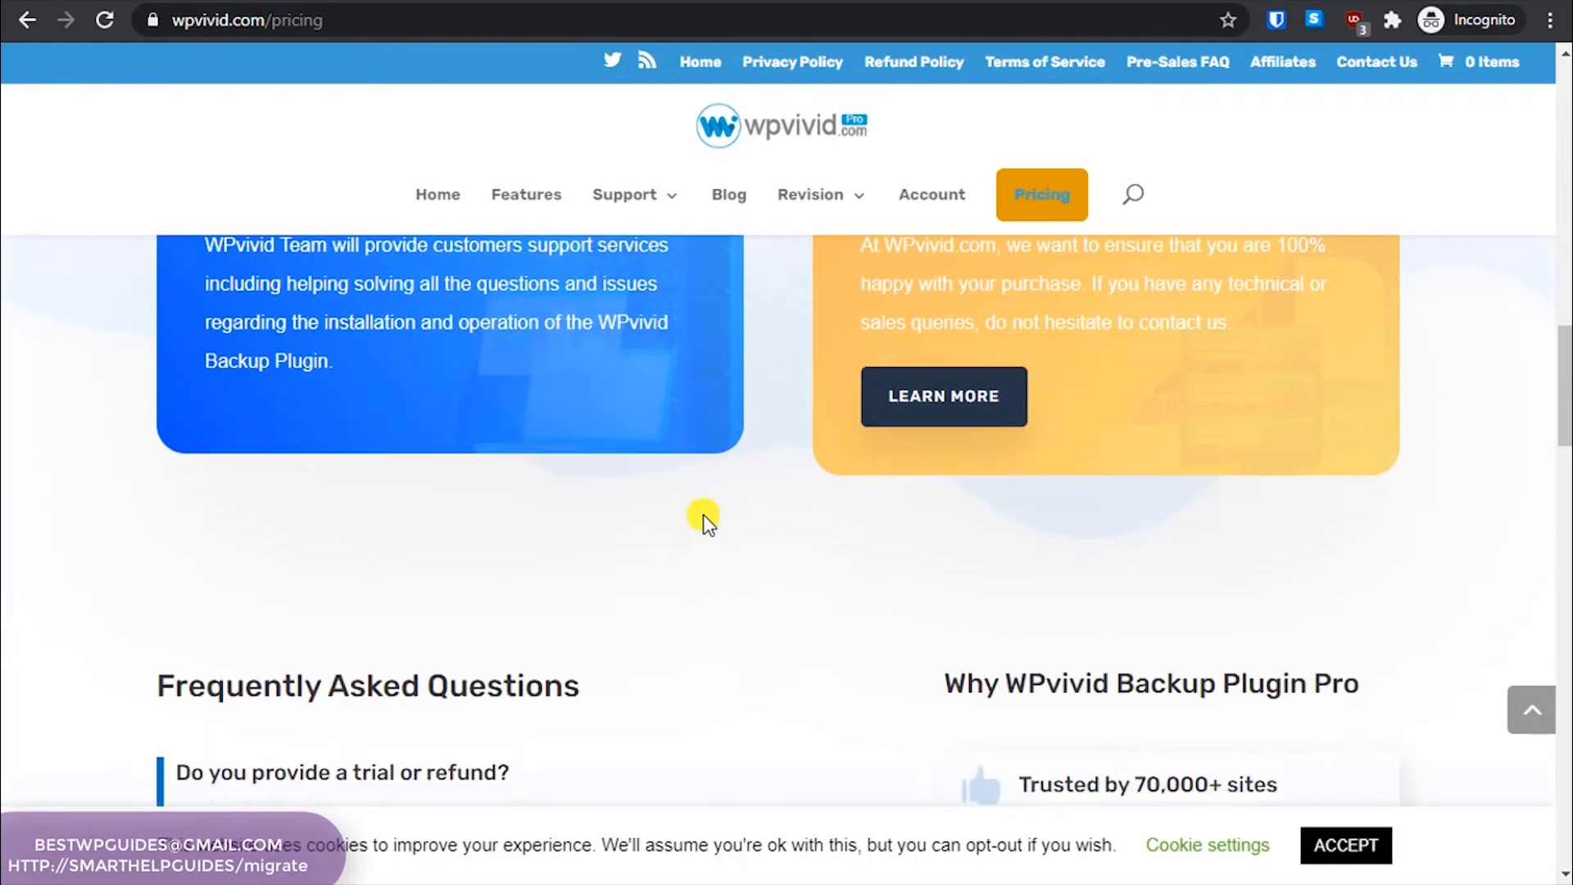